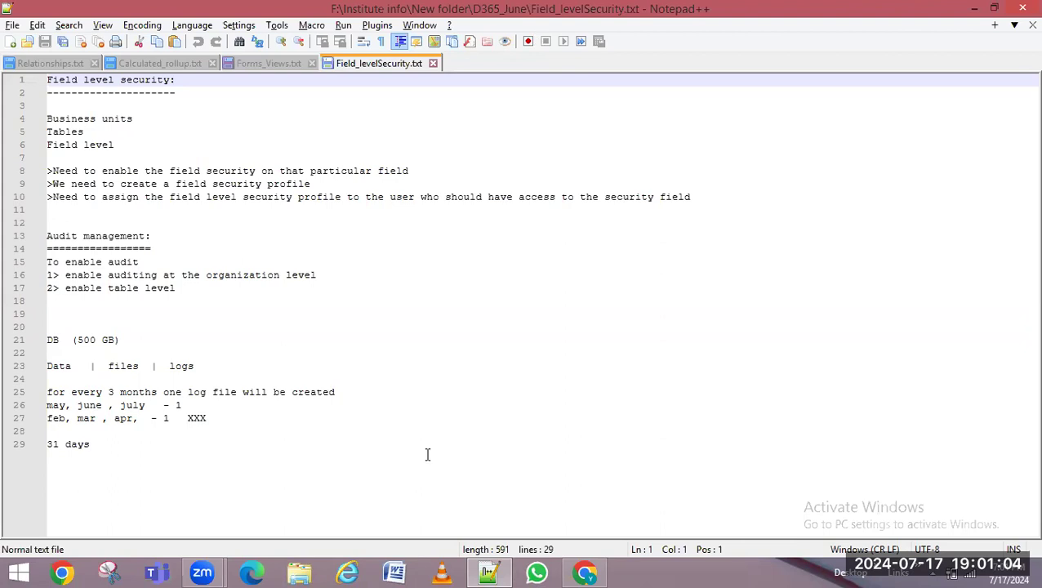
# Create a new blank document in Notepad++ from the File menu
pyautogui.click(12, 25)
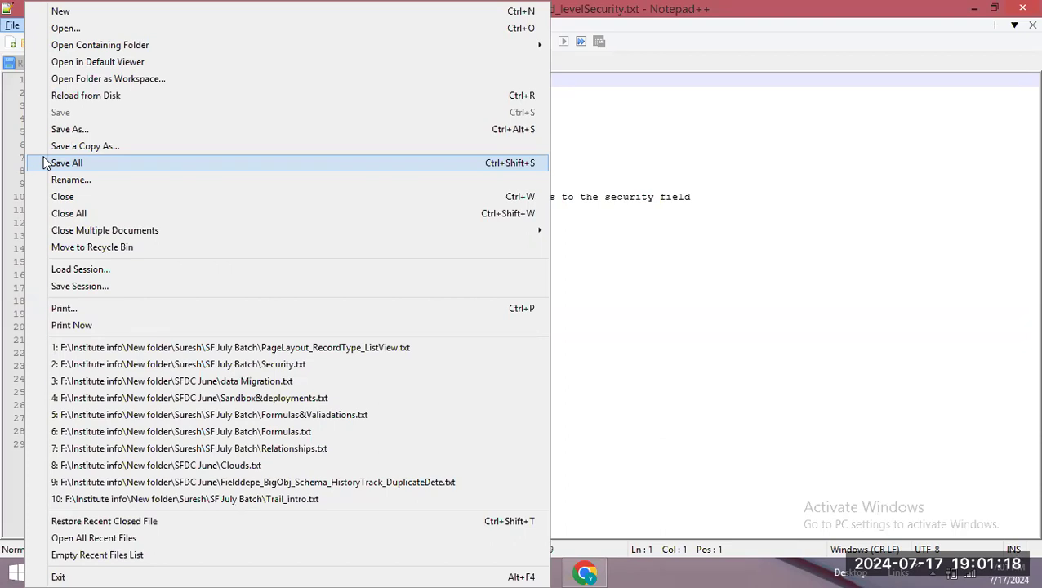
pyautogui.click(700, 104)
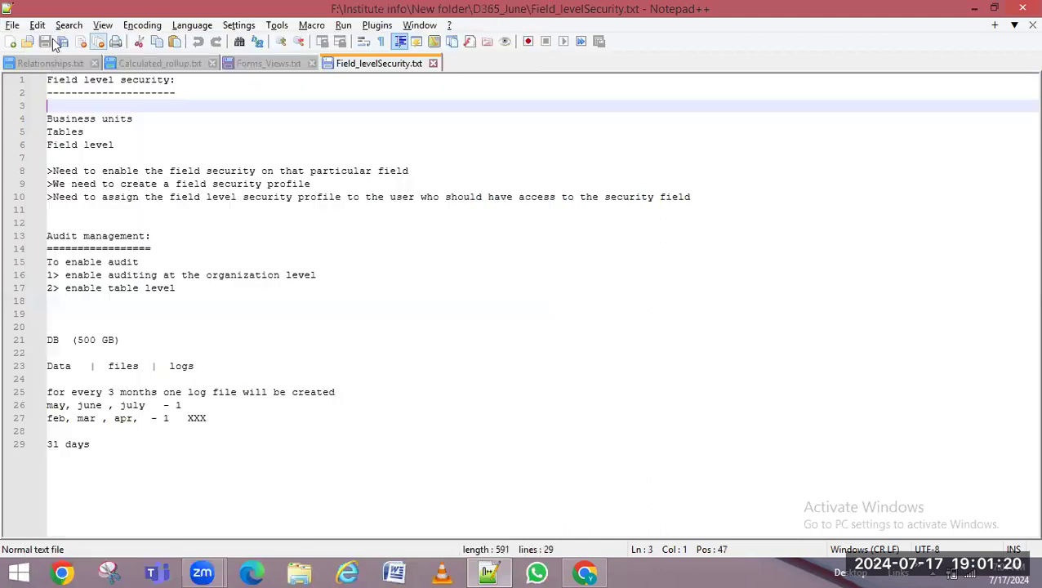
pyautogui.click(12, 25)
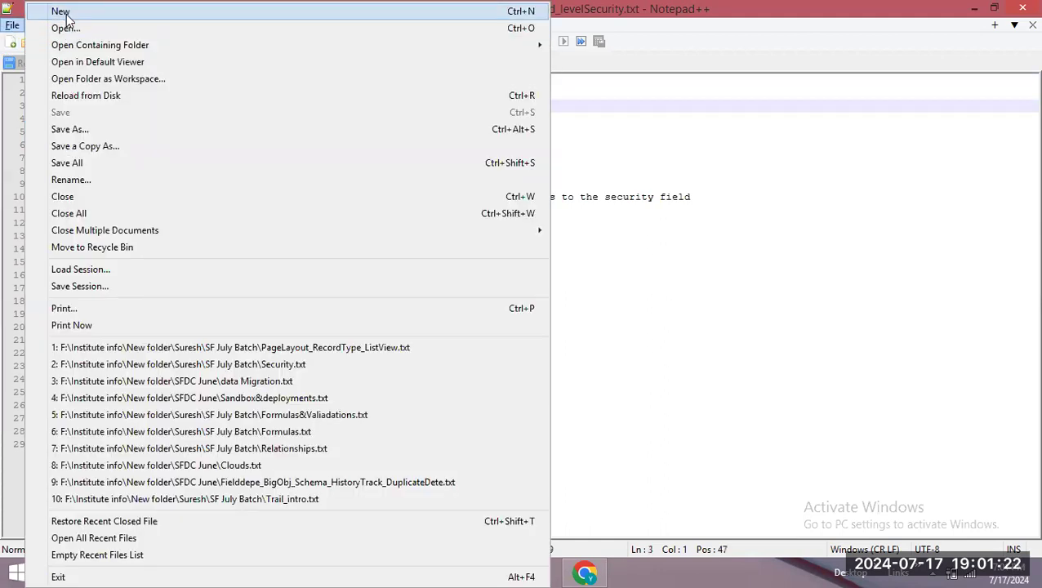
pyautogui.click(61, 12)
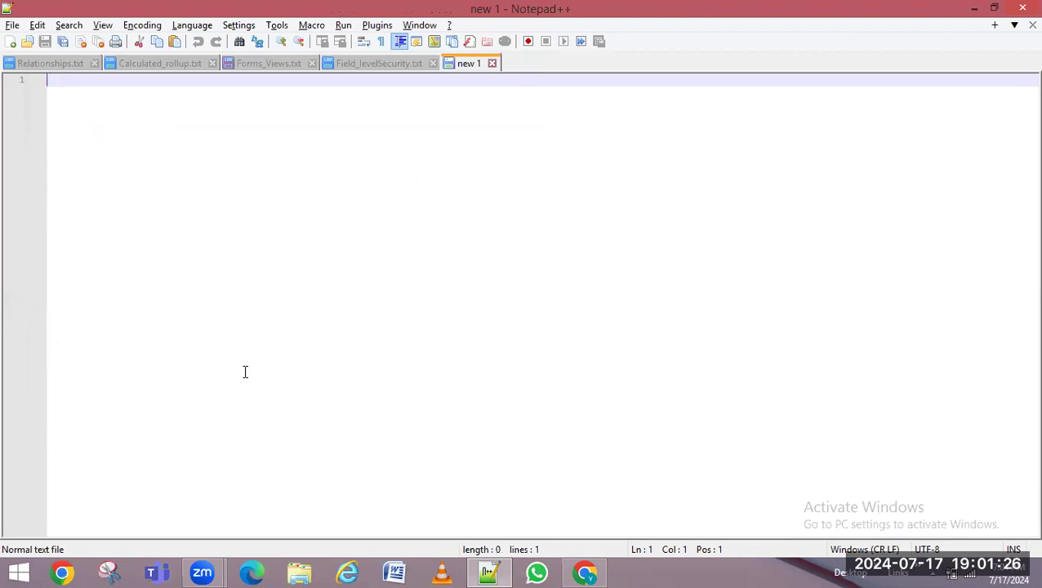
# Type 'Duplicate detection management' on line one and 'Data imports' on line two
pyautogui.write('Dulp')
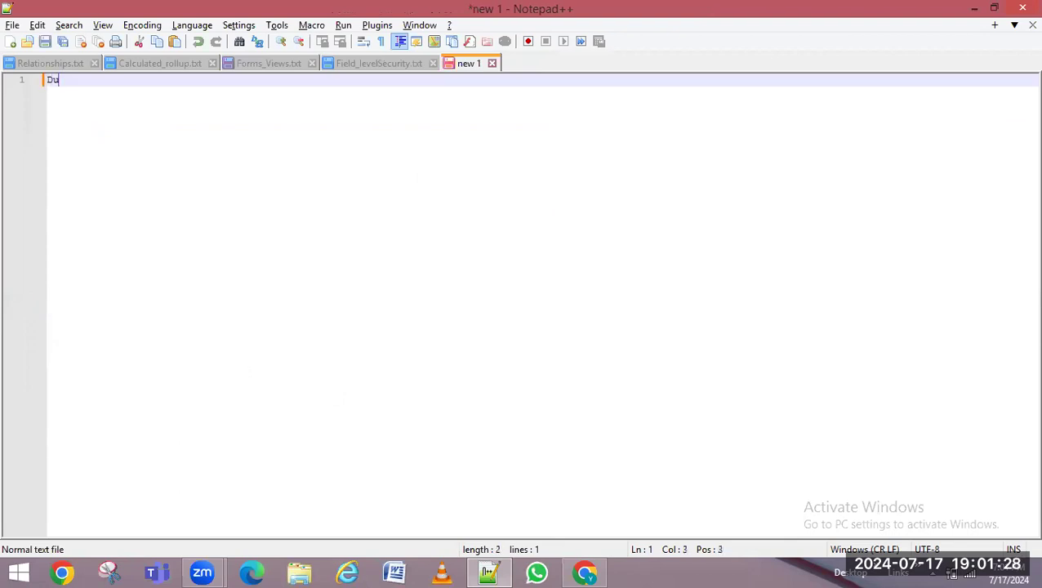
pyautogui.press('BackSpace')
pyautogui.press('BackSpace')
pyautogui.write('plicate detecti')
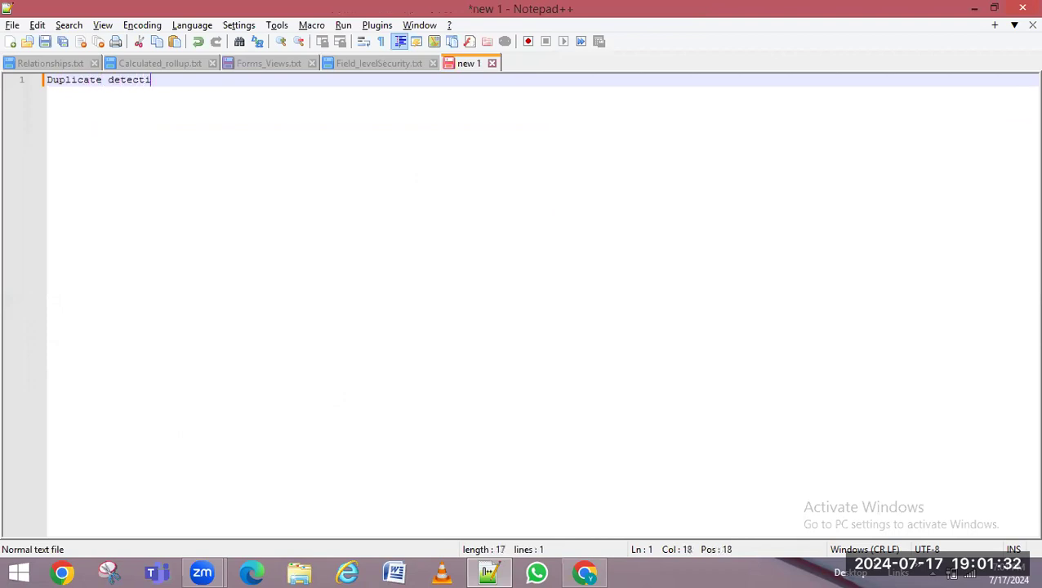
pyautogui.write('on management')
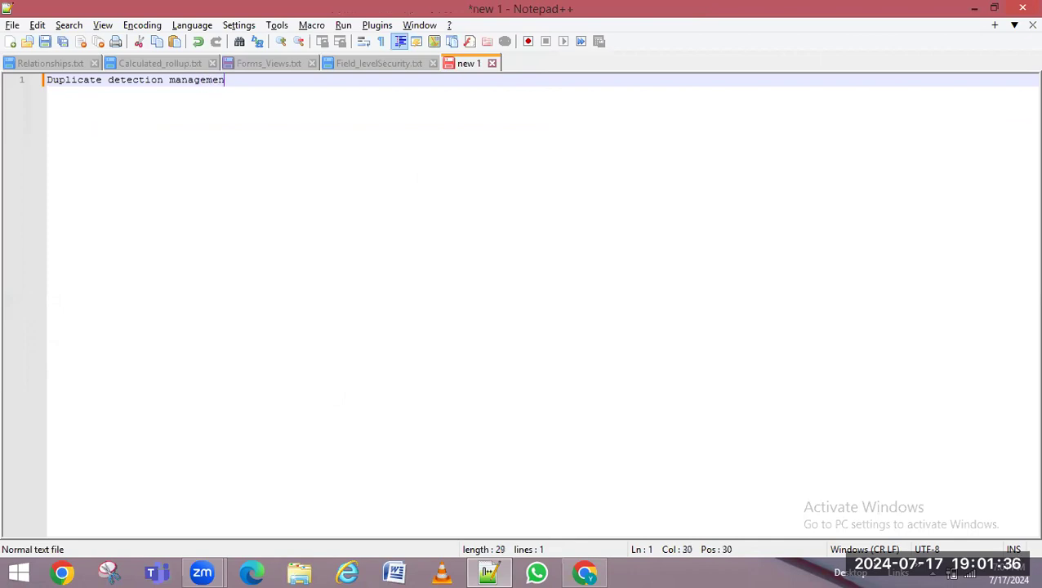
pyautogui.press('Return')
pyautogui.write('Data')
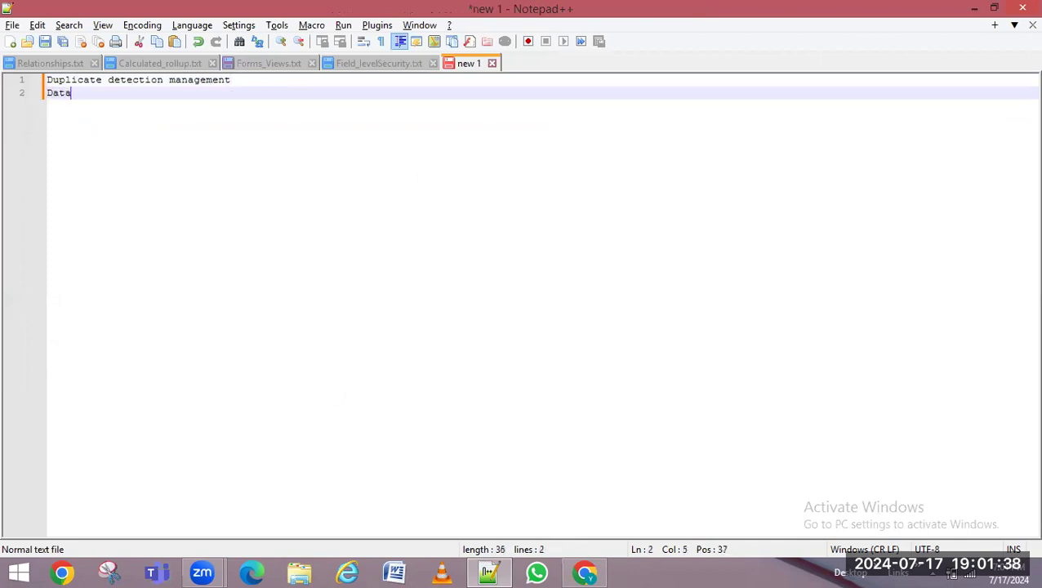
pyautogui.write(' imports')
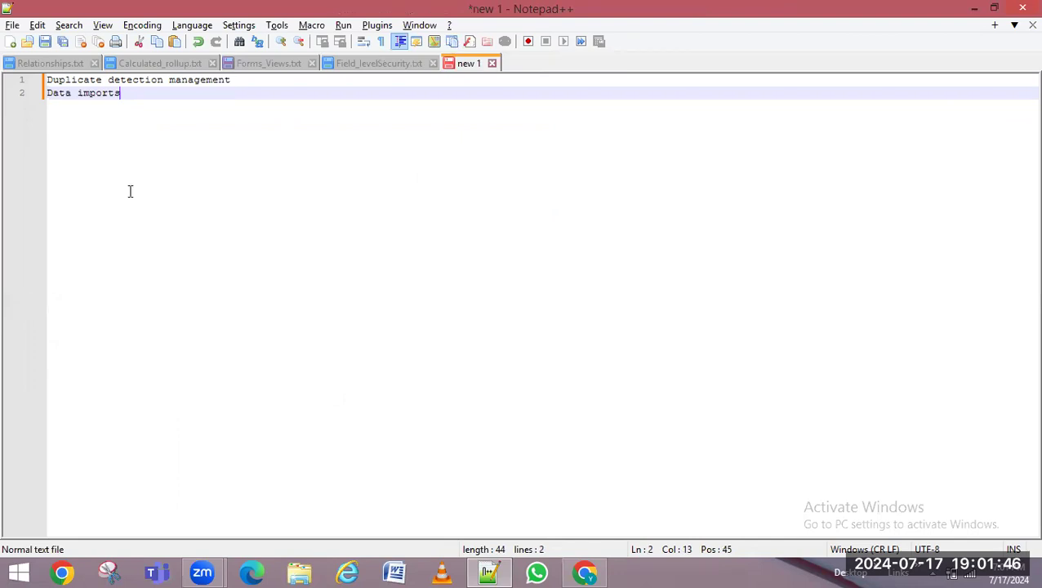
pyautogui.moveTo(240, 84); pyautogui.dragTo(46, 80)
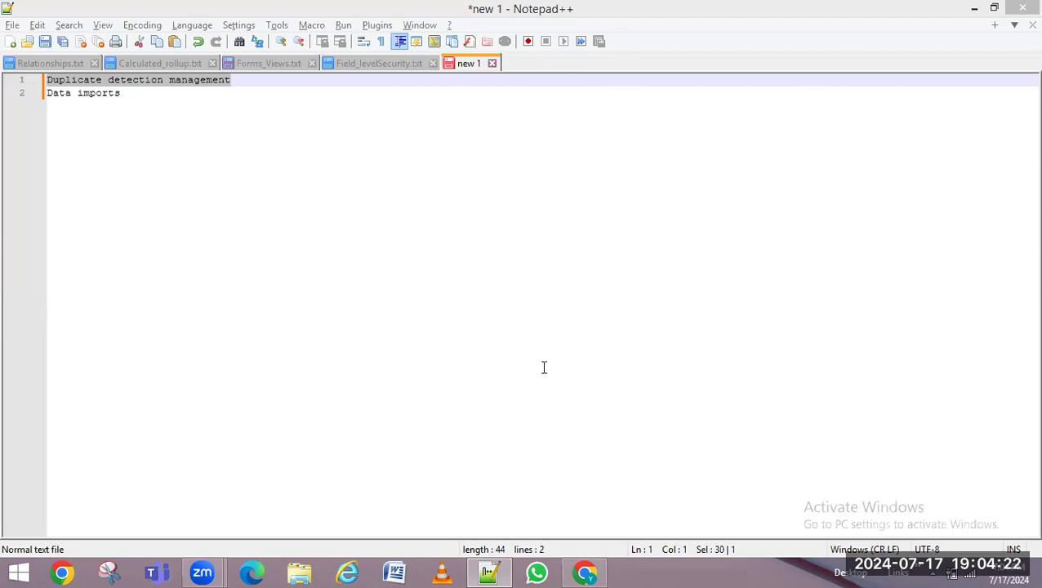
# In the Chrome Dynamics 365 tab, switch from the HR app to Sales Hub
pyautogui.click(584, 571)
pyautogui.click(252, 24)
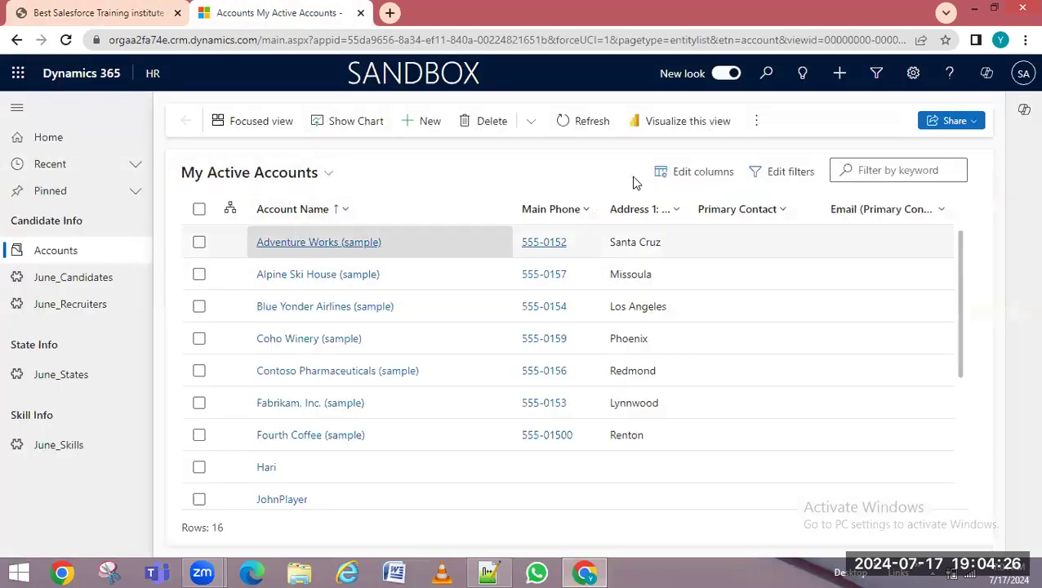
pyautogui.click(152, 74)
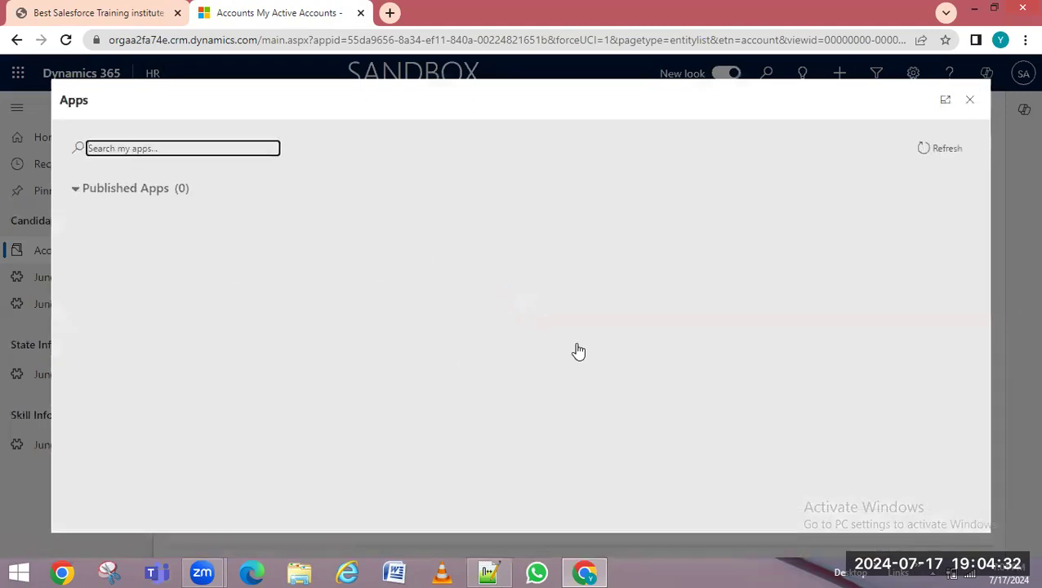
pyautogui.scroll(-5, 784, 396)
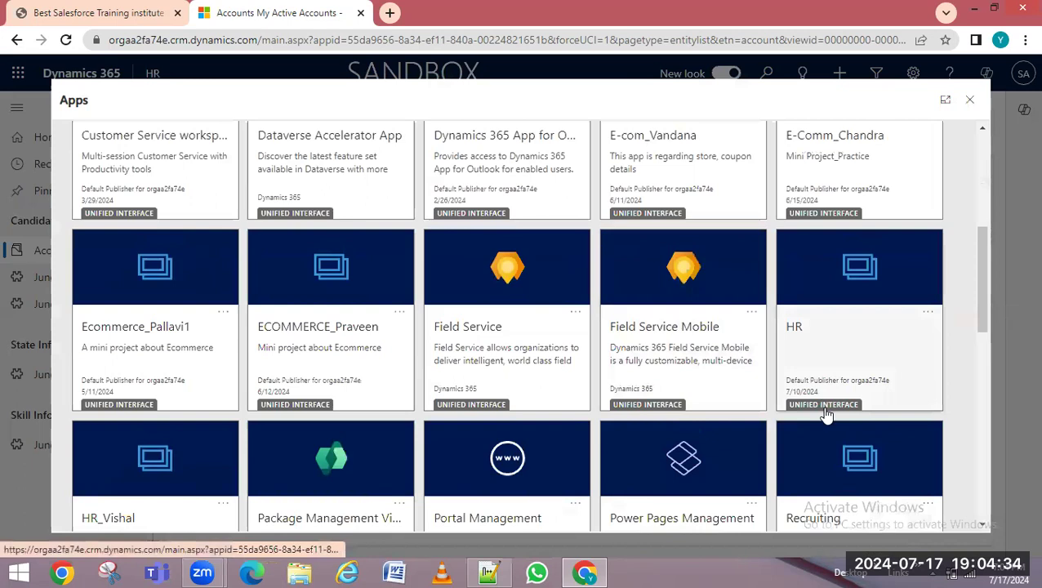
pyautogui.scroll(-5, 735, 418)
pyautogui.scroll(-5, 687, 420)
pyautogui.click(356, 263)
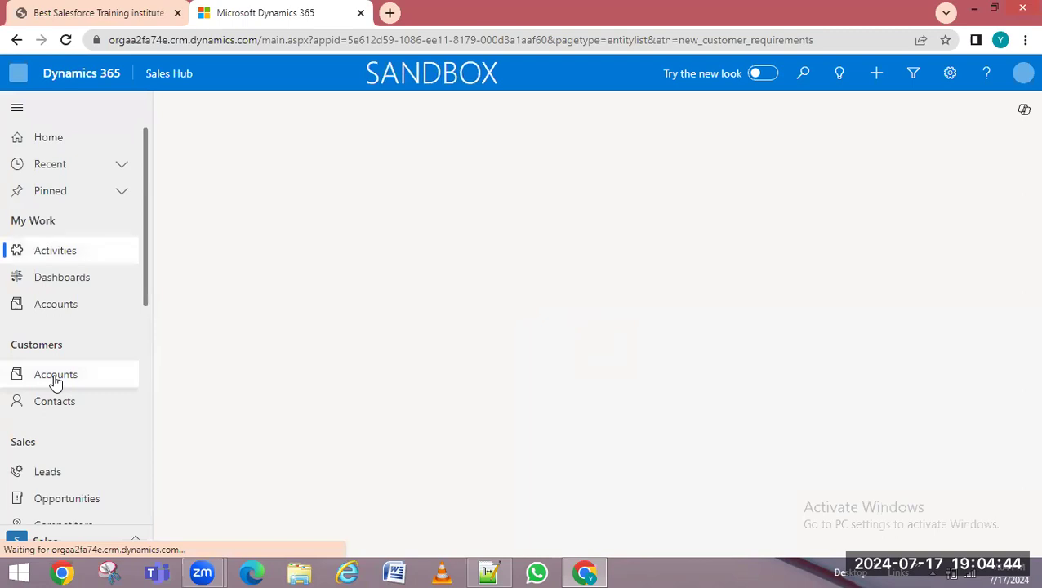
# View the existing Hari account record, then go back to My Active Accounts
pyautogui.click(55, 382)
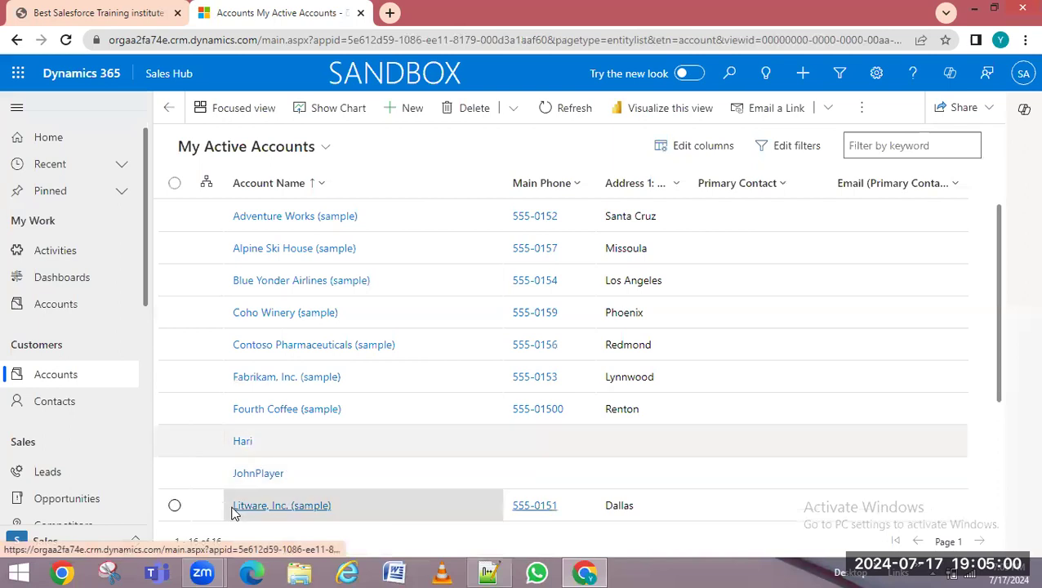
pyautogui.click(245, 443)
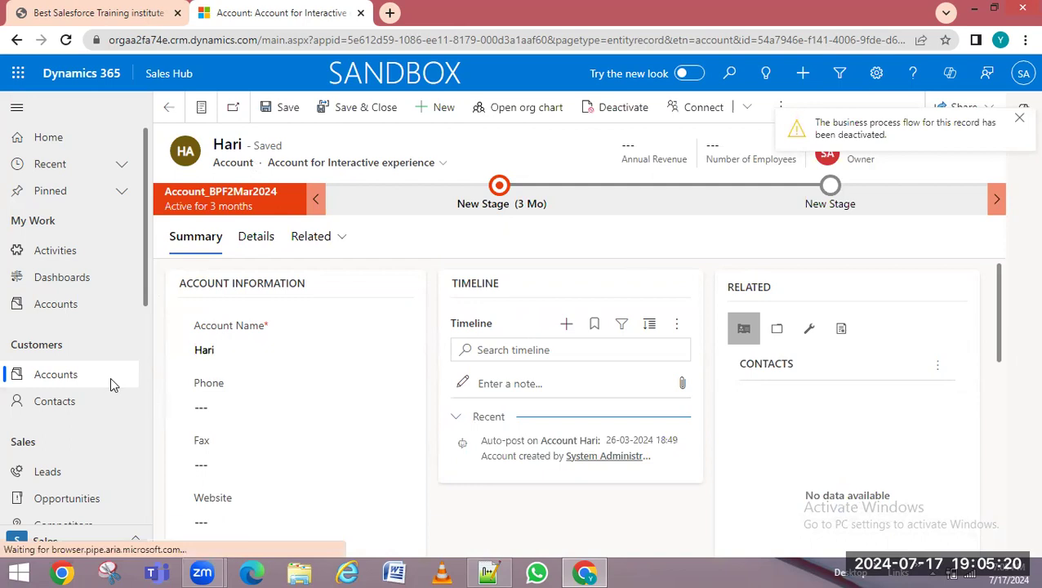
pyautogui.click(77, 381)
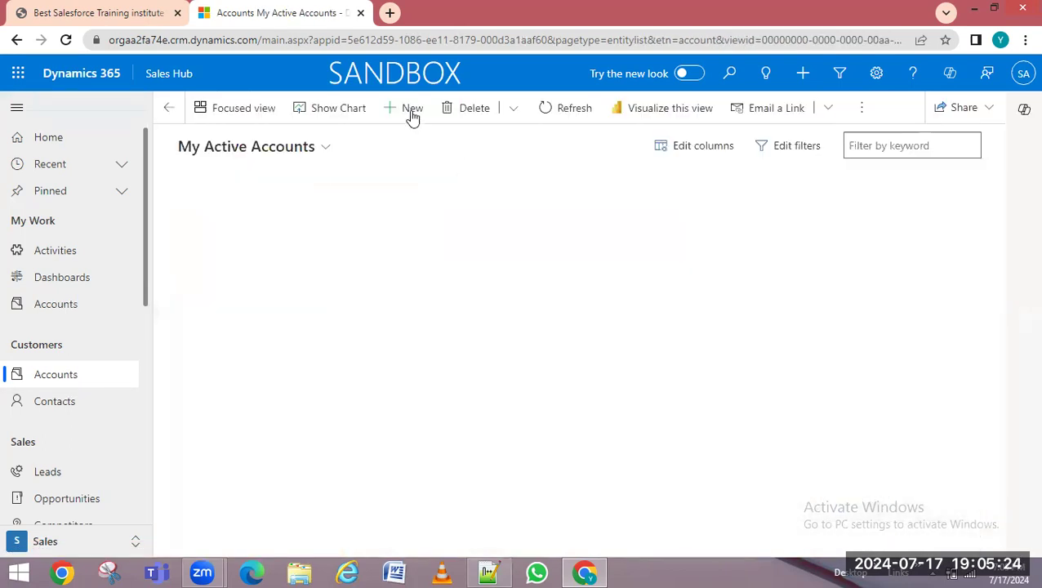
pyautogui.click(411, 113)
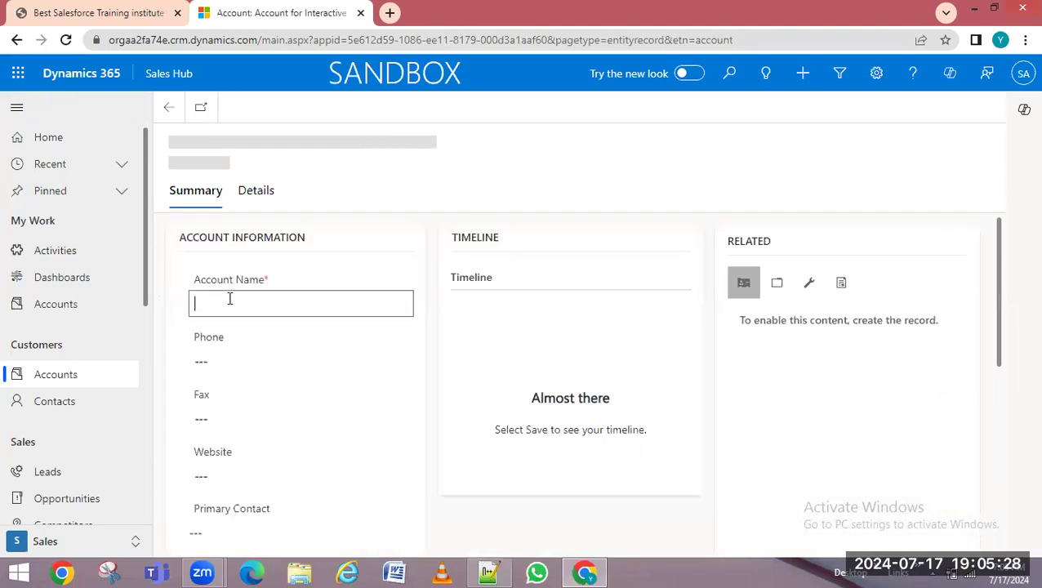
# Save a new account named Hari, review the Duplicate records found warning, and cancel
pyautogui.write('Hari')
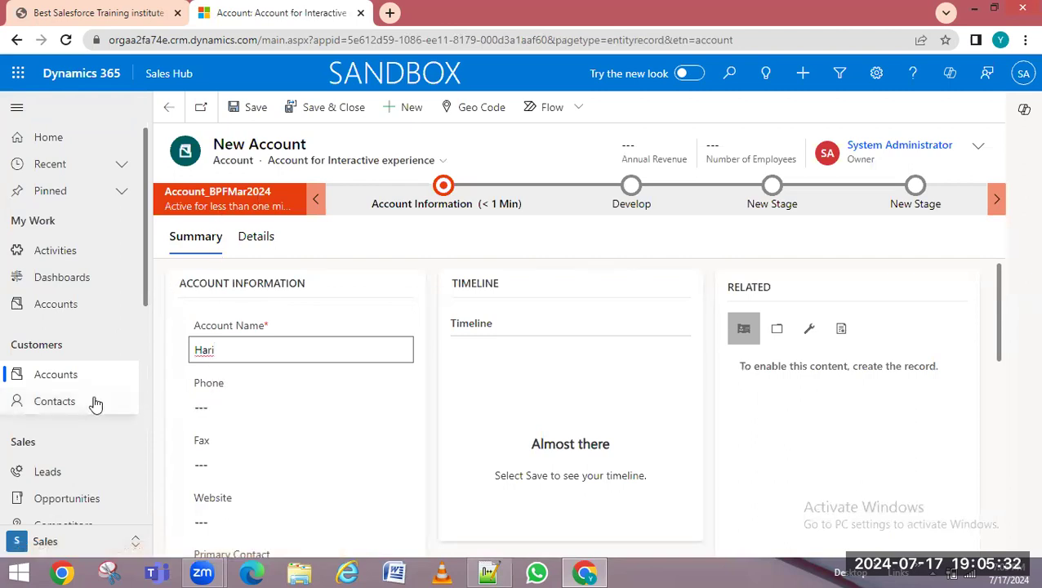
pyautogui.click(256, 111)
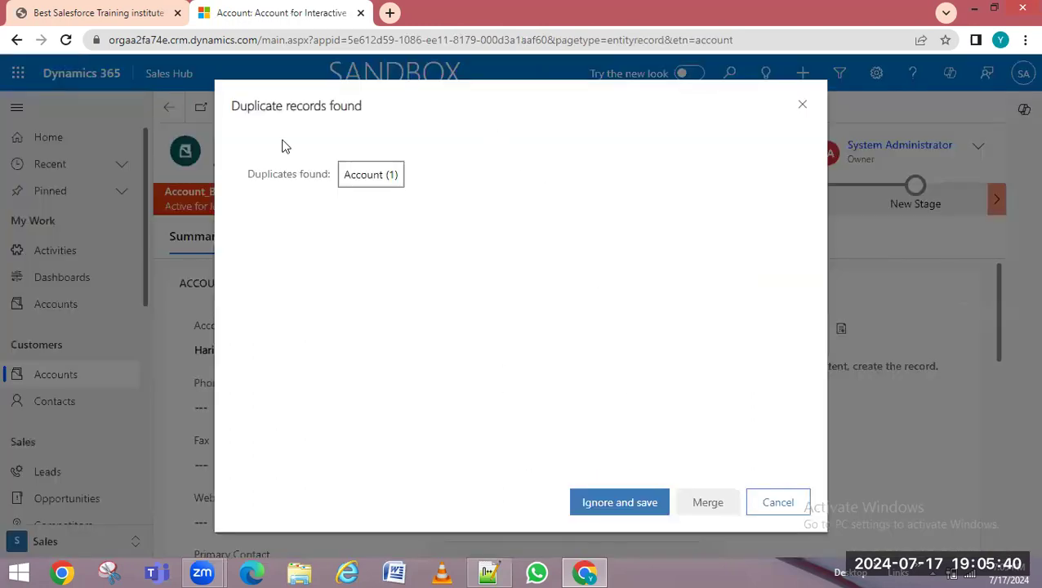
pyautogui.moveTo(382, 92); pyautogui.dragTo(388, 125)
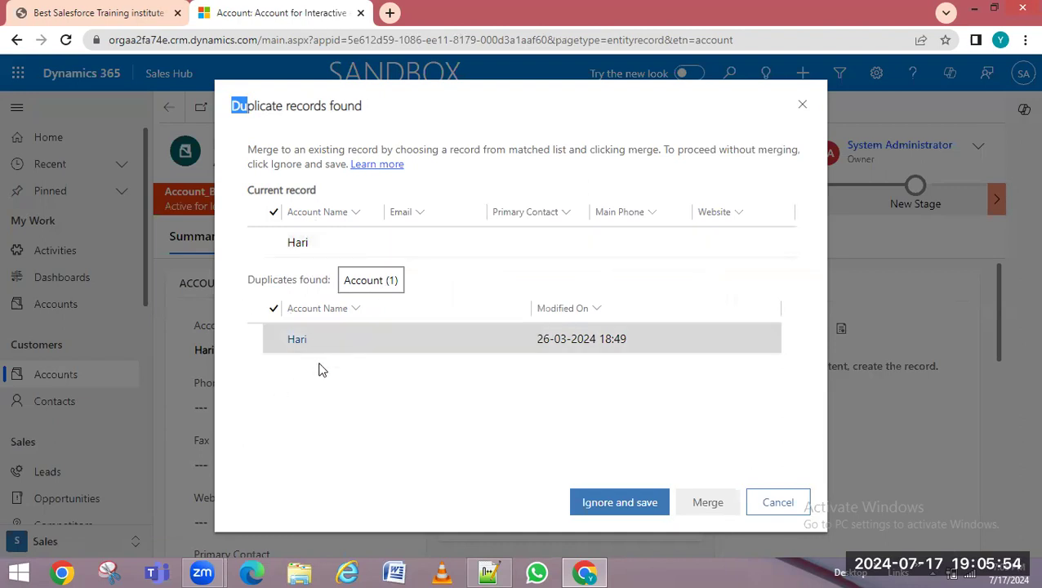
pyautogui.click(237, 120)
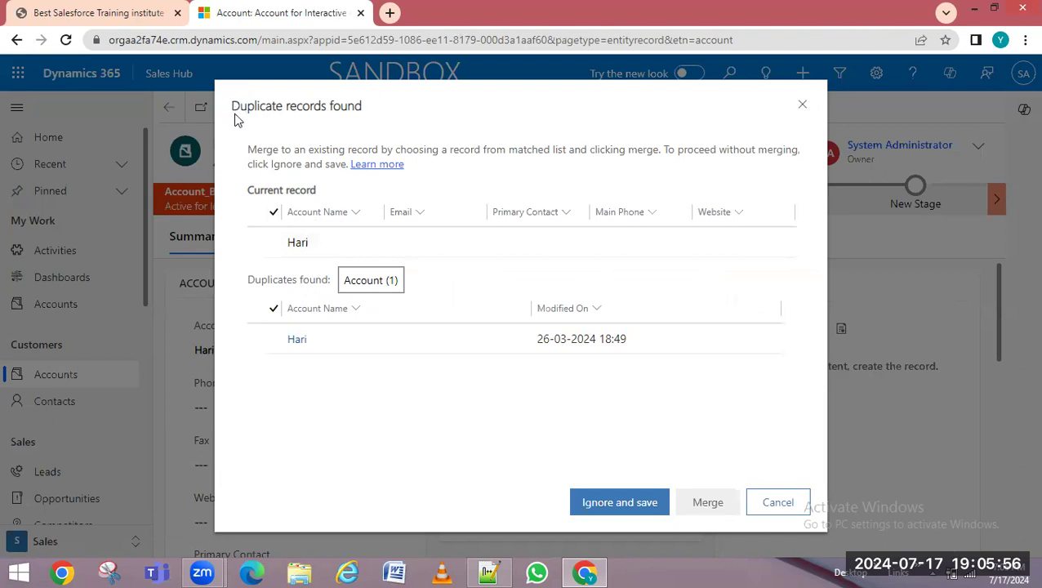
pyautogui.moveTo(233, 107); pyautogui.dragTo(406, 133)
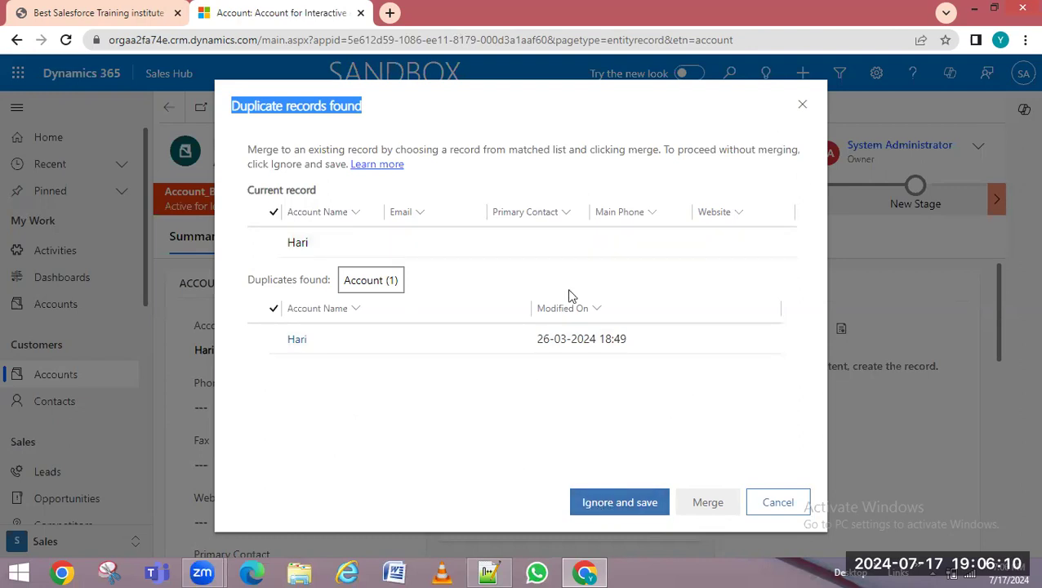
pyautogui.click(780, 511)
pyautogui.click(252, 359)
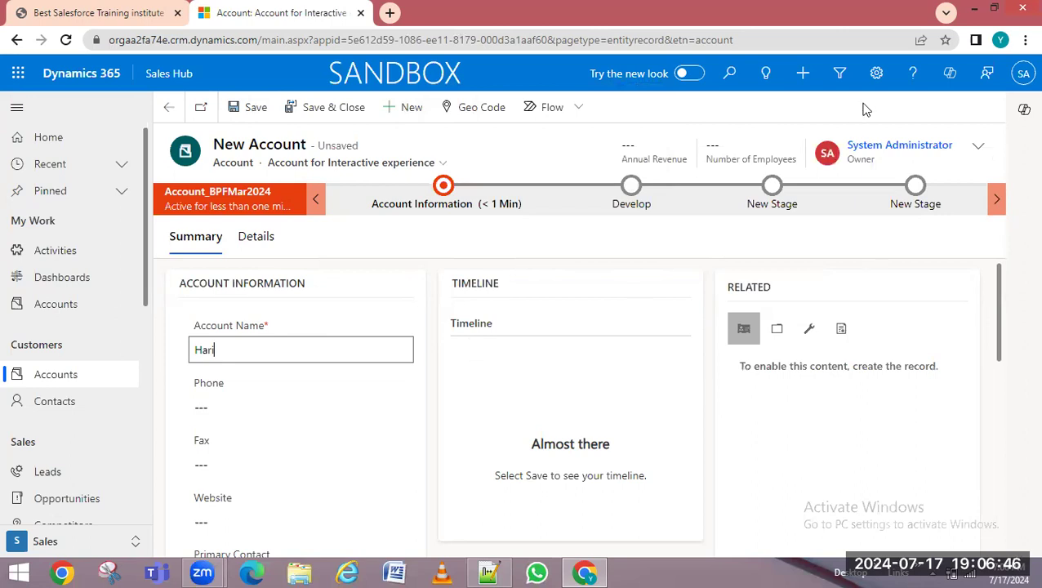
# Go through Advanced Settings to the Data Management settings page
pyautogui.click(878, 74)
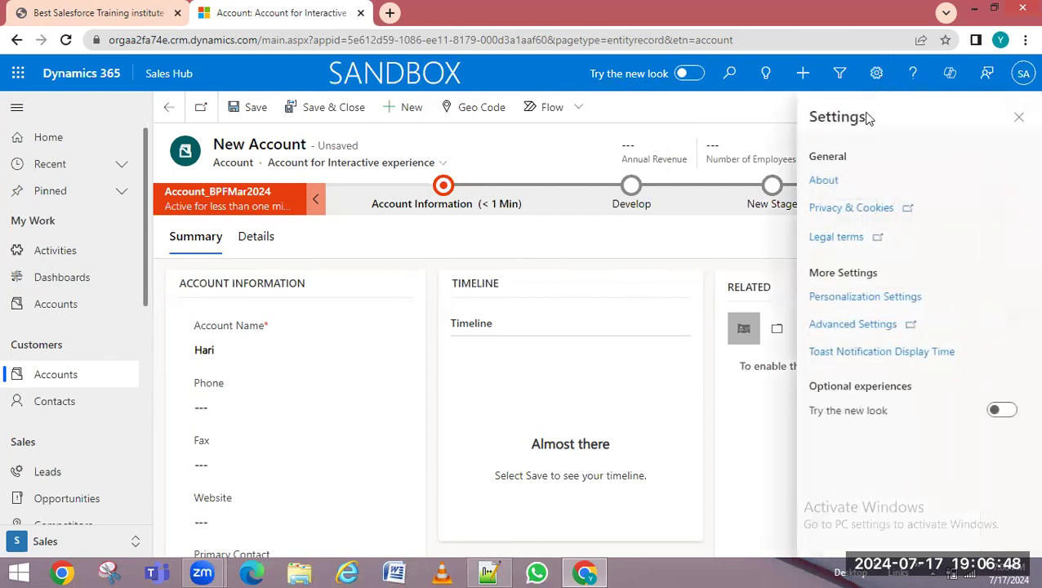
pyautogui.click(841, 331)
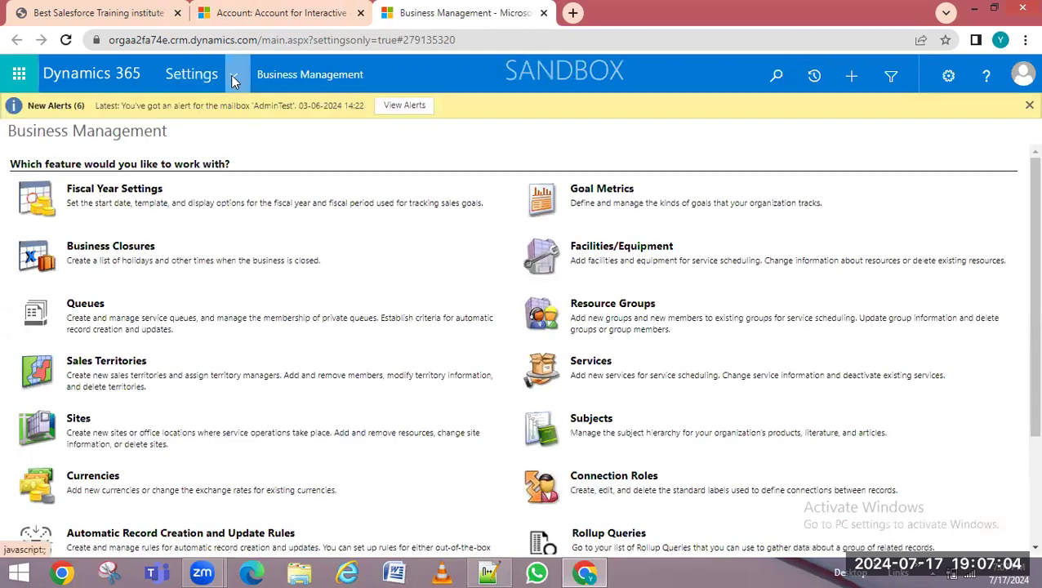
pyautogui.click(230, 75)
pyautogui.click(397, 284)
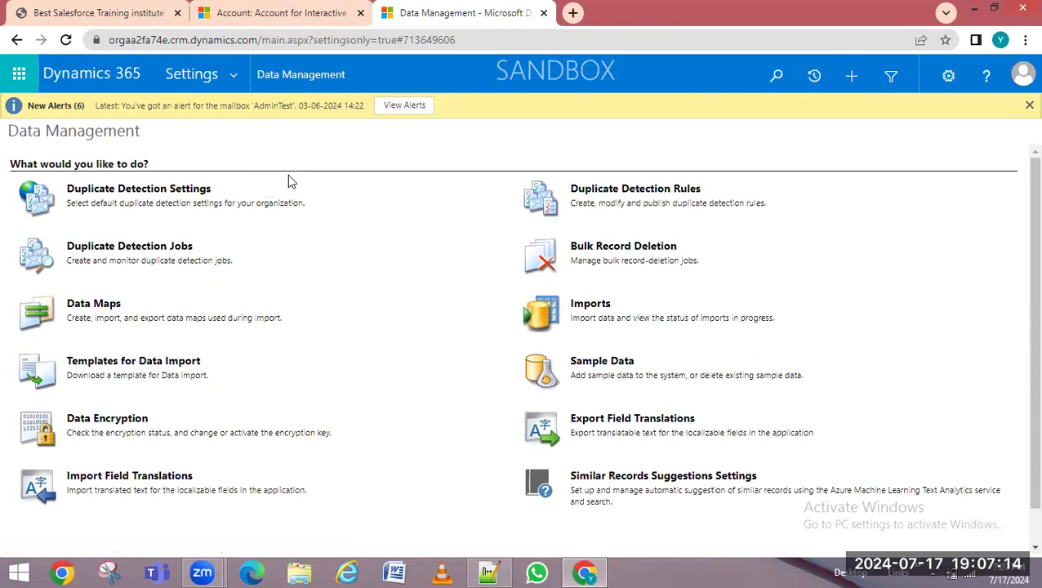
pyautogui.moveTo(118, 39); pyautogui.dragTo(419, 56)
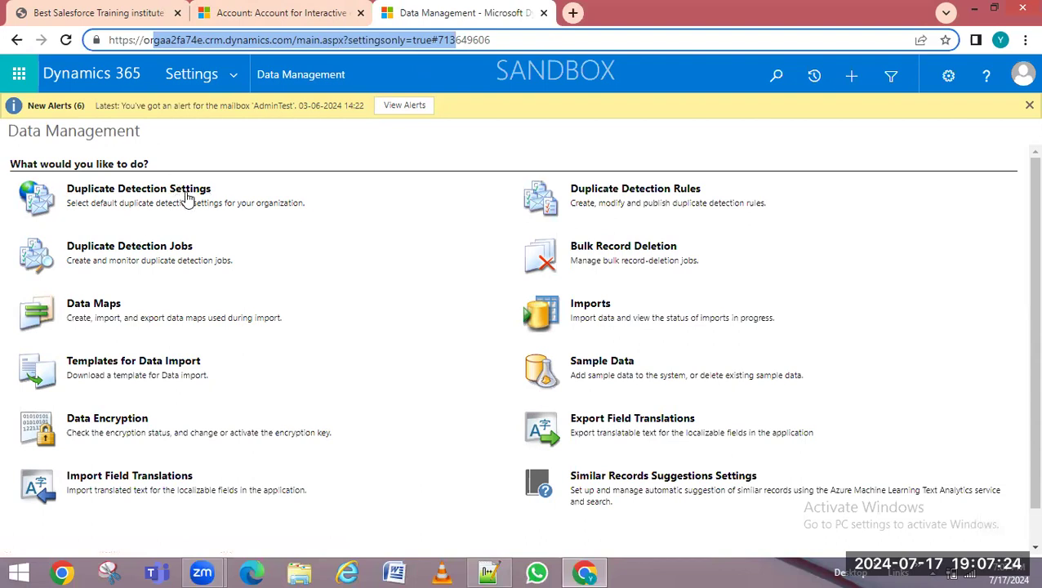
# Open Duplicate Detection Settings and select the Detect duplicates options text to copy
pyautogui.click(142, 194)
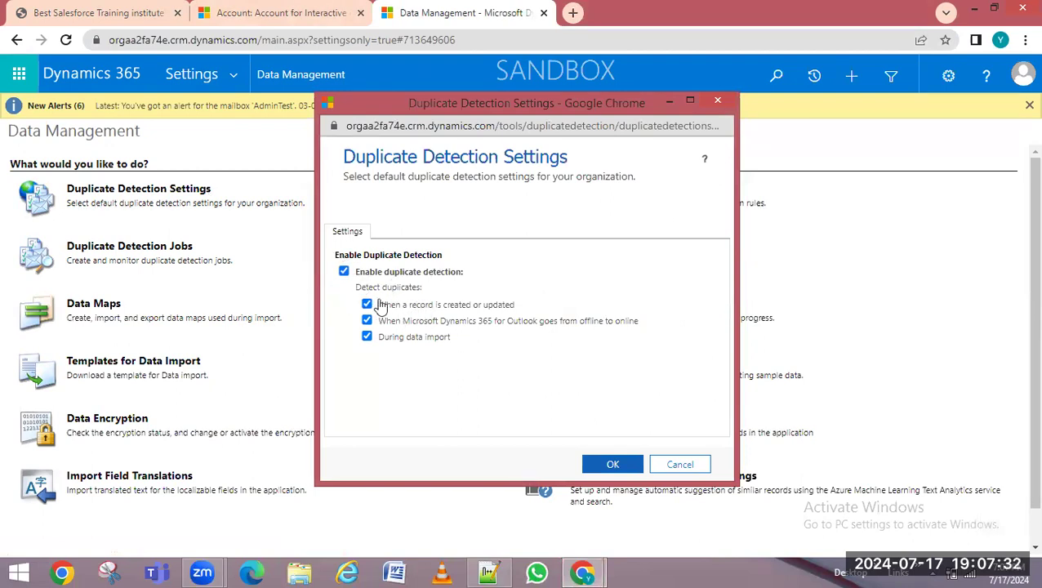
pyautogui.moveTo(356, 288); pyautogui.dragTo(483, 344)
pyautogui.hotkey('ctrl', 'c')
pyautogui.click(489, 574)
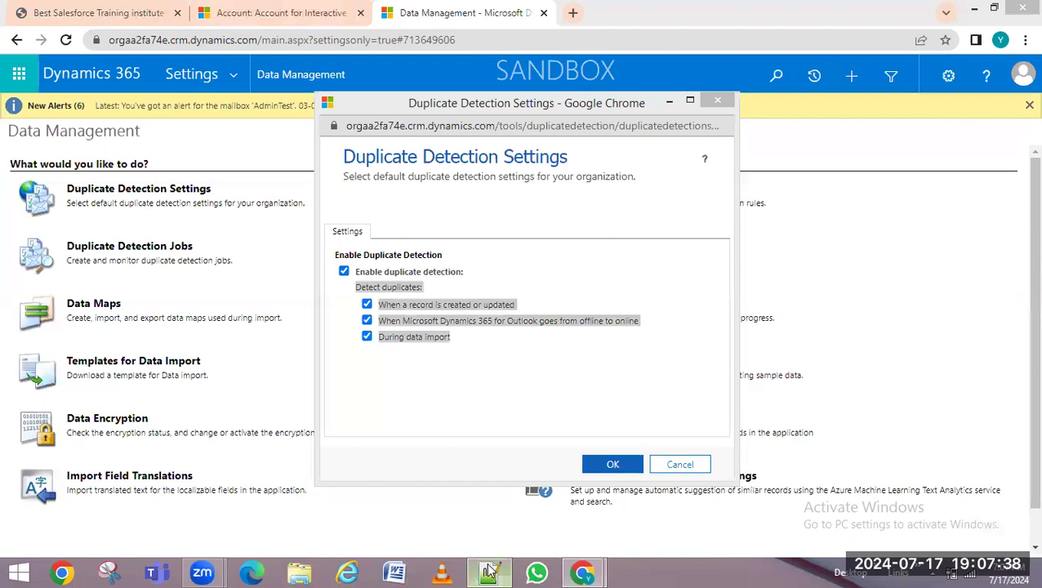
# Paste the Detect duplicates heading and its three triggers between the two note lines
pyautogui.click(279, 80)
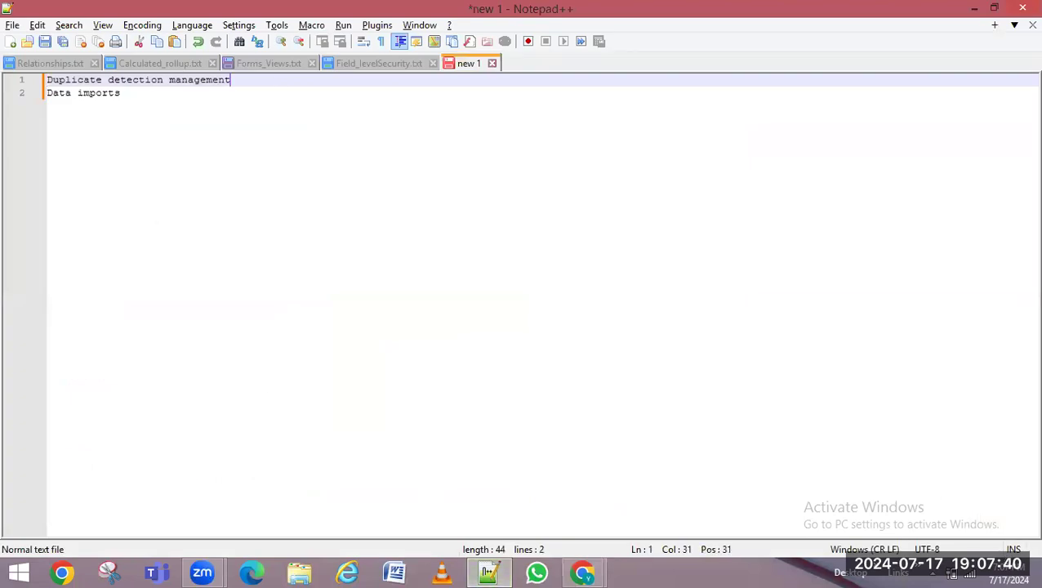
pyautogui.press('Return')
pyautogui.press('Return')
pyautogui.hotkey('ctrl', 'v')
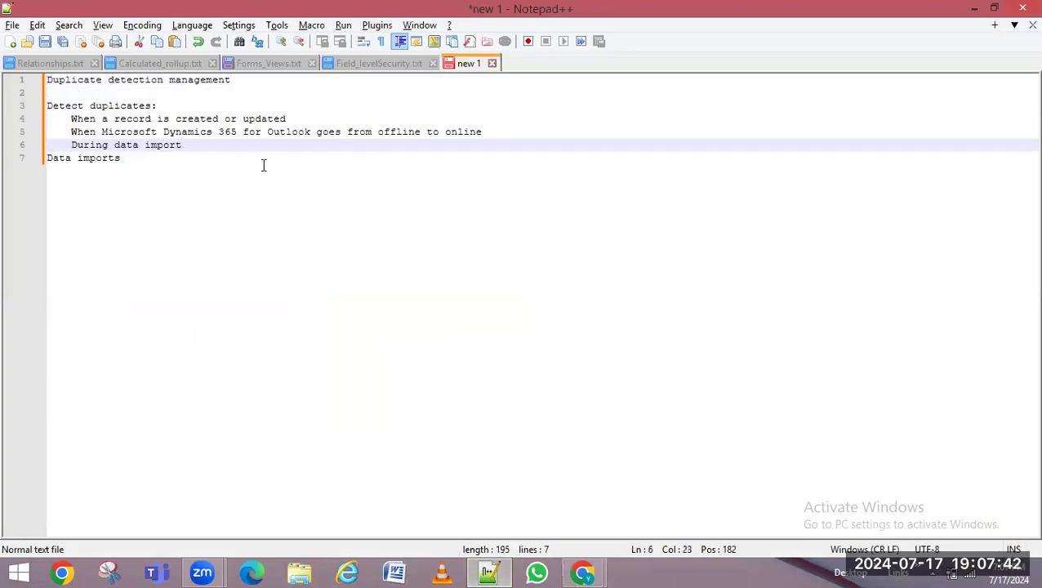
pyautogui.press('Return')
pyautogui.press('Return')
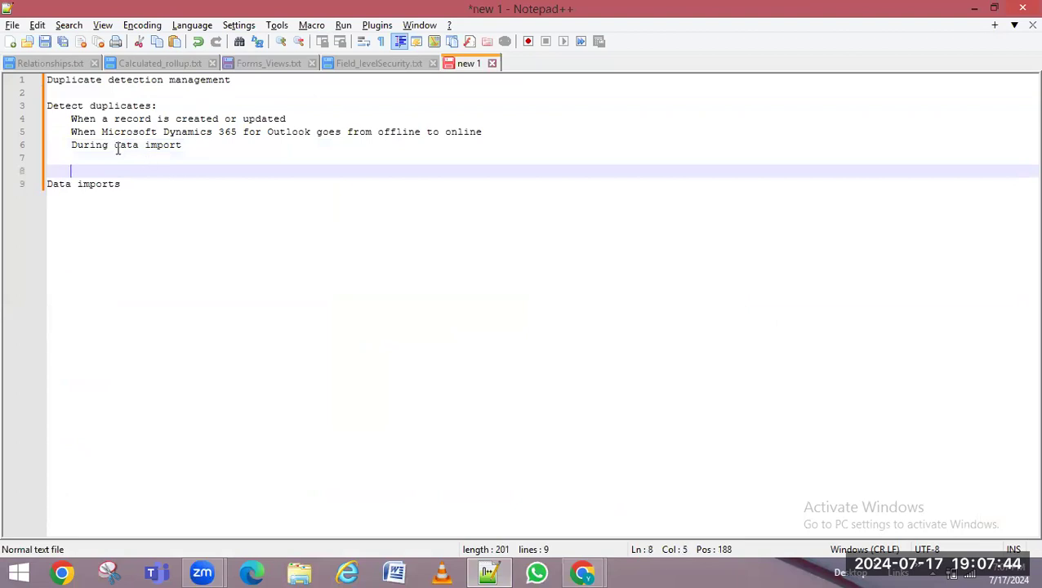
pyautogui.moveTo(83, 118); pyautogui.dragTo(259, 121)
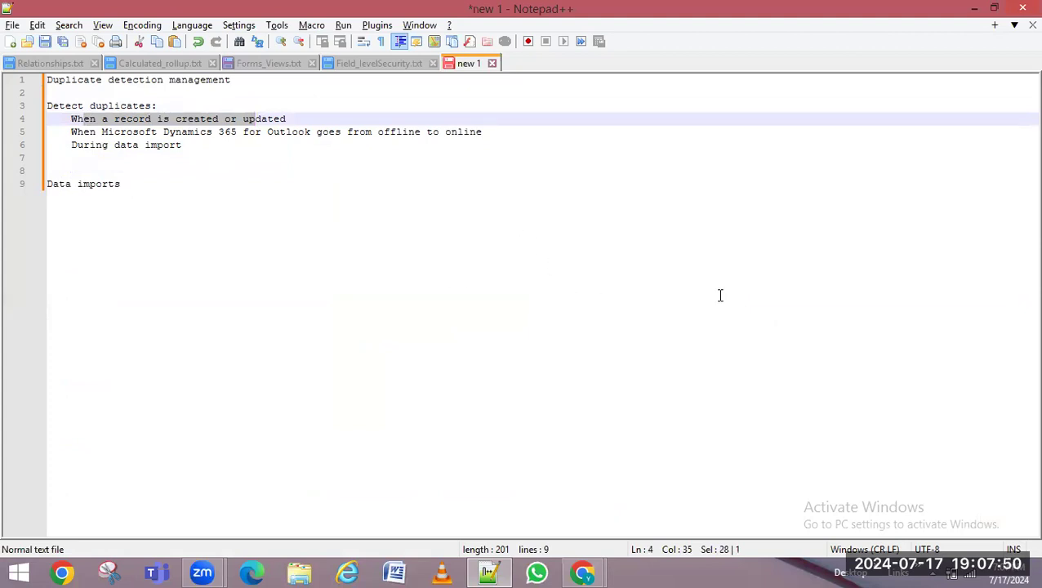
pyautogui.click(73, 106)
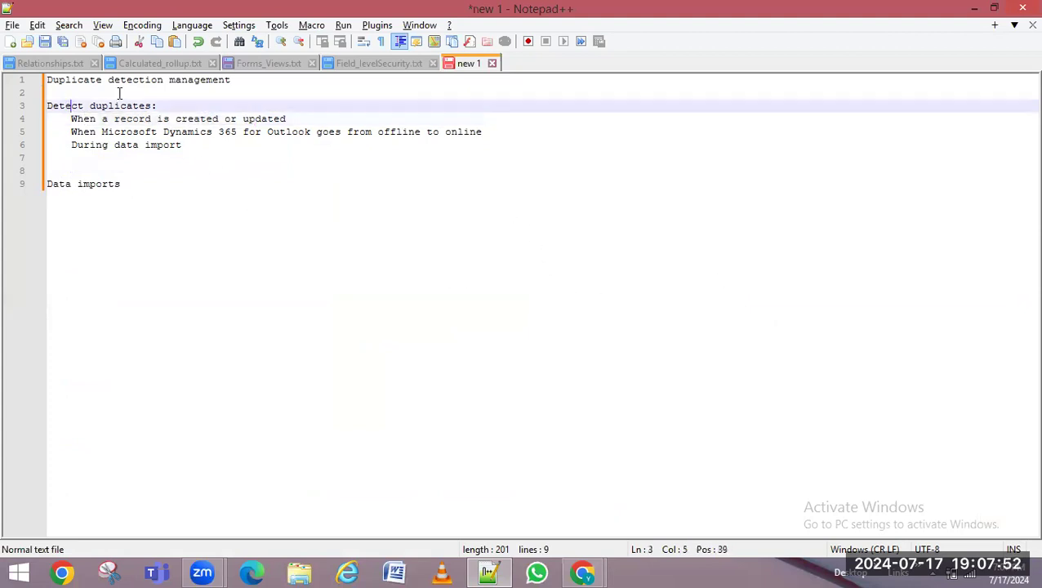
pyautogui.moveTo(92, 119); pyautogui.dragTo(288, 120)
pyautogui.moveTo(98, 132); pyautogui.dragTo(535, 143)
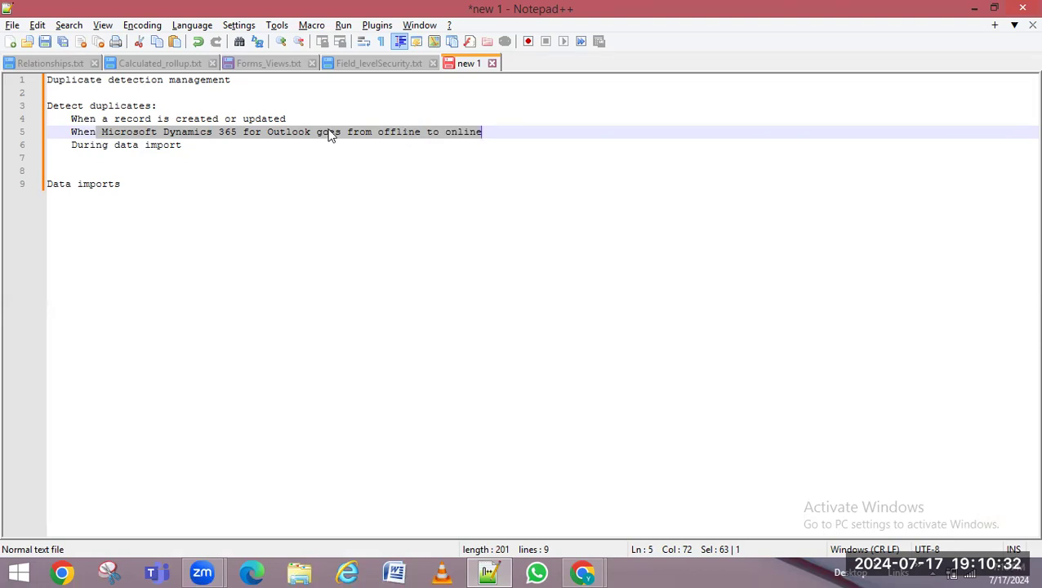
pyautogui.click(228, 132)
pyautogui.moveTo(193, 132); pyautogui.dragTo(363, 138)
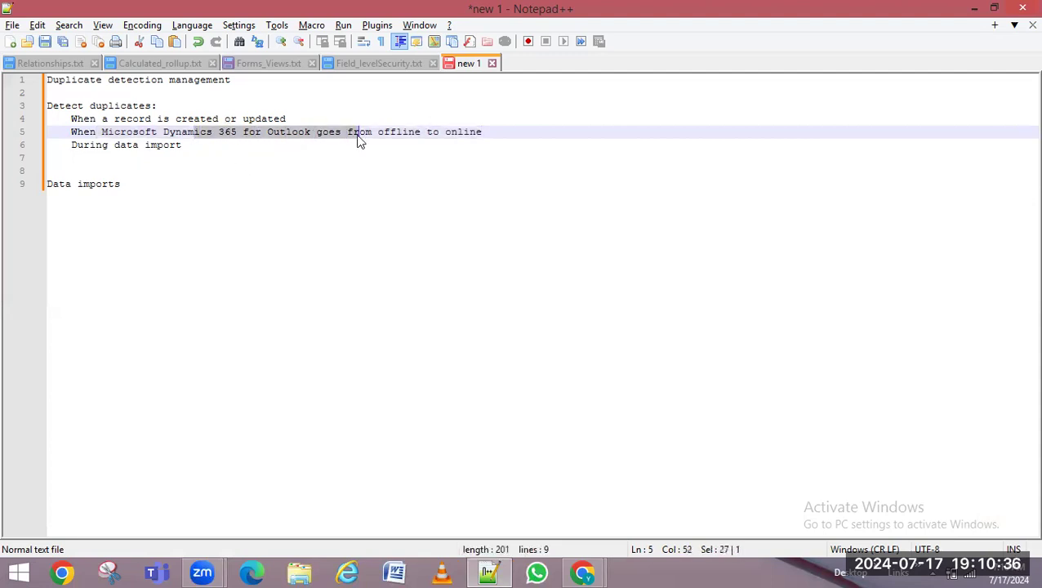
pyautogui.moveTo(494, 132); pyautogui.dragTo(439, 132)
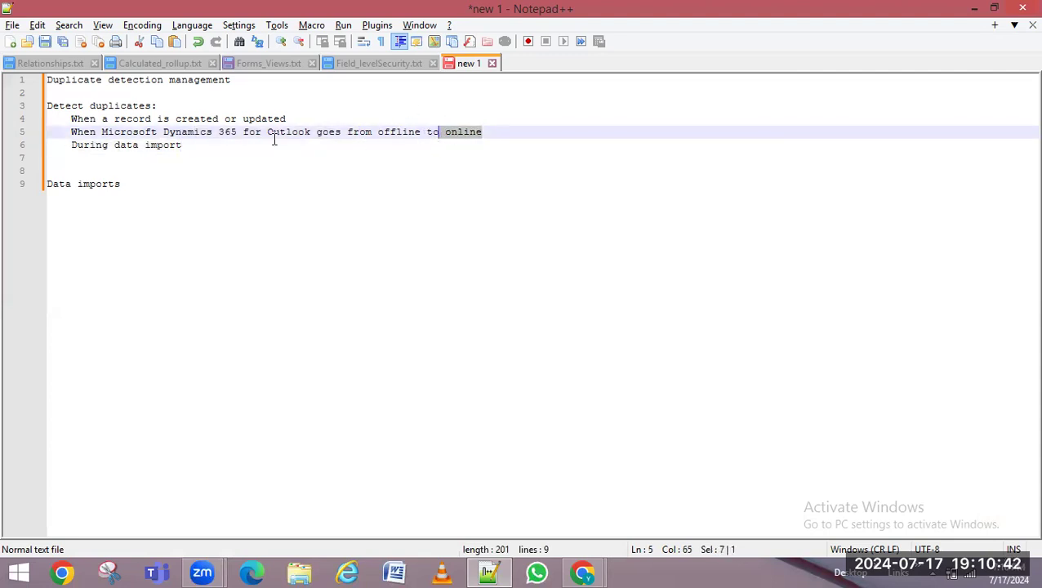
pyautogui.click(506, 132)
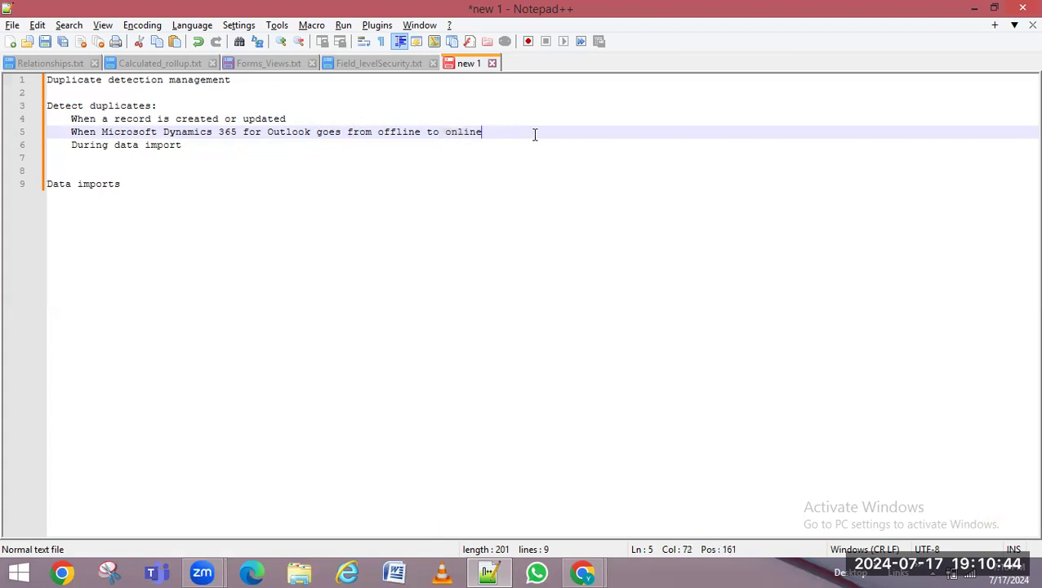
pyautogui.keyDown('shift'); pyautogui.click(146, 119); pyautogui.keyUp('shift')
pyautogui.keyDown('shift'); pyautogui.click(71, 132); pyautogui.keyUp('shift')
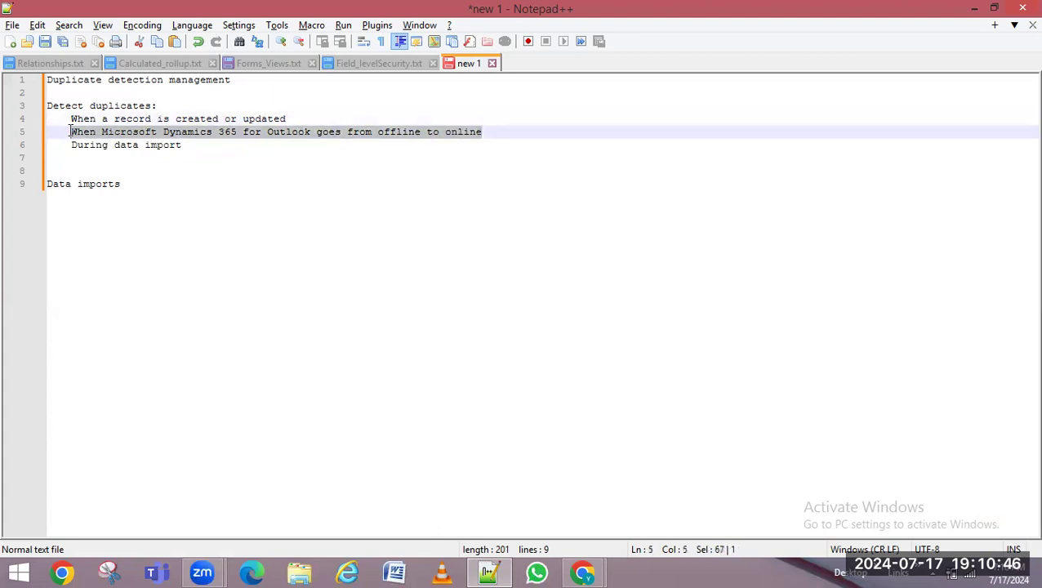
pyautogui.moveTo(50, 82); pyautogui.dragTo(242, 84)
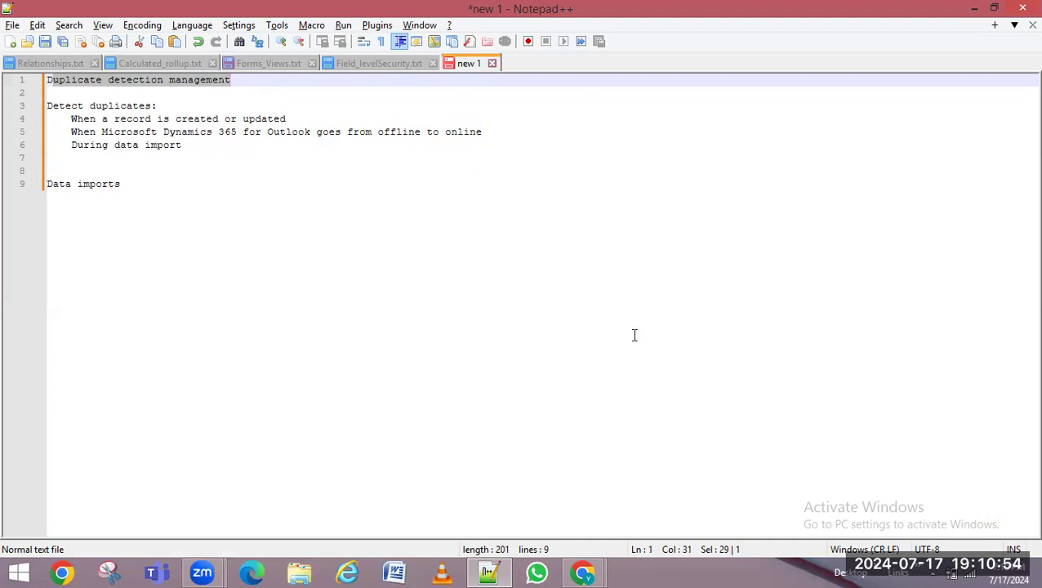
pyautogui.moveTo(496, 131); pyautogui.dragTo(75, 133)
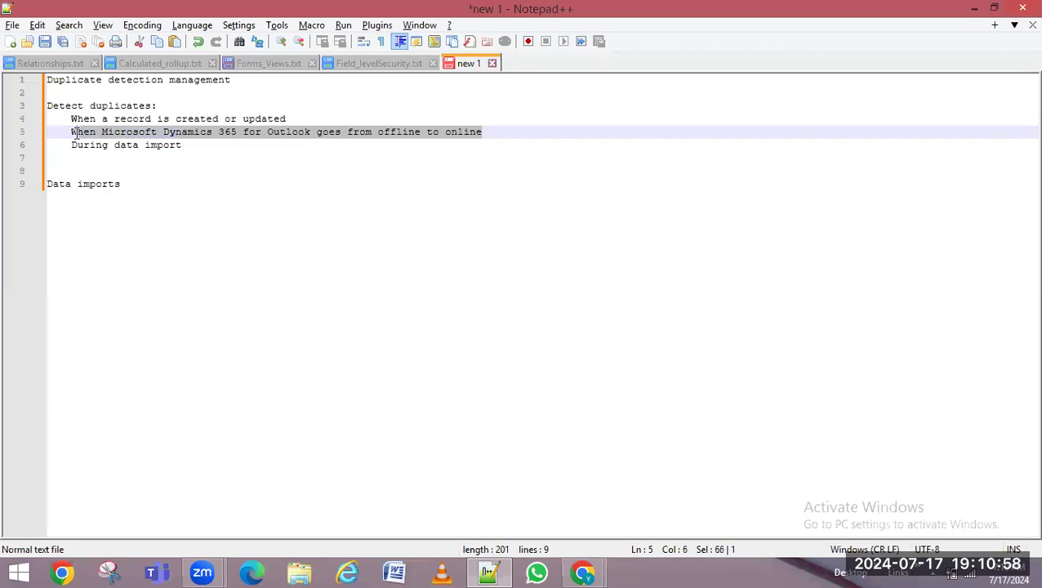
pyautogui.click(200, 146)
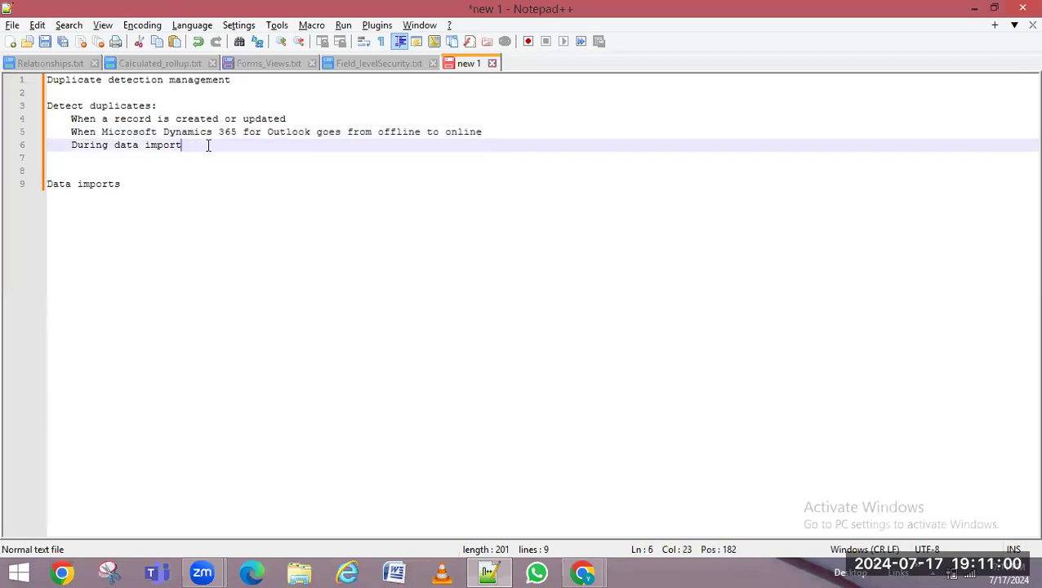
pyautogui.hotkey('shift', 'Home')
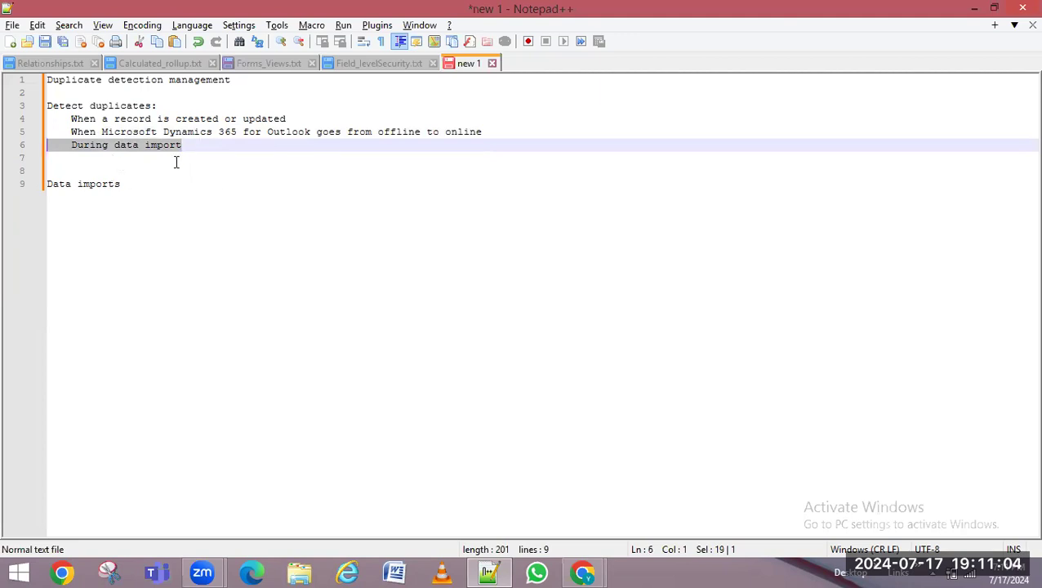
pyautogui.moveTo(52, 184); pyautogui.dragTo(143, 188)
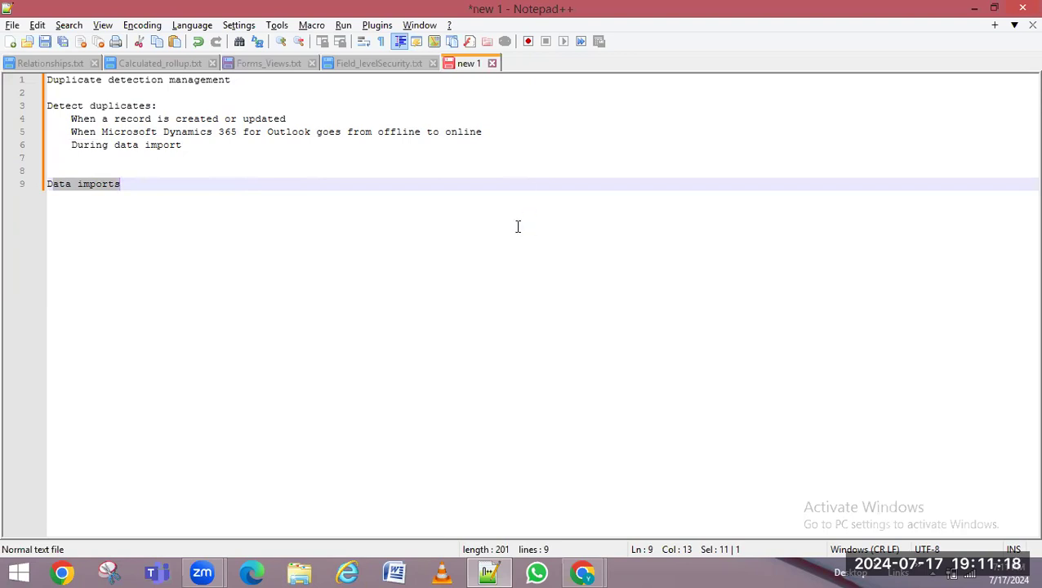
pyautogui.moveTo(583, 574)
pyautogui.click(143, 192)
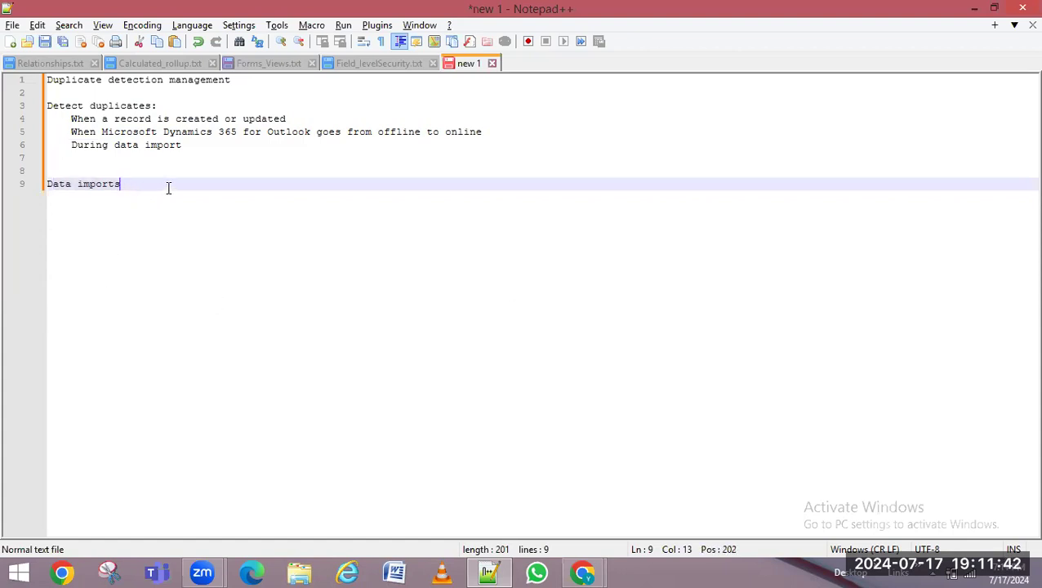
pyautogui.hotkey('shift', 'Home')
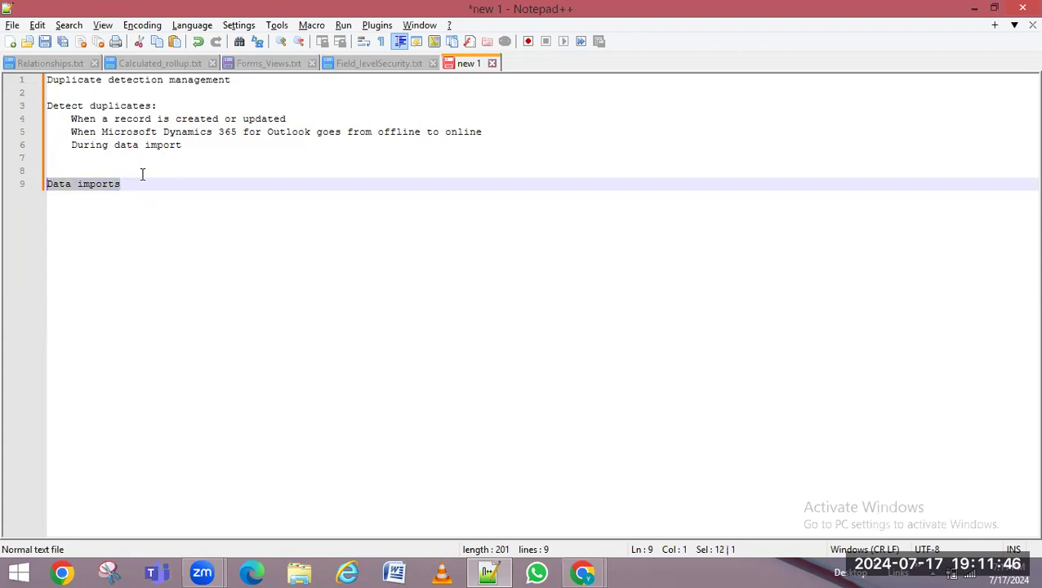
pyautogui.moveTo(196, 146); pyautogui.dragTo(46, 147)
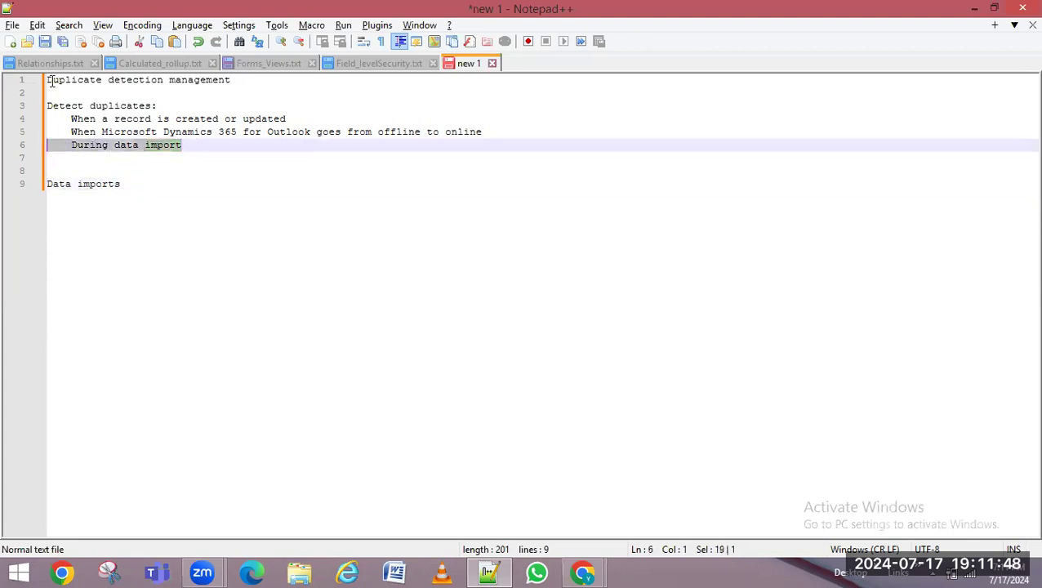
pyautogui.moveTo(50, 81); pyautogui.dragTo(284, 82)
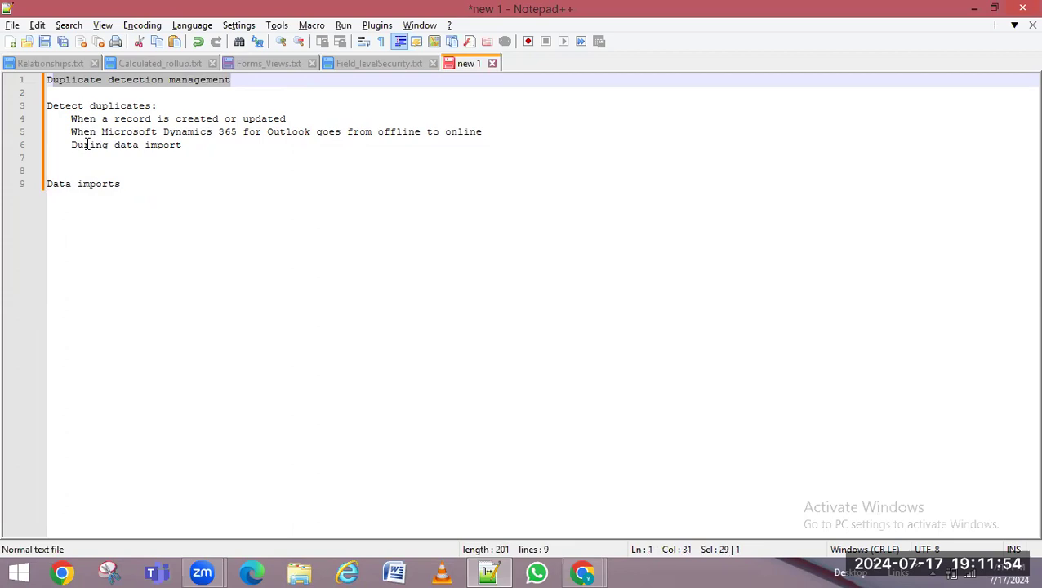
pyautogui.moveTo(72, 118); pyautogui.dragTo(282, 158)
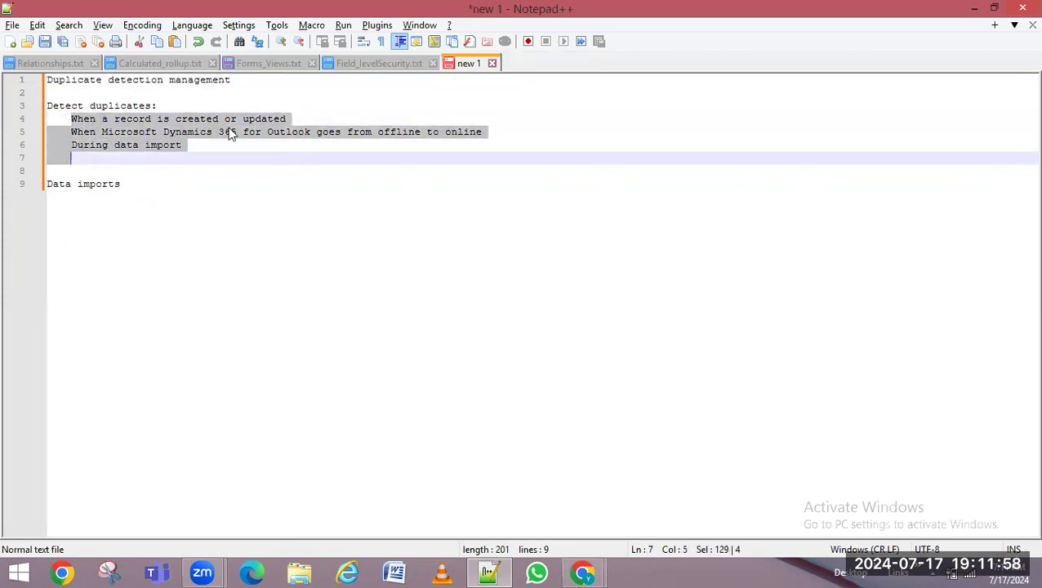
pyautogui.click(115, 119)
pyautogui.moveTo(77, 118); pyautogui.dragTo(271, 121)
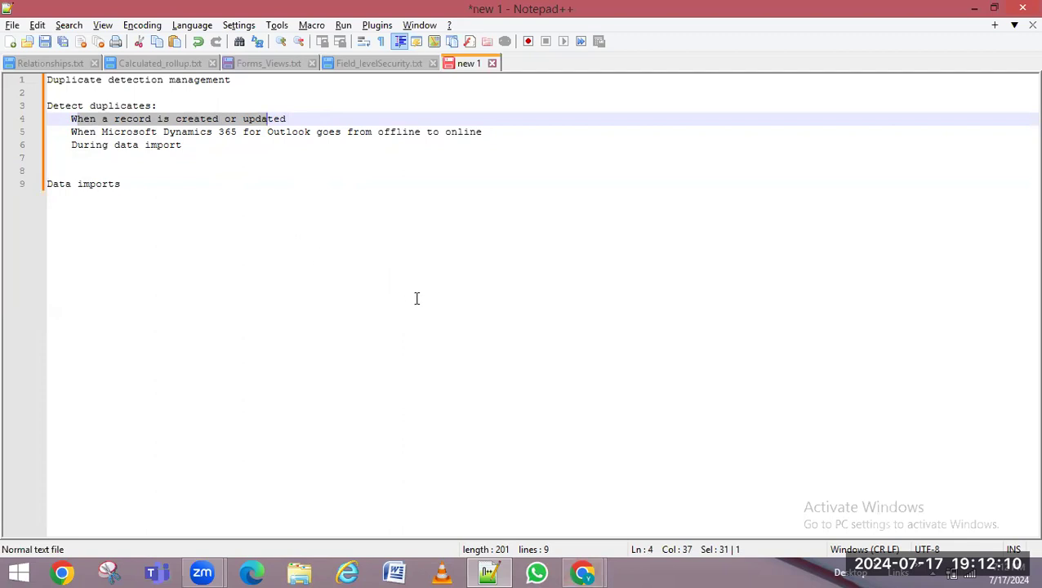
pyautogui.click(109, 118)
pyautogui.moveTo(69, 119); pyautogui.dragTo(313, 118)
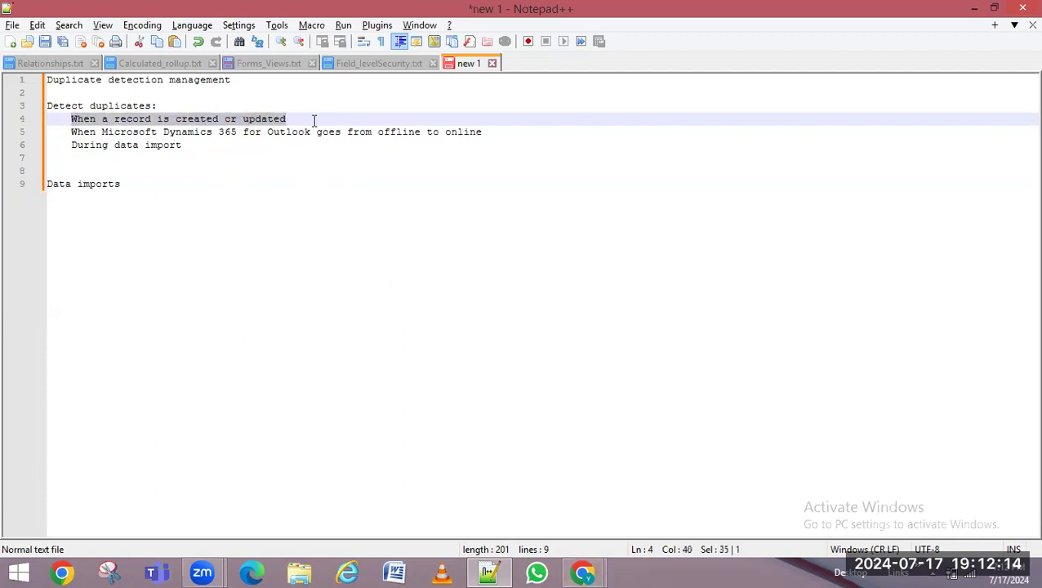
pyautogui.moveTo(84, 131); pyautogui.dragTo(510, 131)
pyautogui.moveTo(90, 145); pyautogui.dragTo(220, 145)
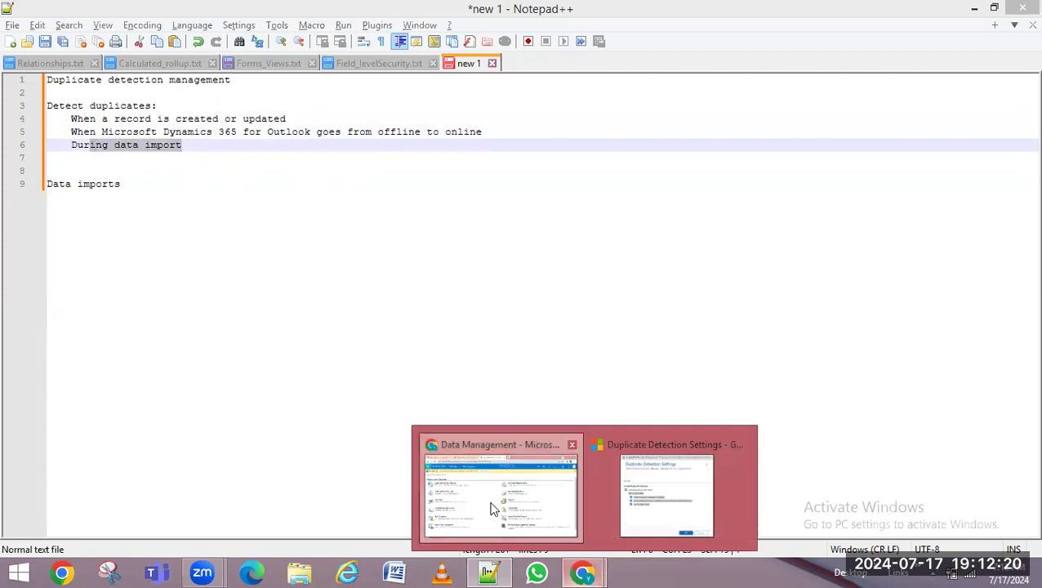
pyautogui.click(490, 448)
# Keep duplicate detection and the Outlook trigger enabled, then cancel Duplicate Detection Settings
pyautogui.click(651, 530)
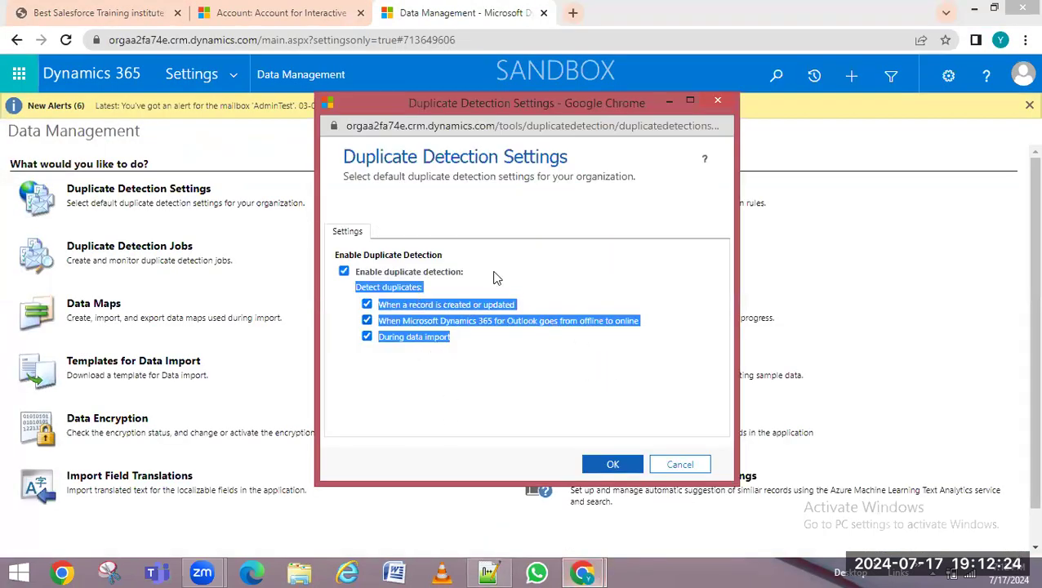
pyautogui.click(419, 280)
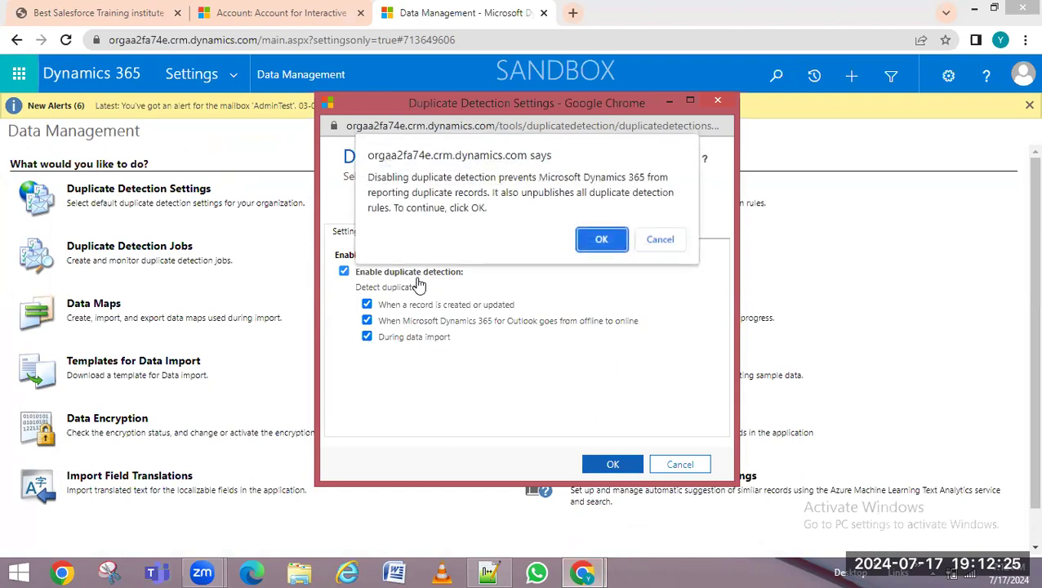
pyautogui.click(647, 247)
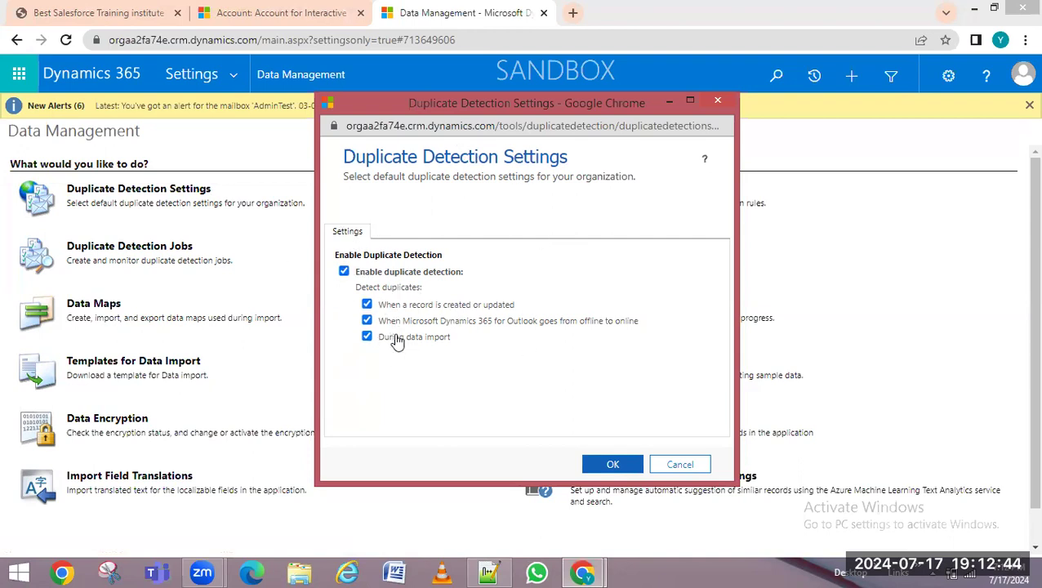
pyautogui.click(367, 321)
pyautogui.click(366, 321)
pyautogui.click(678, 464)
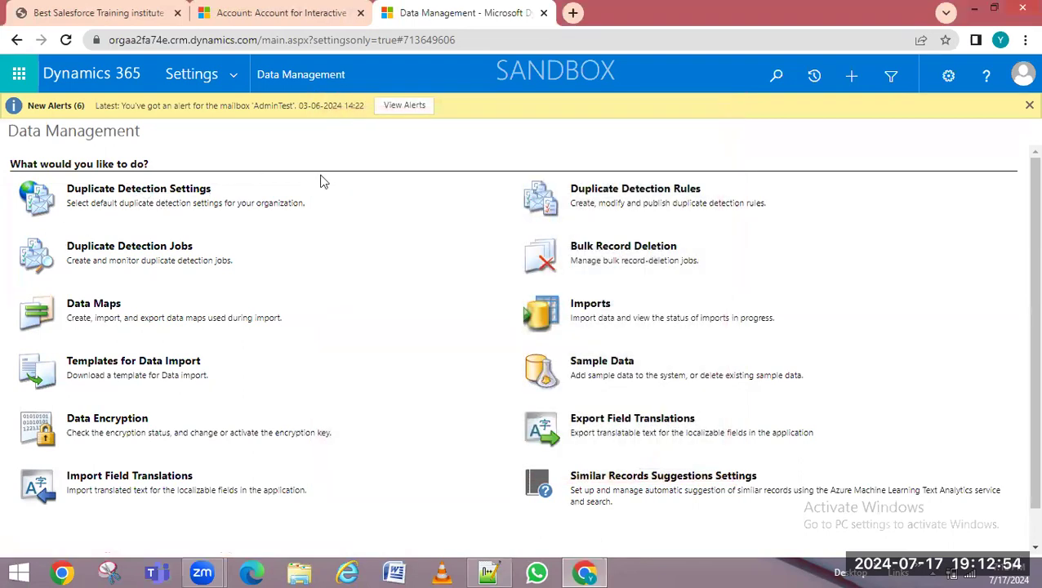
# Open Duplicate Detection Rules, showing 19 published rules
pyautogui.click(634, 192)
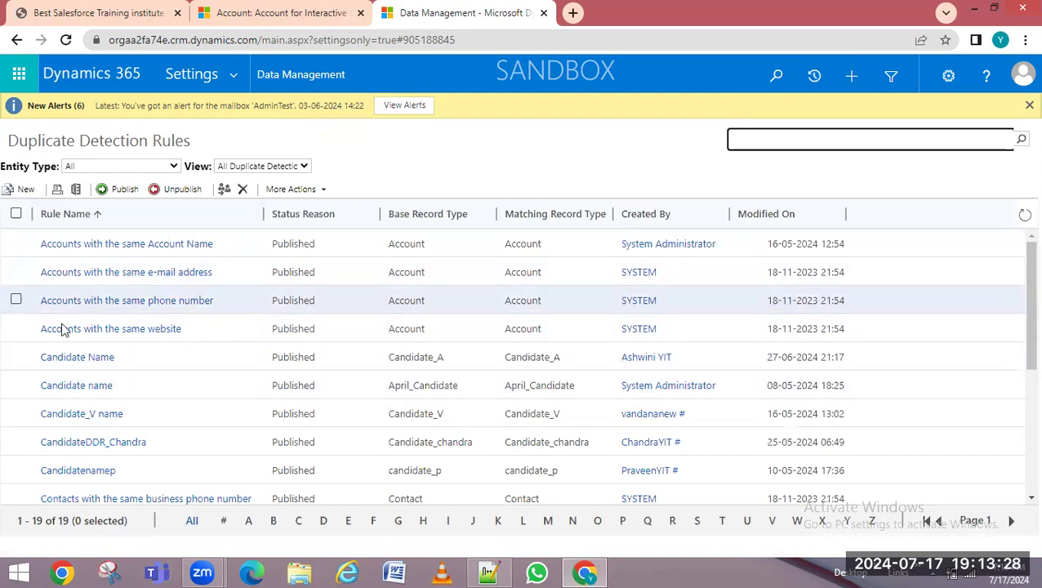
# View and close the Accounts with the same Account Name rule, then start a new rule
pyautogui.click(180, 247)
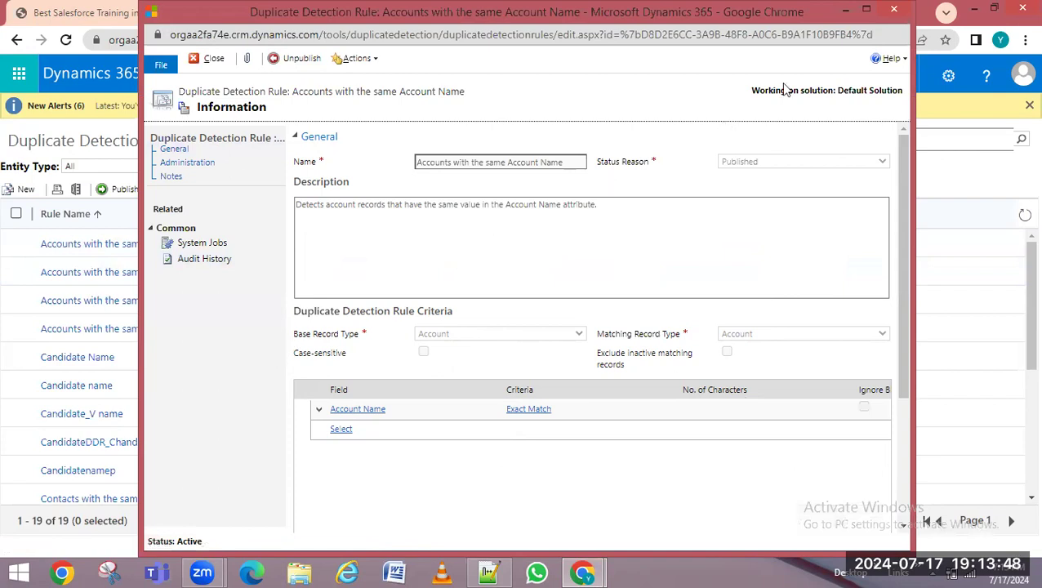
pyautogui.click(894, 10)
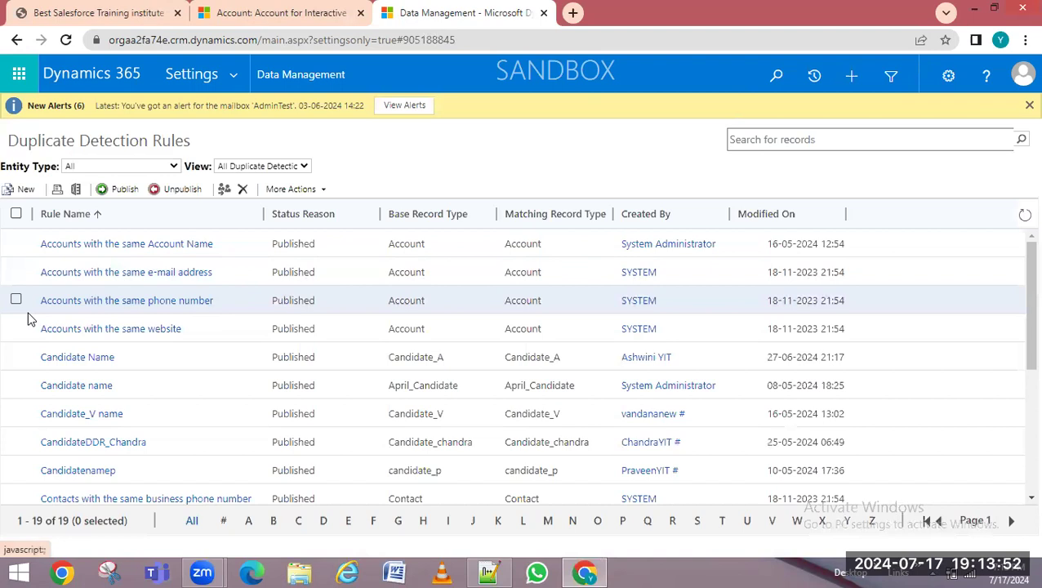
pyautogui.click(23, 188)
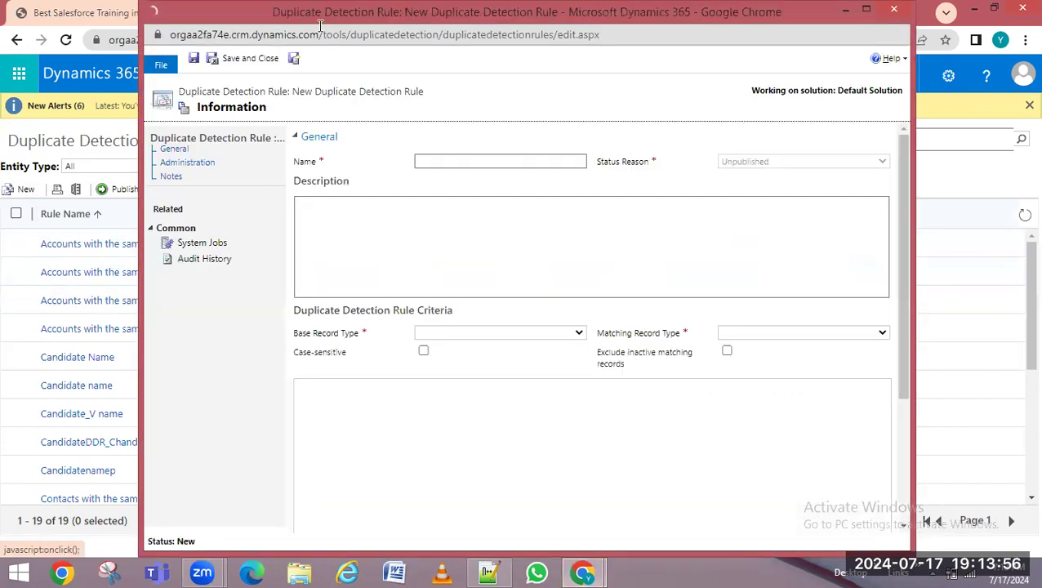
# Enter 'SameCandidate' in the new rule's Name field, leaving the record types empty
pyautogui.click(452, 226)
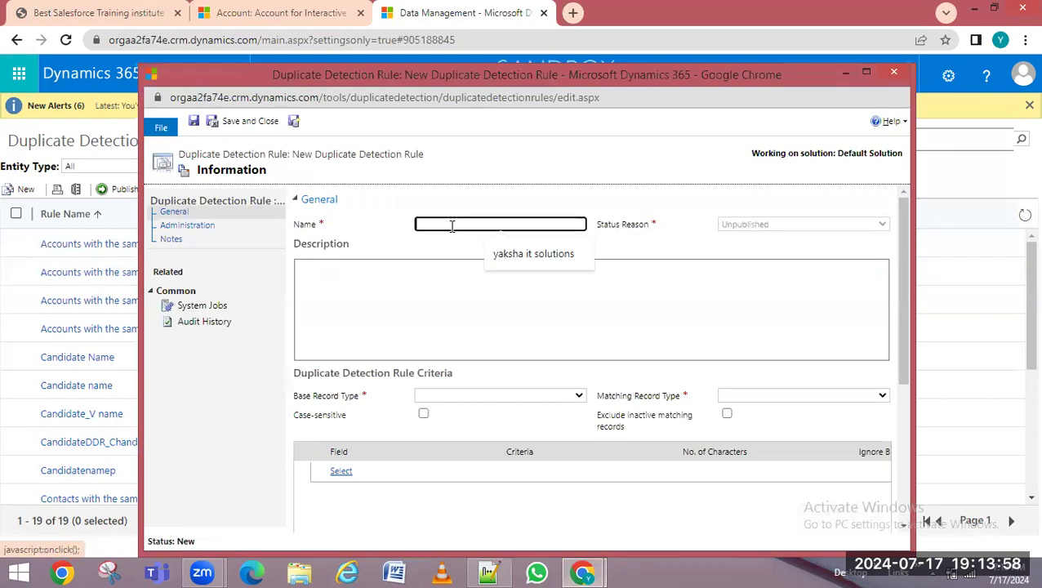
pyautogui.write('SameCandidate')
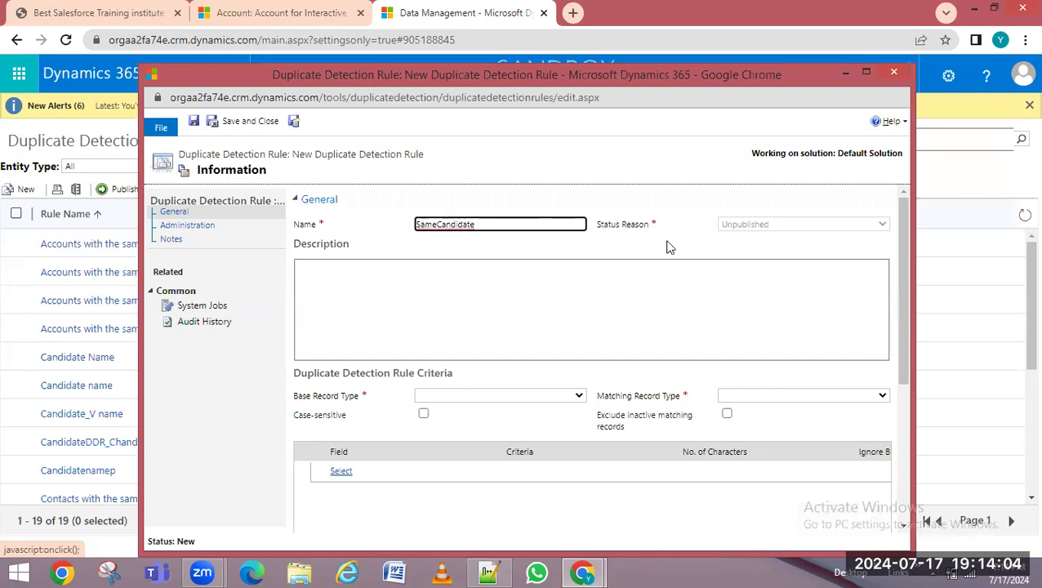
pyautogui.click(618, 263)
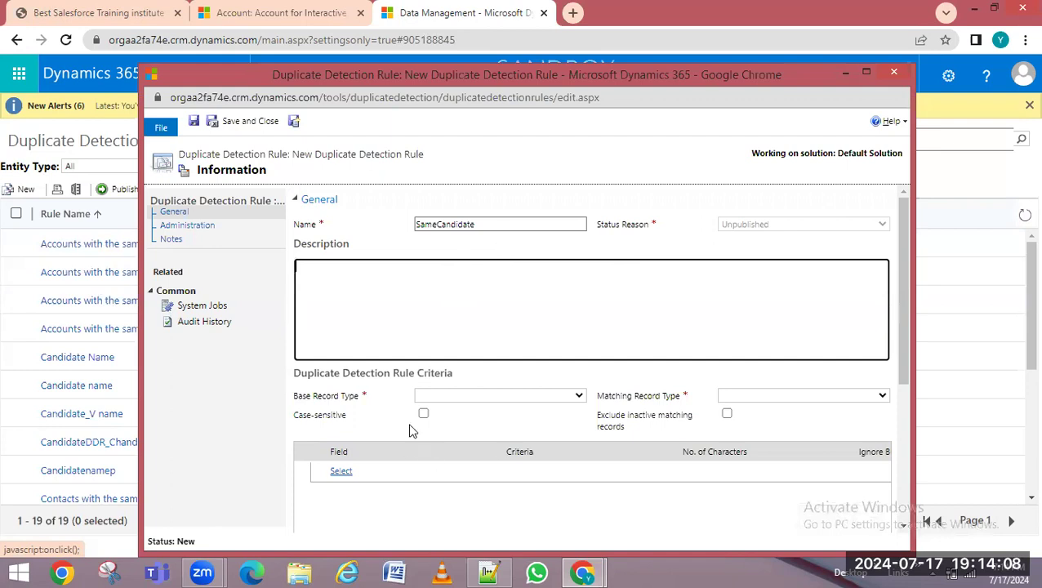
# Set the rule's Base Record Type to June_Candidate so Matching Record Type also becomes June_Candidate
pyautogui.click(472, 394)
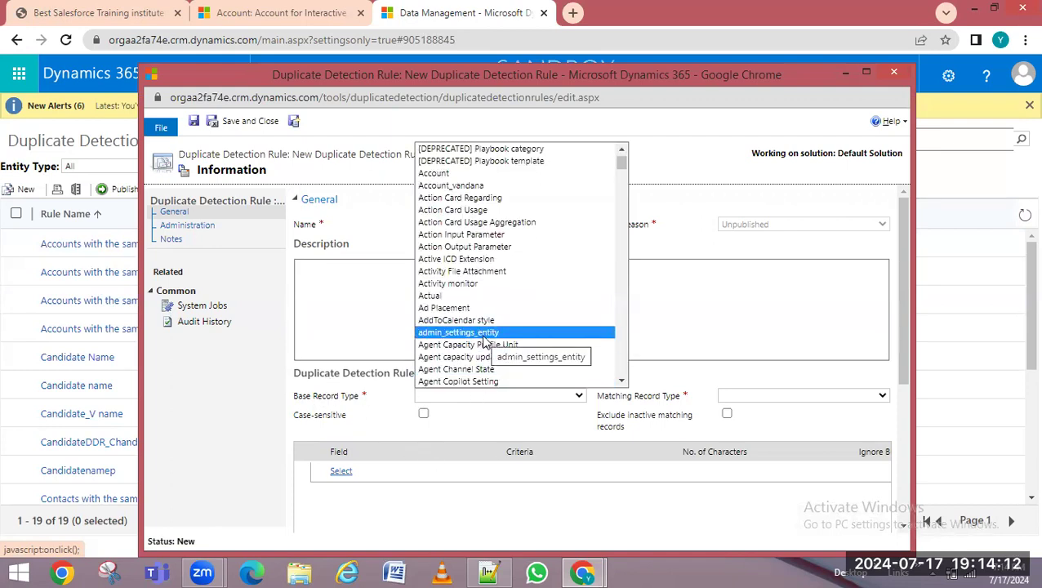
pyautogui.write('can')
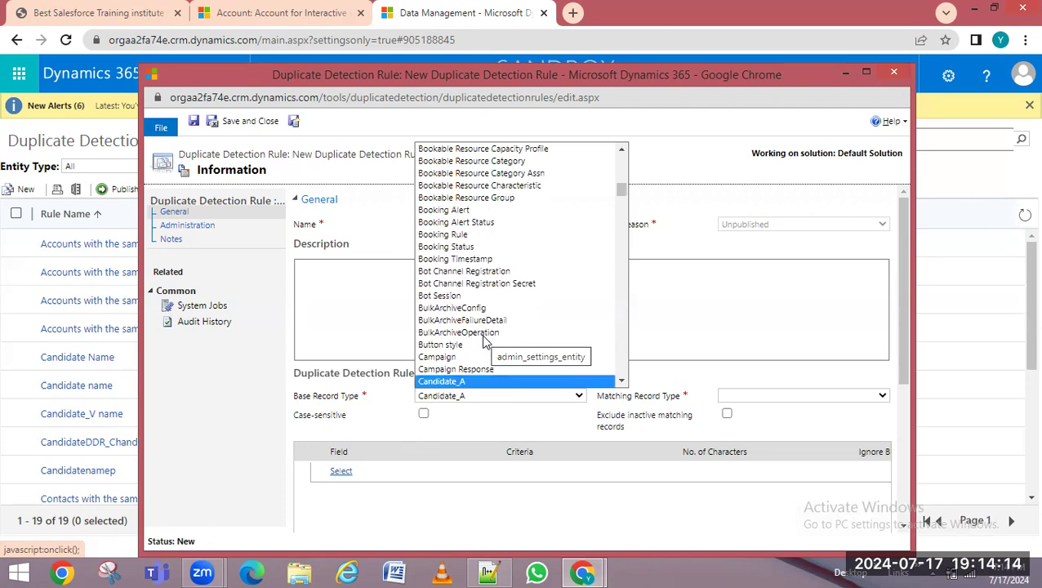
pyautogui.write('ju')
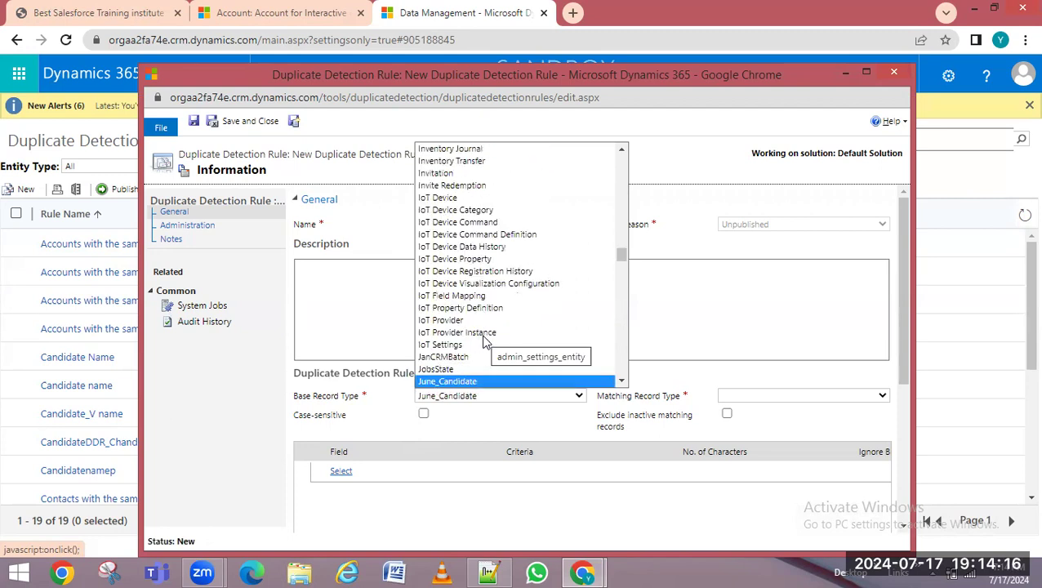
pyautogui.press('Return')
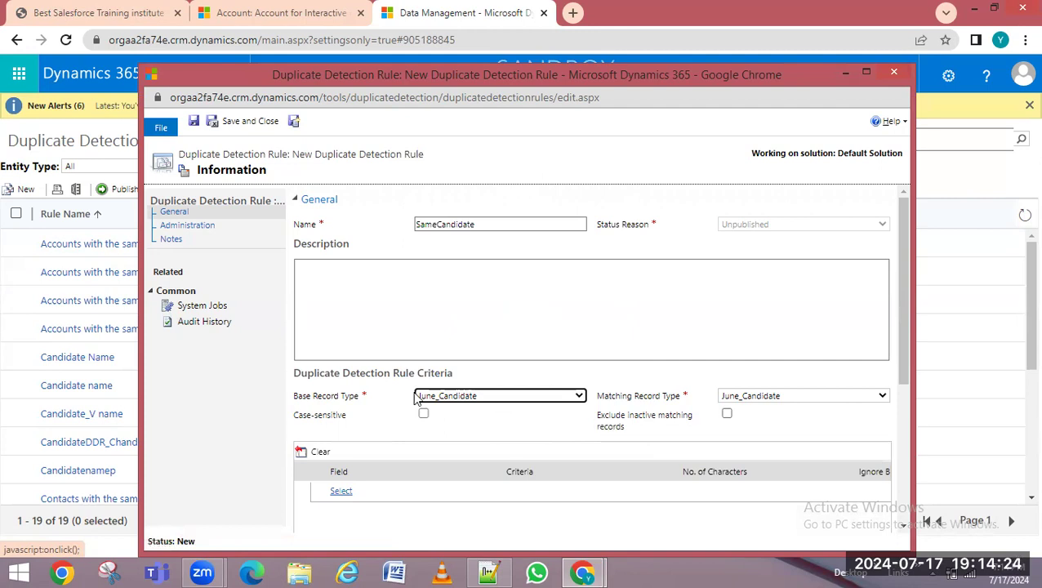
pyautogui.click(753, 400)
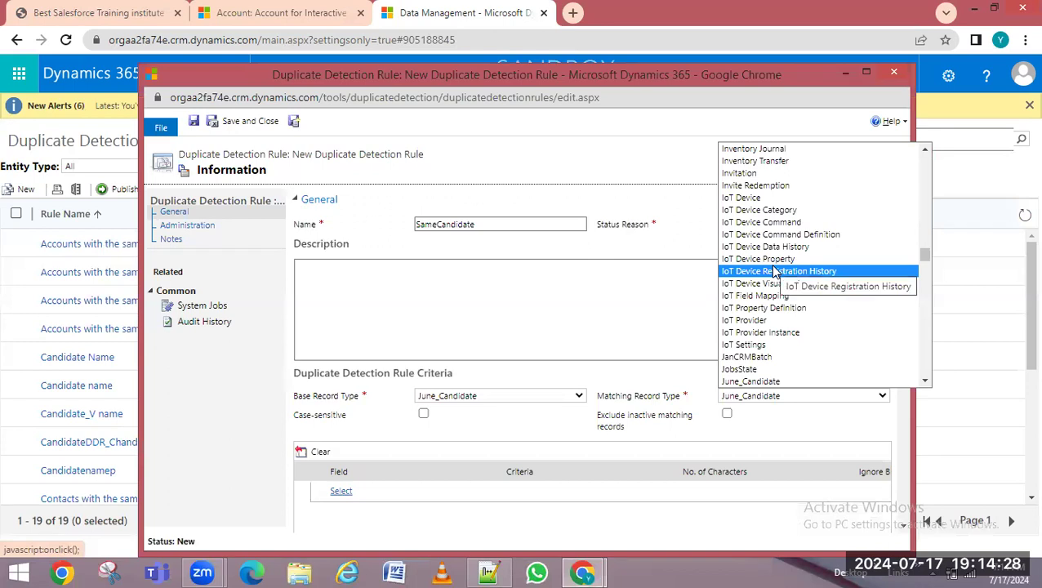
pyautogui.press('a')
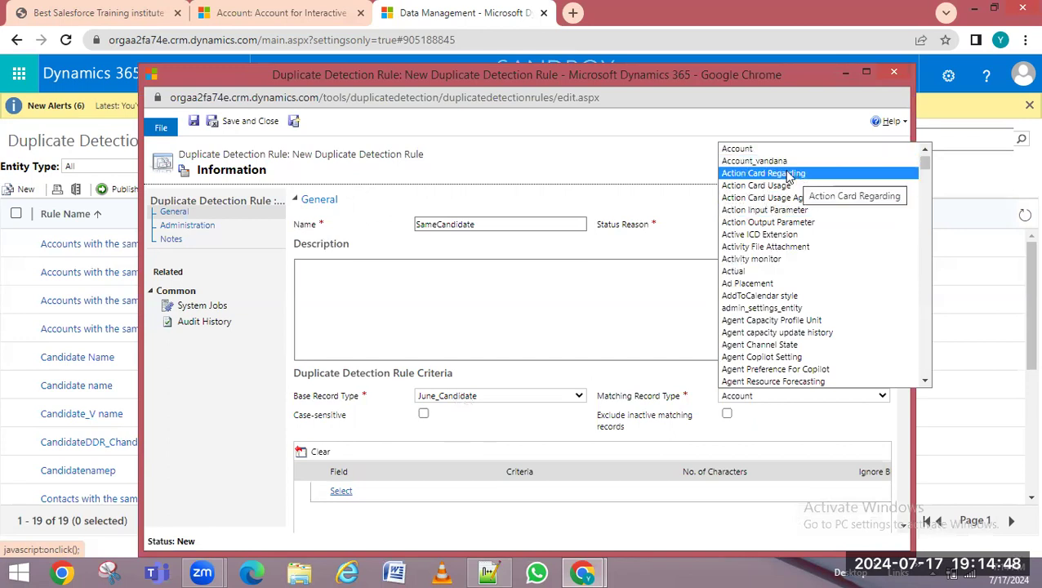
pyautogui.press('j')
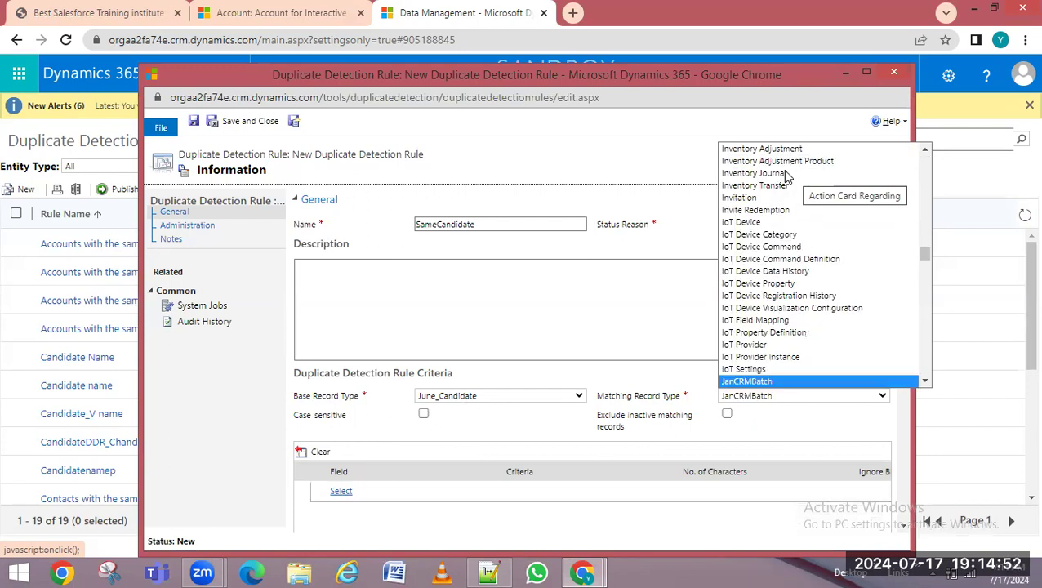
pyautogui.click(766, 382)
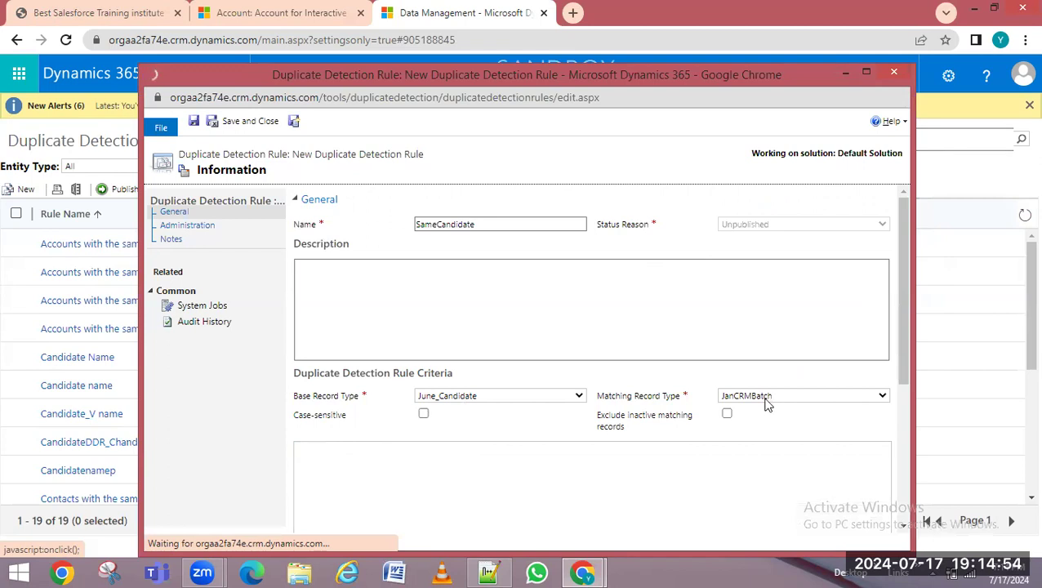
pyautogui.click(759, 399)
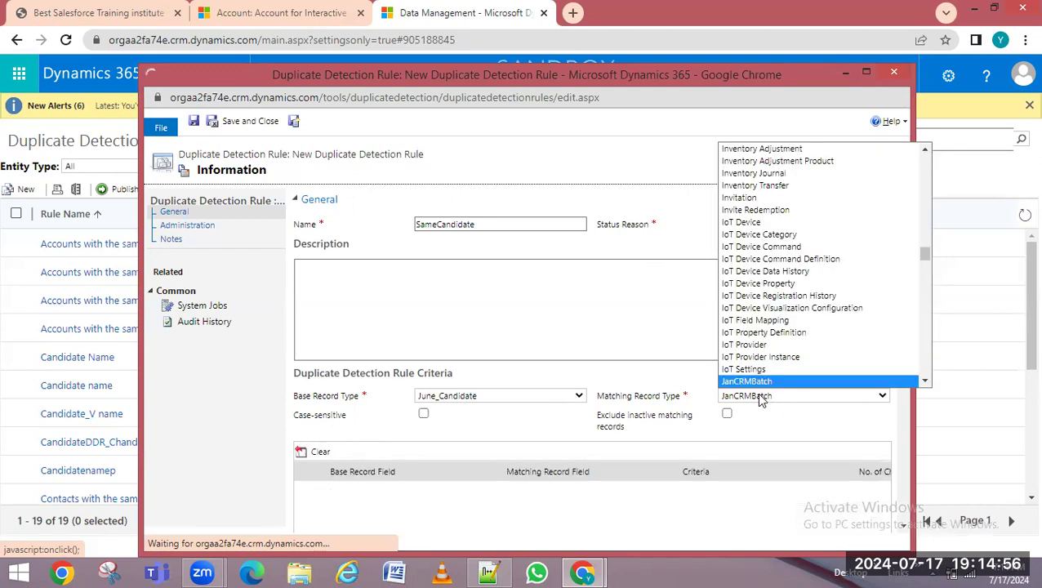
pyautogui.press('j')
pyautogui.press('j')
pyautogui.press('Return')
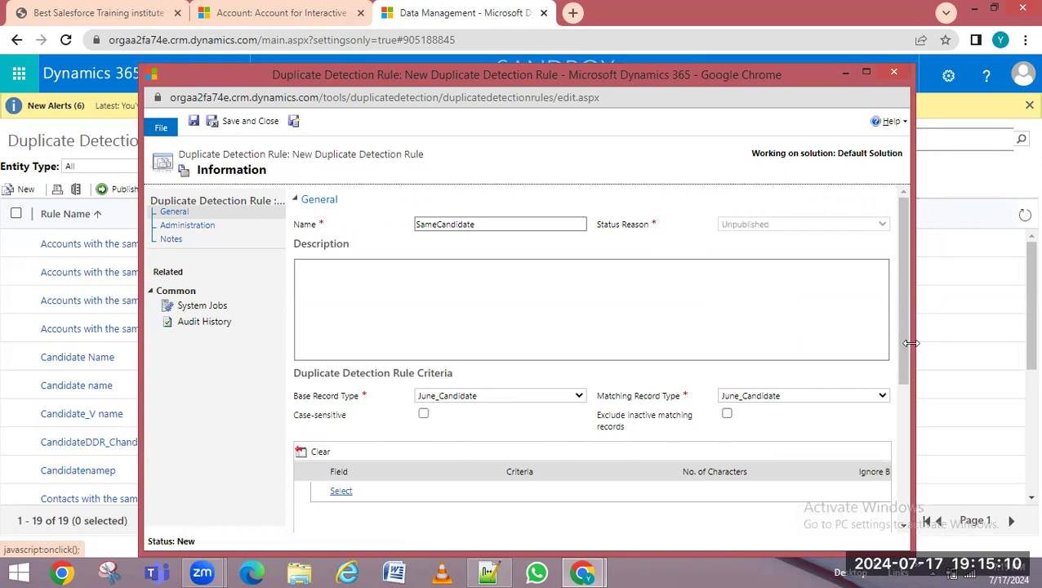
# Add Name as the first criterion with Exact Match, giving matchcode length 100/700
pyautogui.moveTo(909, 342); pyautogui.dragTo(911, 437)
pyautogui.click(341, 308)
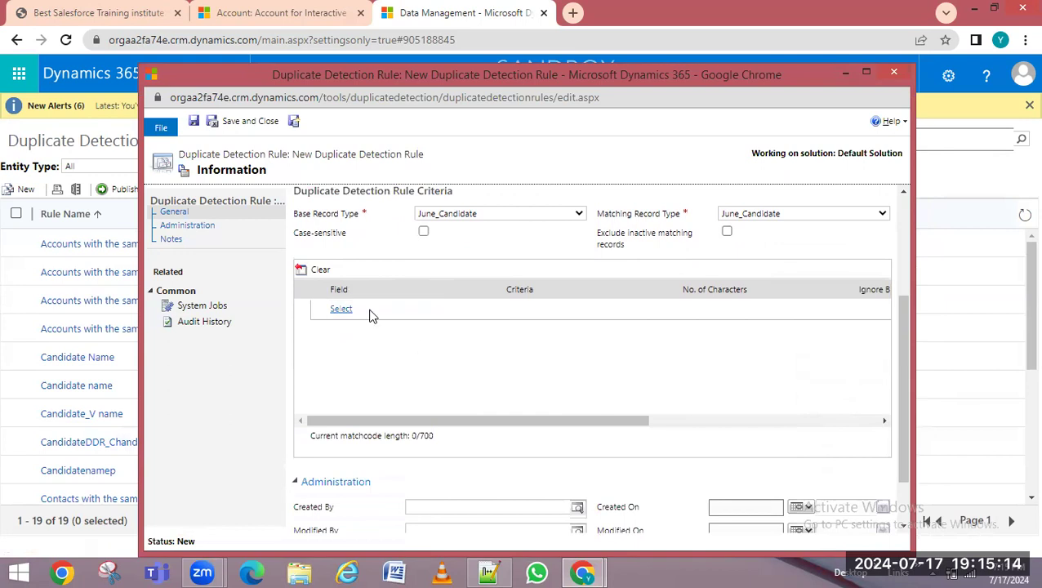
pyautogui.click(349, 311)
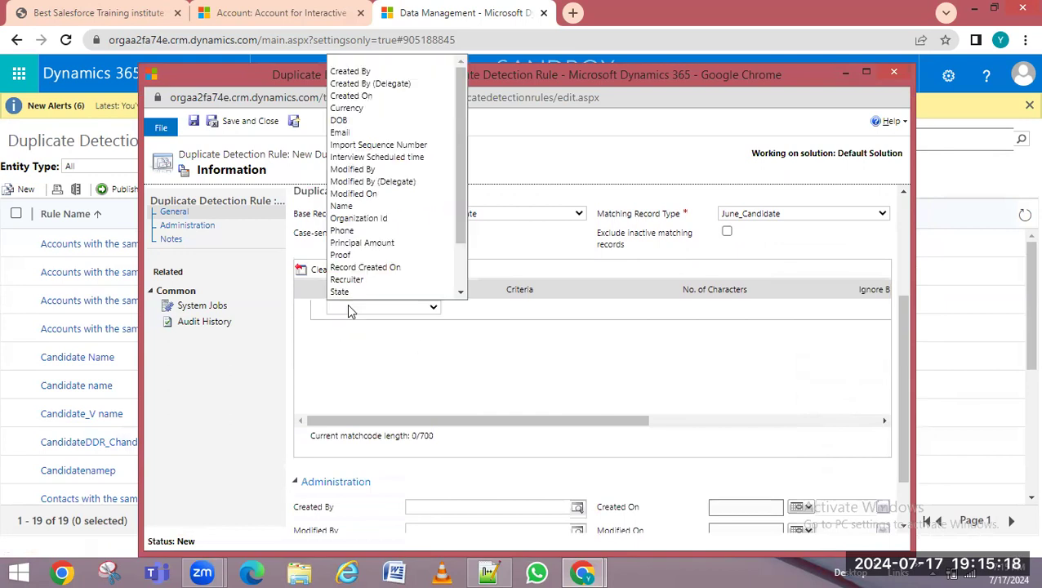
pyautogui.press('n')
pyautogui.click(350, 309)
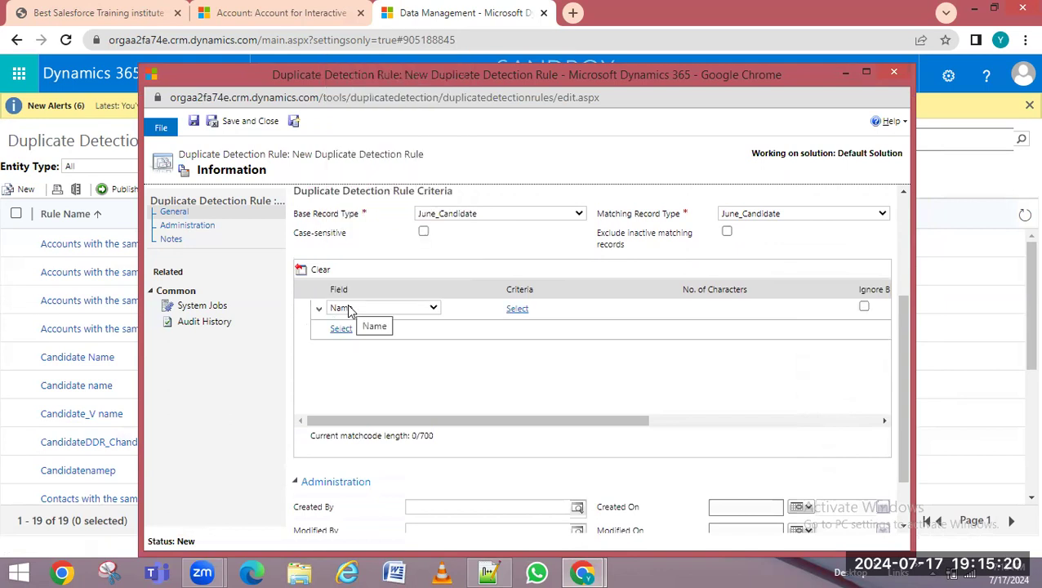
pyautogui.click(549, 311)
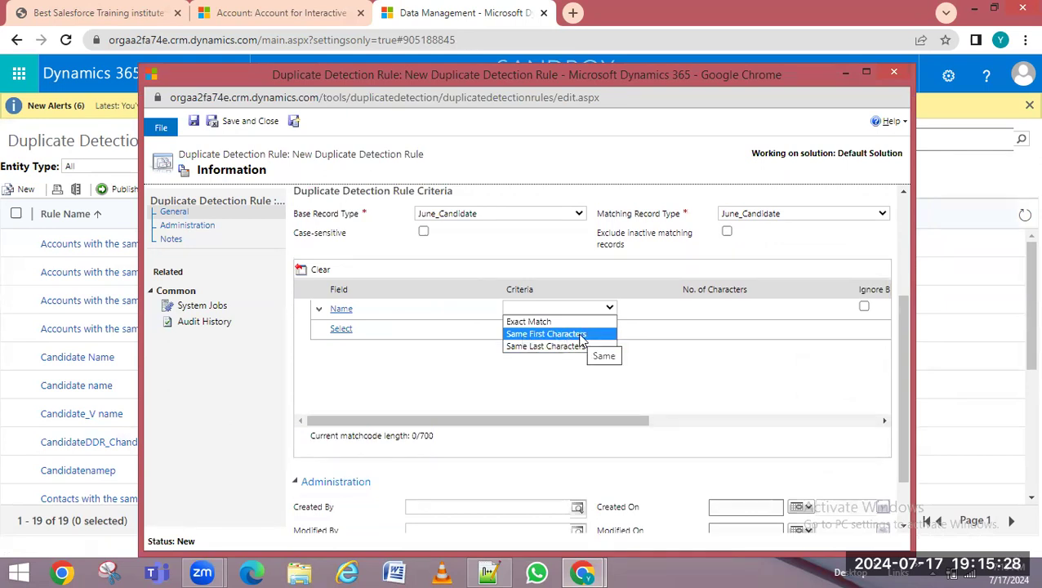
pyautogui.click(524, 324)
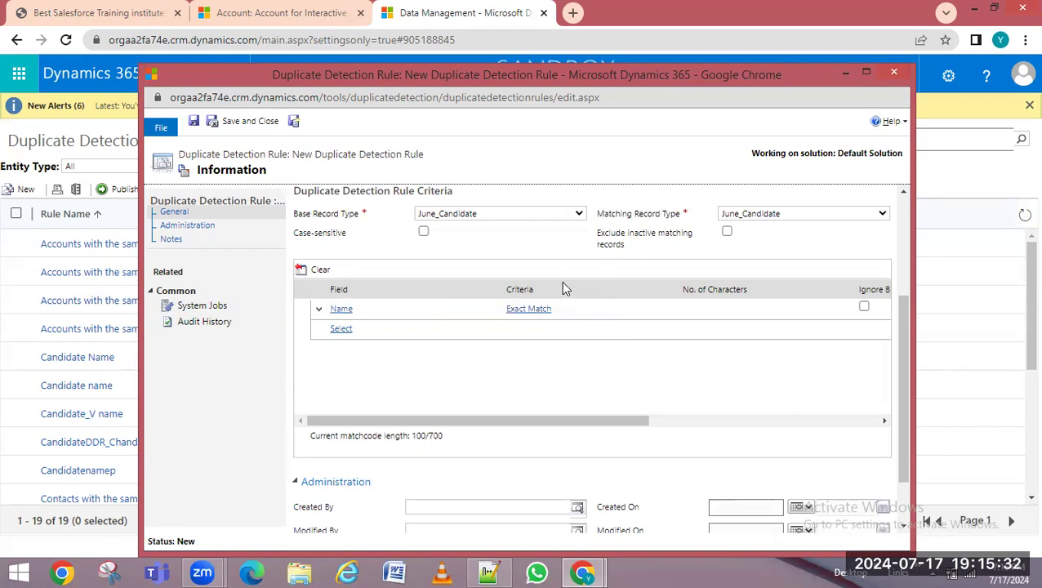
pyautogui.moveTo(574, 422); pyautogui.dragTo(727, 422)
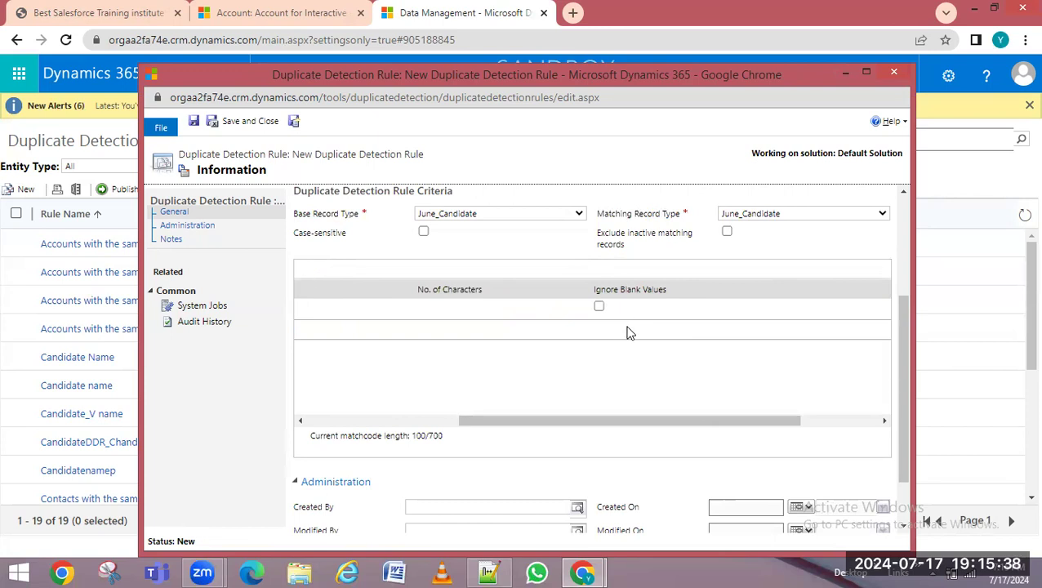
pyautogui.moveTo(601, 426); pyautogui.dragTo(542, 435)
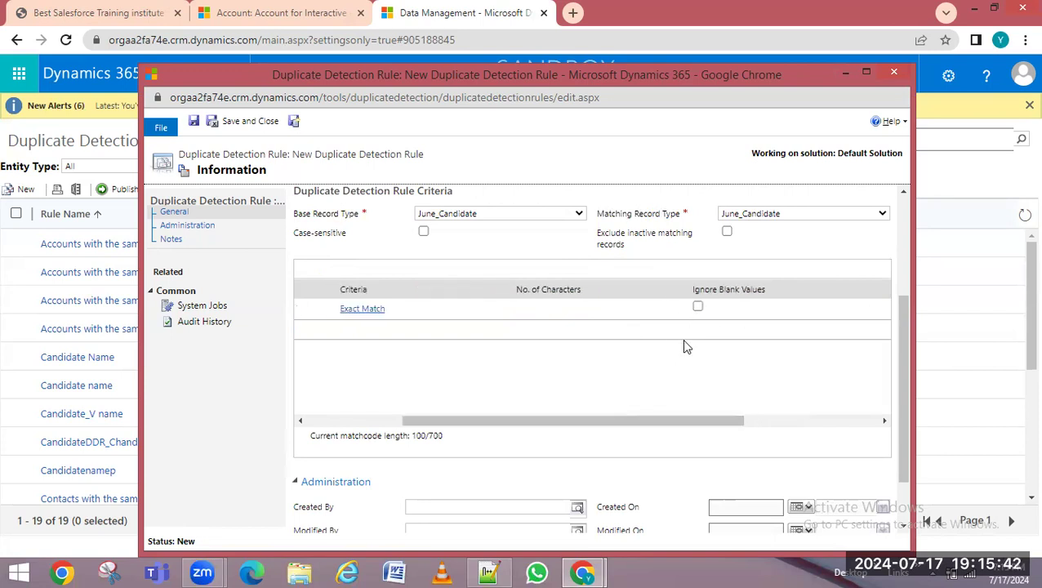
pyautogui.moveTo(644, 429); pyautogui.dragTo(580, 412)
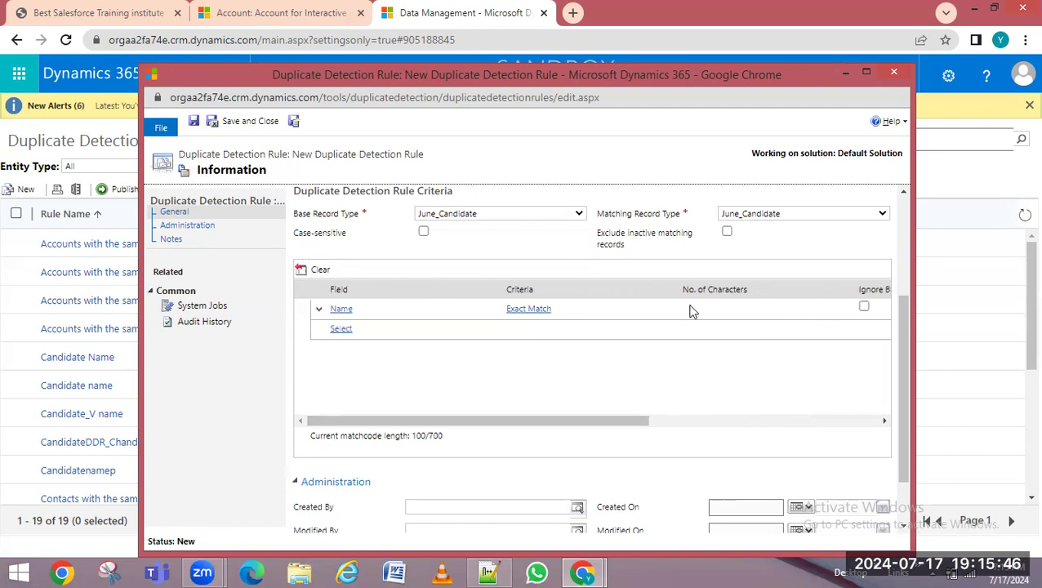
pyautogui.click(341, 309)
# Add Phone as a second Exact Match criterion below Name
pyautogui.click(347, 329)
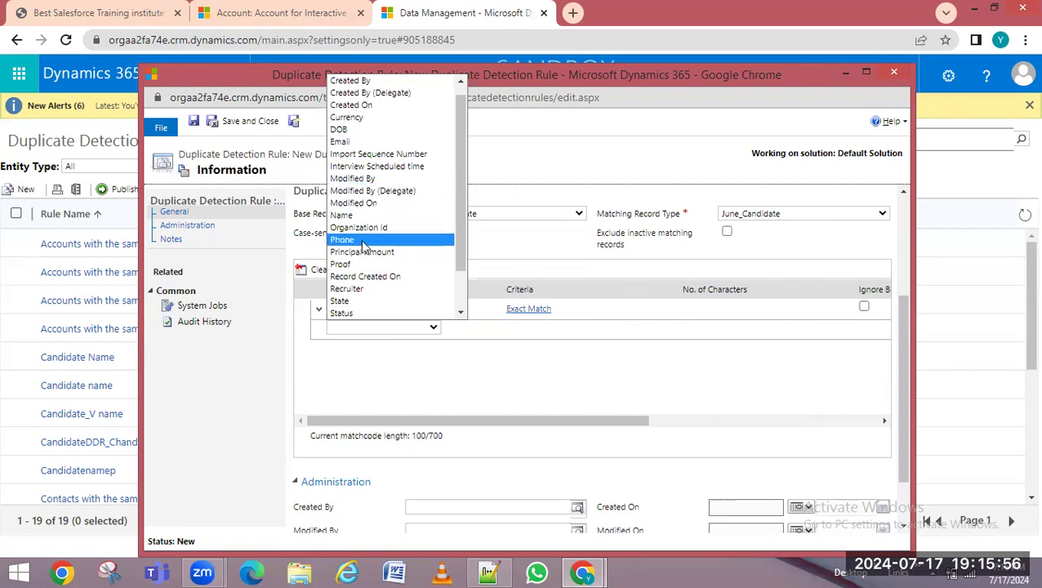
pyautogui.click(362, 241)
pyautogui.click(542, 329)
pyautogui.click(554, 330)
pyautogui.click(545, 343)
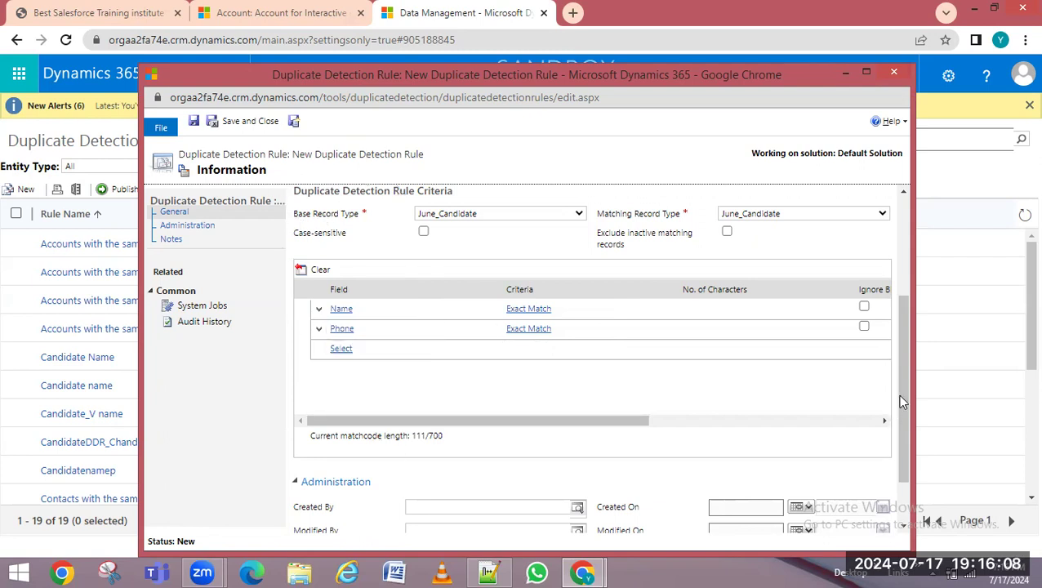
pyautogui.scroll(-2, 907, 431)
pyautogui.scroll(1, 907, 405)
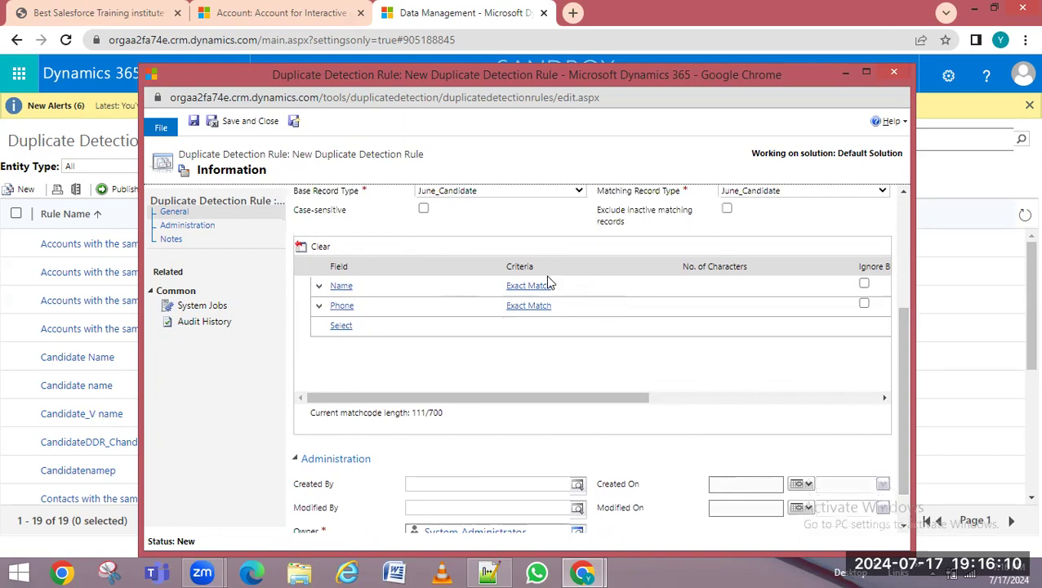
pyautogui.moveTo(906, 384); pyautogui.dragTo(907, 304)
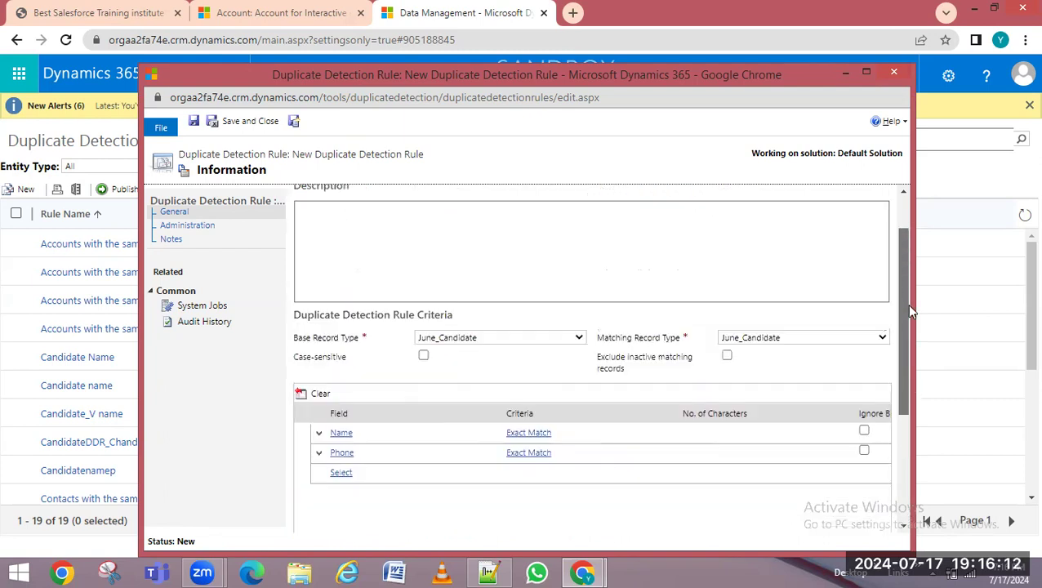
# Save the SameCandidate rule, then publish it and confirm with OK
pyautogui.click(195, 121)
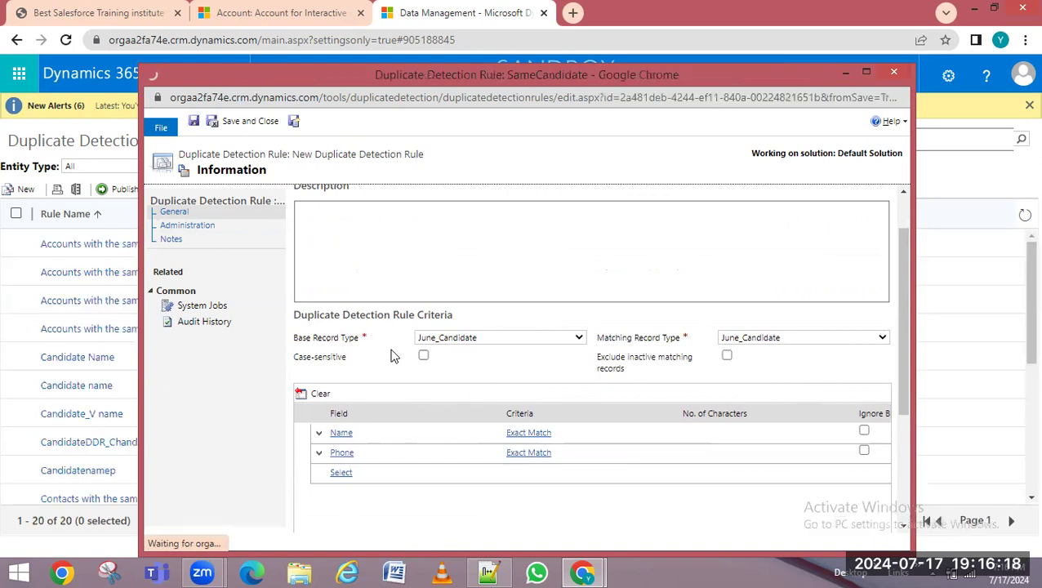
pyautogui.click(670, 267)
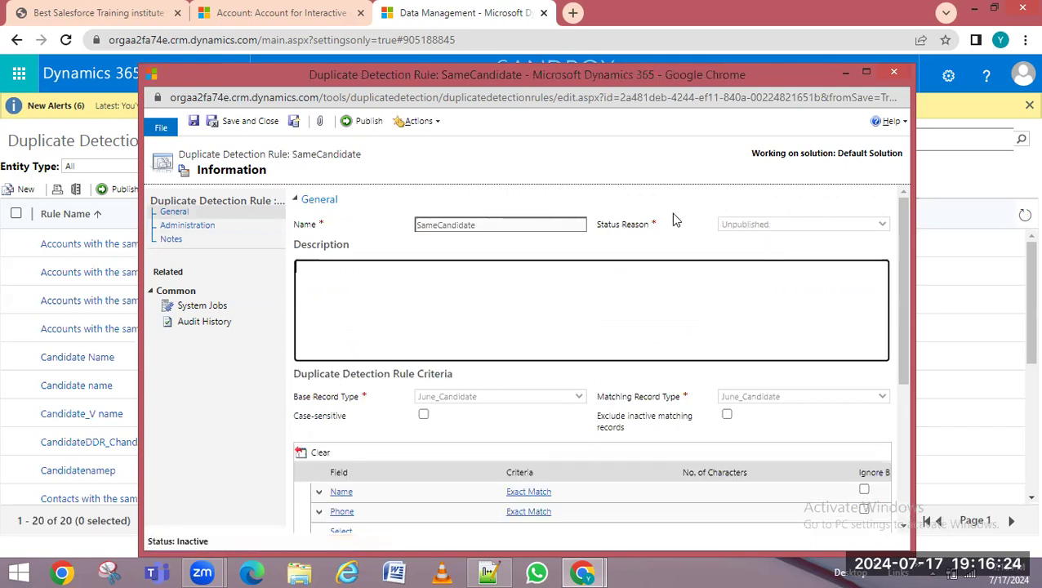
pyautogui.click(370, 127)
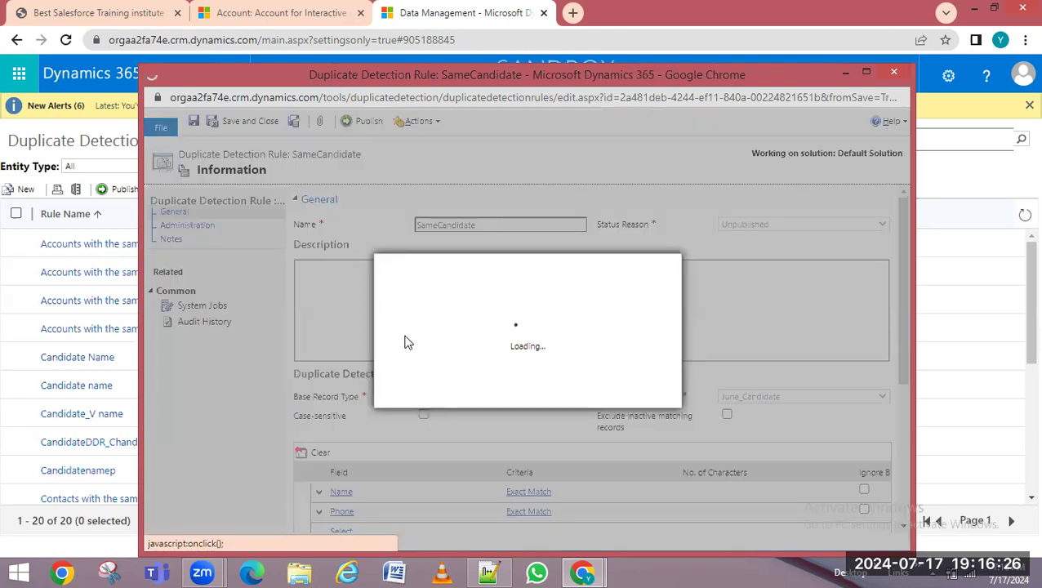
pyautogui.click(560, 391)
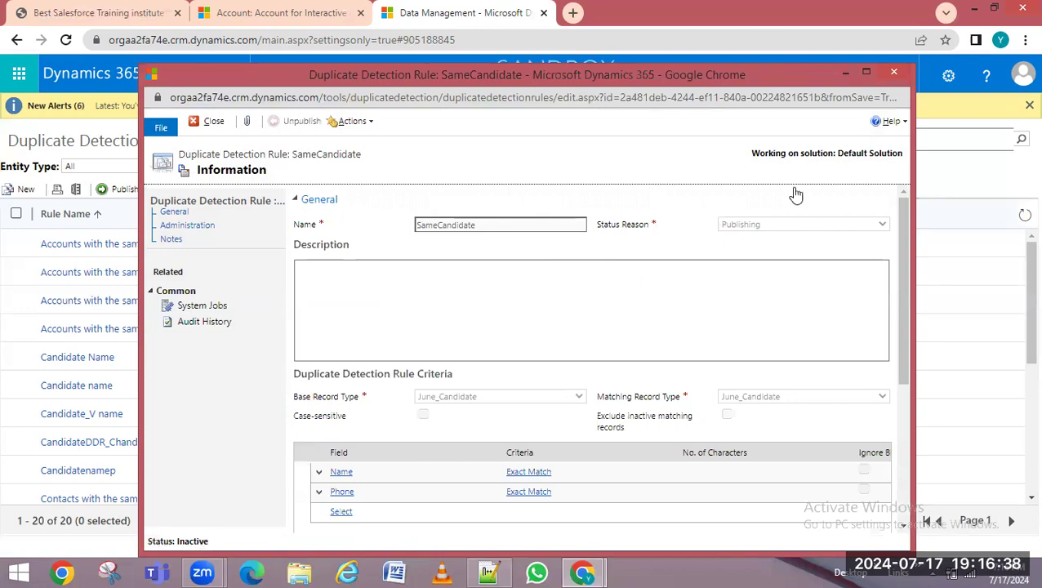
# Reload the rule form to show Publishing status and matchcode length 111/700
pyautogui.click(629, 102)
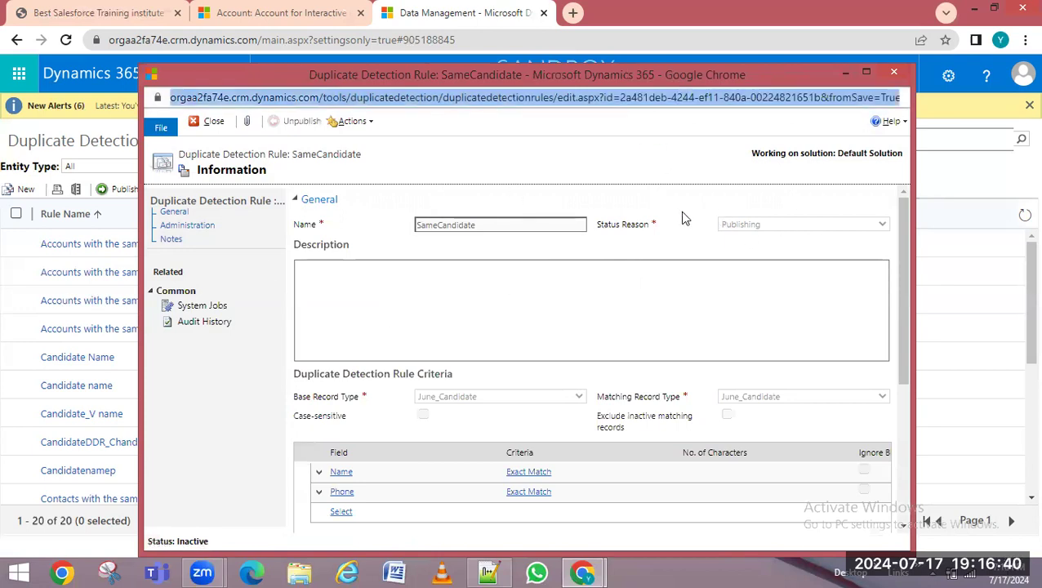
pyautogui.press('Return')
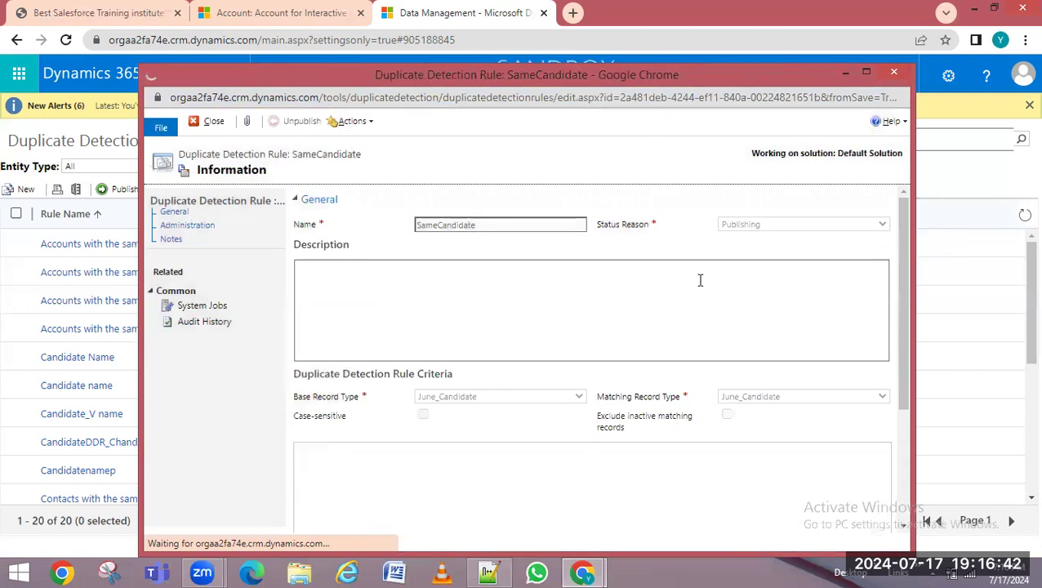
pyautogui.moveTo(905, 248); pyautogui.dragTo(886, 375)
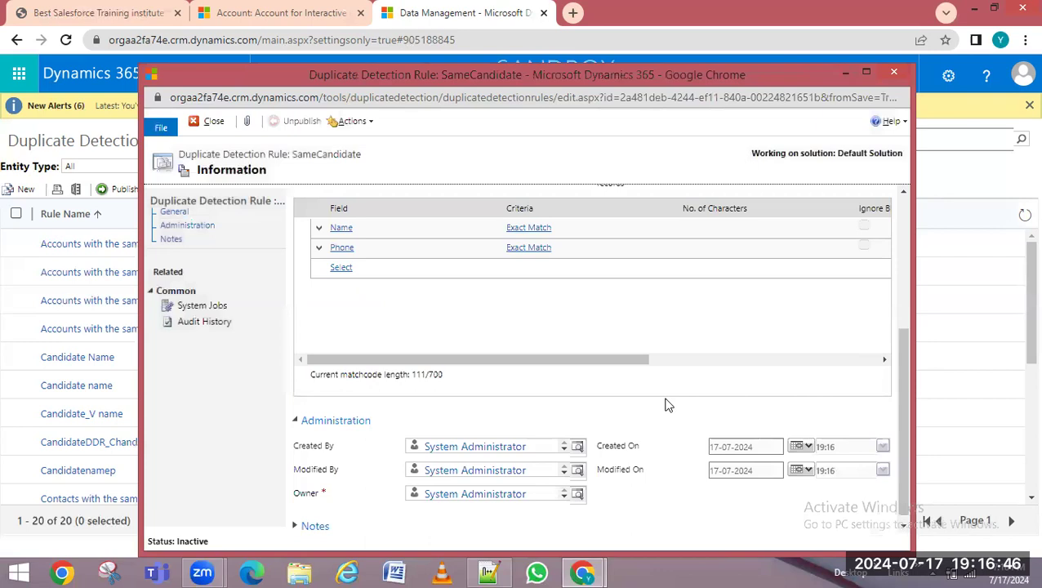
pyautogui.scroll(-1, 669, 405)
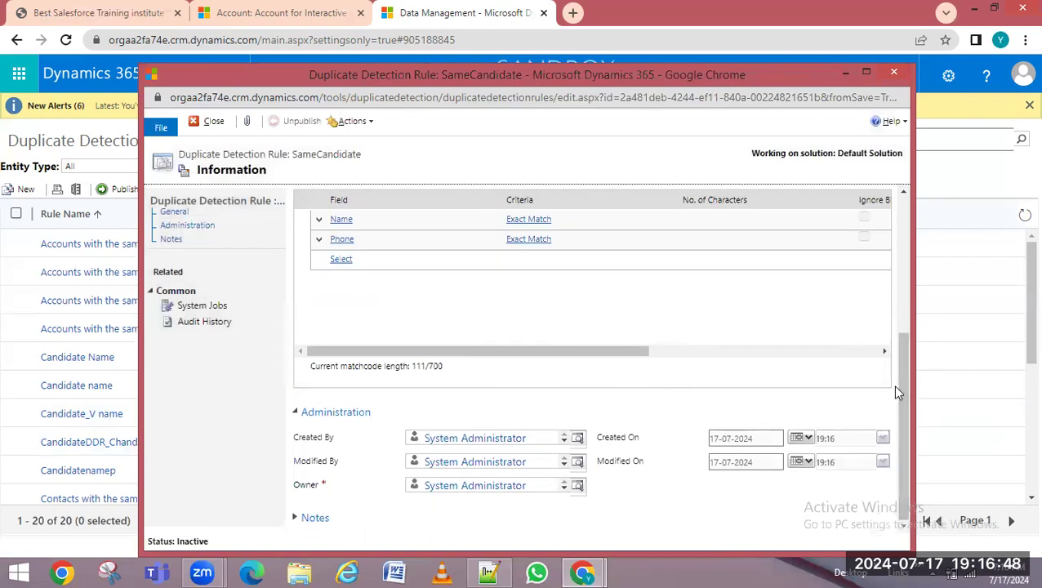
pyautogui.moveTo(904, 430); pyautogui.dragTo(932, 199)
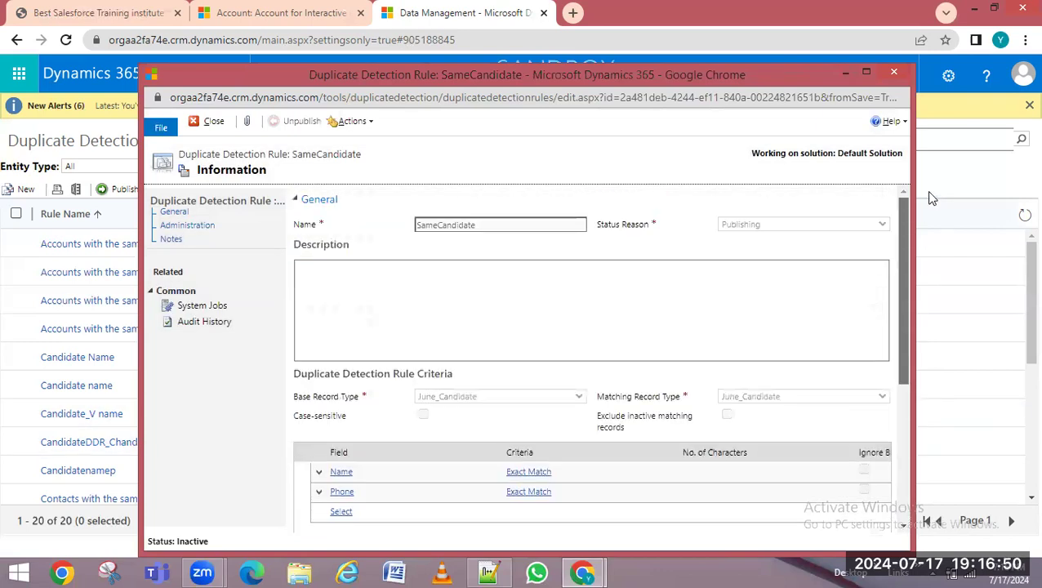
pyautogui.click(189, 305)
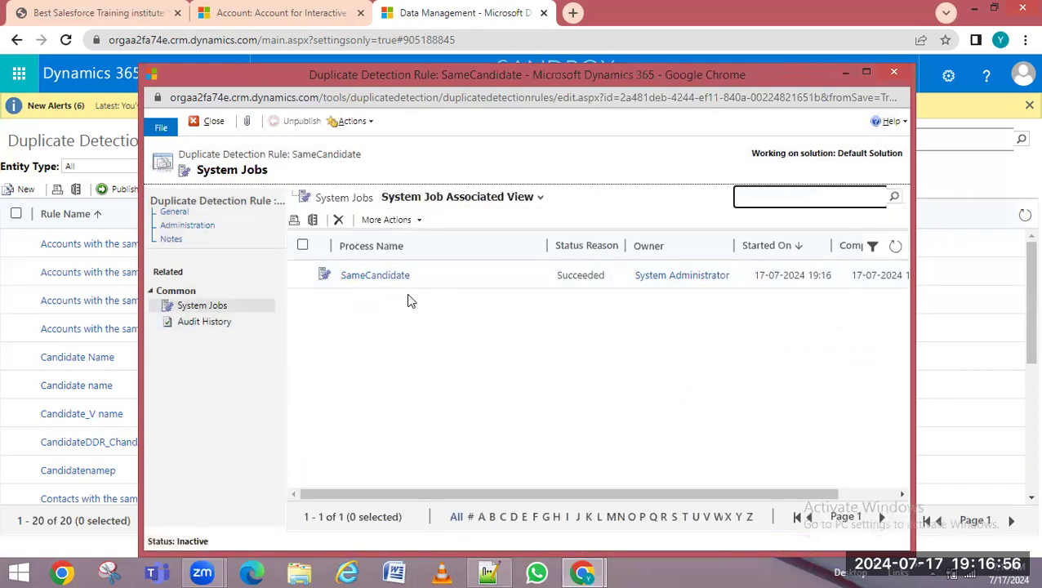
pyautogui.moveTo(185, 154); pyautogui.dragTo(320, 161)
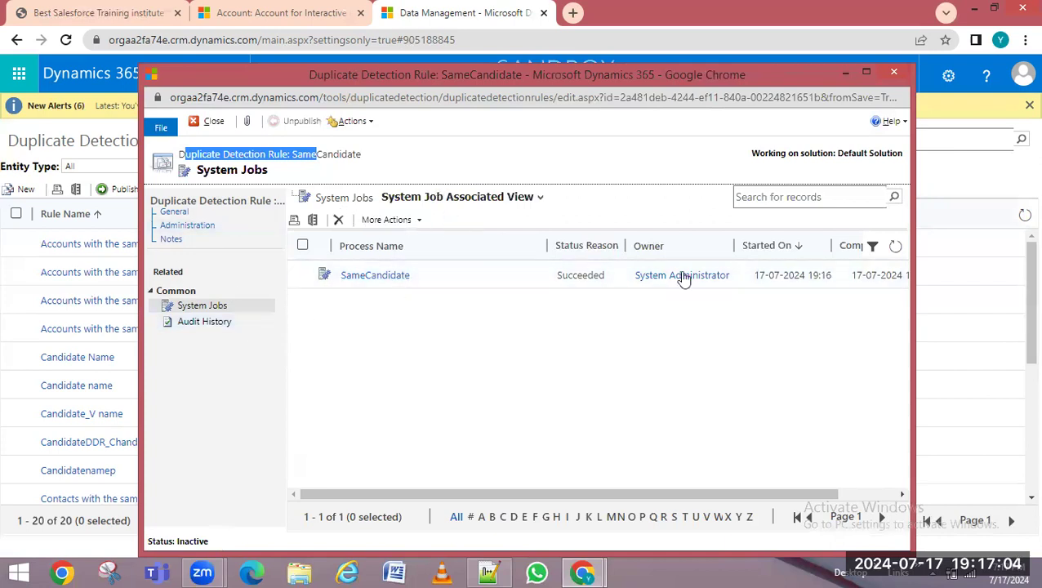
pyautogui.moveTo(497, 495); pyautogui.dragTo(437, 495)
pyautogui.click(286, 66)
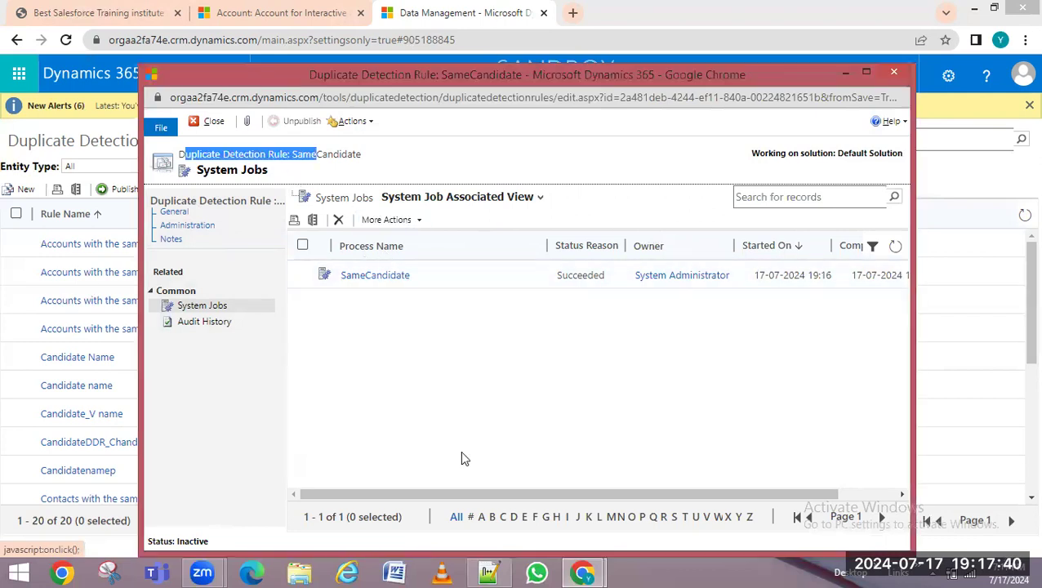
pyautogui.click(489, 573)
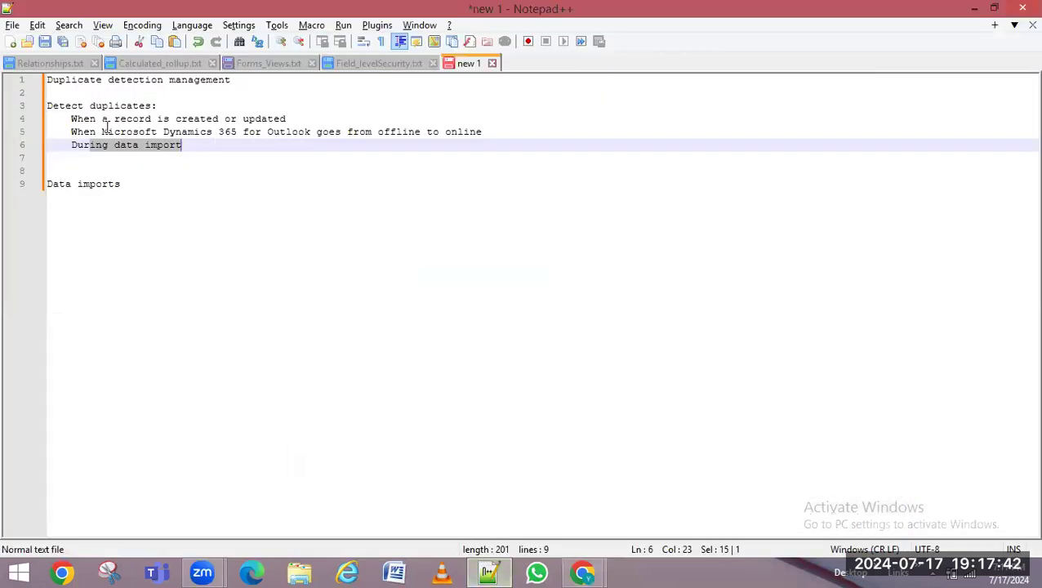
pyautogui.moveTo(96, 119); pyautogui.dragTo(438, 131)
pyautogui.moveTo(90, 146); pyautogui.dragTo(225, 146)
pyautogui.click(974, 8)
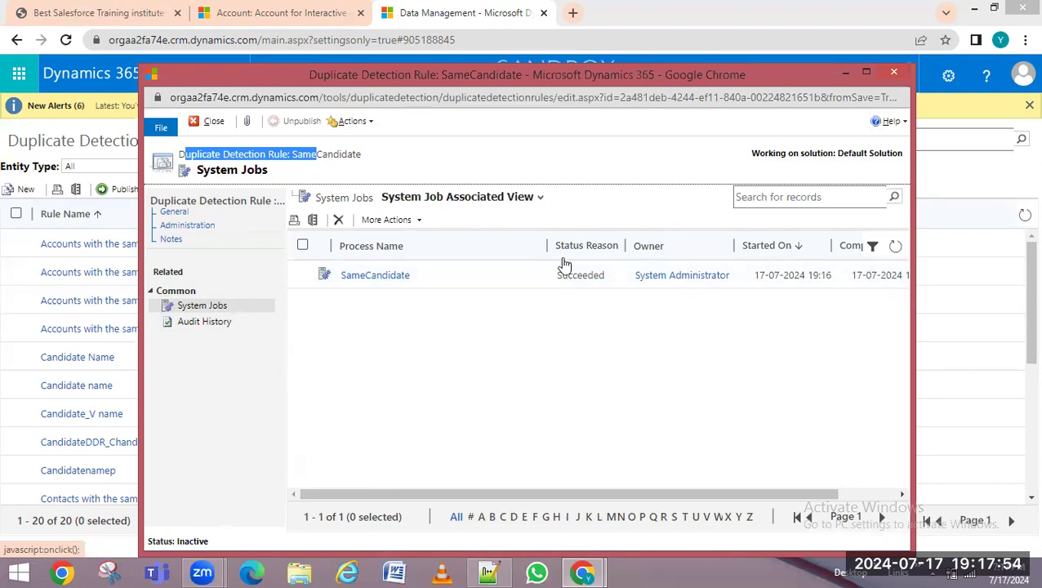
# Close the rule window and switch from Sales Hub to the HR app, landing on My Active Accounts
pyautogui.click(895, 73)
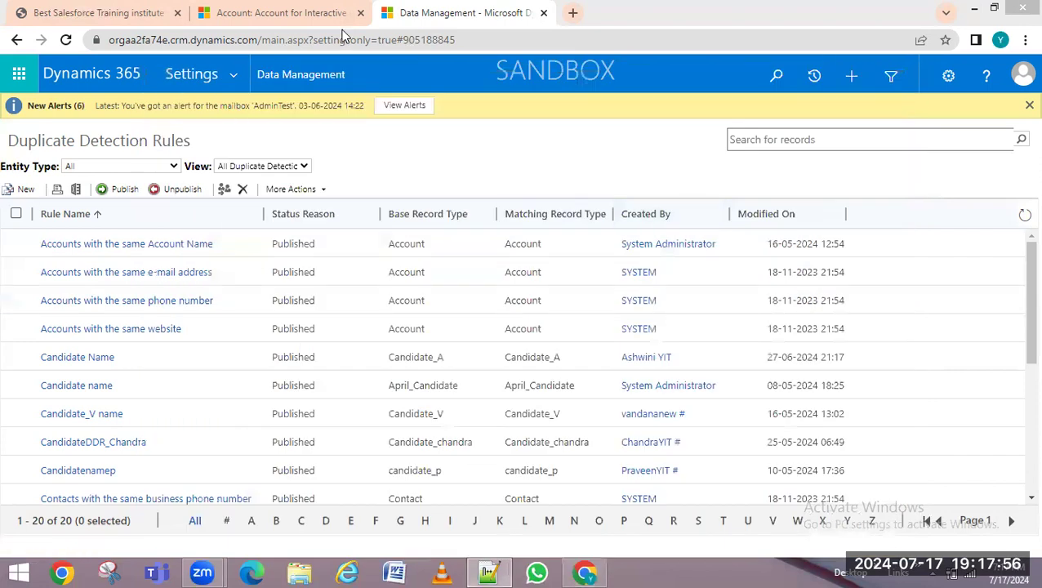
pyautogui.click(282, 12)
pyautogui.click(169, 73)
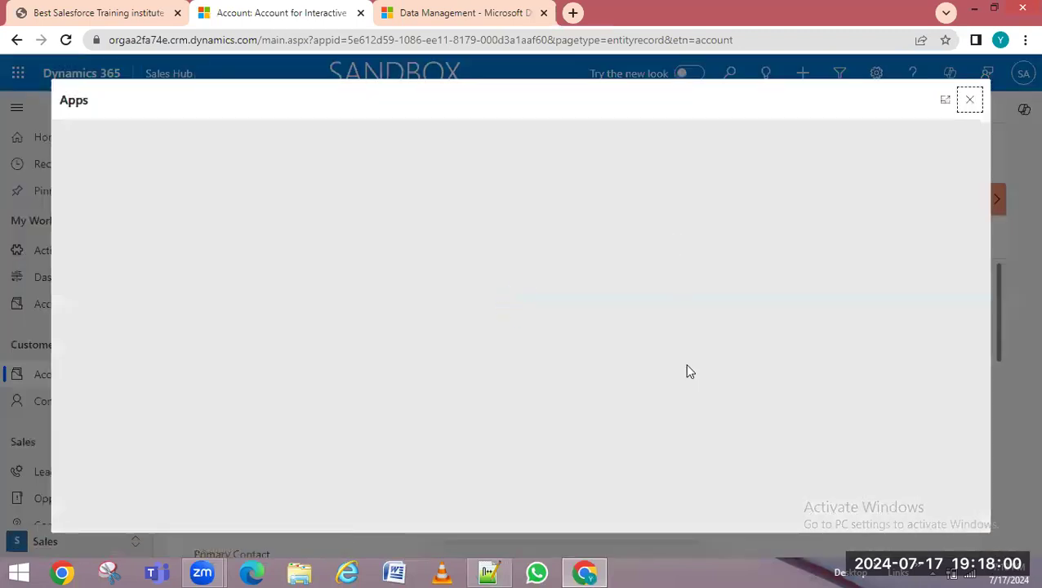
pyautogui.scroll(-10, 725, 363)
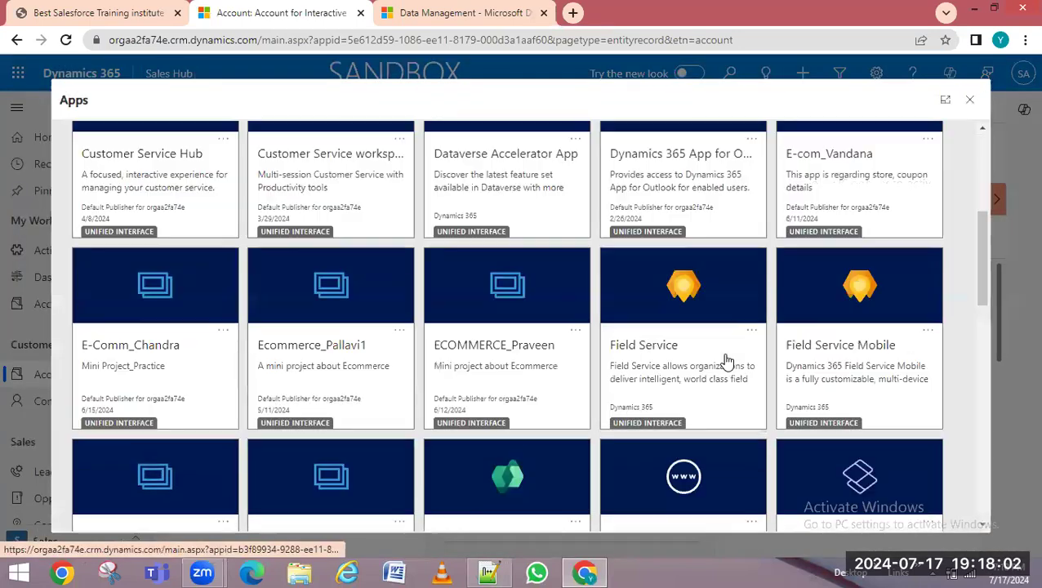
pyautogui.scroll(-5, 728, 360)
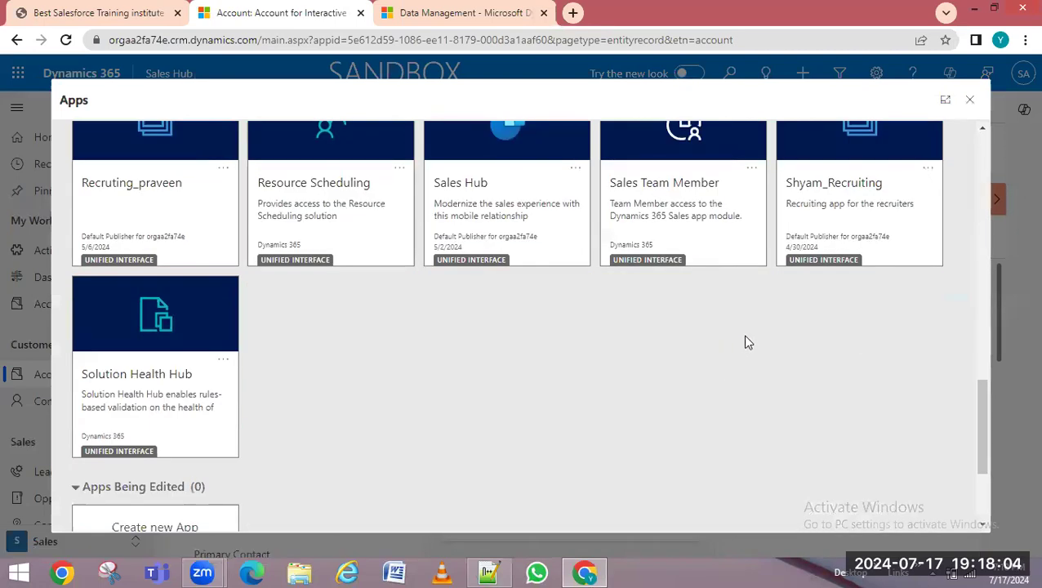
pyautogui.moveTo(988, 406)
pyautogui.mouseDown()
pyautogui.moveTo(997, 257)
pyautogui.moveTo(1016, 213)
pyautogui.moveTo(1019, 257)
pyautogui.mouseUp()
pyautogui.click(138, 457)
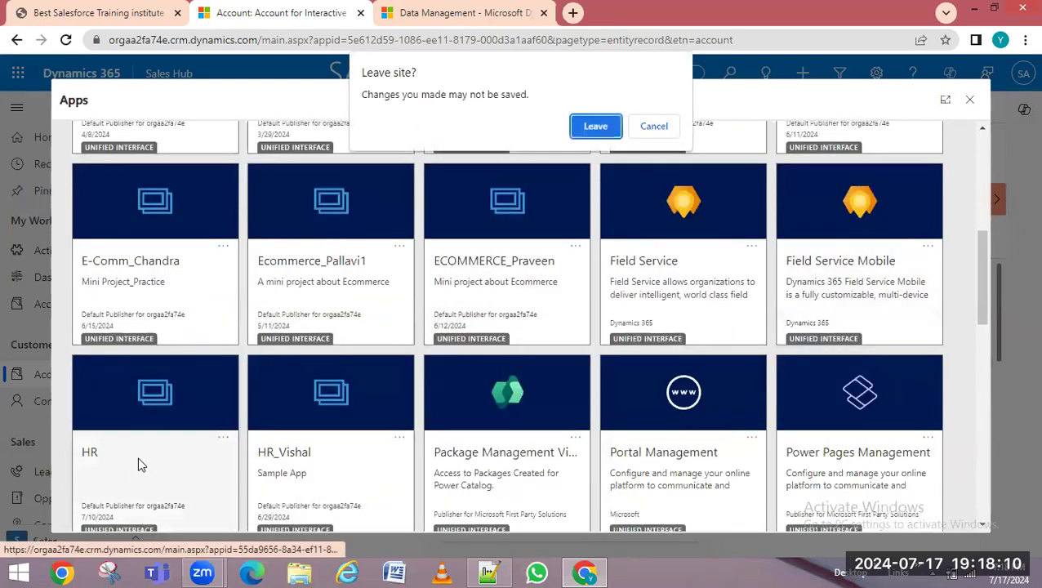
pyautogui.click(593, 127)
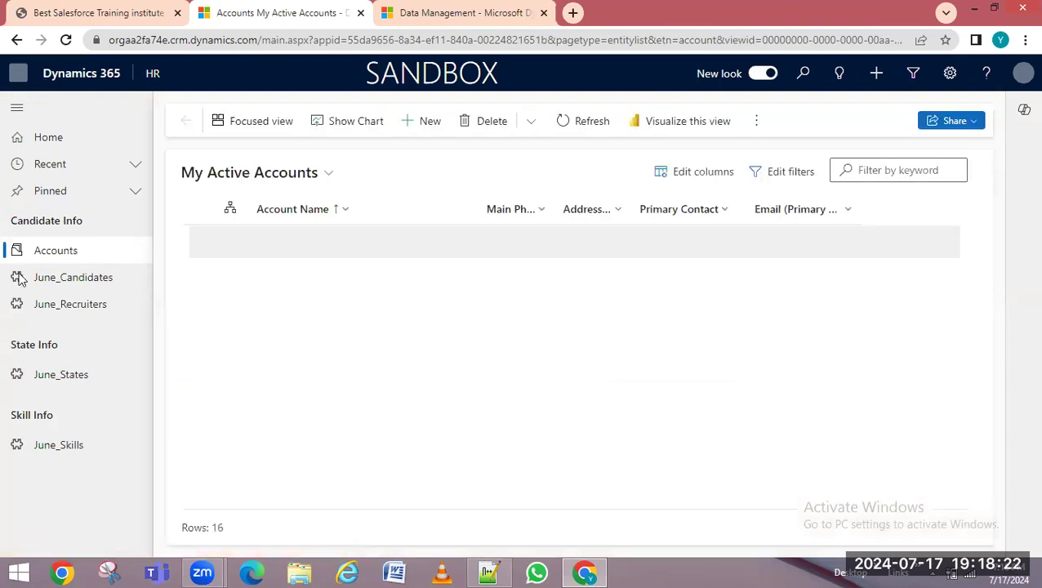
# Open the first June_Candidates record to check its phone, then start a blank June_Candidate form
pyautogui.click(64, 284)
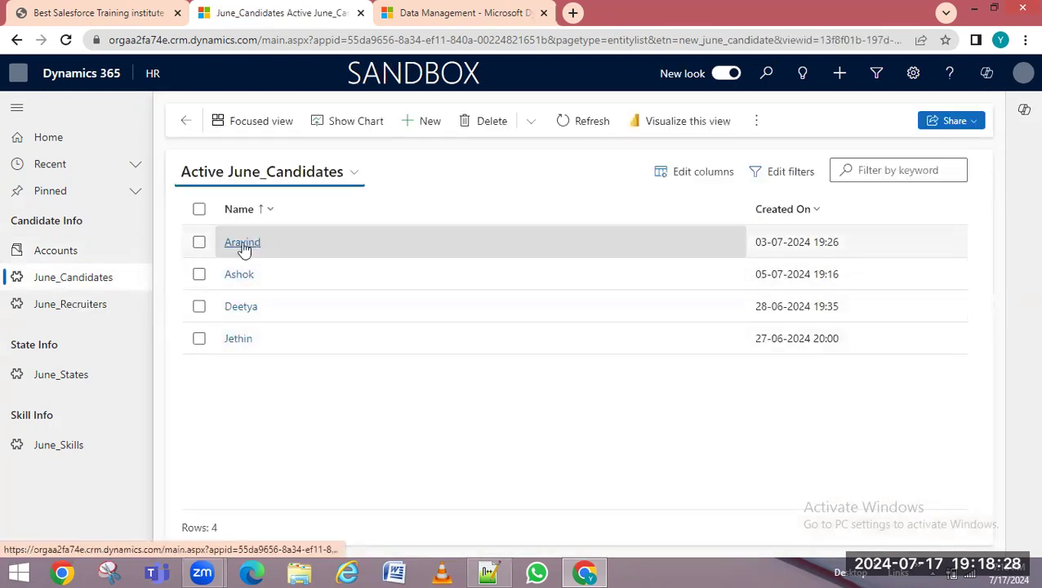
pyautogui.click(242, 245)
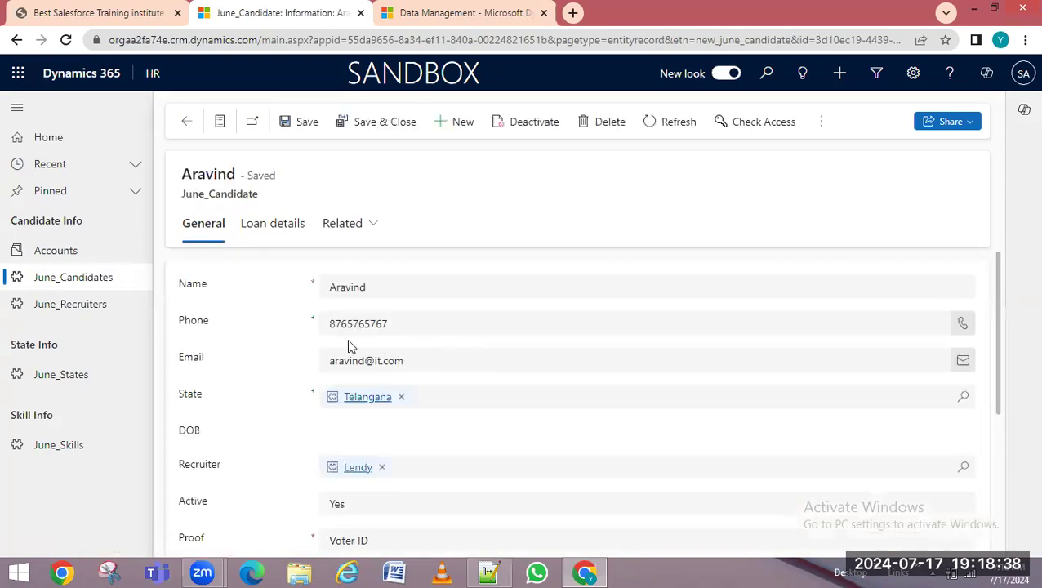
pyautogui.click(341, 322)
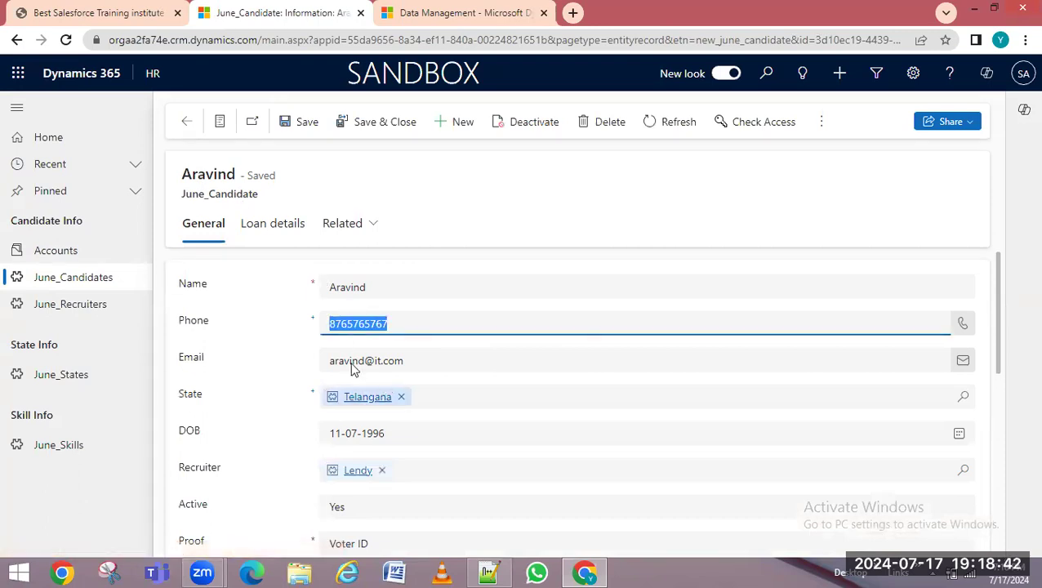
pyautogui.click(458, 122)
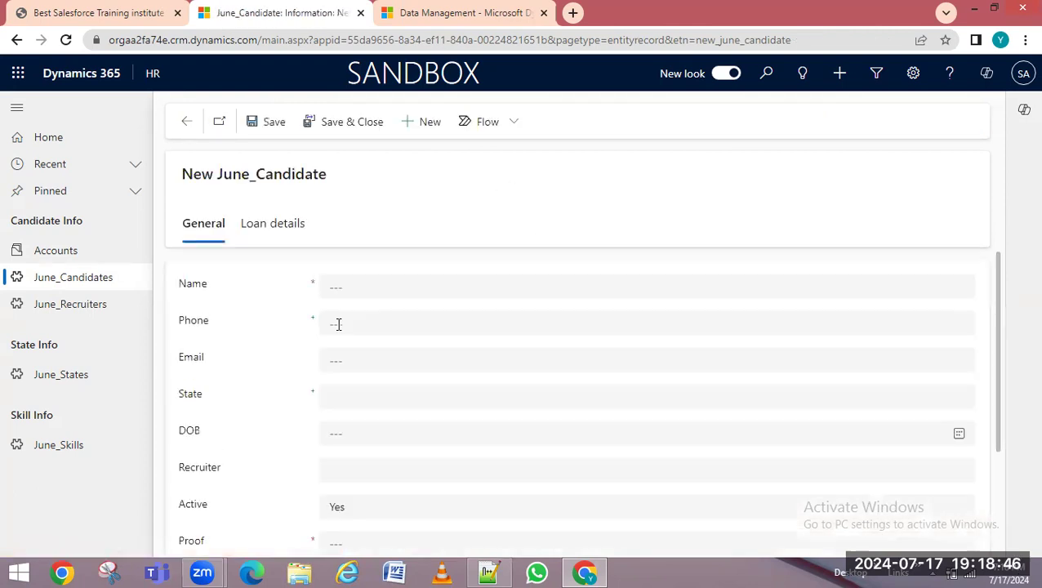
# Enter the existing candidate's name and phone number on the new June_Candidate form
pyautogui.click(339, 283)
pyautogui.write('A')
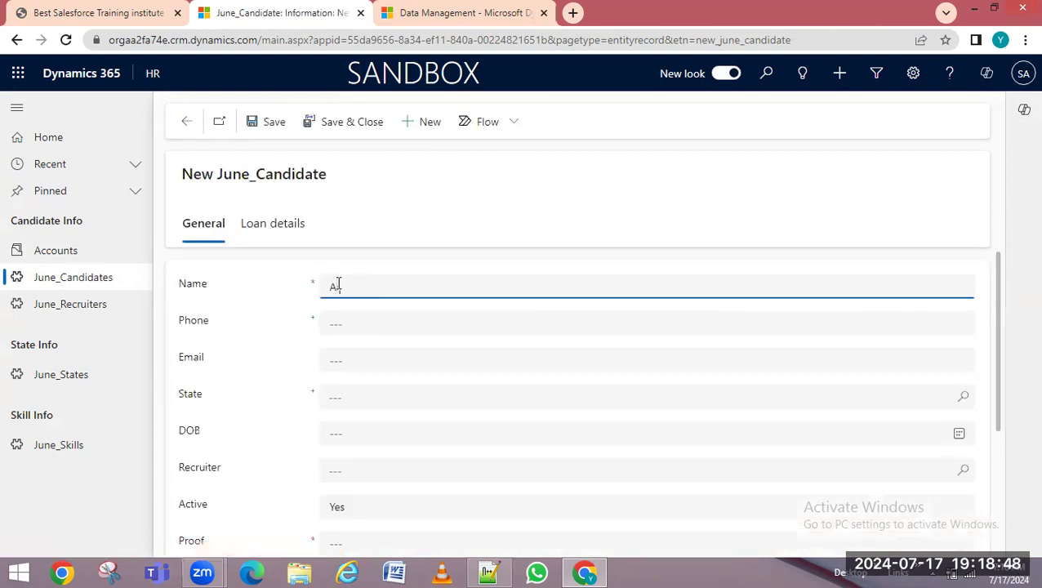
pyautogui.write('ravind')
pyautogui.click(363, 323)
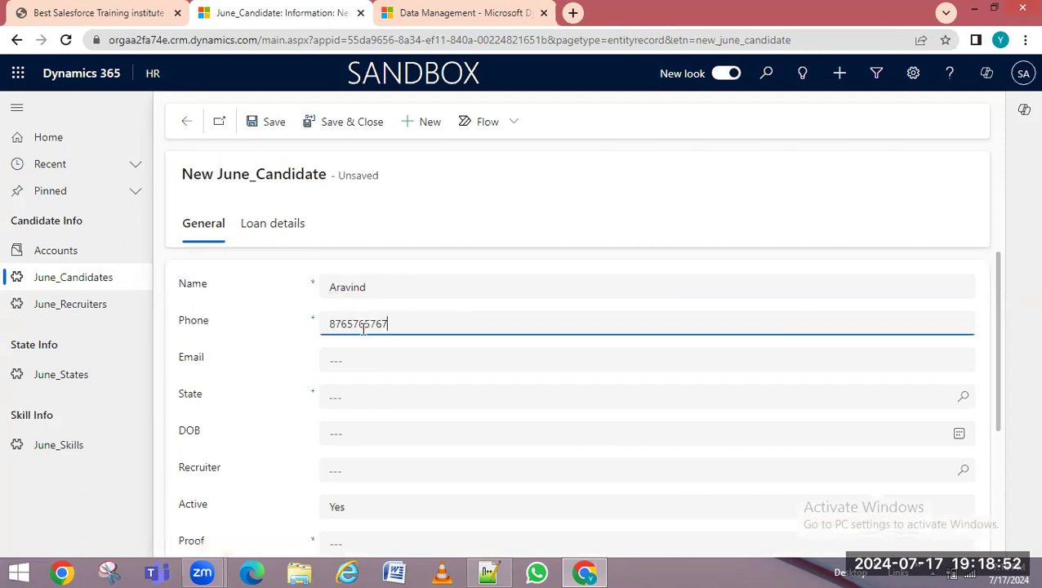
# Set State to Tamil Nadu and Proof to Pan Card, then save, triggering a duplicate warning
pyautogui.click(453, 400)
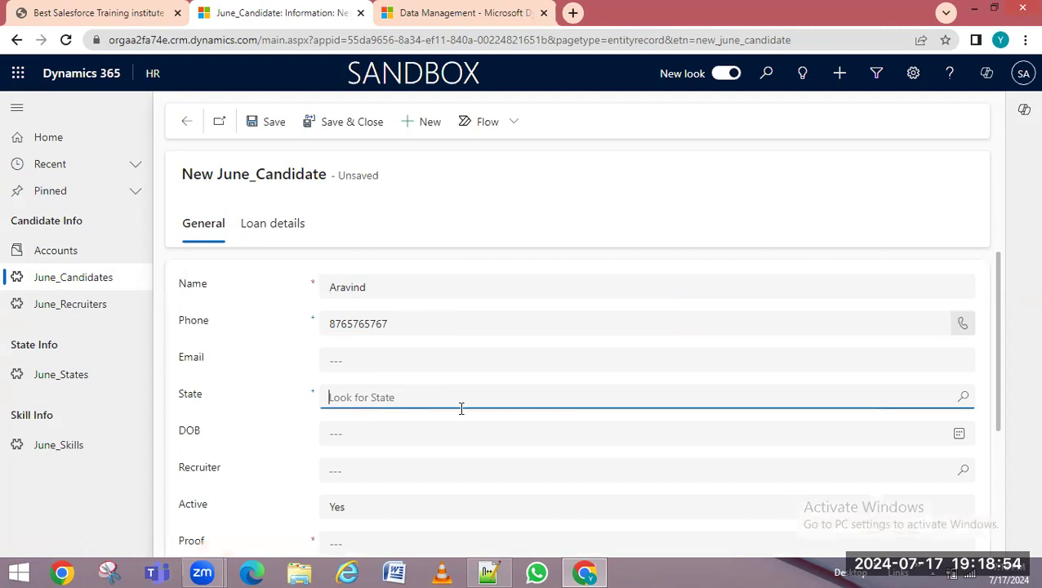
pyautogui.click(963, 397)
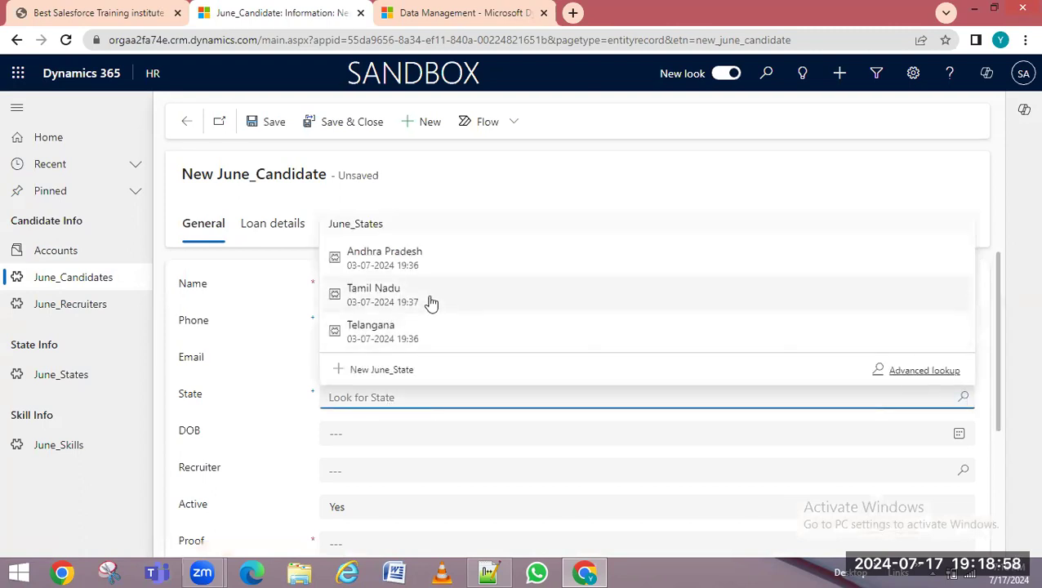
pyautogui.click(430, 300)
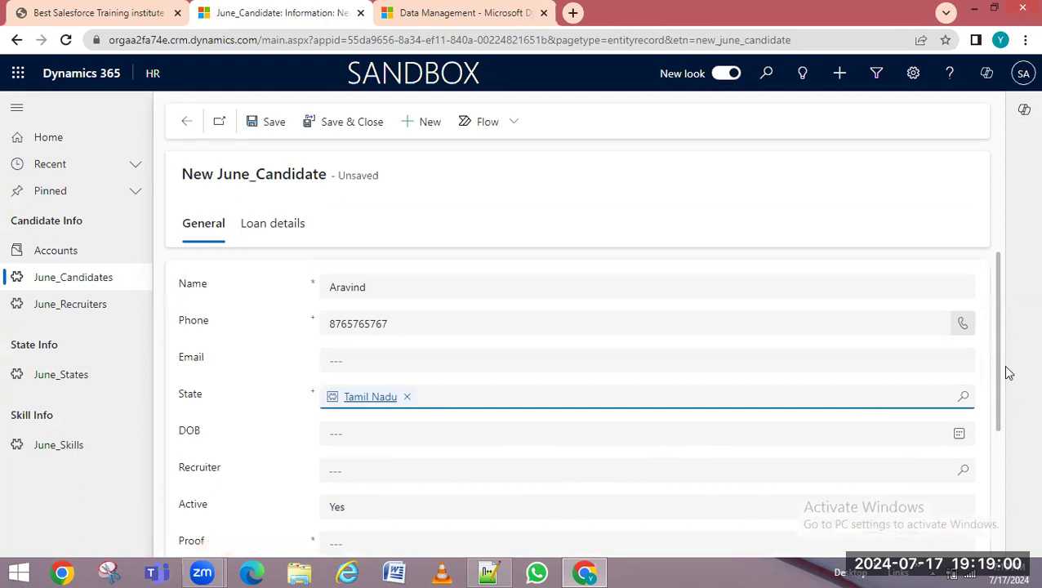
pyautogui.scroll(-2, 998, 372)
pyautogui.scroll(-2, 868, 429)
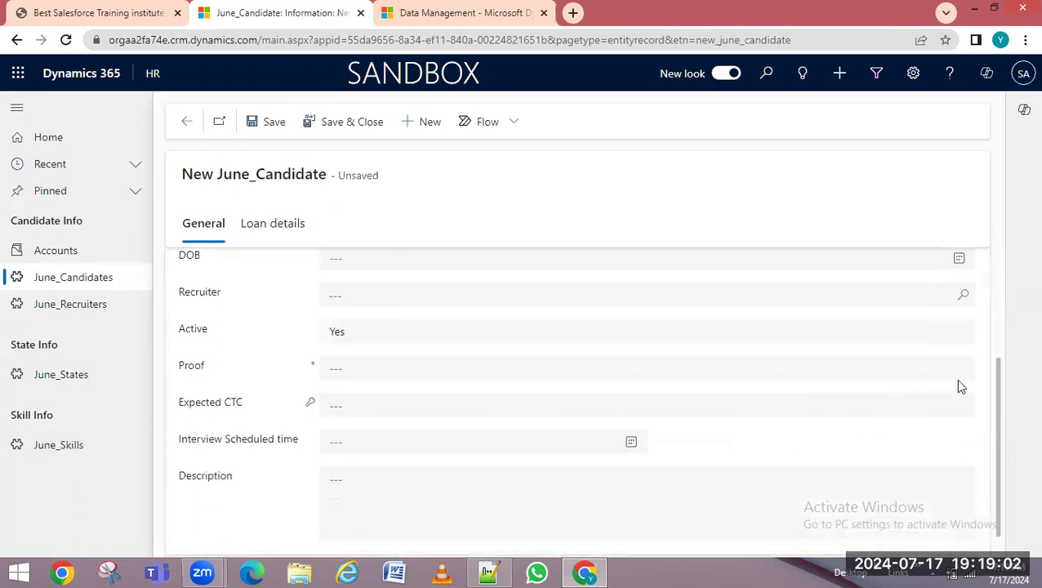
pyautogui.click(914, 373)
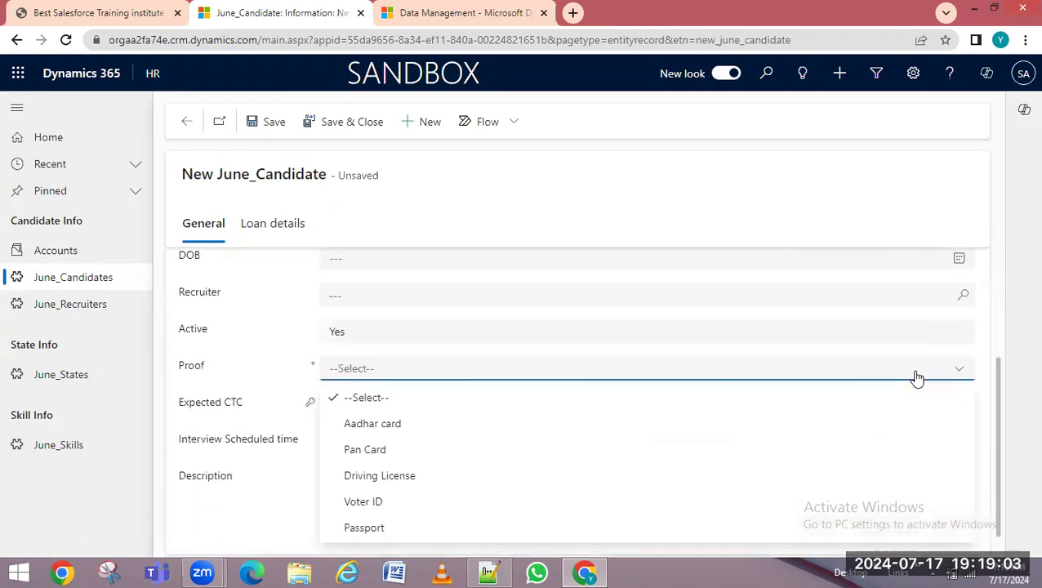
pyautogui.click(372, 450)
pyautogui.moveTo(995, 397); pyautogui.dragTo(1018, 257)
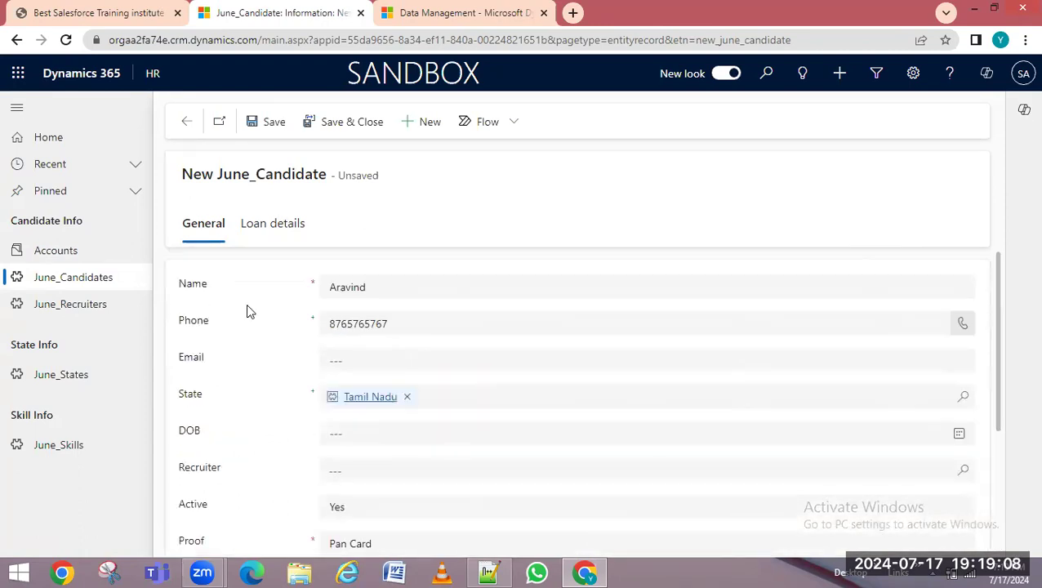
pyautogui.click(279, 124)
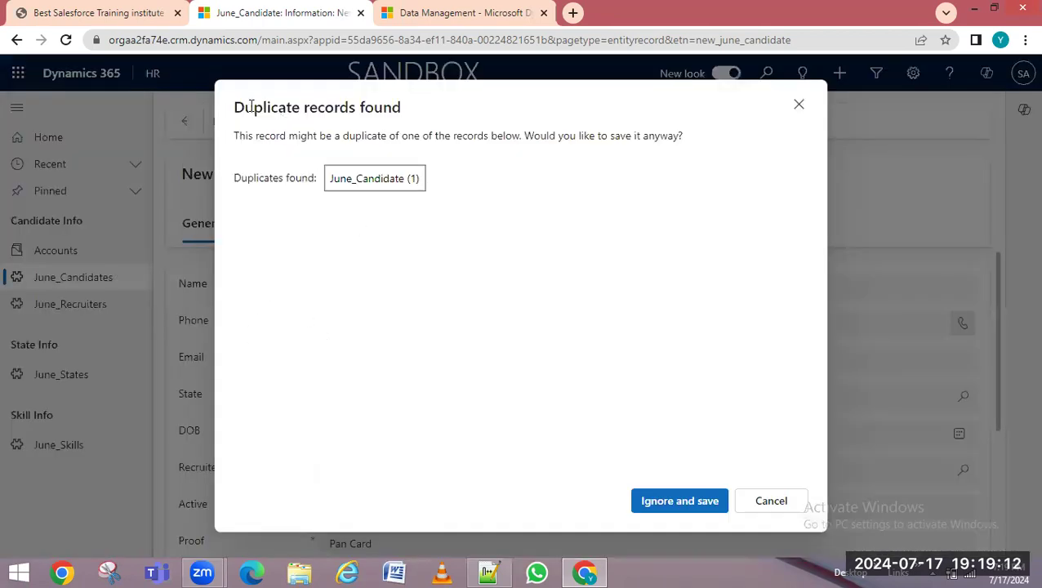
# Choose Ignore and save on the duplicate warning, then return to Active June_Candidates showing 5 rows
pyautogui.moveTo(245, 108); pyautogui.dragTo(406, 109)
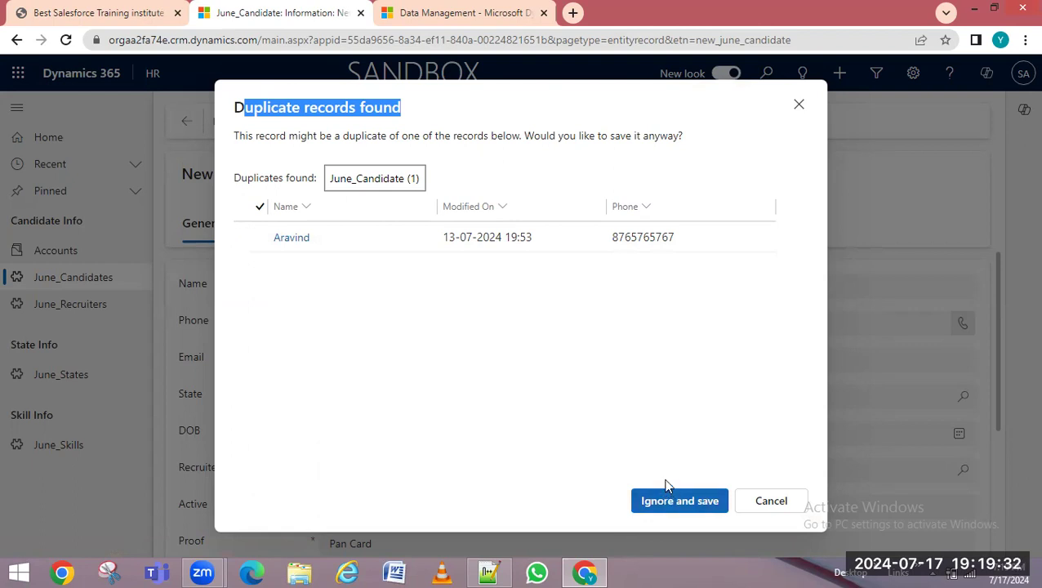
pyautogui.click(686, 506)
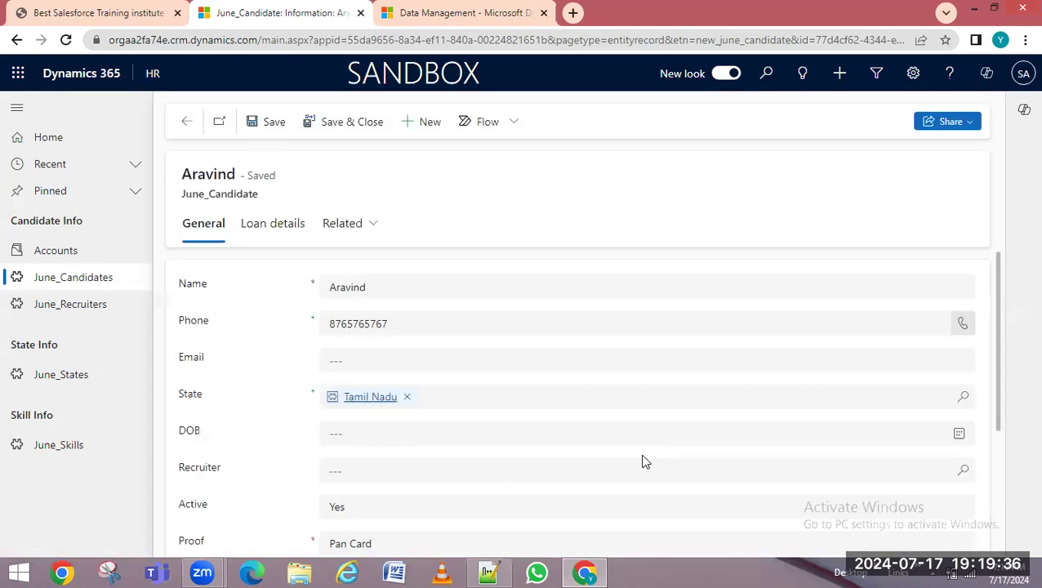
pyautogui.click(86, 278)
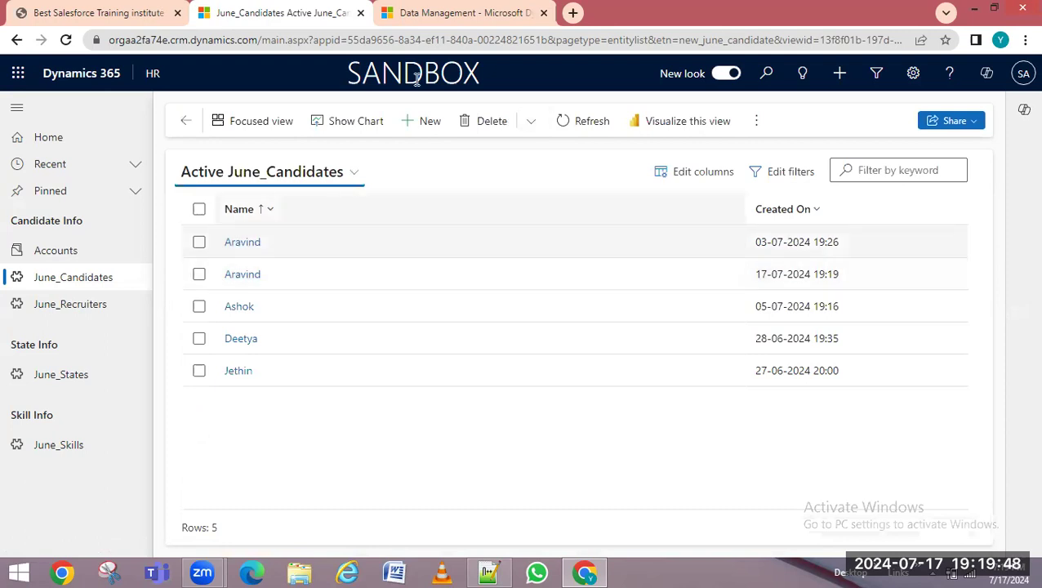
# Open the 17-07-2024 record, duplicate its tab, open the 03-07-2024 record there, and select its ID
pyautogui.click(237, 278)
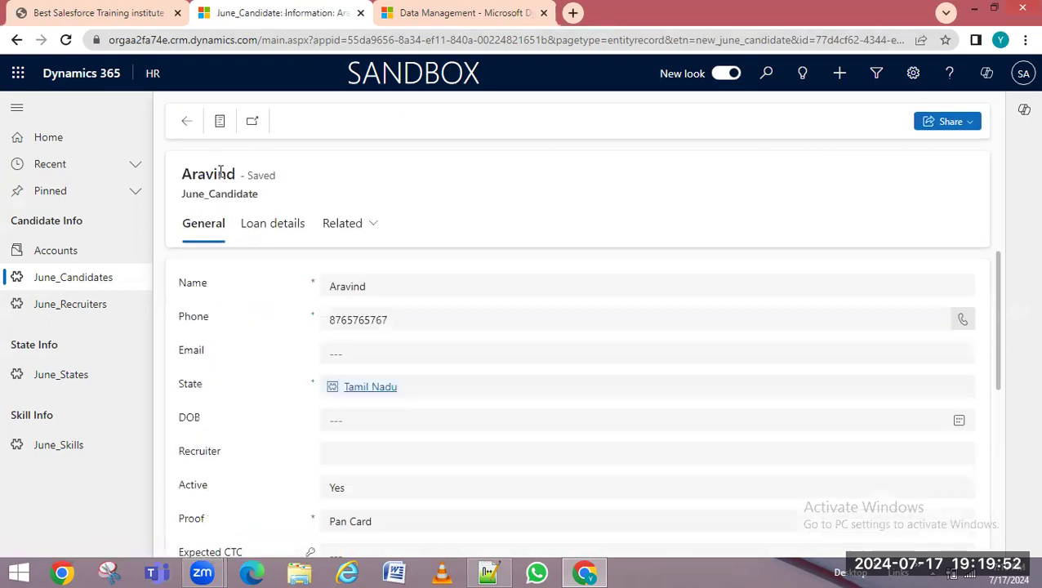
pyautogui.rightClick(251, 18)
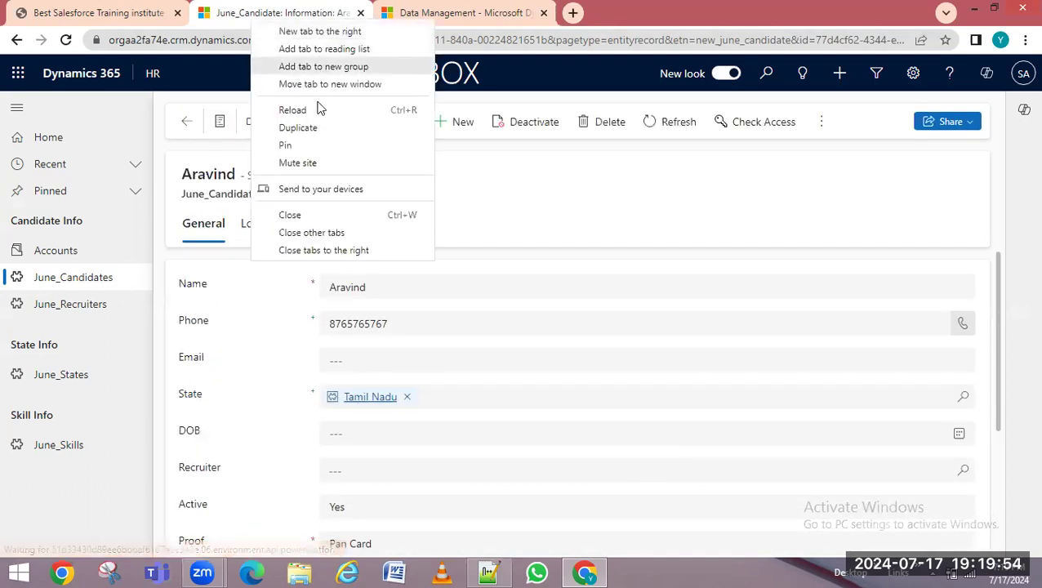
pyautogui.click(316, 130)
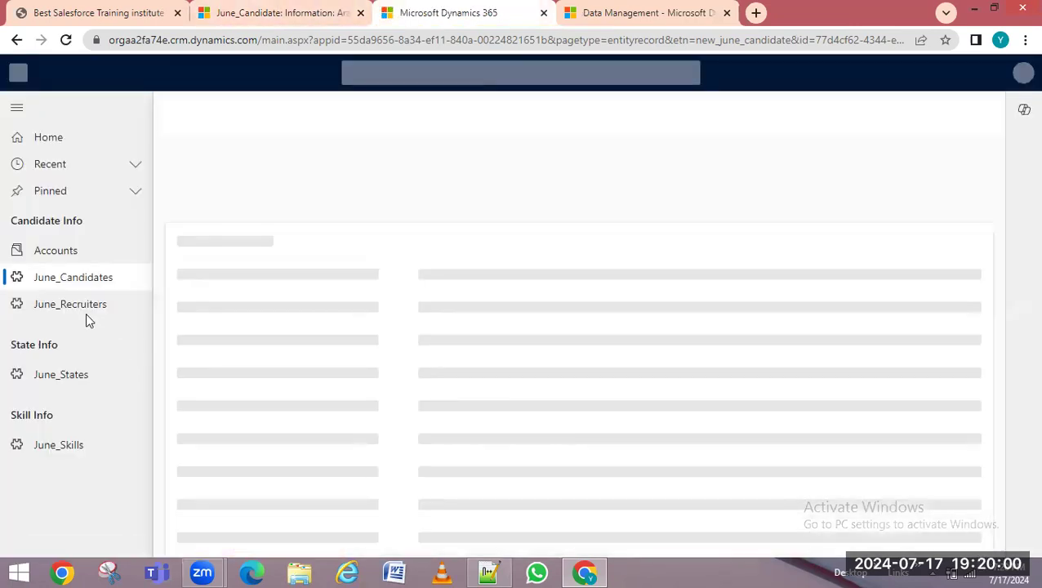
pyautogui.click(72, 286)
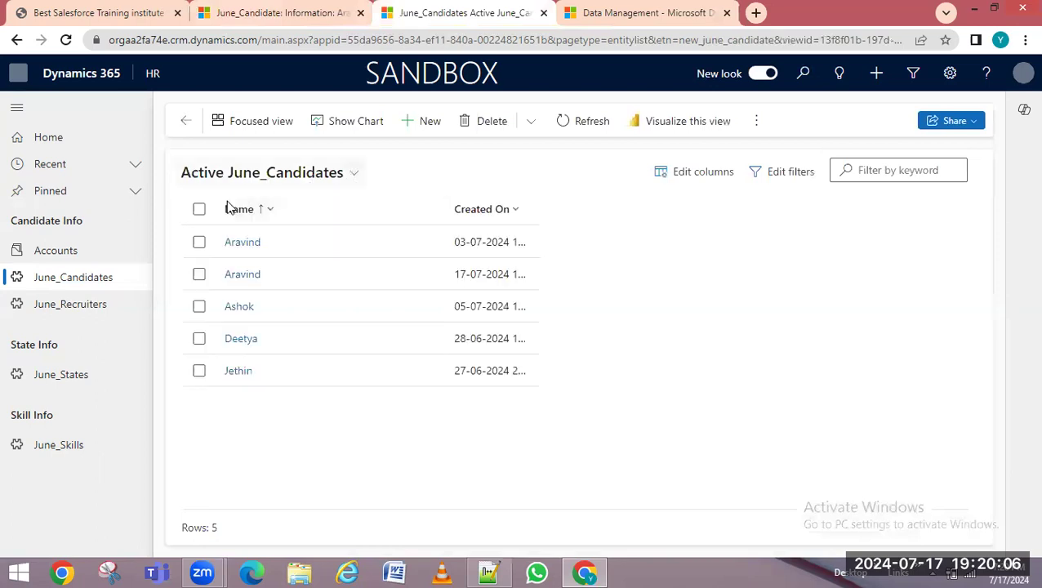
pyautogui.click(241, 243)
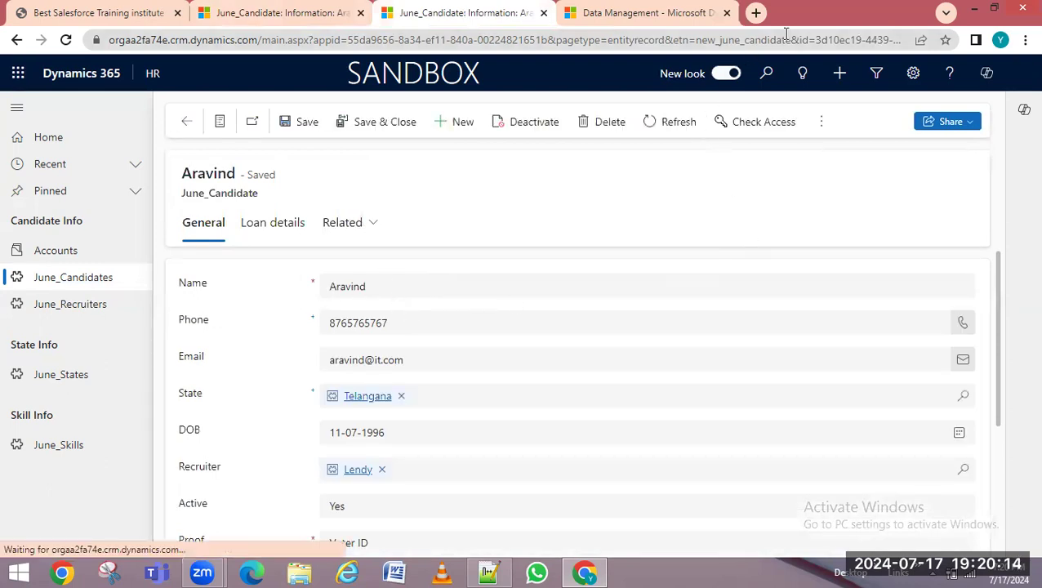
pyautogui.moveTo(819, 39); pyautogui.dragTo(952, 37)
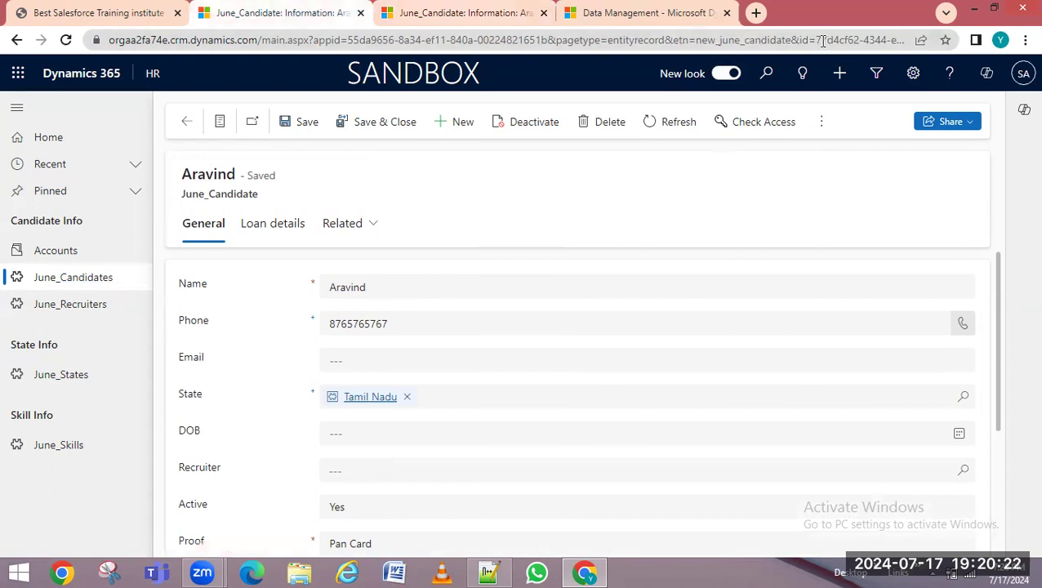
pyautogui.moveTo(819, 39); pyautogui.dragTo(952, 39)
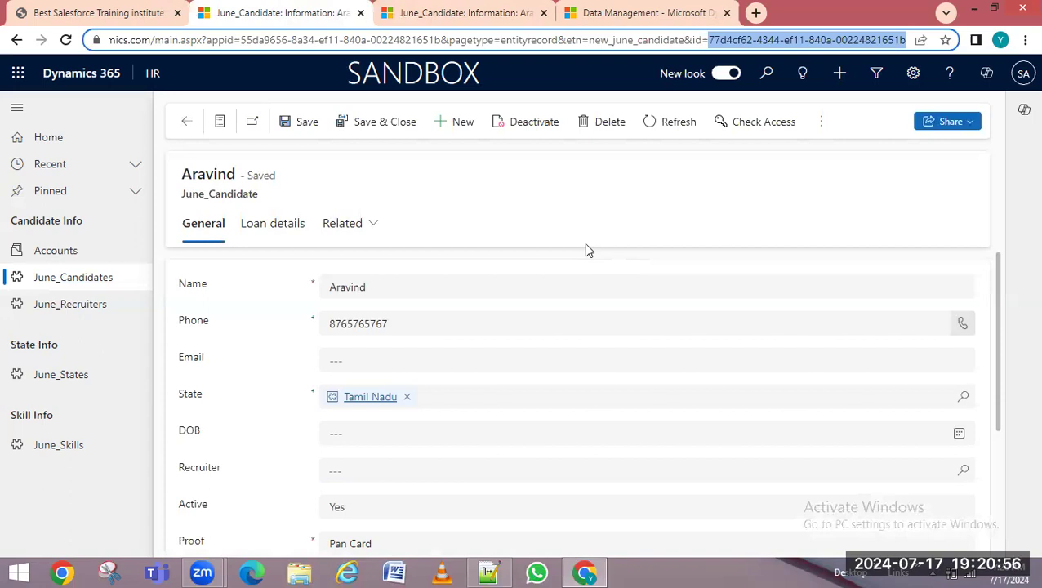
# Open the 05-07-2024 candidate, select its phone number, and start a new June_Candidate record
pyautogui.click(86, 281)
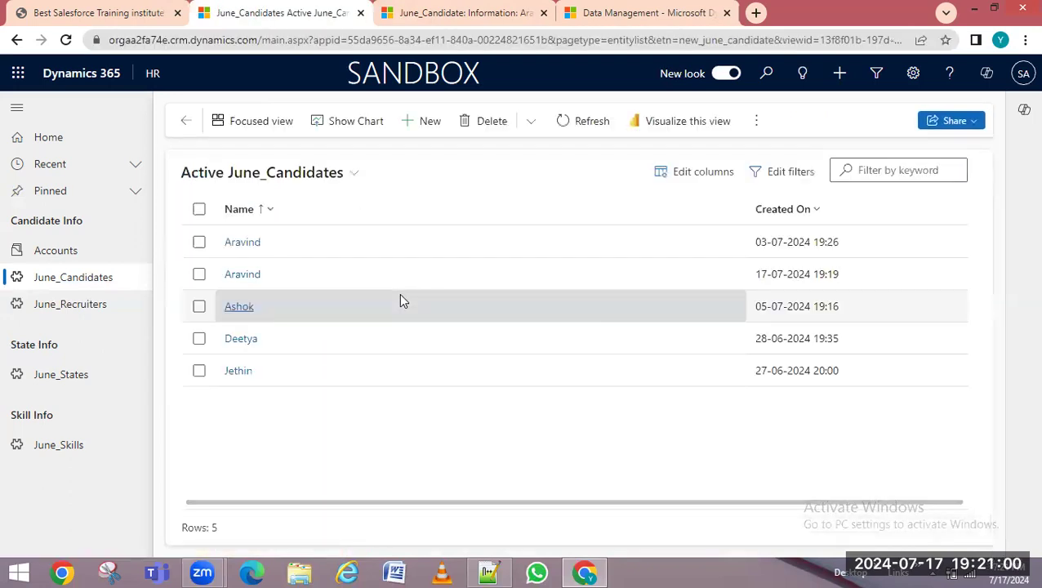
pyautogui.click(234, 310)
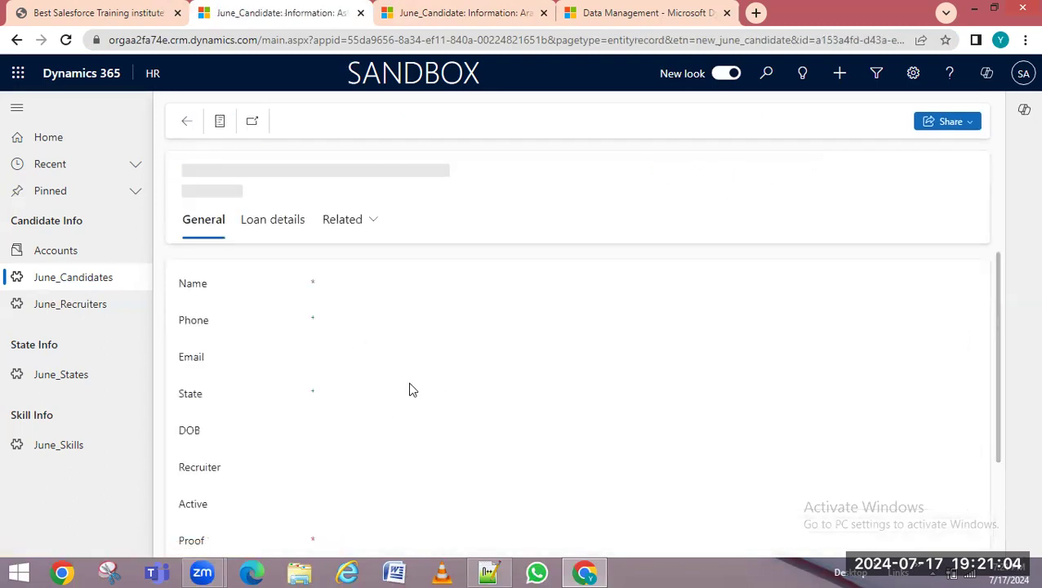
pyautogui.doubleClick(358, 324)
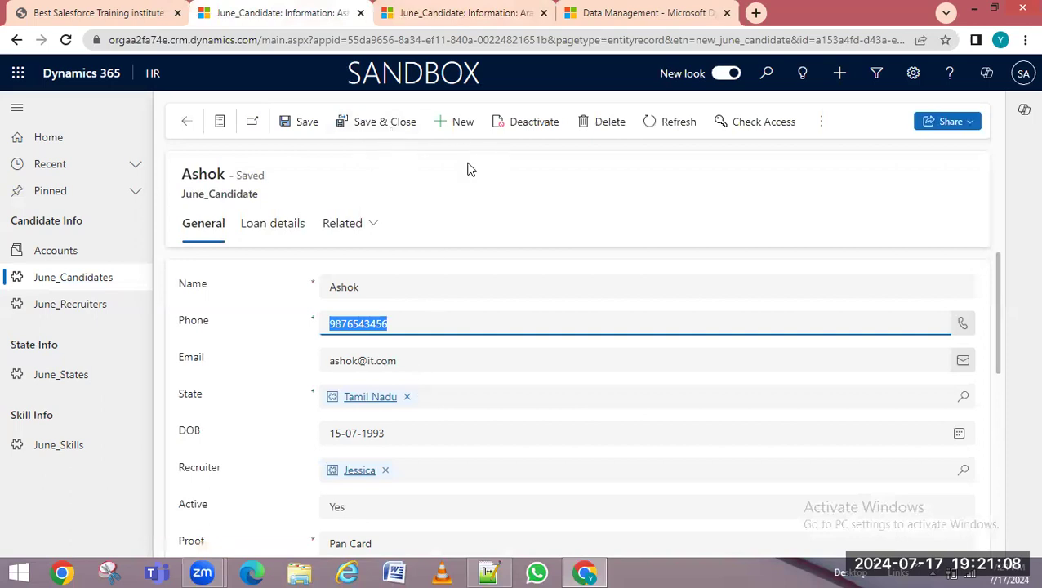
pyautogui.click(455, 124)
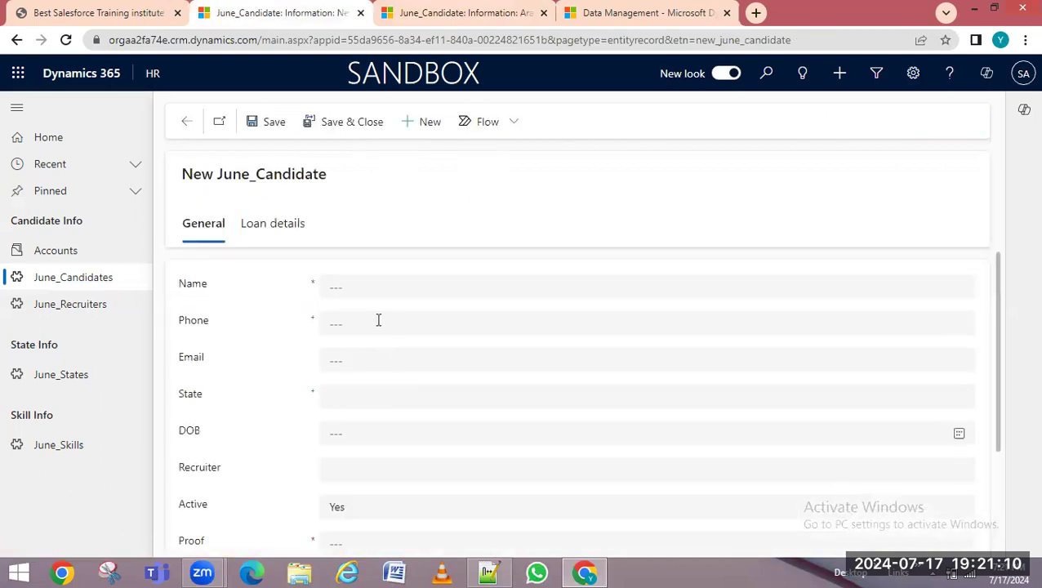
# Enter the existing candidate's name and phone number, and set State to Telangana
pyautogui.click(333, 317)
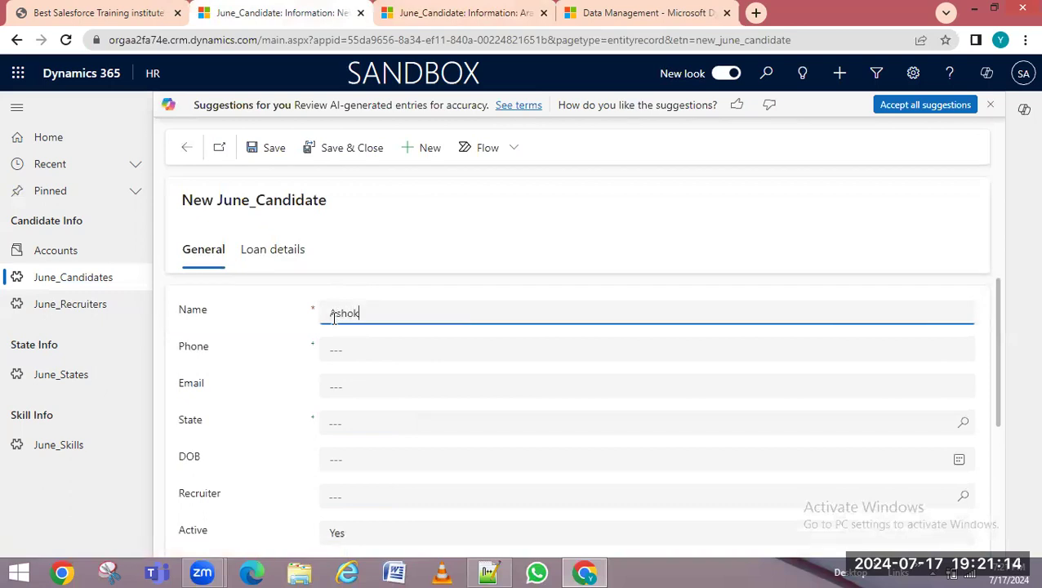
pyautogui.click(342, 353)
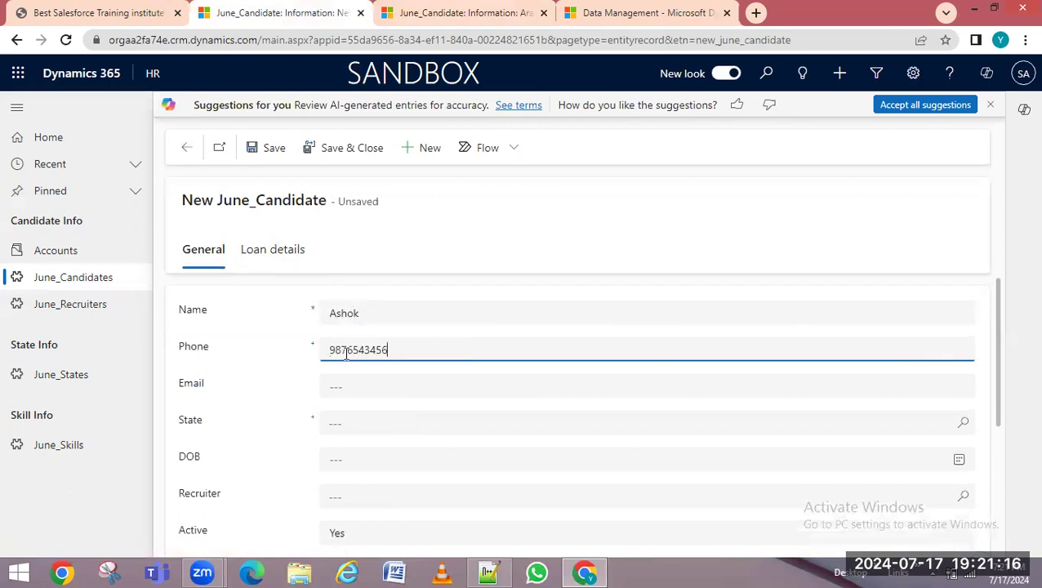
pyautogui.click(370, 425)
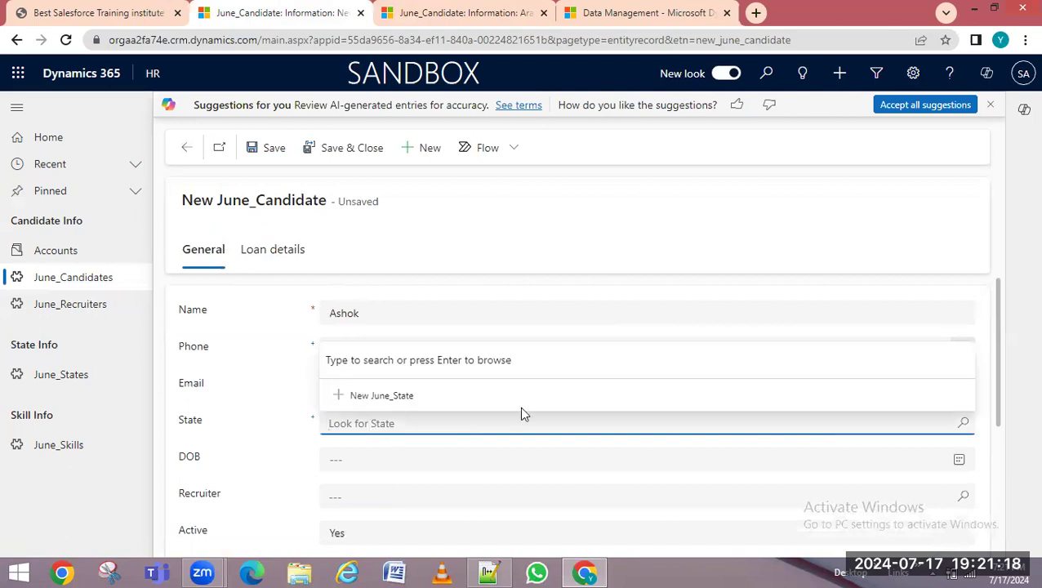
pyautogui.click(962, 424)
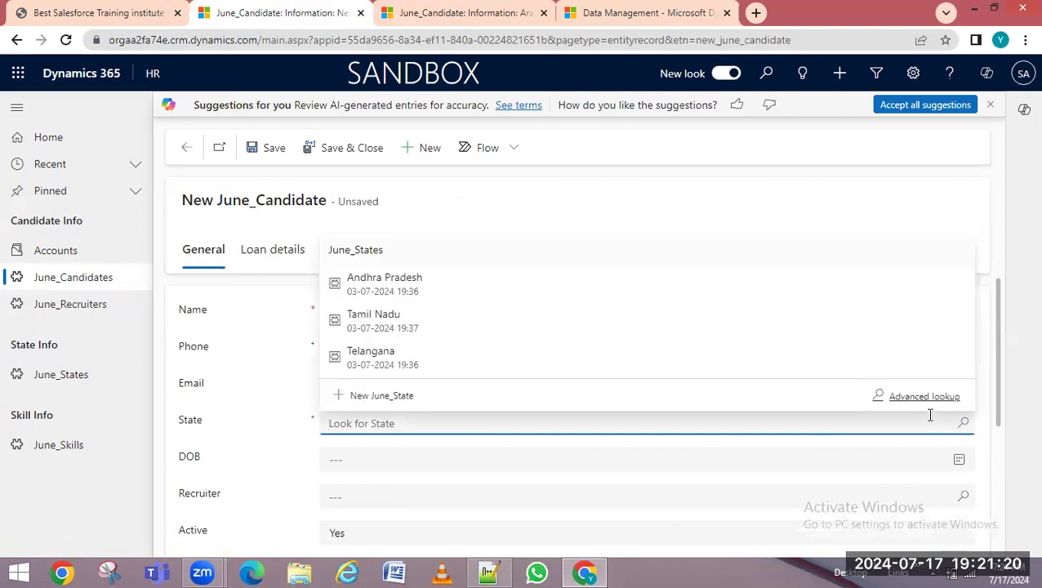
pyautogui.click(432, 363)
pyautogui.moveTo(998, 344); pyautogui.dragTo(1003, 454)
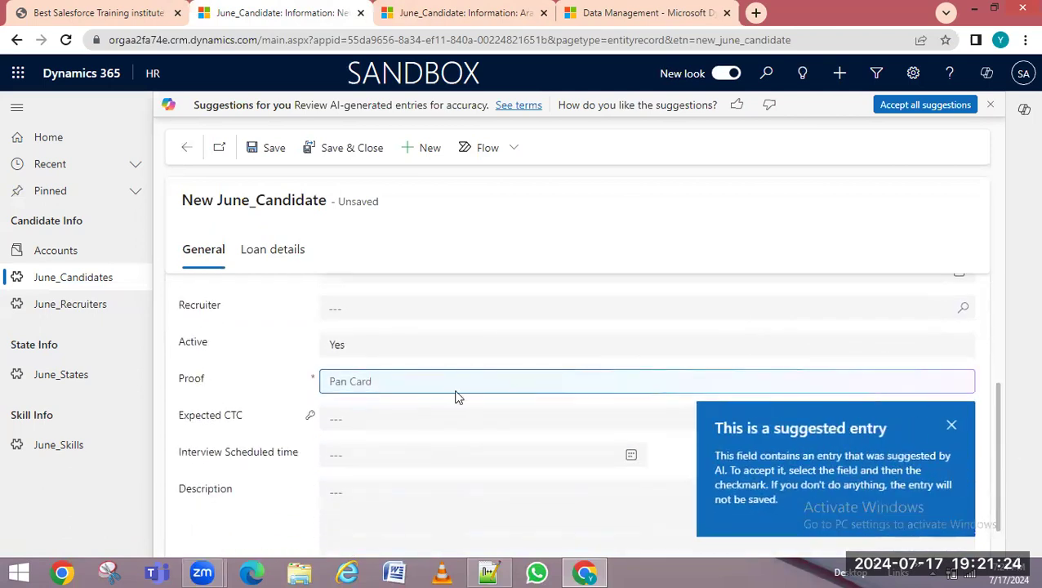
# Set Proof to Voter ID and save the record, ignoring the duplicate warning
pyautogui.click(276, 150)
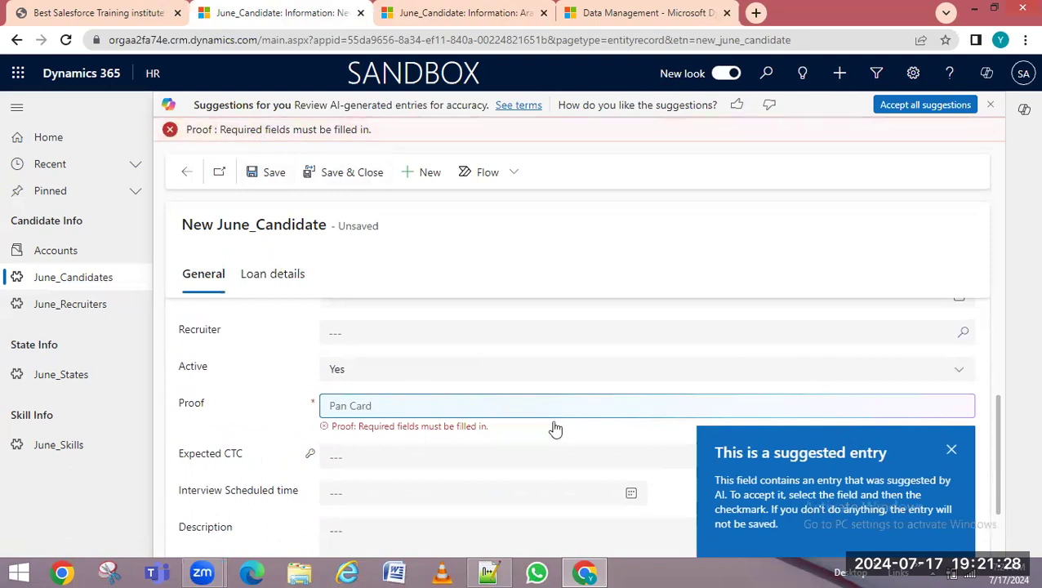
pyautogui.click(372, 408)
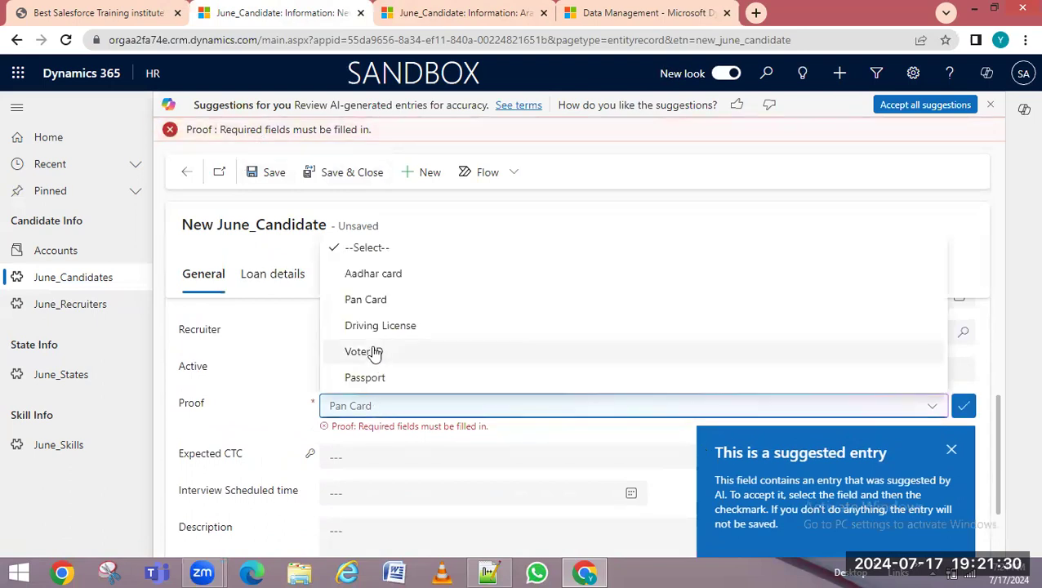
pyautogui.click(373, 352)
pyautogui.click(280, 129)
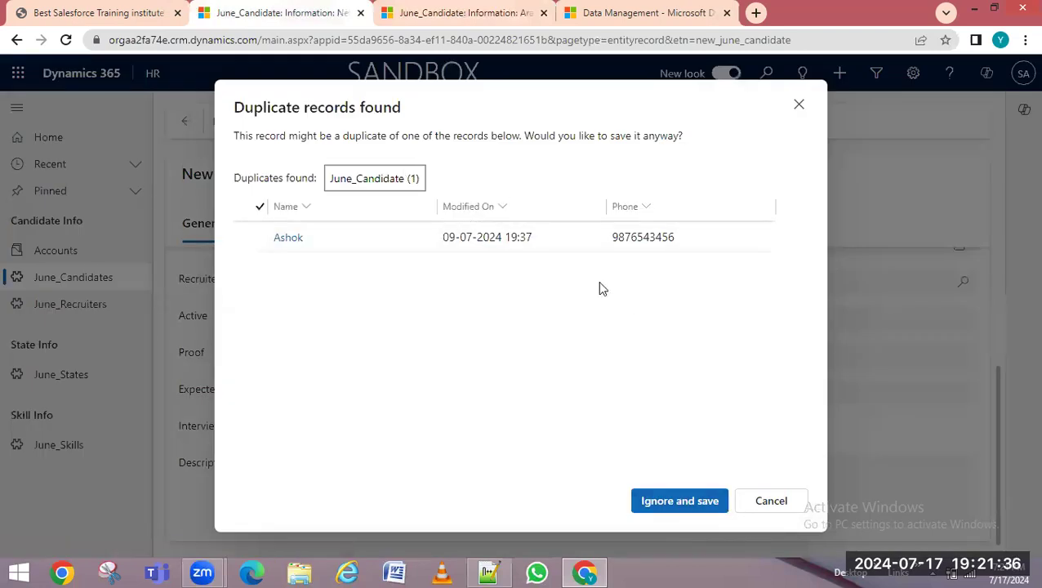
pyautogui.click(709, 501)
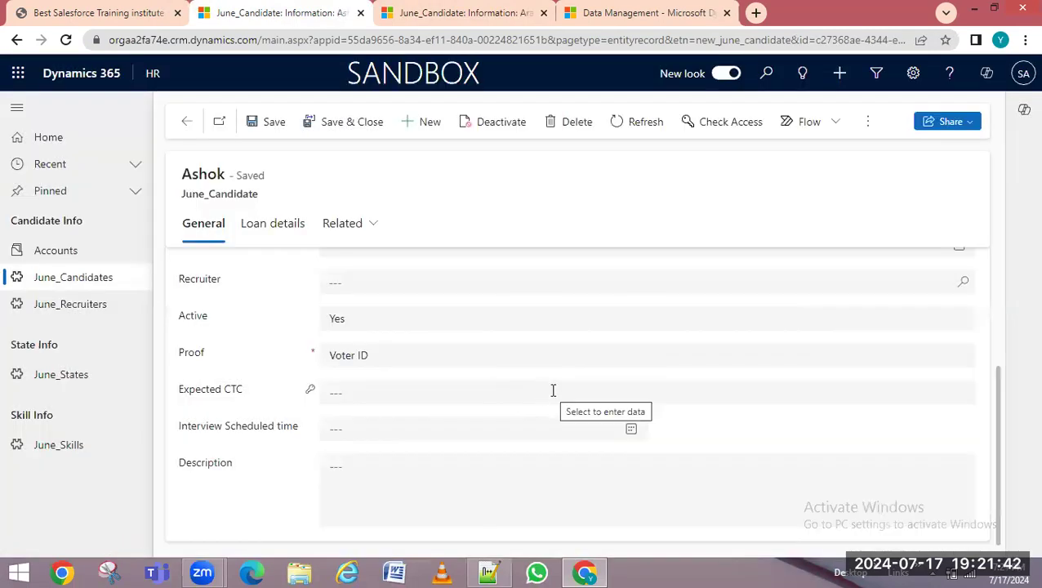
# In the candidate list, select the new 17-07-2024 row and the matching 05-07-2024 row
pyautogui.click(81, 276)
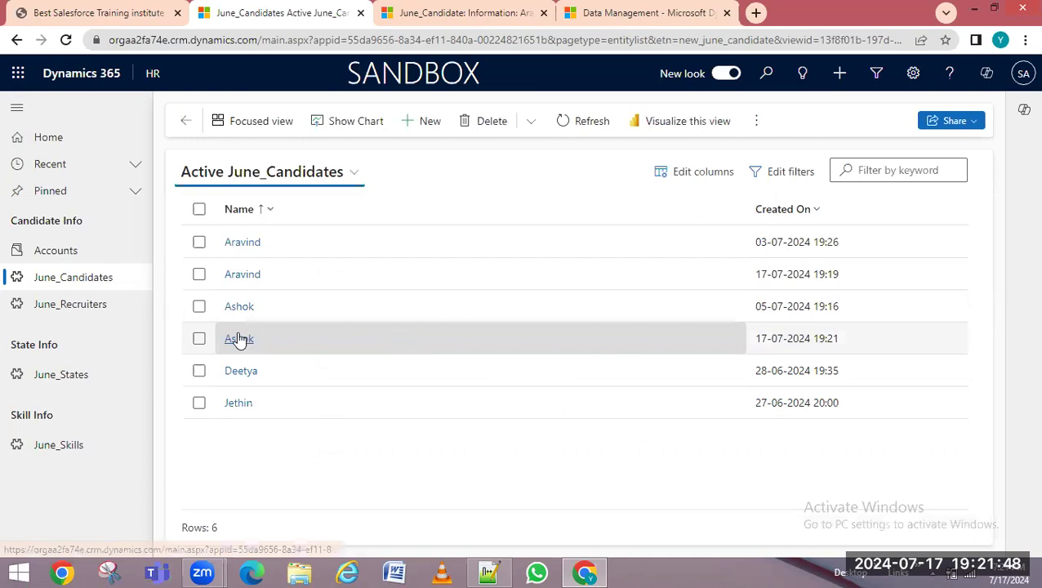
pyautogui.click(199, 338)
pyautogui.click(199, 307)
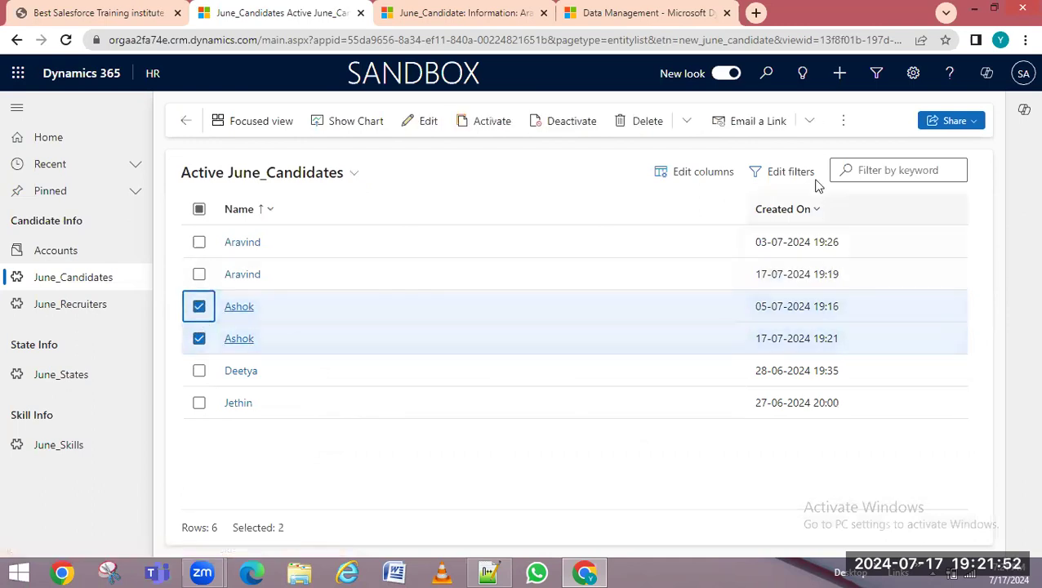
# Review the Delete, Email a Link and overflow action menus, then minimize the browser
pyautogui.click(844, 123)
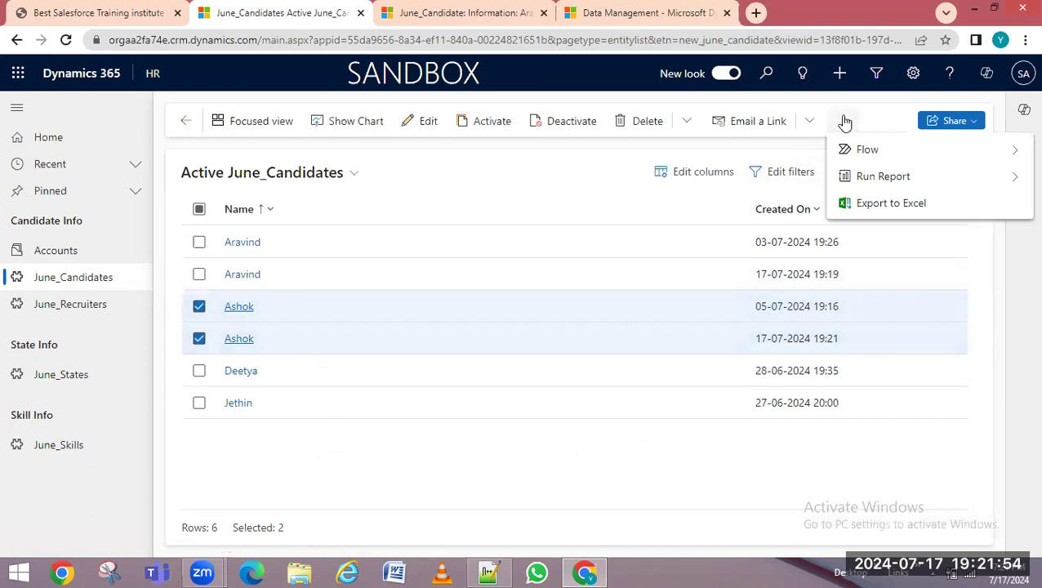
pyautogui.click(684, 131)
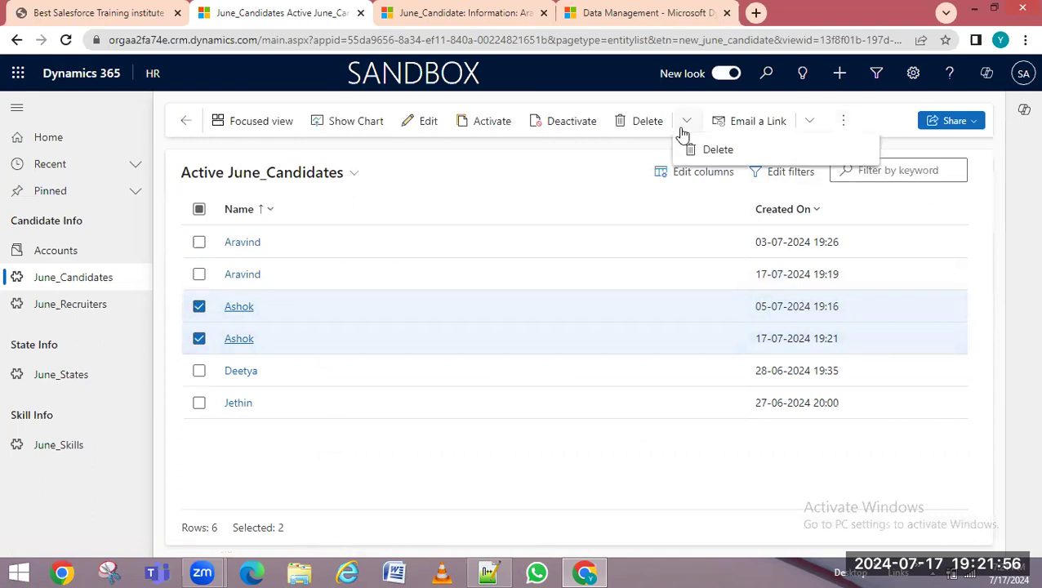
pyautogui.click(817, 121)
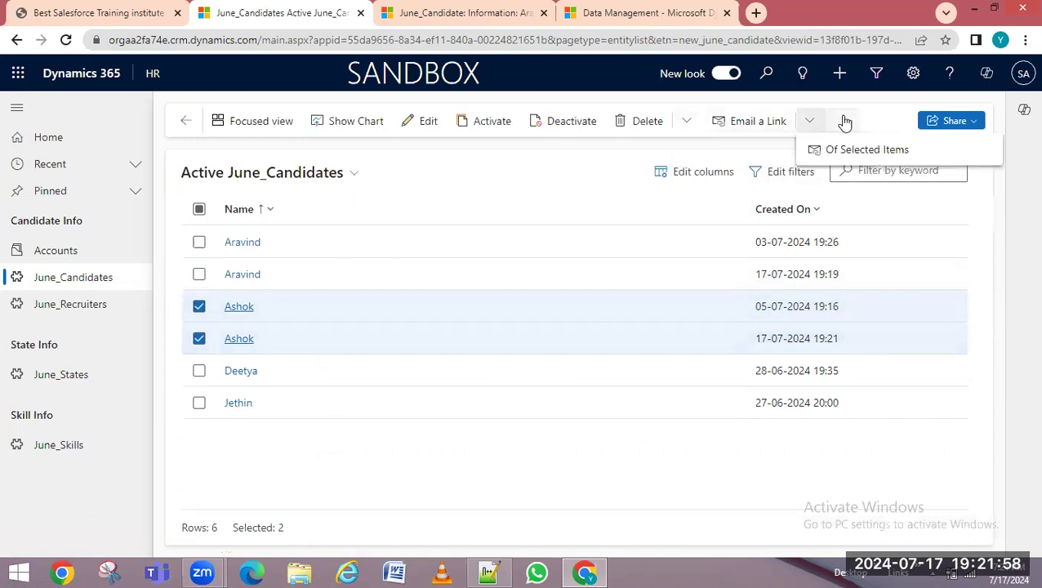
pyautogui.click(844, 120)
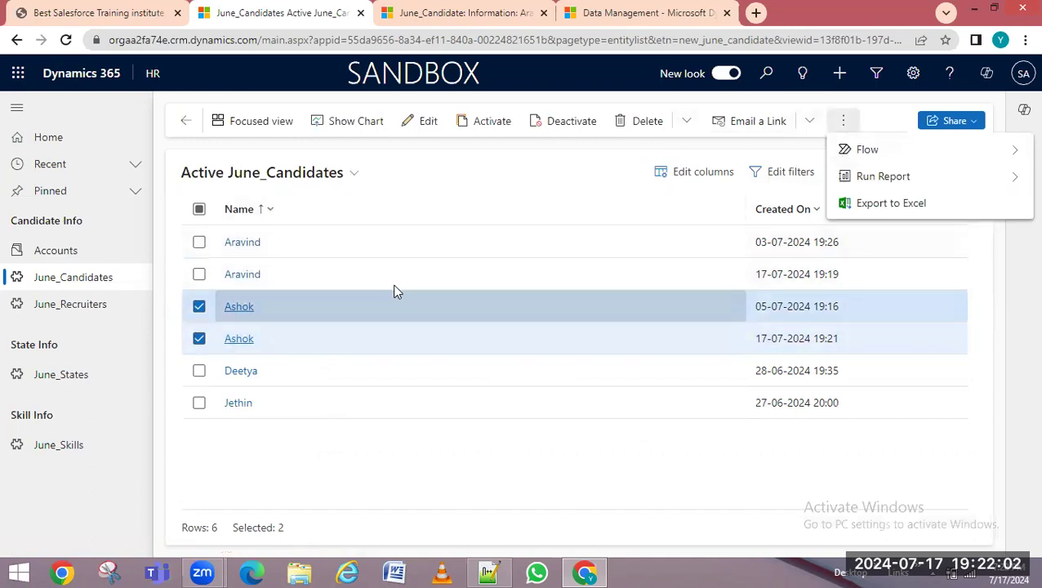
pyautogui.click(688, 122)
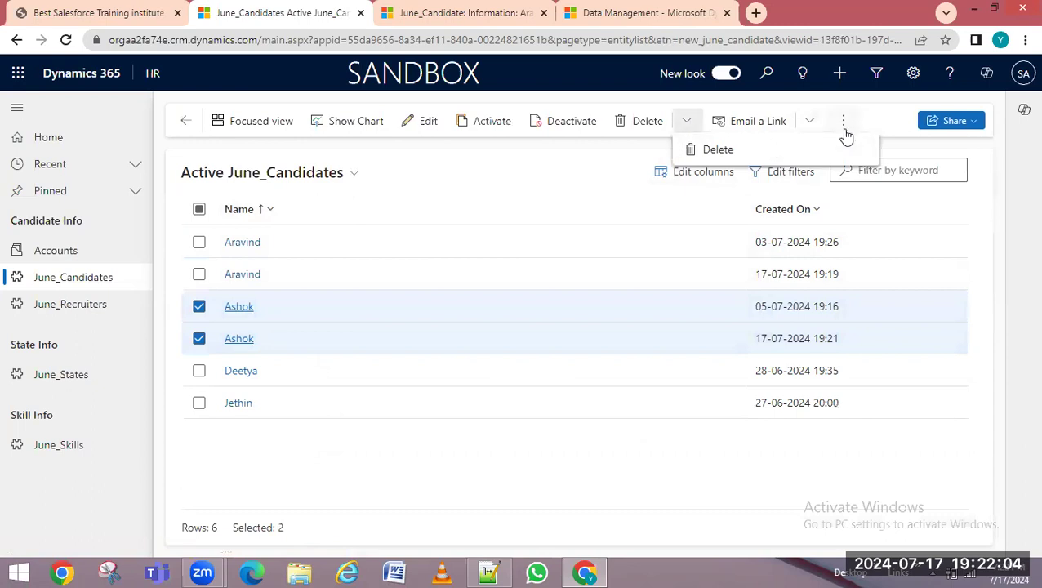
pyautogui.click(813, 122)
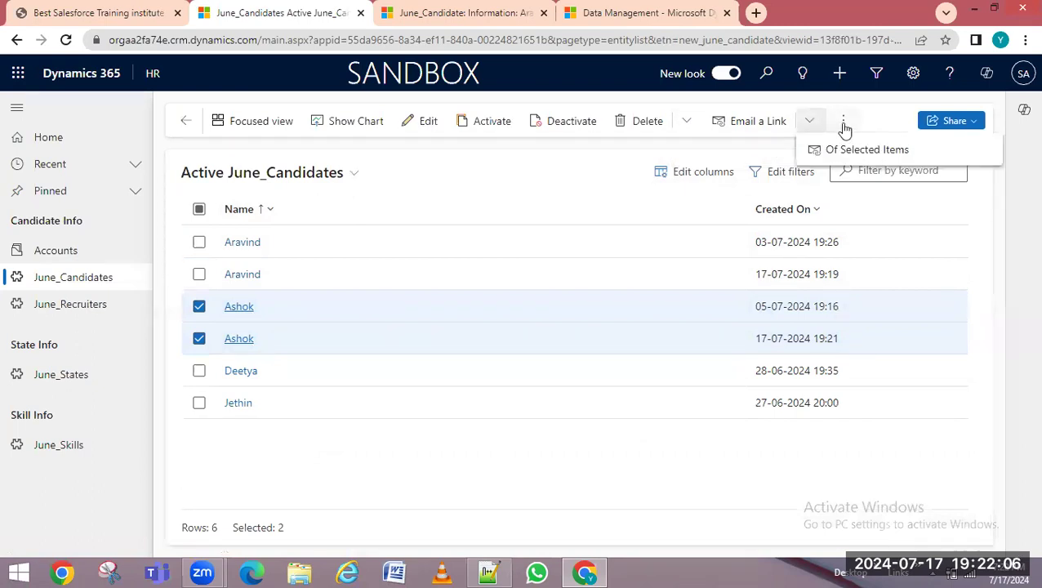
pyautogui.click(844, 124)
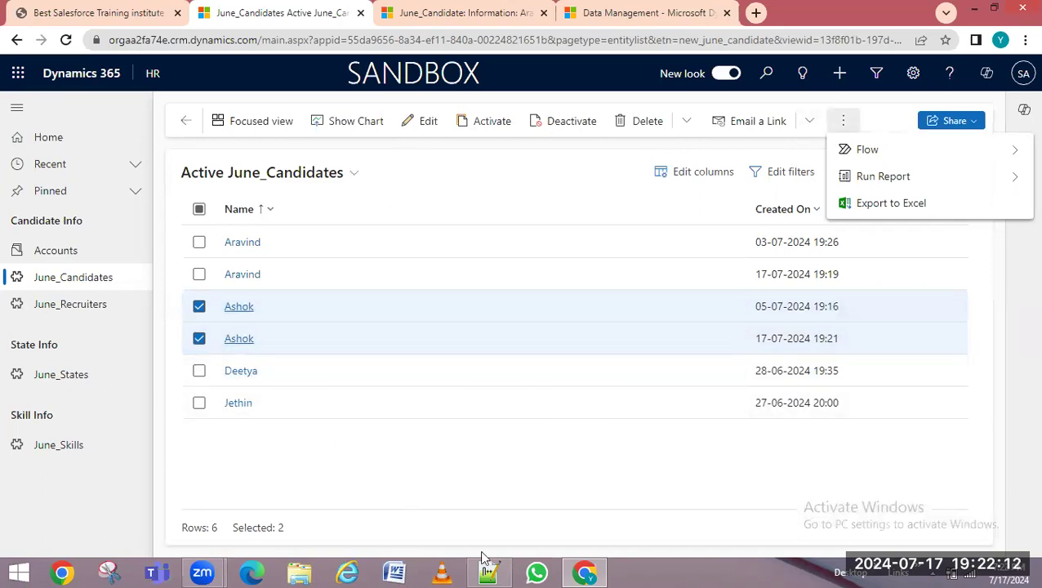
pyautogui.click(585, 572)
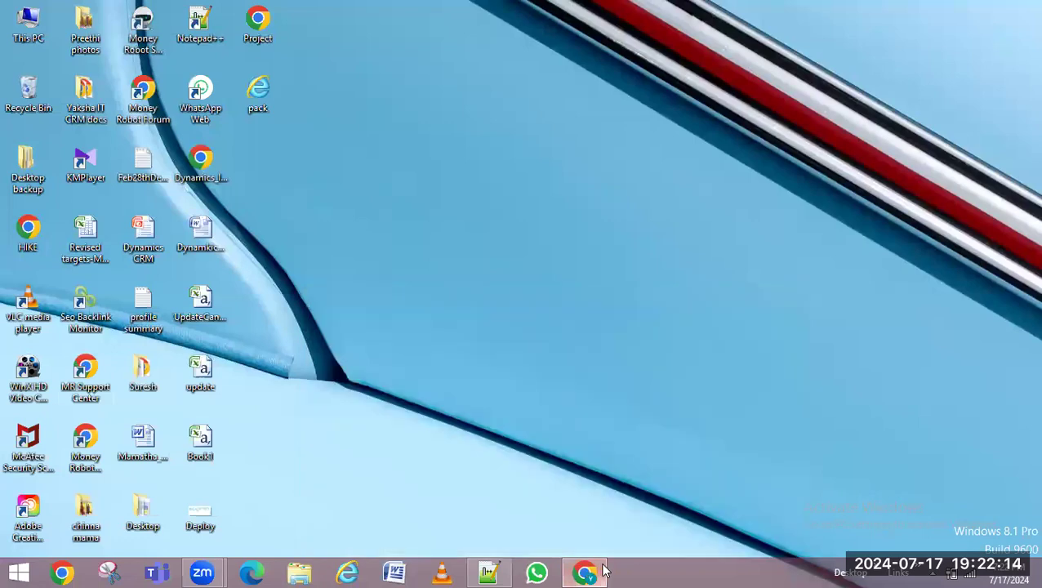
# Restore the browser and go to Settings > Data Management > Duplicate Detection Jobs
pyautogui.click(585, 571)
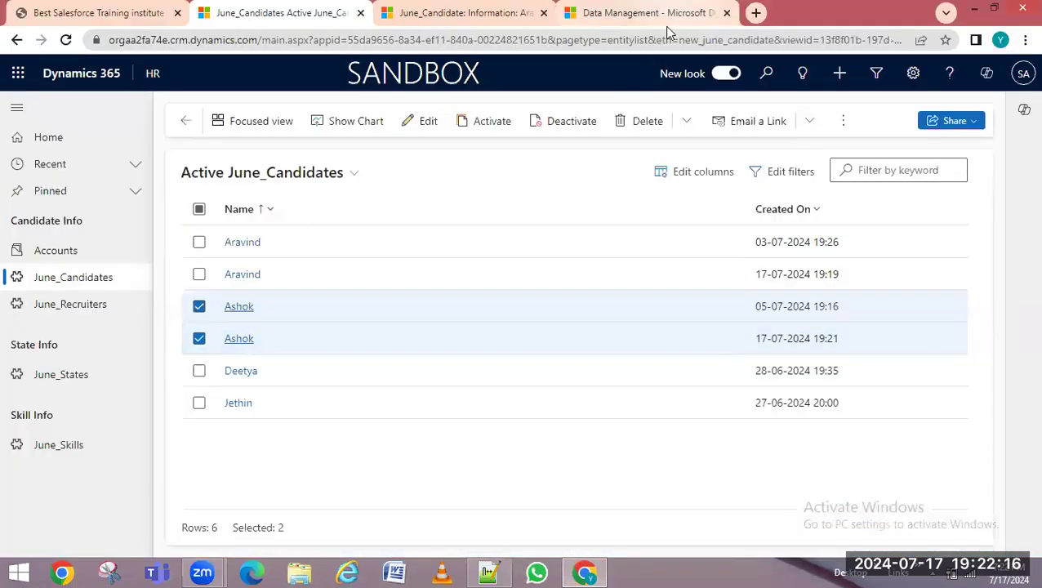
pyautogui.click(670, 15)
pyautogui.click(420, 21)
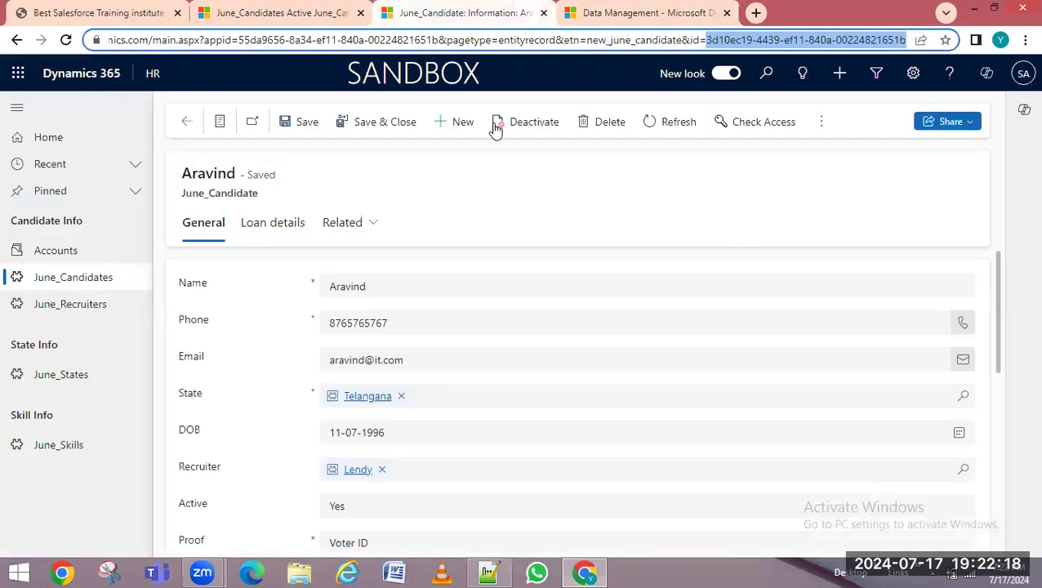
pyautogui.click(686, 15)
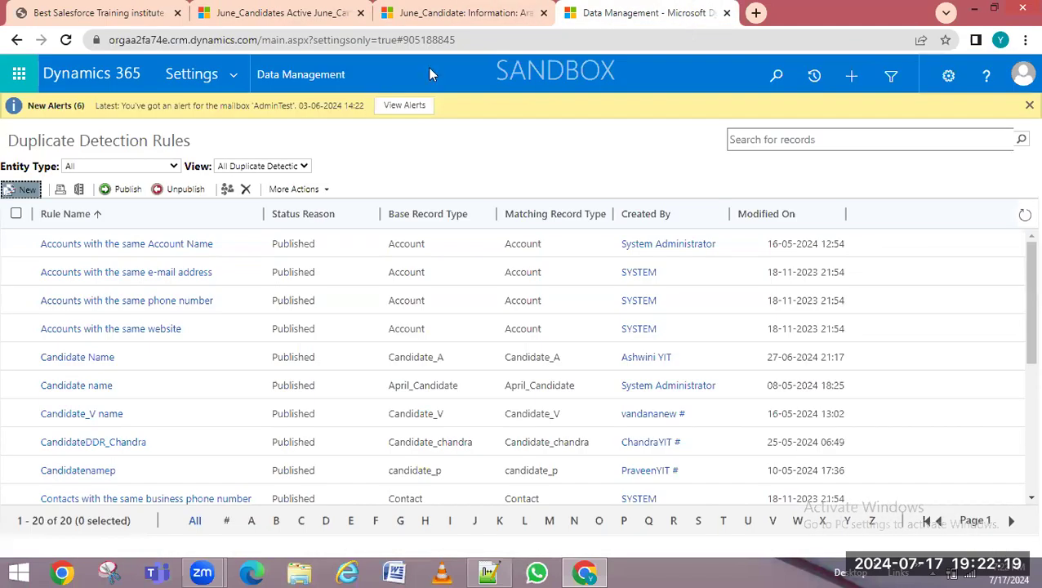
pyautogui.click(238, 76)
pyautogui.click(421, 288)
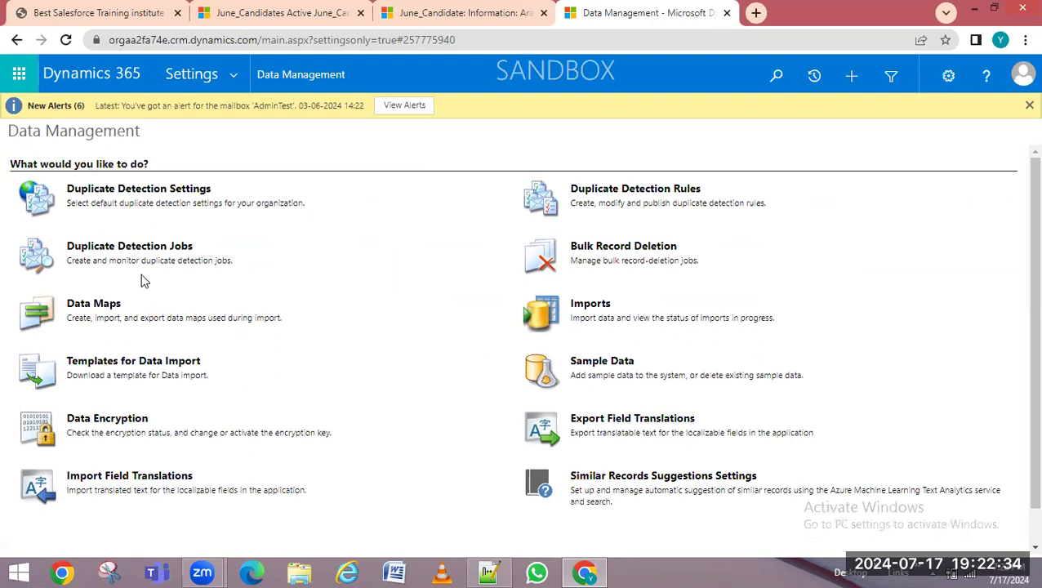
pyautogui.click(144, 247)
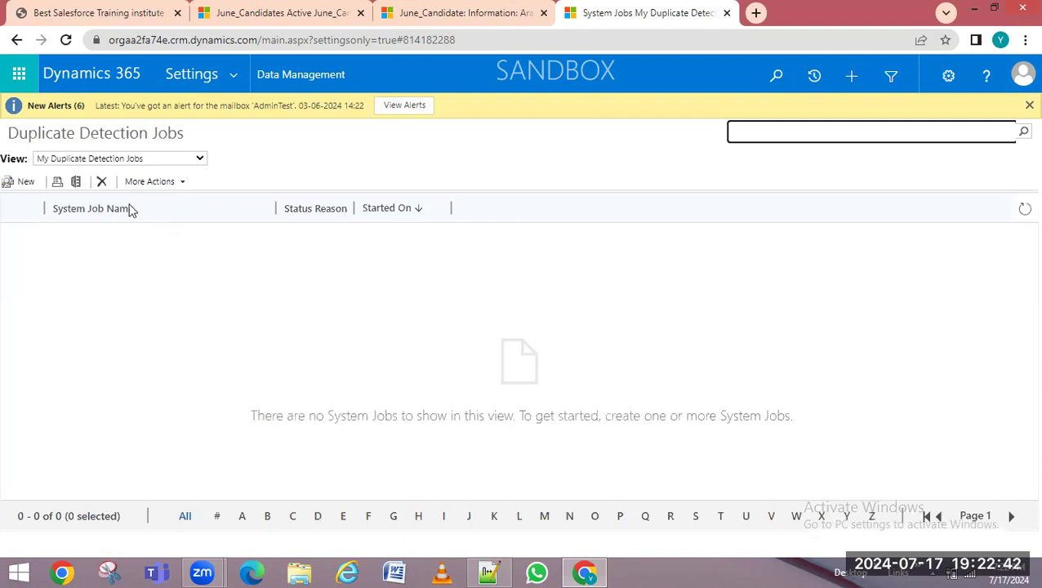
# Start a new duplicate detection job, then cancel the wizard without saving
pyautogui.click(227, 82)
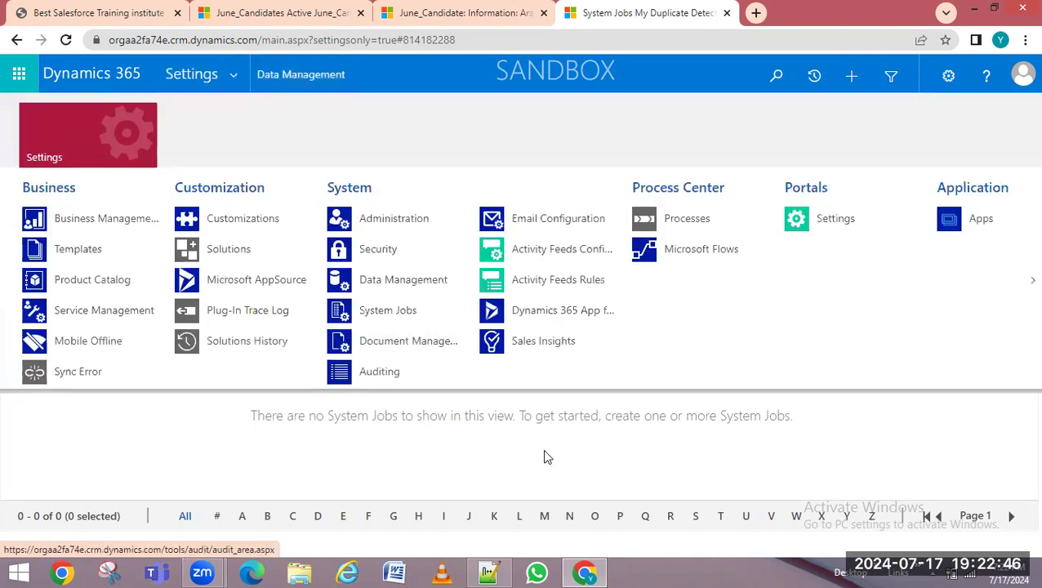
pyautogui.click(545, 454)
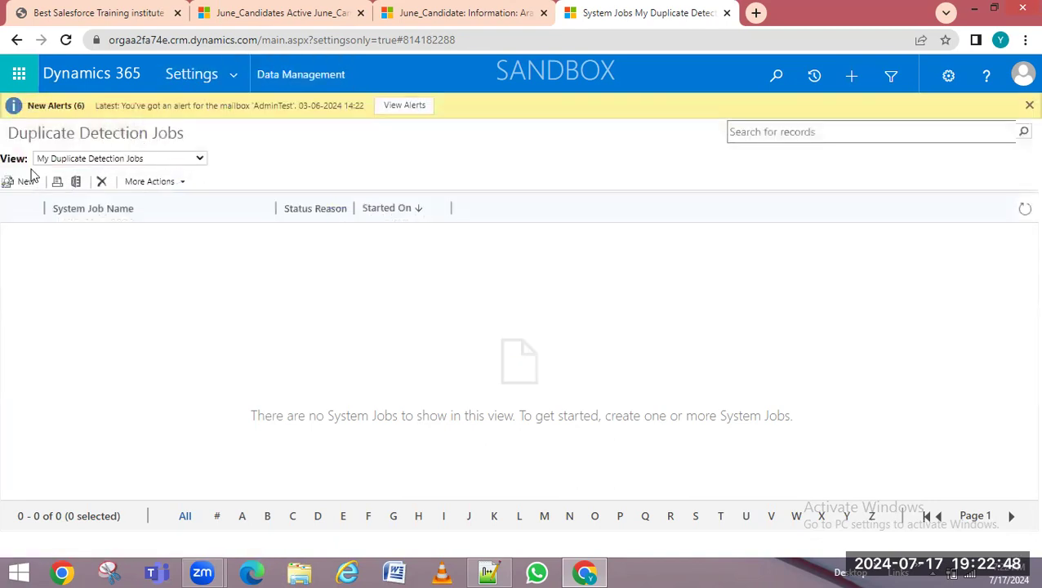
pyautogui.click(22, 185)
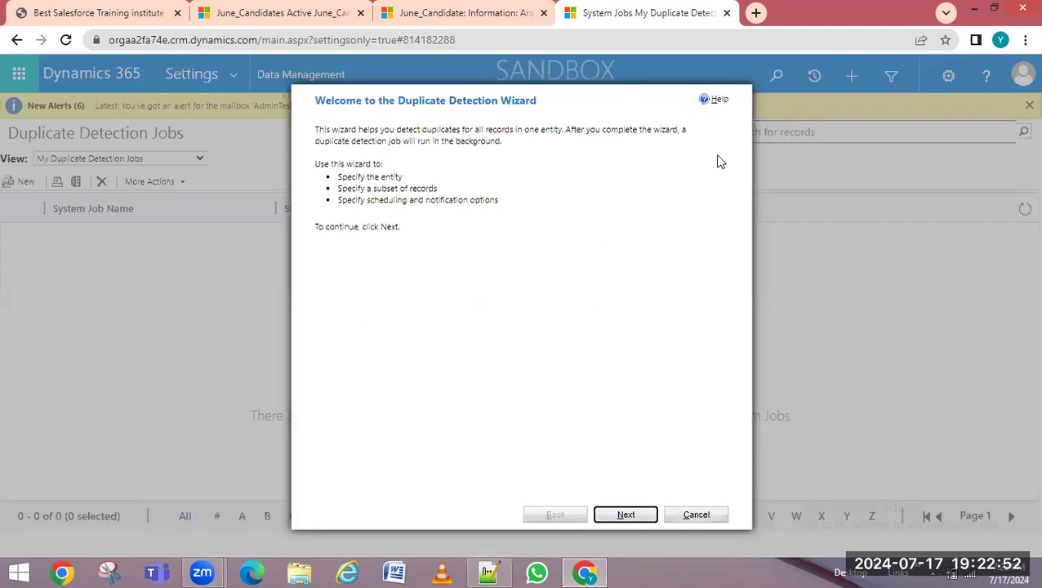
pyautogui.click(694, 516)
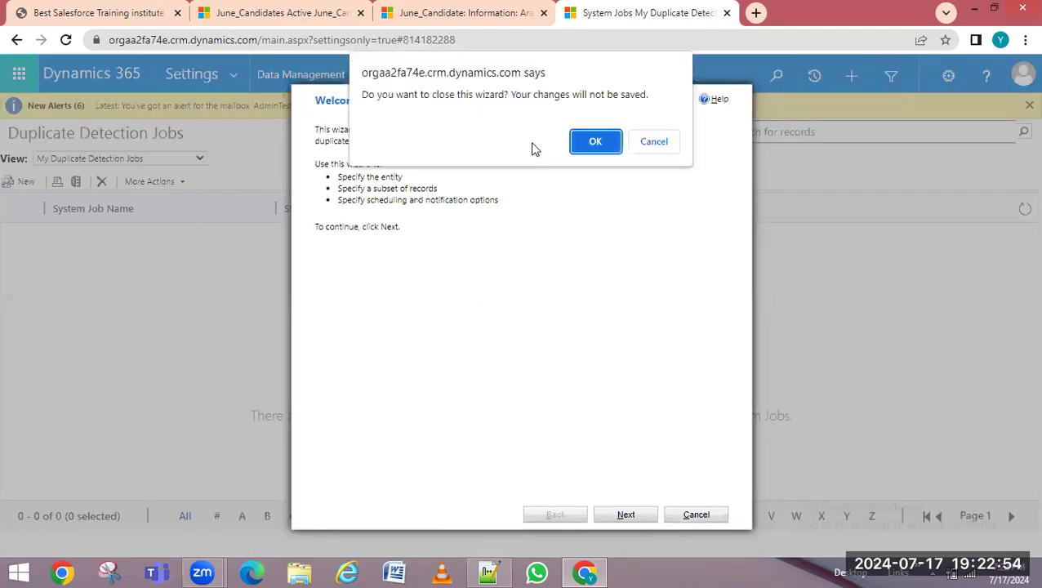
pyautogui.click(608, 147)
# Switch the view to All Duplicate Detection Jobs and start the wizard again
pyautogui.click(117, 160)
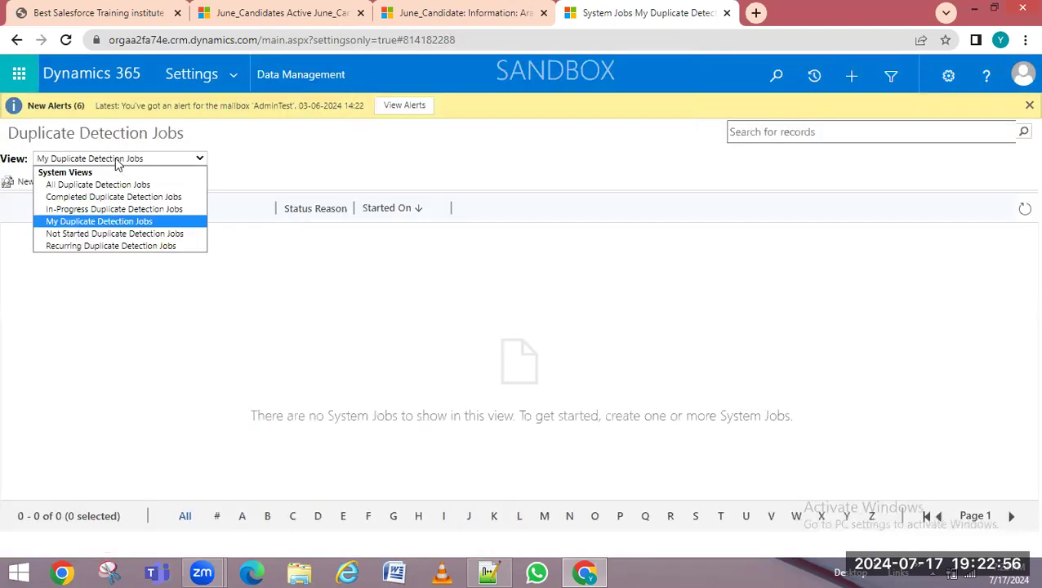
pyautogui.click(119, 184)
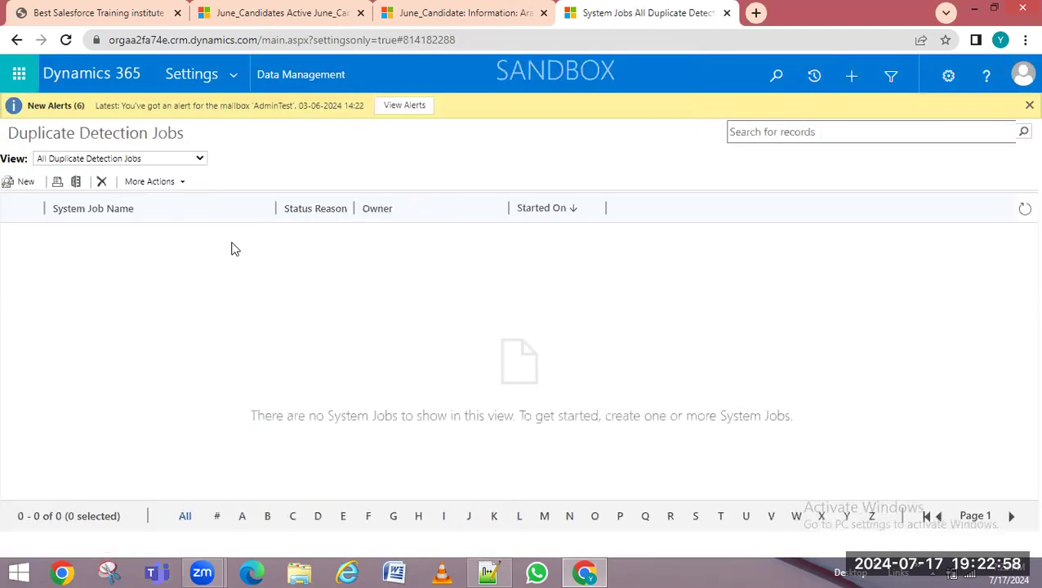
pyautogui.click(19, 181)
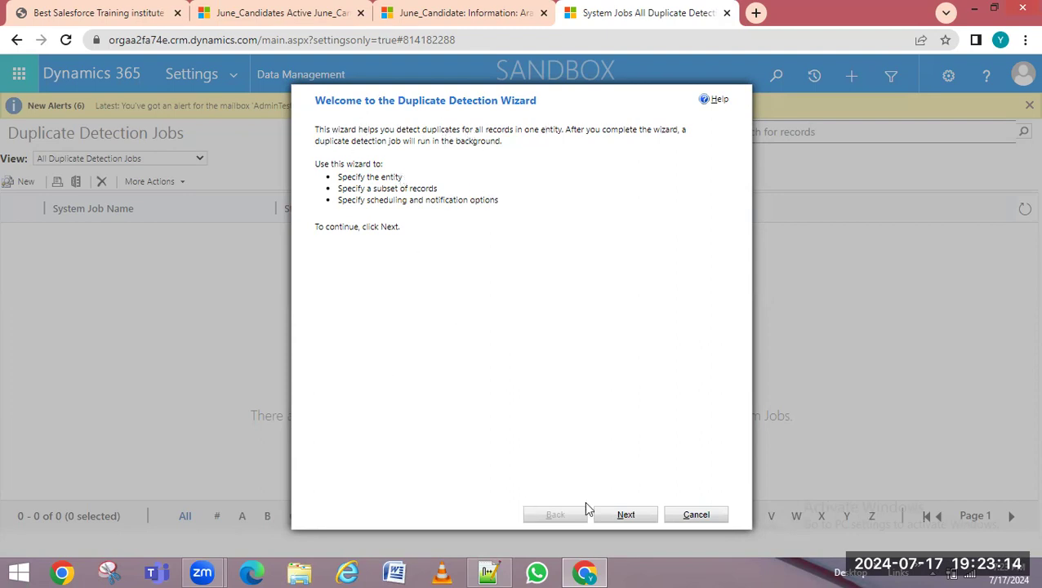
# Target June_Candidates using the Active June_Candidates view and preview the records to check
pyautogui.click(625, 515)
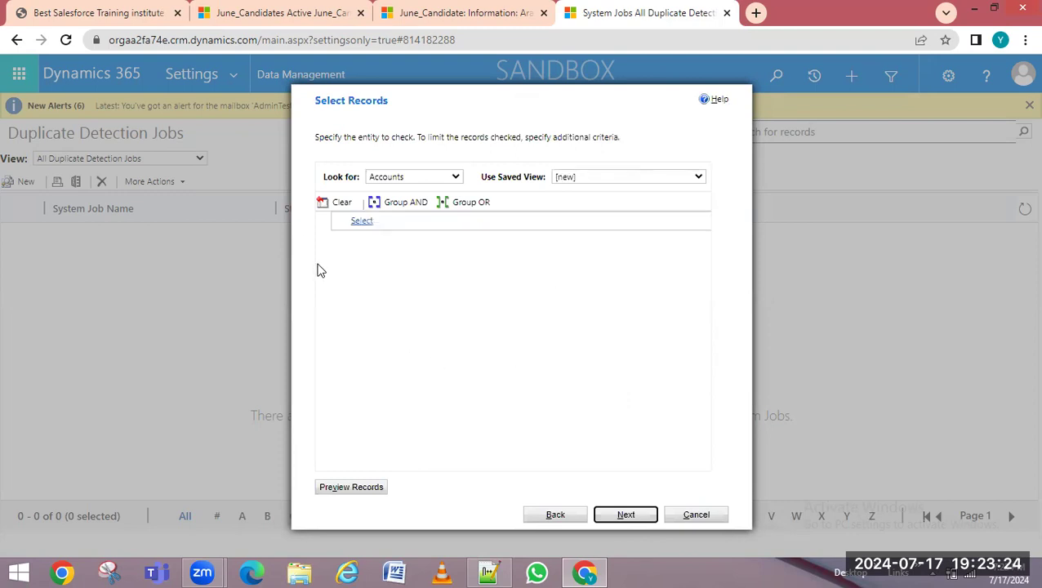
pyautogui.click(423, 178)
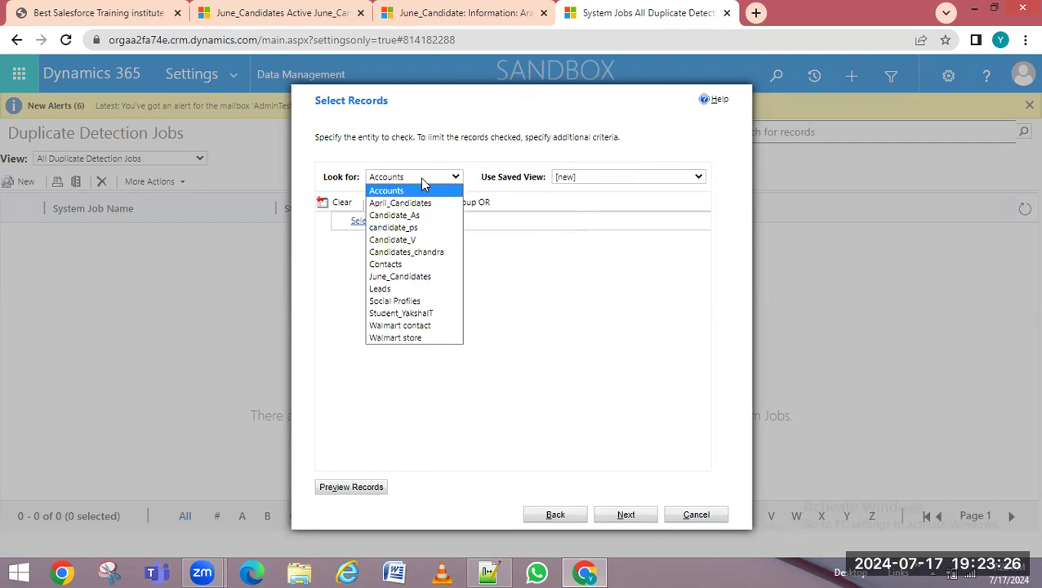
pyautogui.press('j')
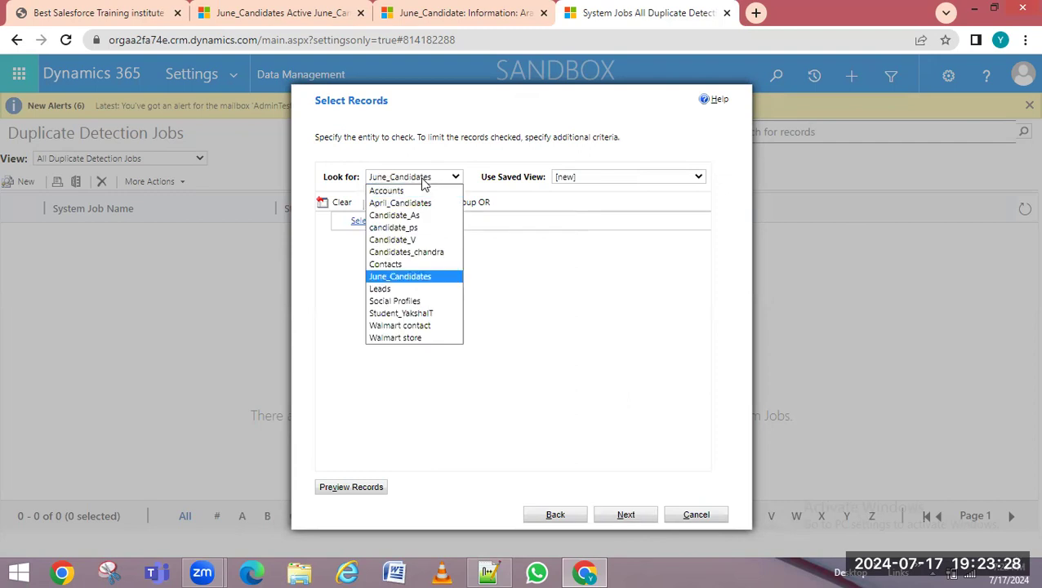
pyautogui.click(409, 277)
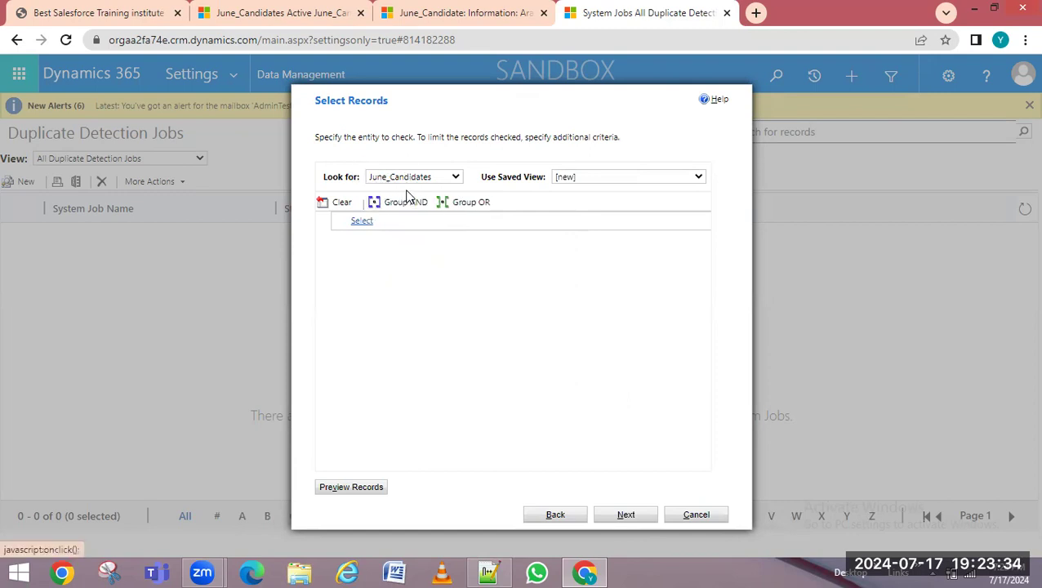
pyautogui.click(583, 178)
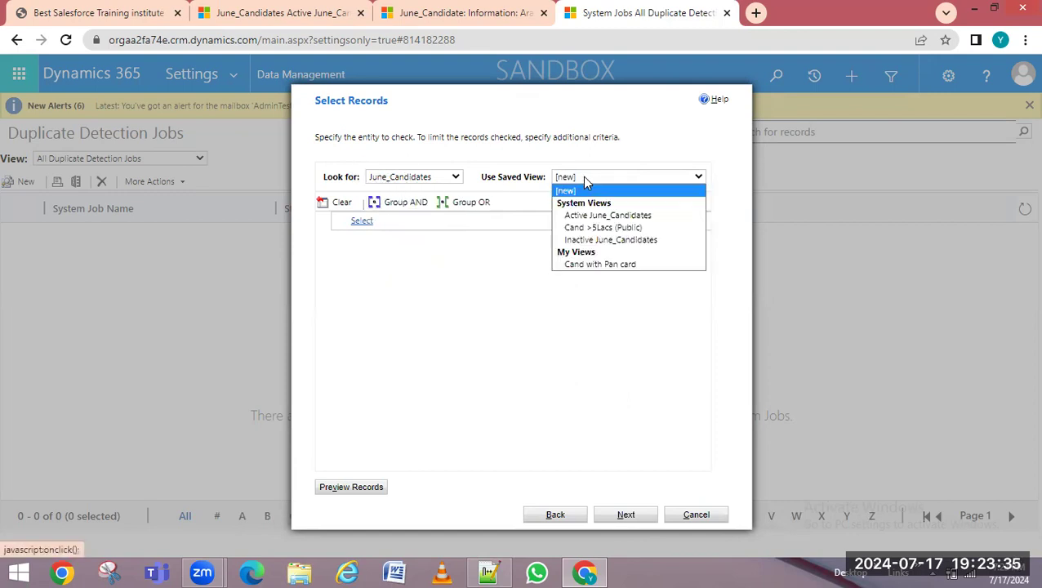
pyautogui.click(617, 215)
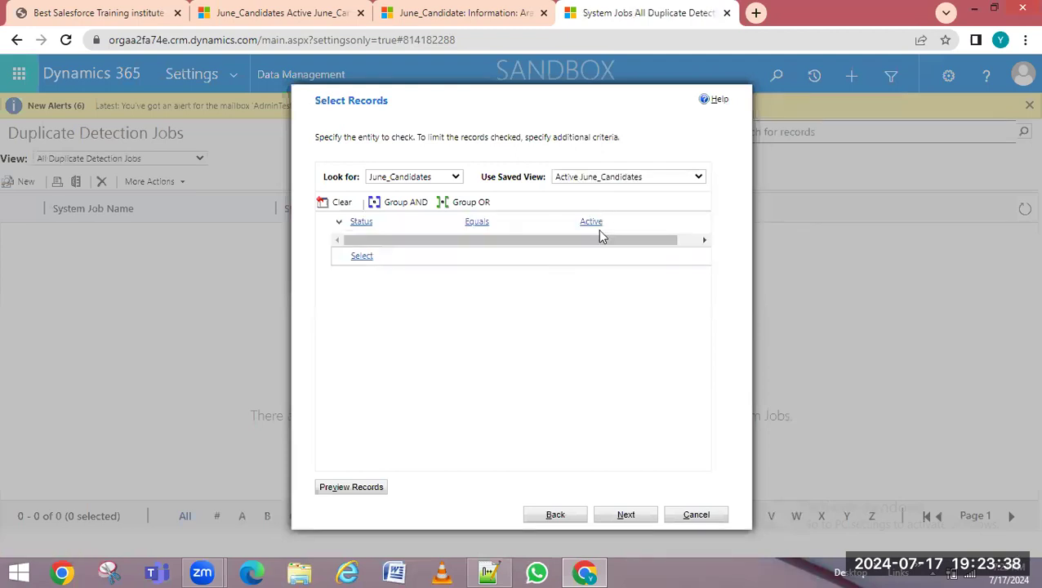
pyautogui.click(339, 490)
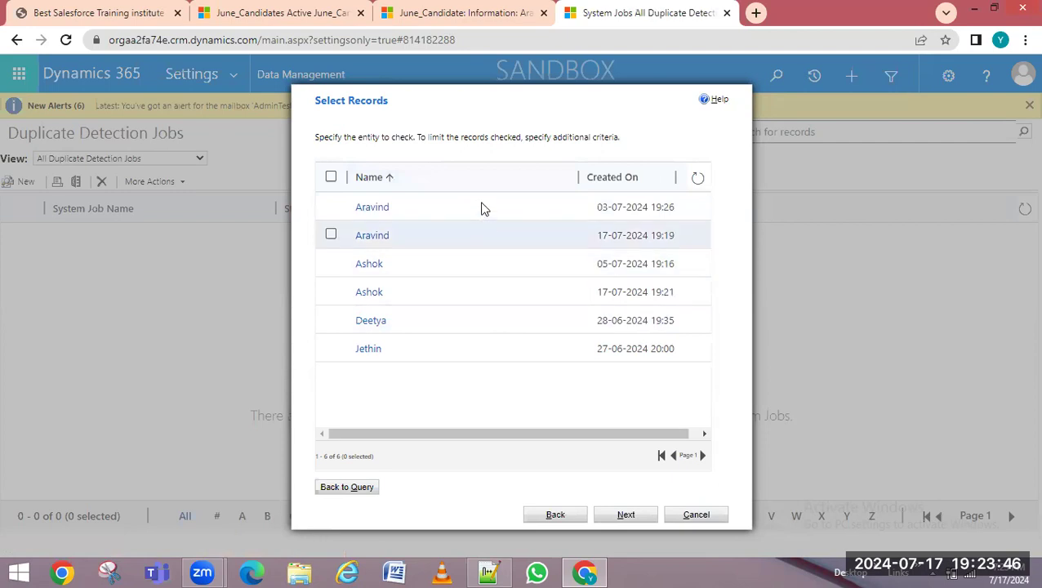
pyautogui.click(621, 515)
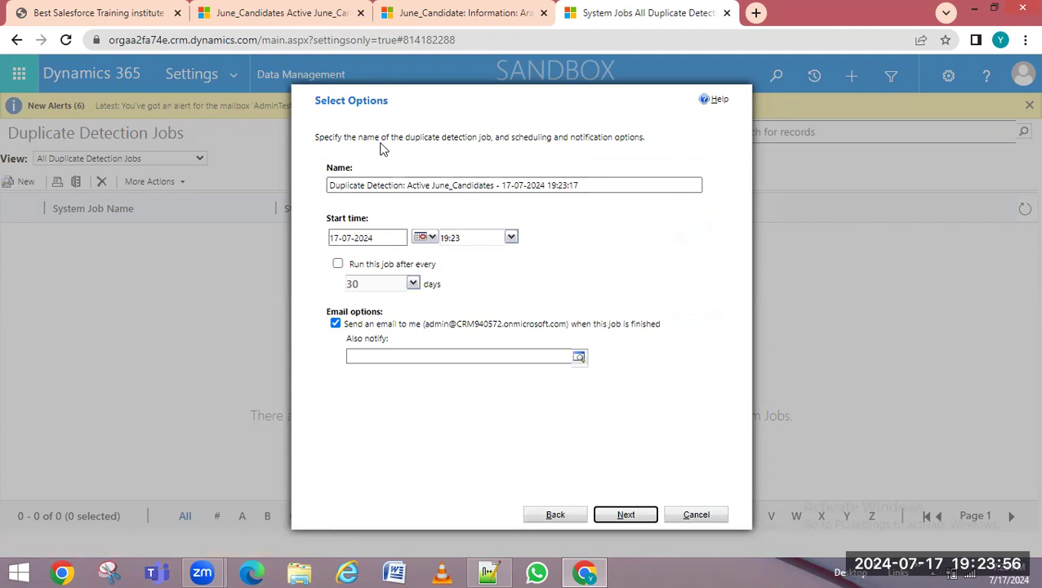
pyautogui.moveTo(392, 137); pyautogui.dragTo(647, 137)
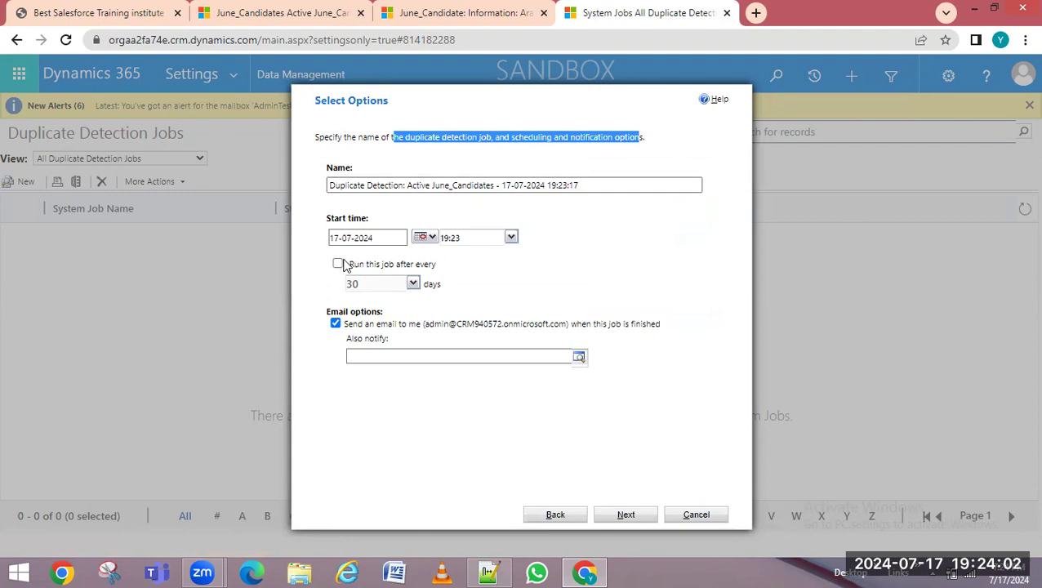
pyautogui.click(338, 264)
pyautogui.click(413, 285)
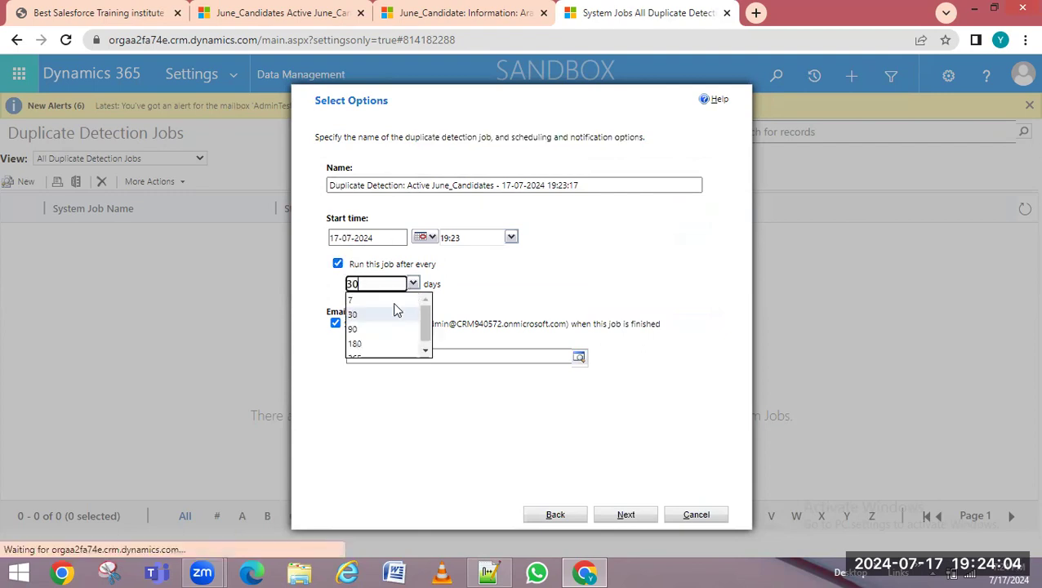
pyautogui.click(357, 301)
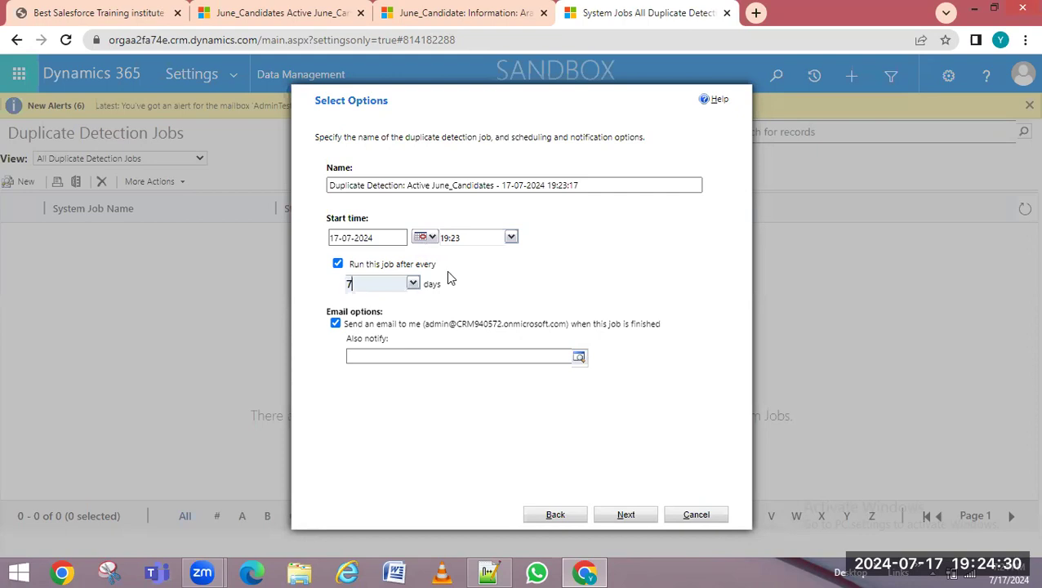
pyautogui.moveTo(456, 325); pyautogui.dragTo(586, 335)
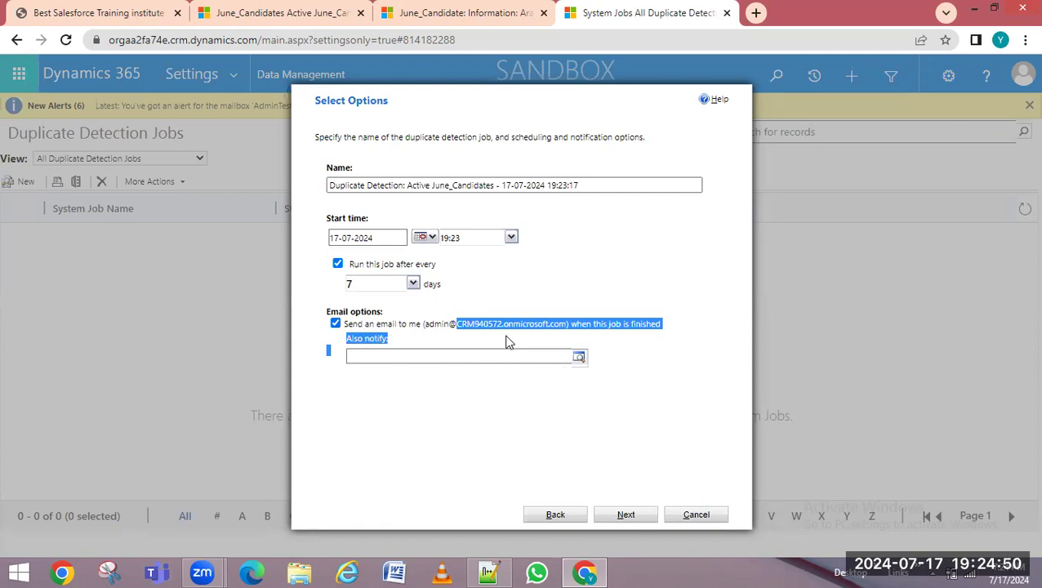
pyautogui.click(441, 324)
pyautogui.moveTo(428, 324); pyautogui.dragTo(604, 327)
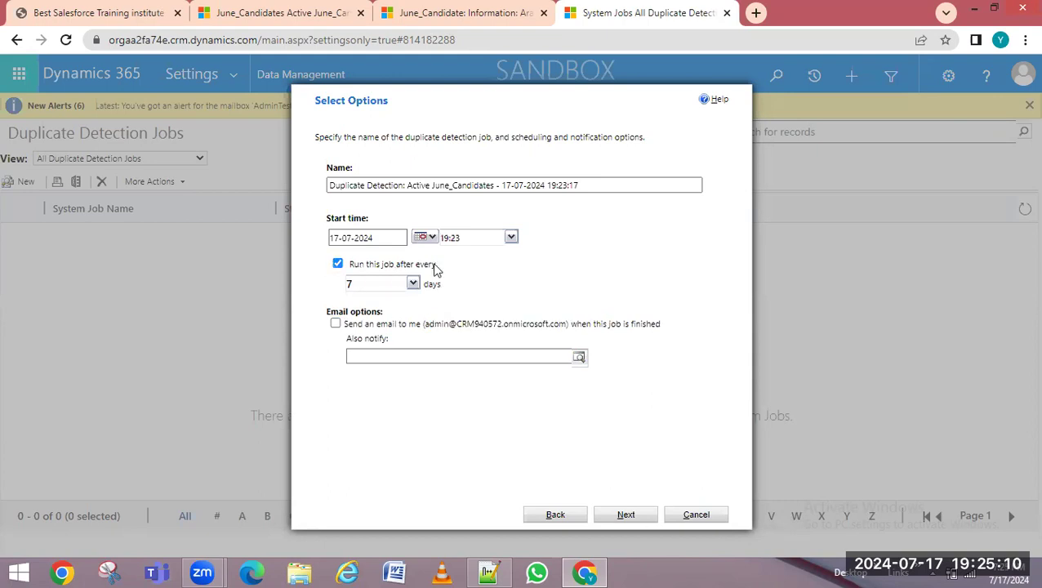
pyautogui.moveTo(359, 265); pyautogui.dragTo(464, 274)
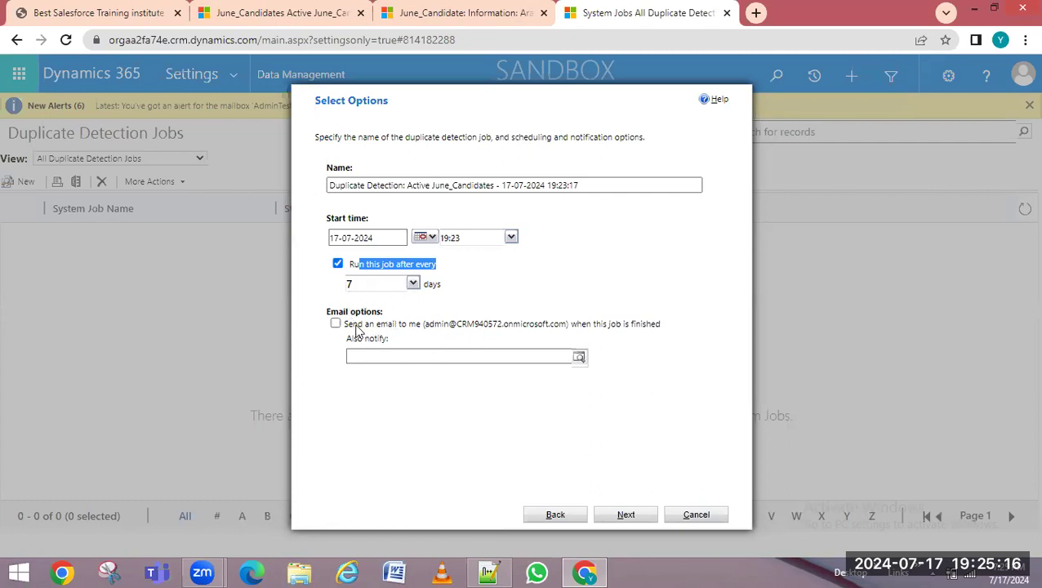
pyautogui.moveTo(345, 325); pyautogui.dragTo(645, 321)
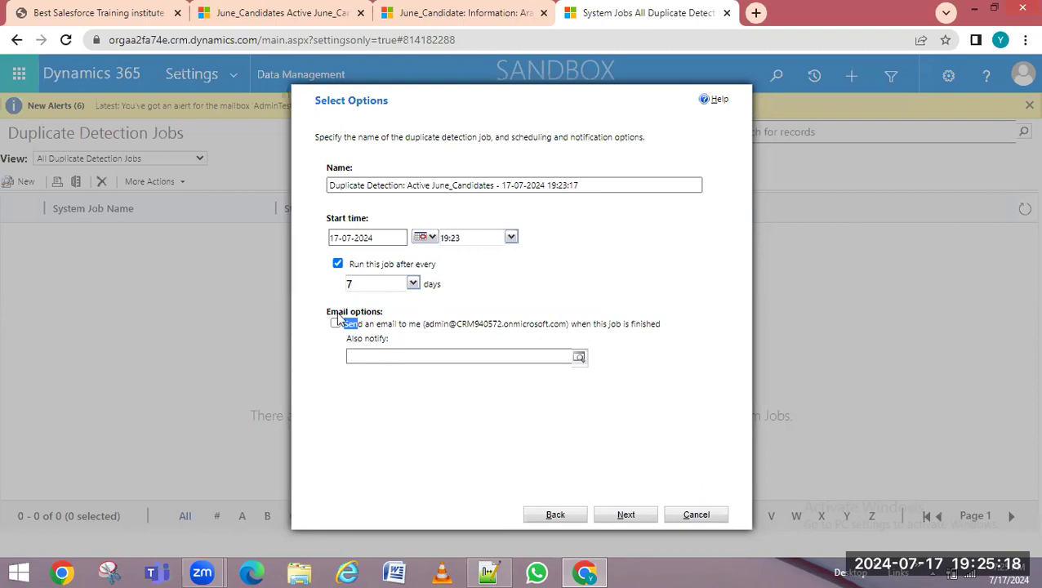
pyautogui.moveTo(430, 325); pyautogui.dragTo(617, 326)
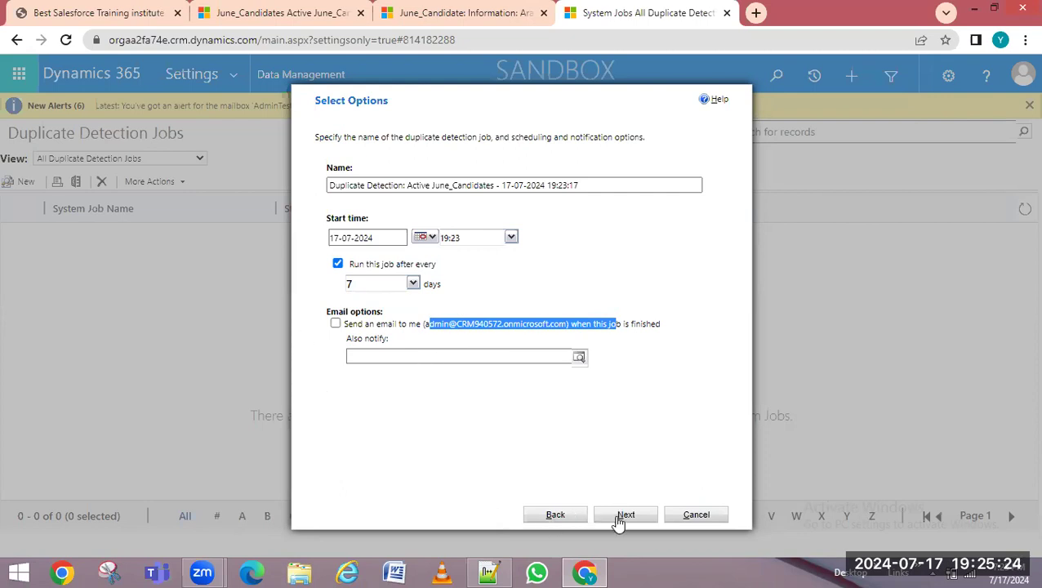
pyautogui.click(335, 323)
pyautogui.click(453, 367)
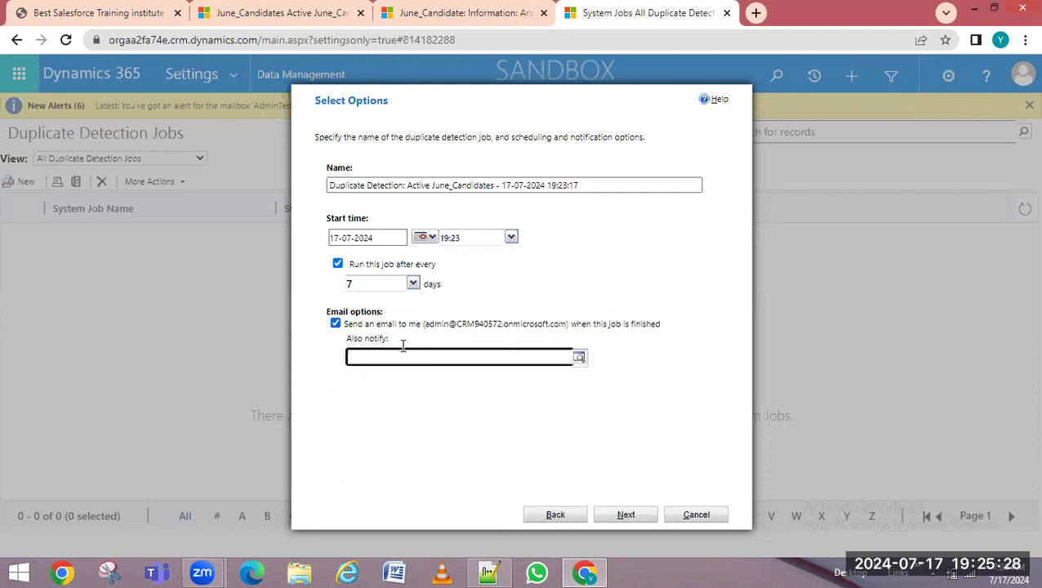
# Advance to the Start Duplicate Detection Job page and review its background-processing note
pyautogui.click(624, 517)
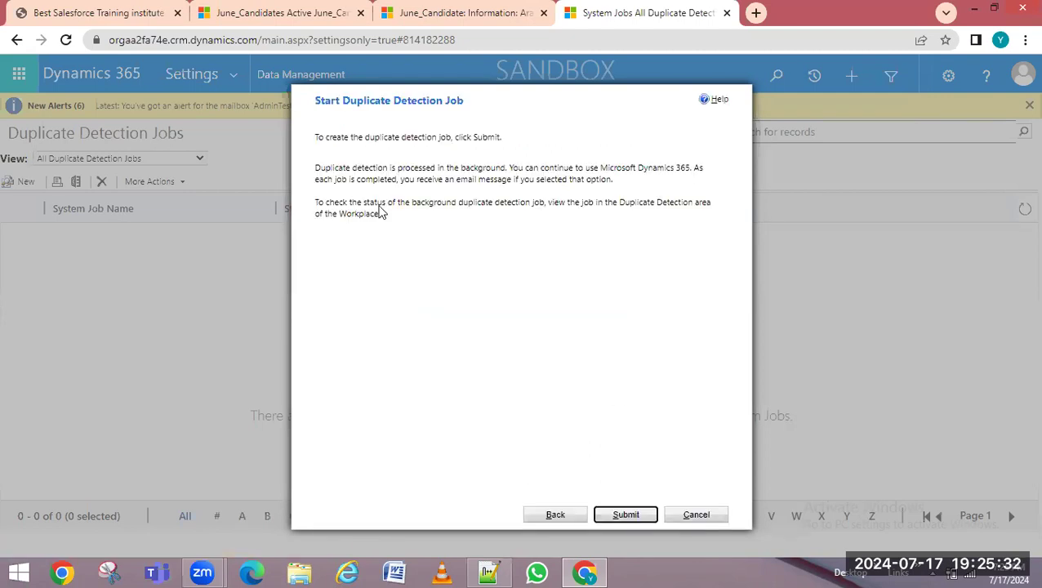
pyautogui.moveTo(397, 168); pyautogui.dragTo(703, 169)
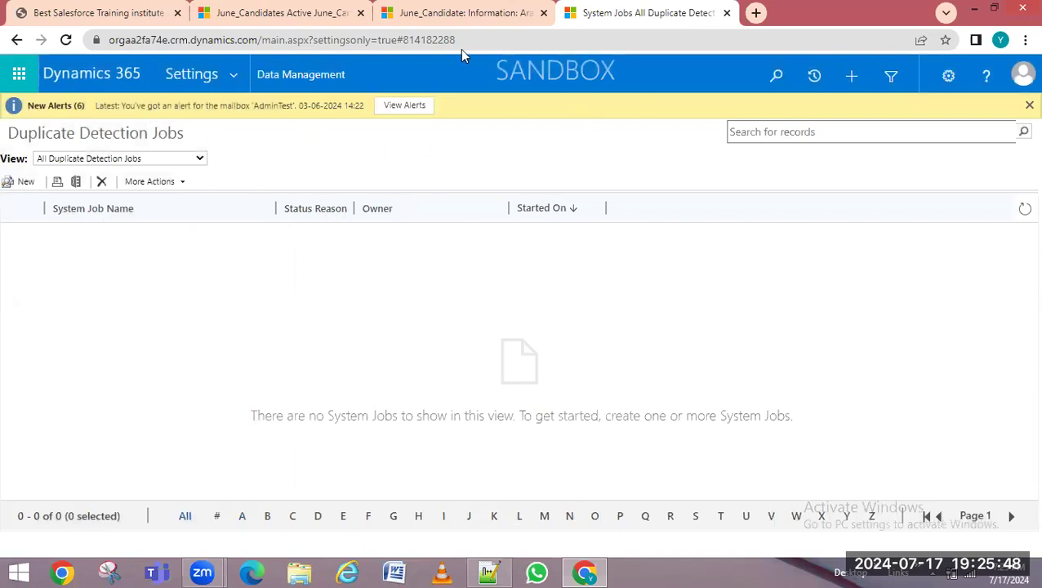
# Check the duplicate-detection notes in Notepad++ and return to the browser
pyautogui.click(423, 23)
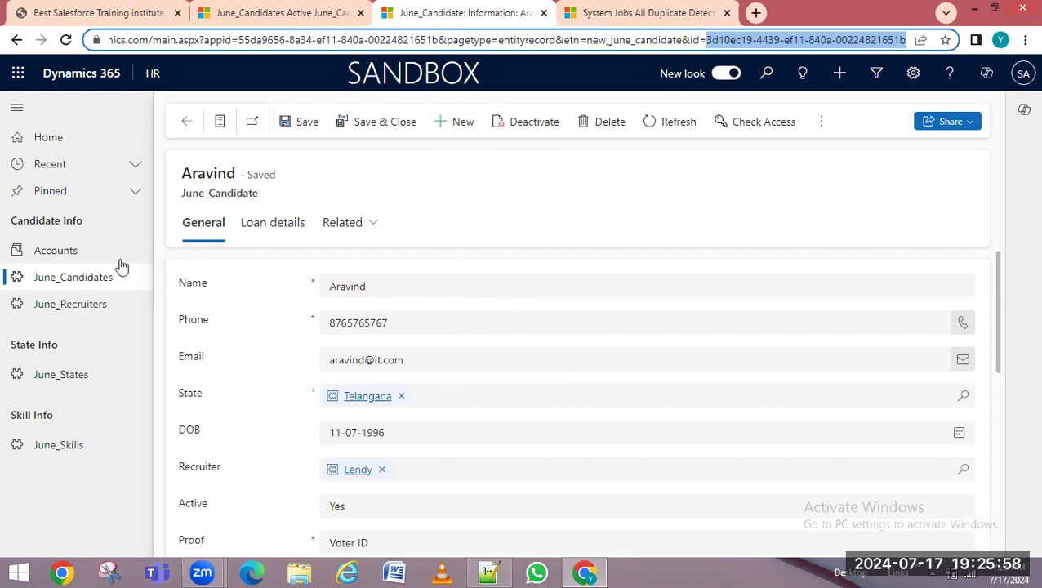
pyautogui.click(489, 572)
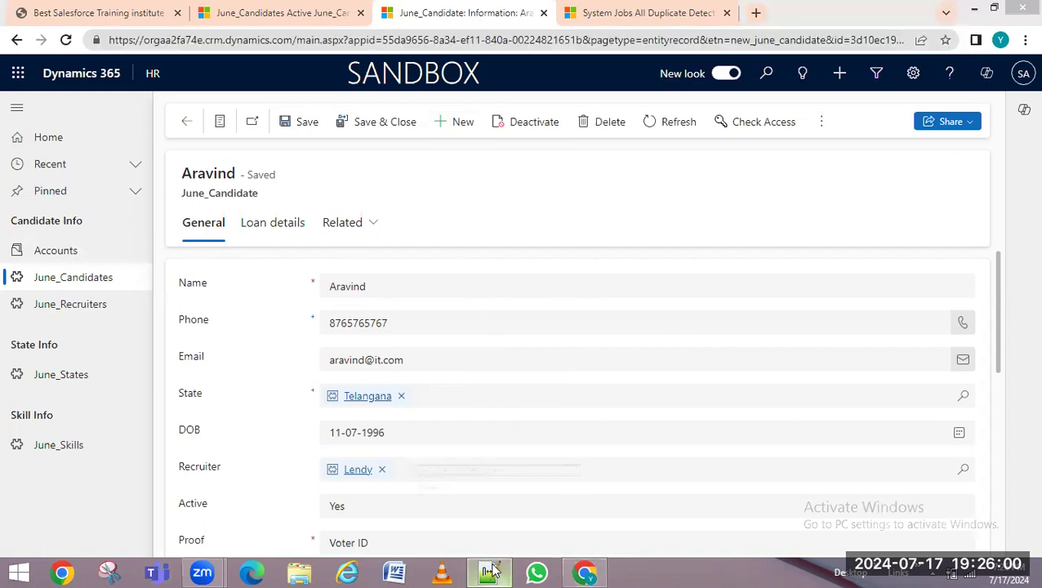
pyautogui.moveTo(103, 80); pyautogui.dragTo(237, 80)
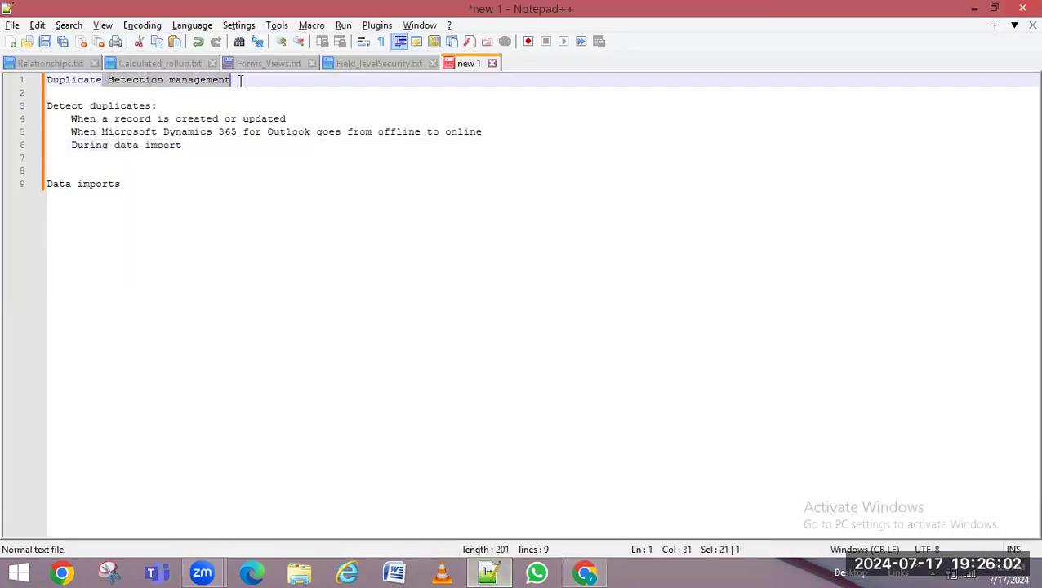
pyautogui.click(589, 572)
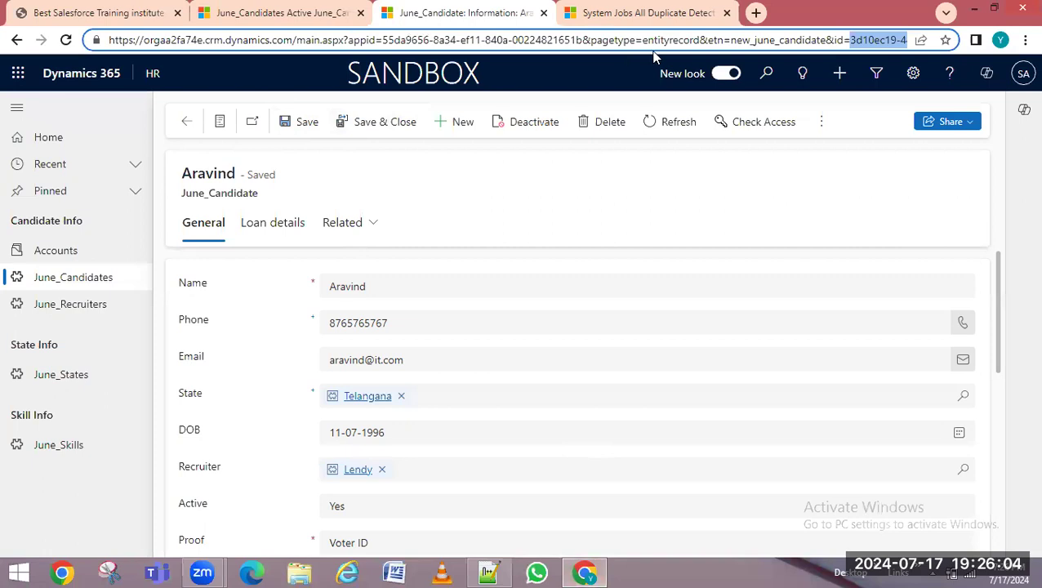
# From the Duplicate Detection Jobs tab, go to Data Management > Bulk Record Deletion
pyautogui.click(657, 15)
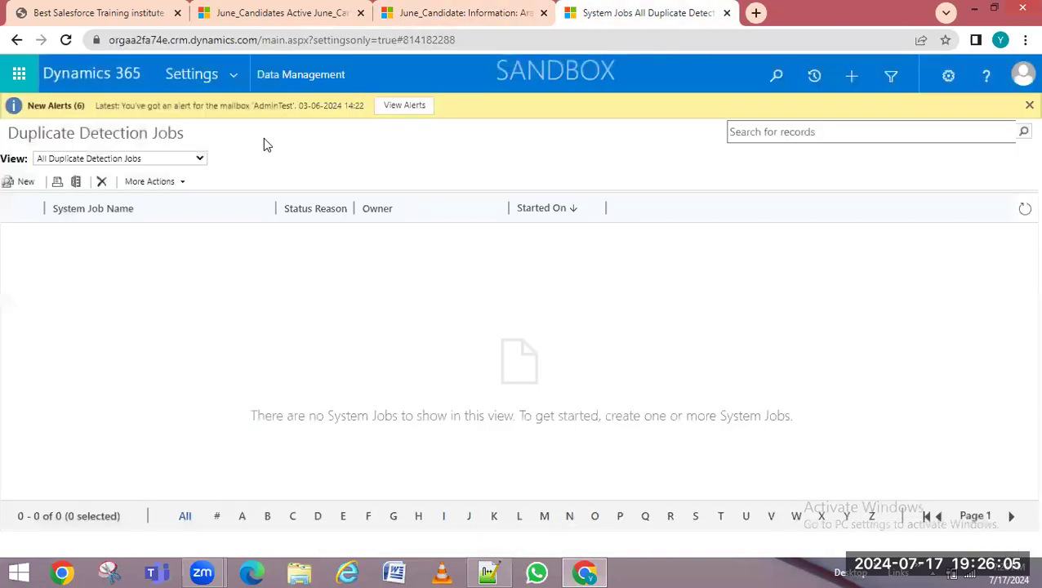
pyautogui.click(309, 74)
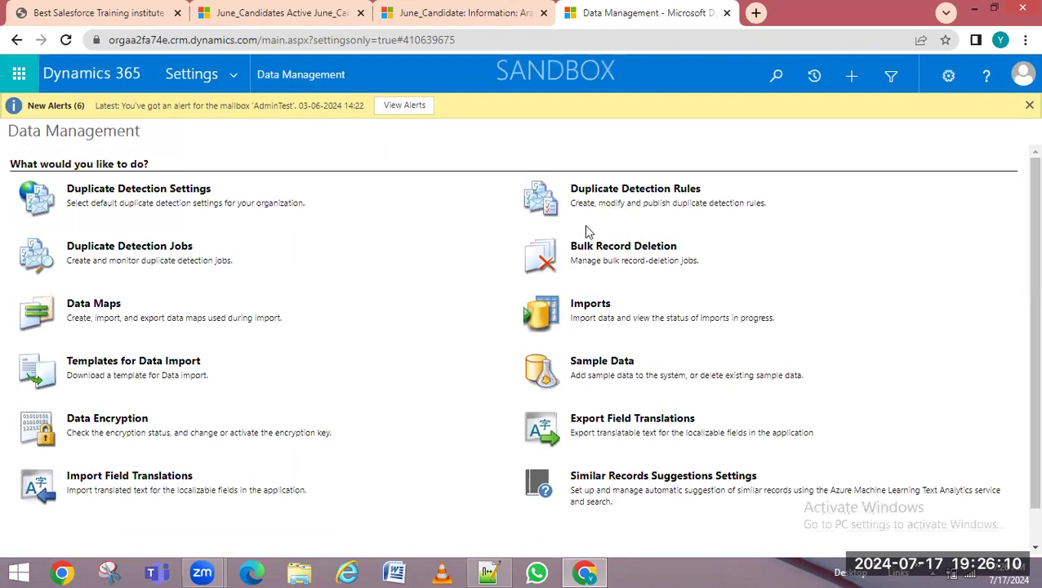
pyautogui.click(625, 247)
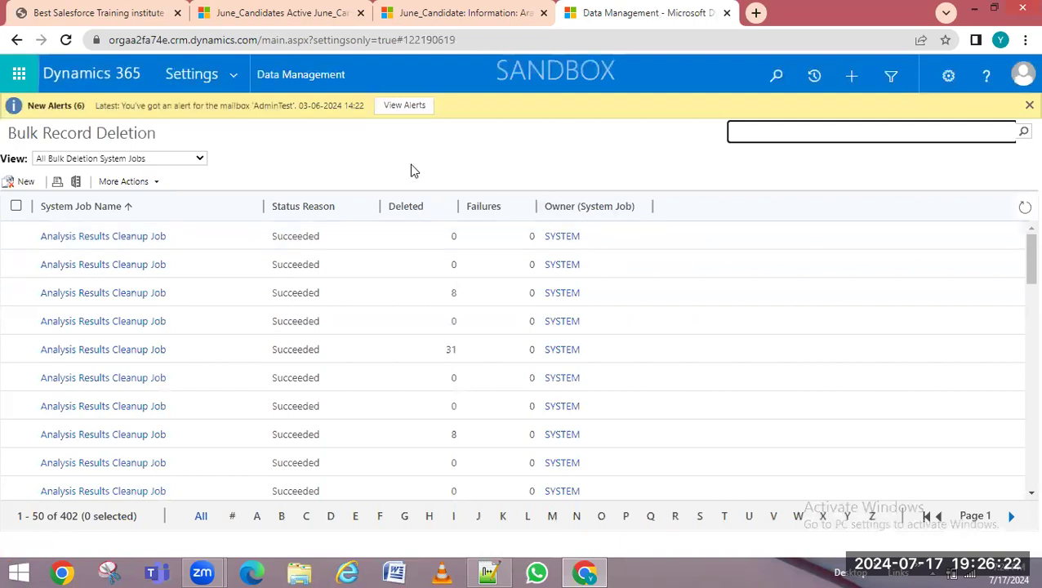
# Start a new bulk deletion with Look for June_Candidates and saved view Active June_Candidates
pyautogui.click(18, 183)
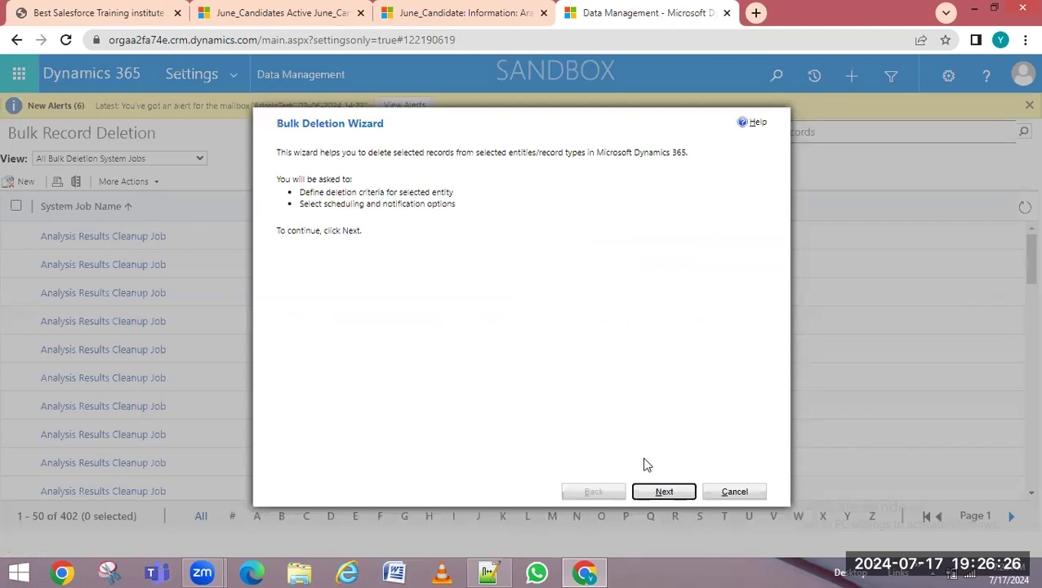
pyautogui.moveTo(278, 124); pyautogui.dragTo(290, 124)
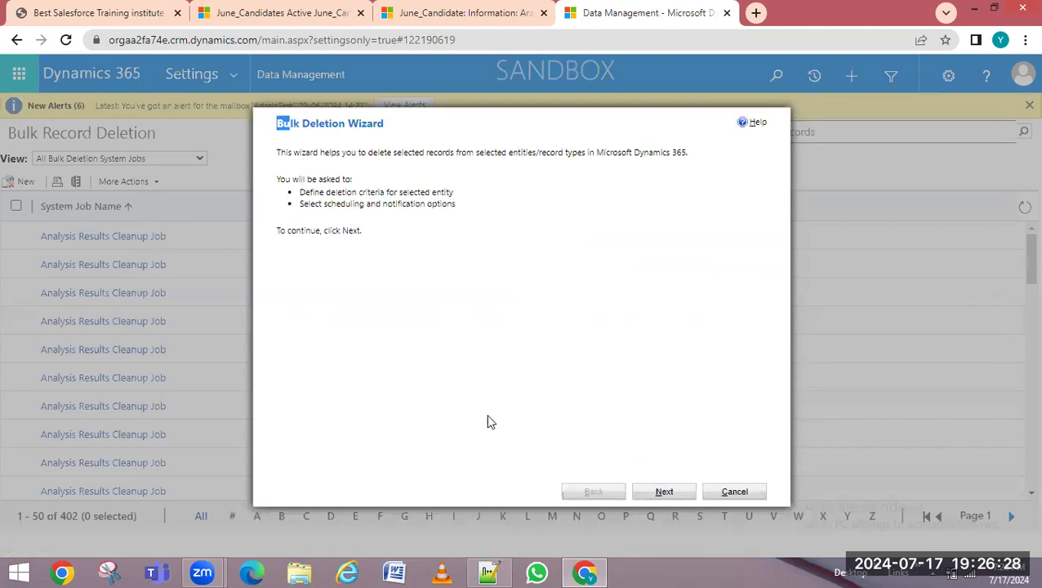
pyautogui.click(653, 492)
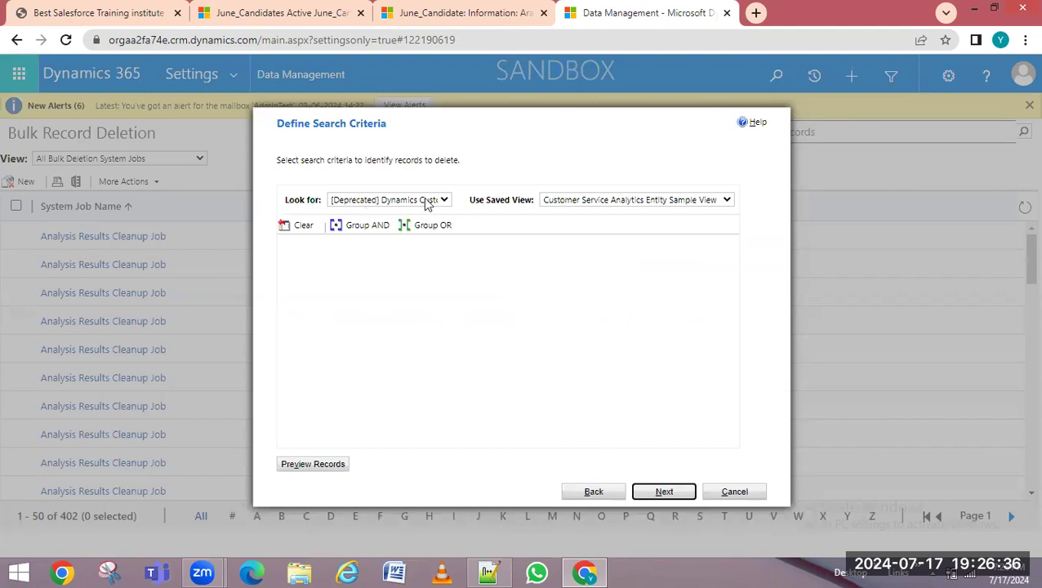
pyautogui.click(380, 202)
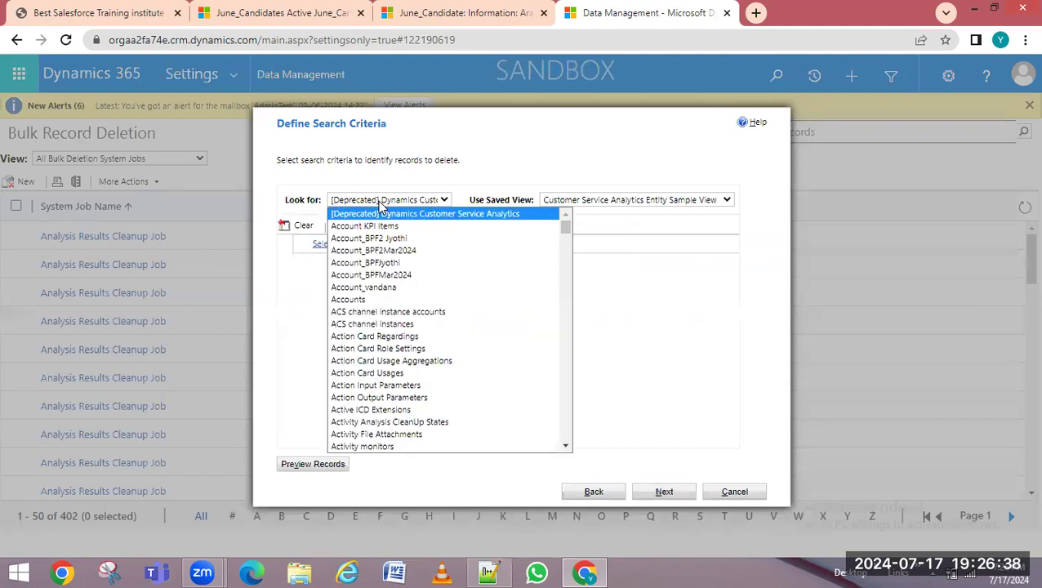
pyautogui.write('june')
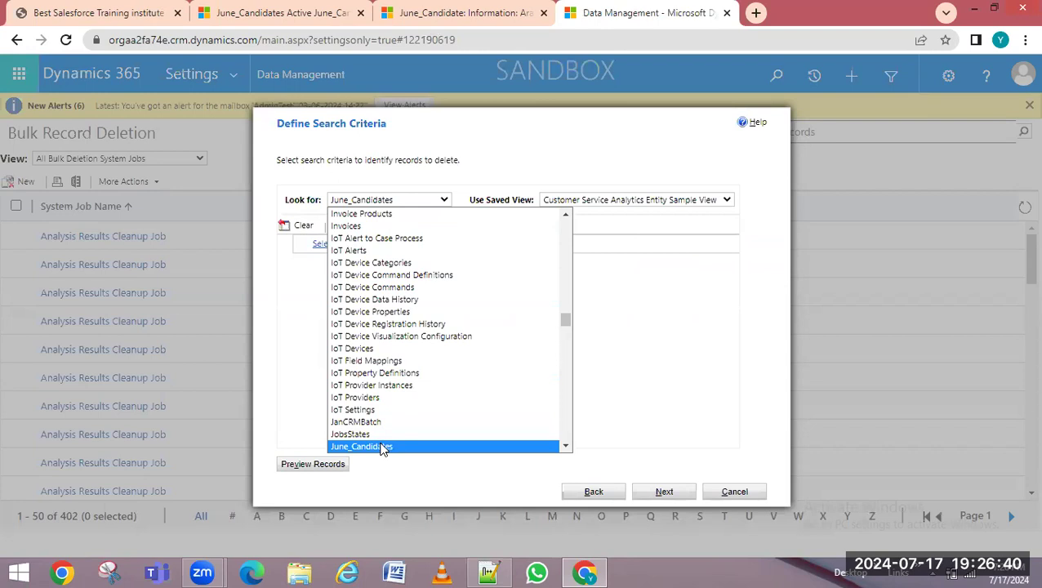
pyautogui.click(384, 446)
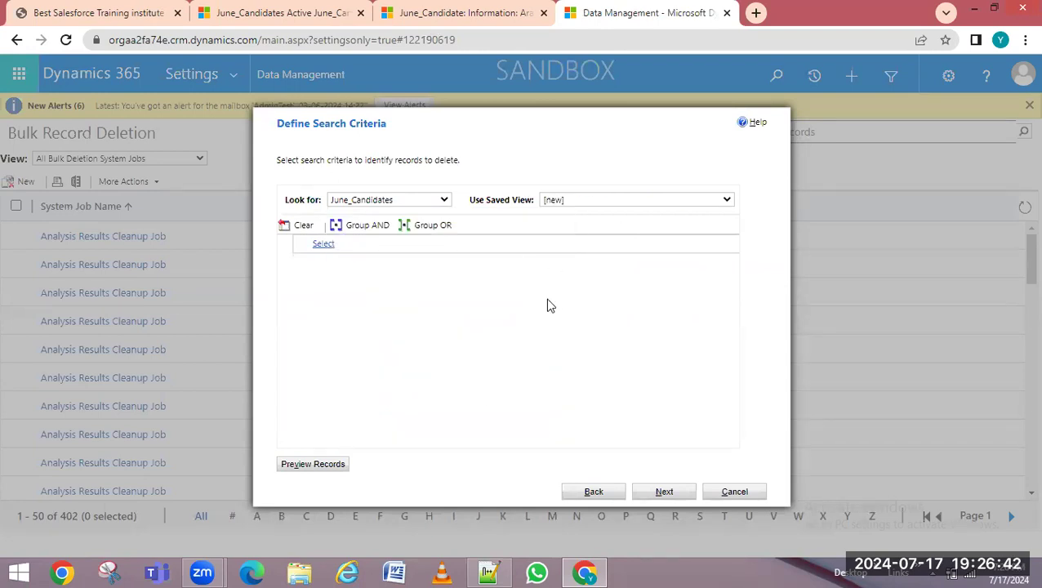
pyautogui.click(575, 202)
pyautogui.click(586, 236)
# Add the condition State Equals Tamil Nadu and preview the matching records
pyautogui.click(358, 272)
pyautogui.click(359, 272)
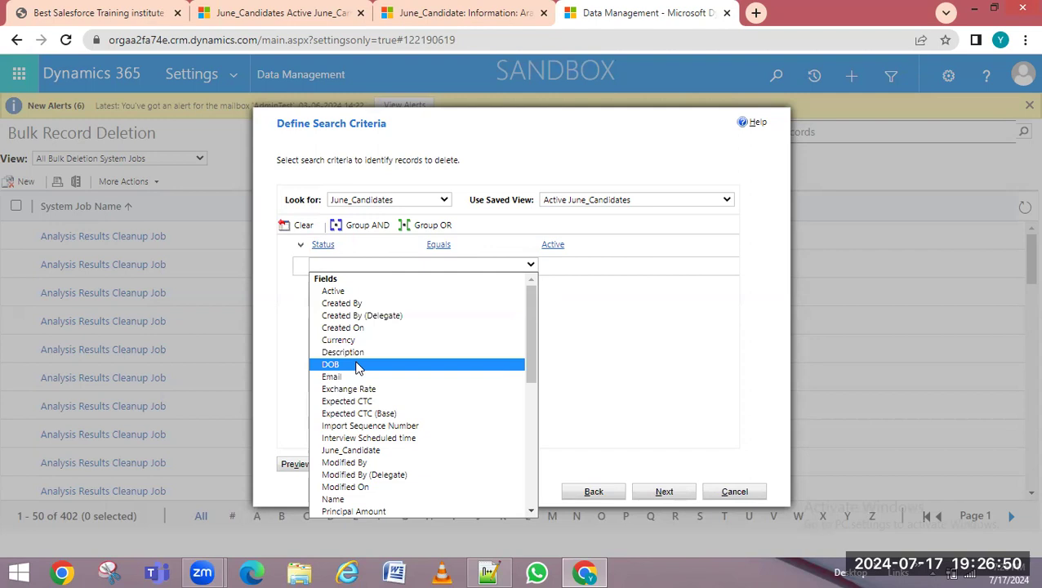
pyautogui.press('s')
pyautogui.press('Return')
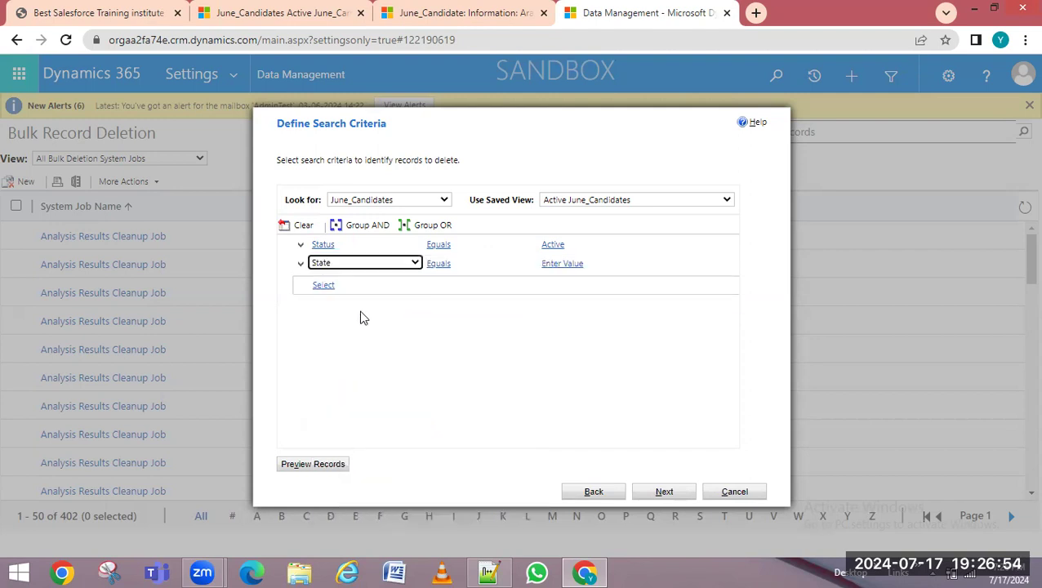
pyautogui.click(563, 263)
pyautogui.click(641, 267)
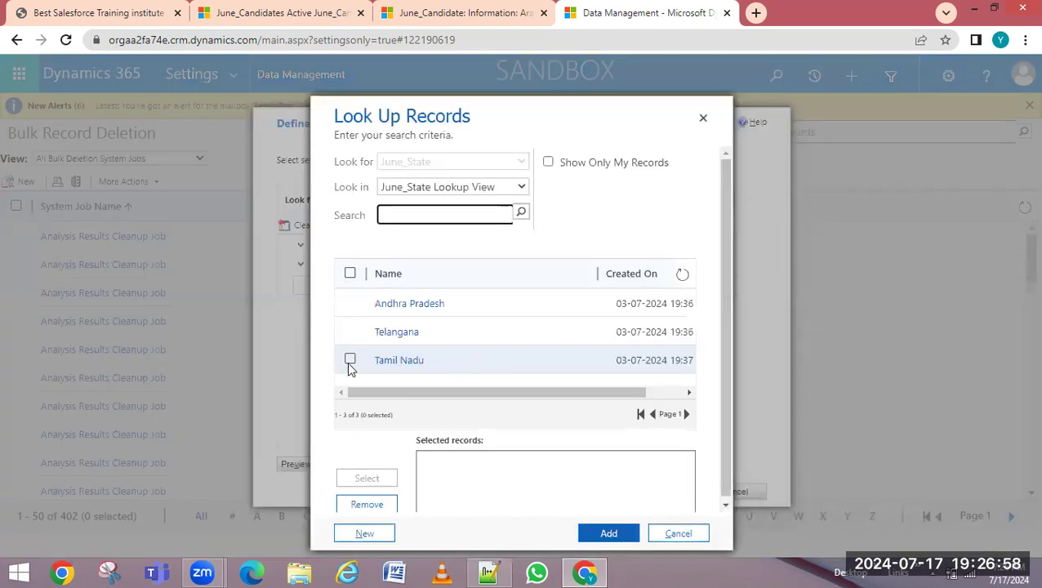
pyautogui.click(349, 360)
pyautogui.click(370, 480)
pyautogui.click(604, 535)
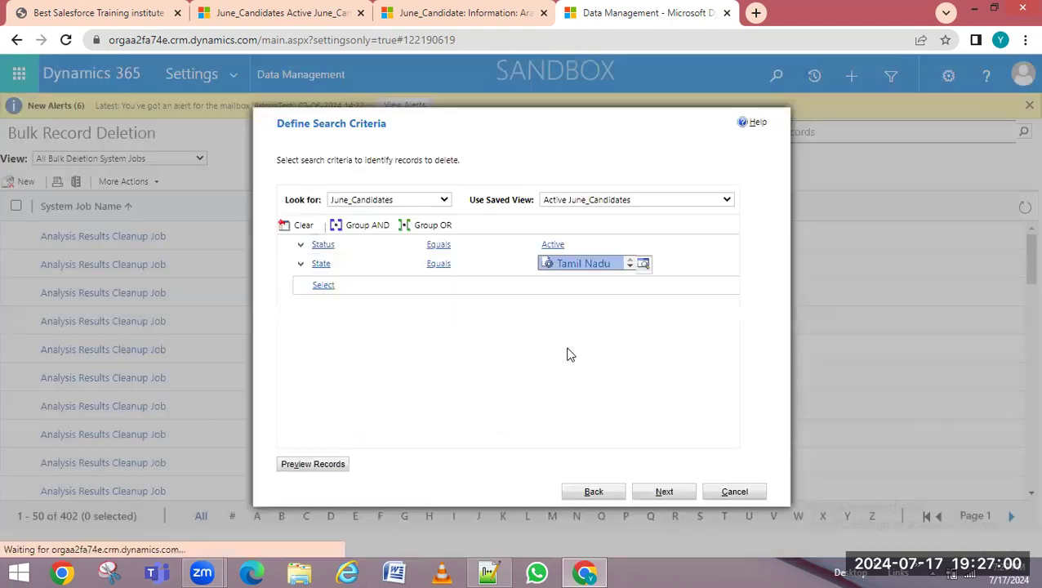
pyautogui.click(299, 465)
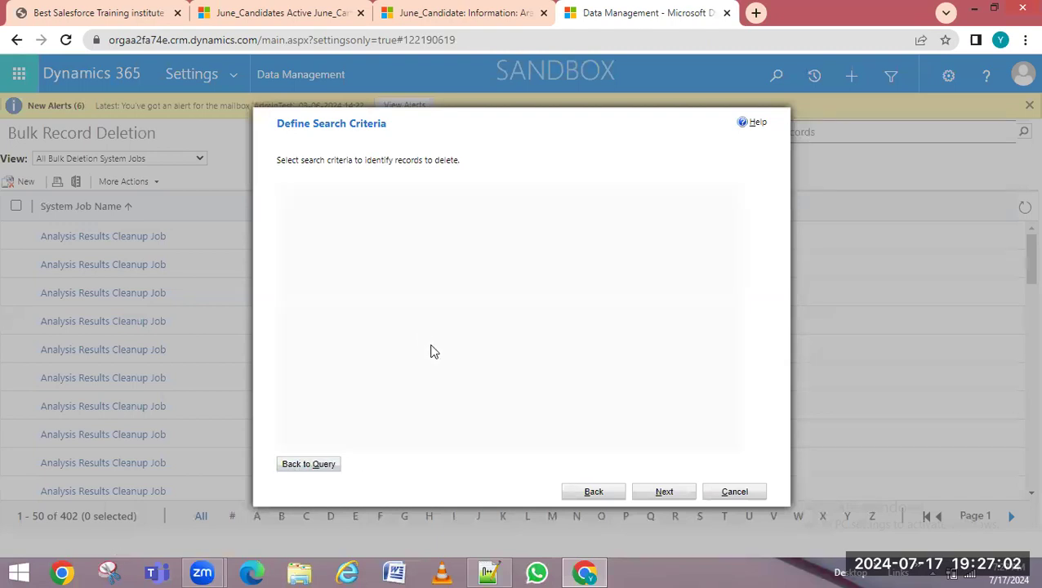
pyautogui.click(661, 493)
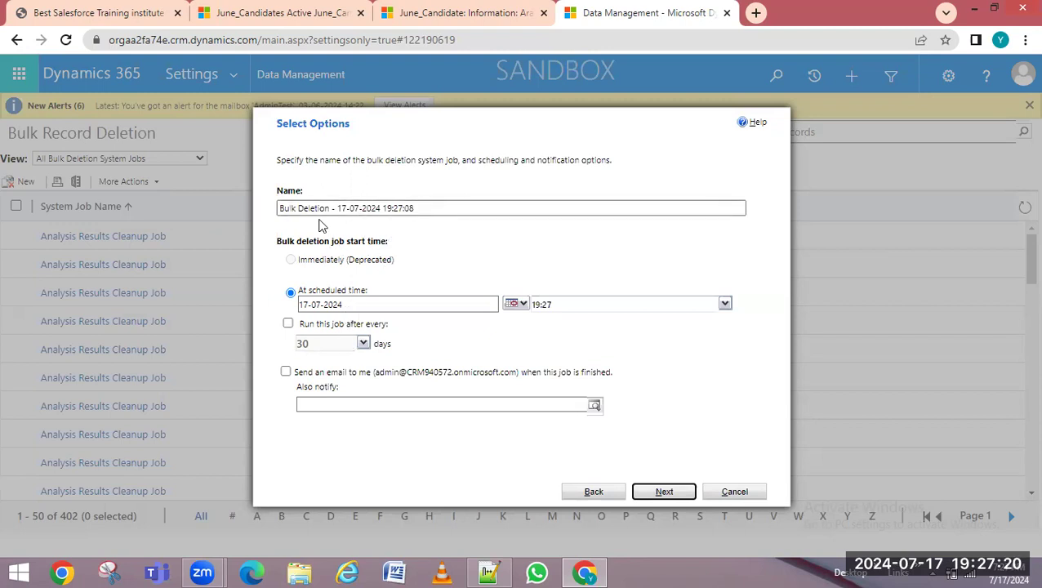
pyautogui.click(611, 493)
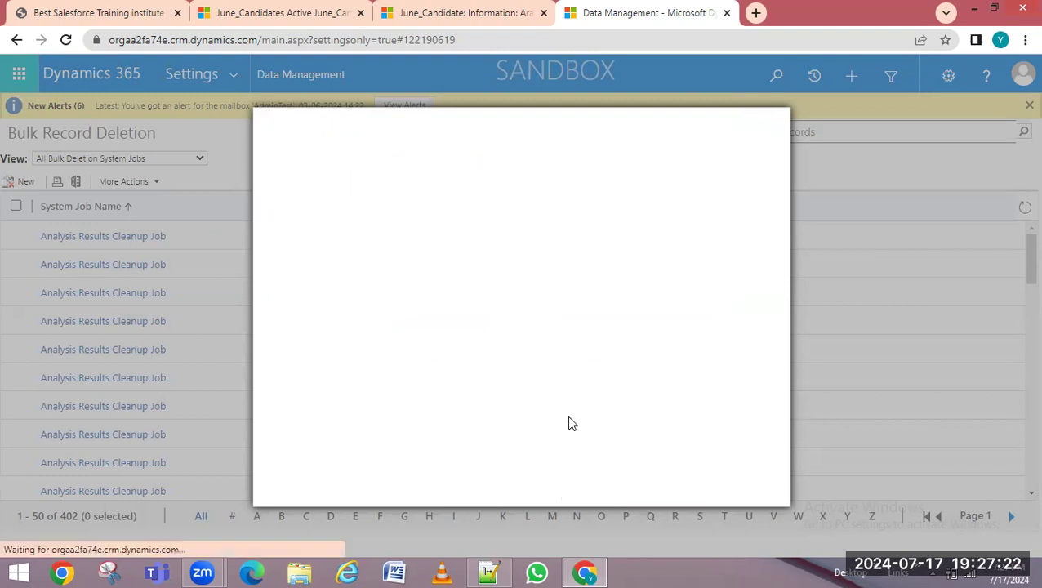
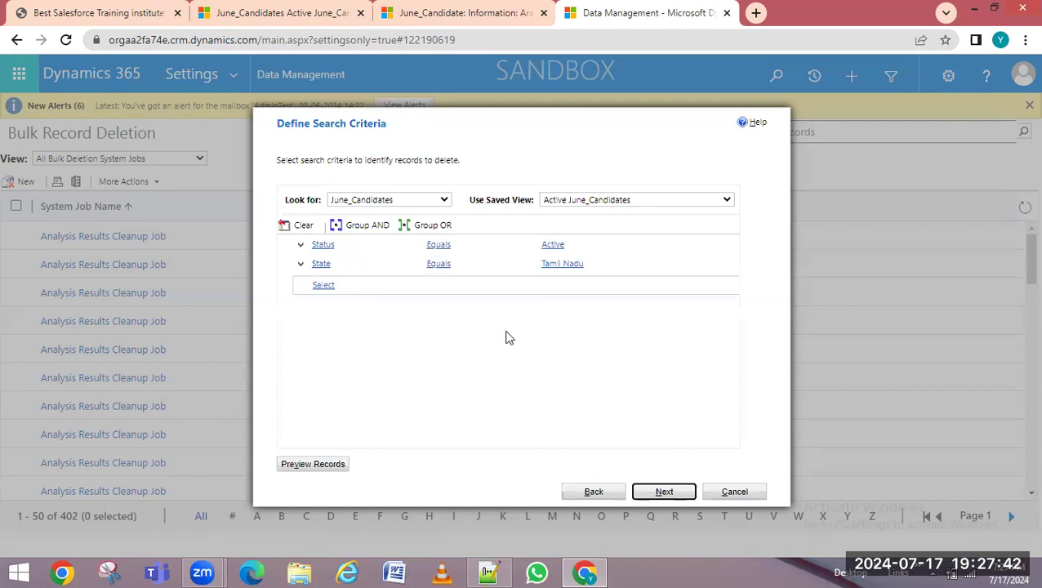
# Set the June_Candidates deletion job to recur every 30 days and advance the wizard
pyautogui.click(662, 491)
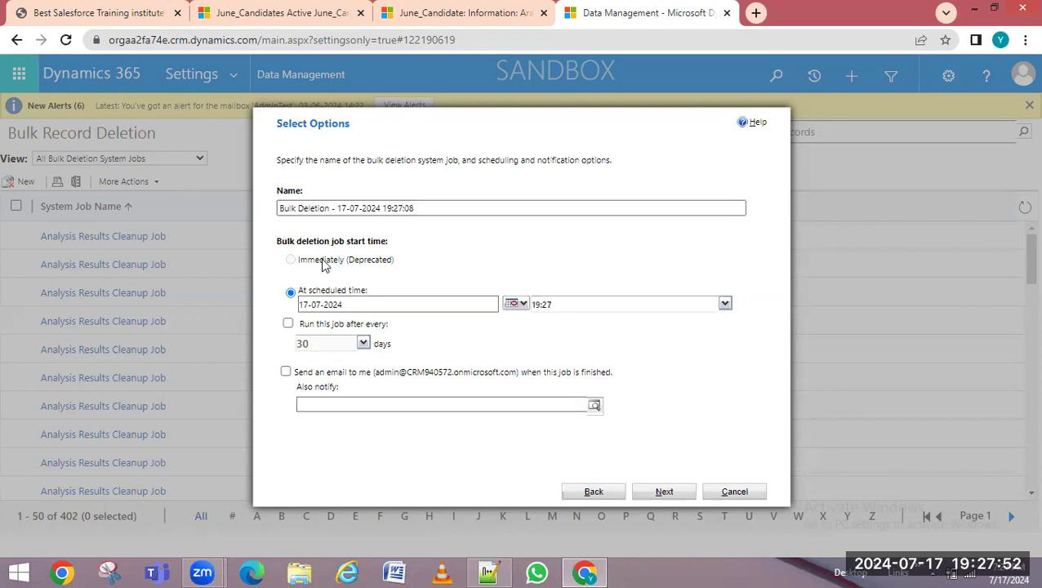
pyautogui.moveTo(302, 263); pyautogui.dragTo(416, 259)
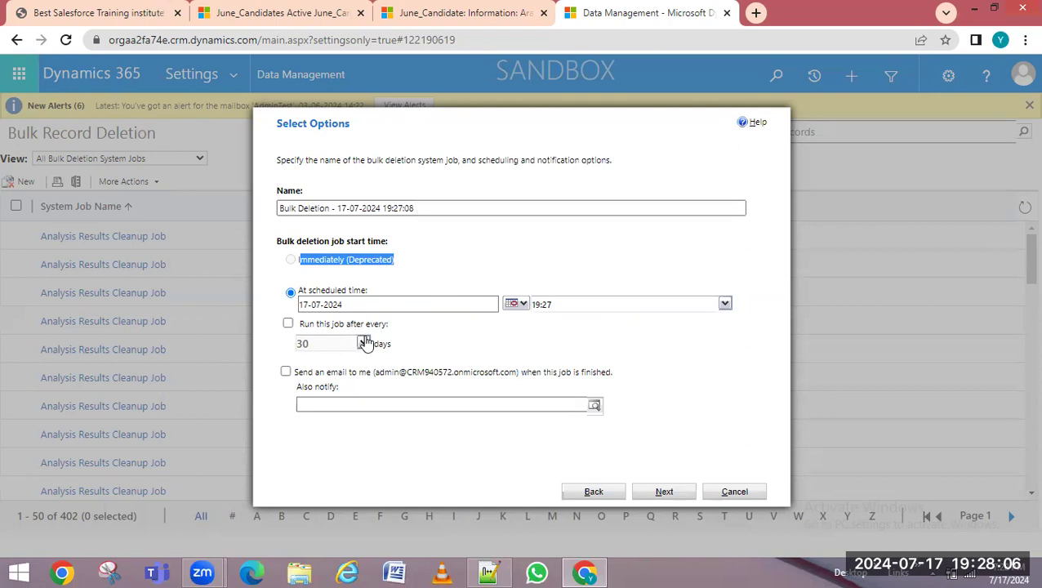
pyautogui.click(288, 324)
pyautogui.click(363, 343)
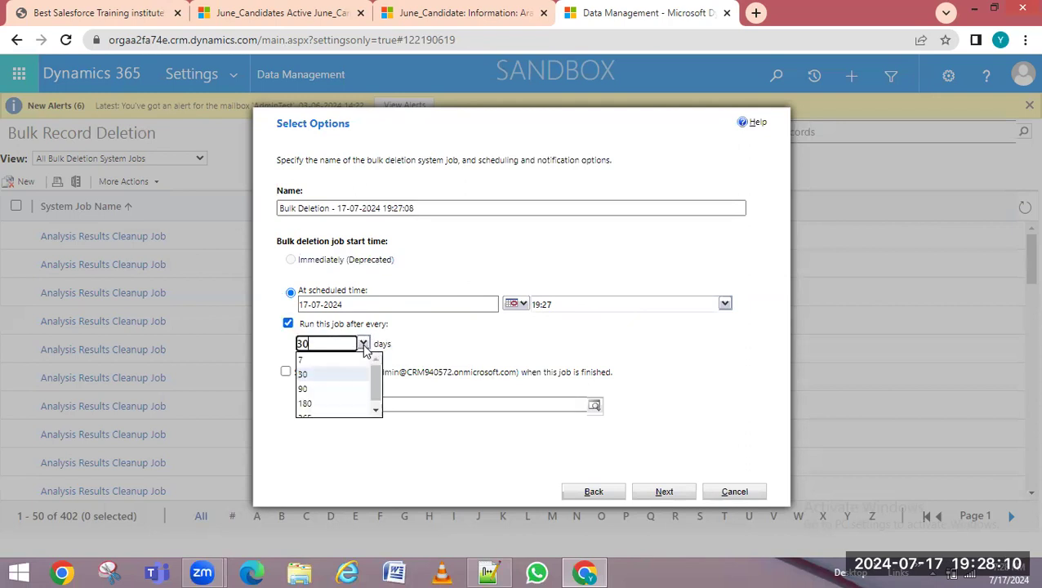
pyautogui.click(521, 327)
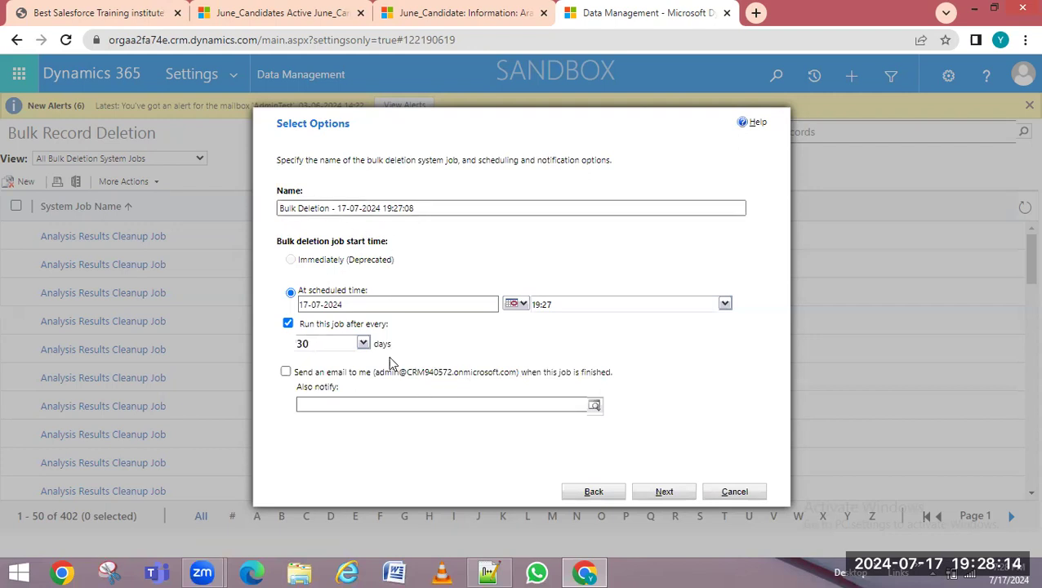
pyautogui.moveTo(310, 376); pyautogui.dragTo(549, 380)
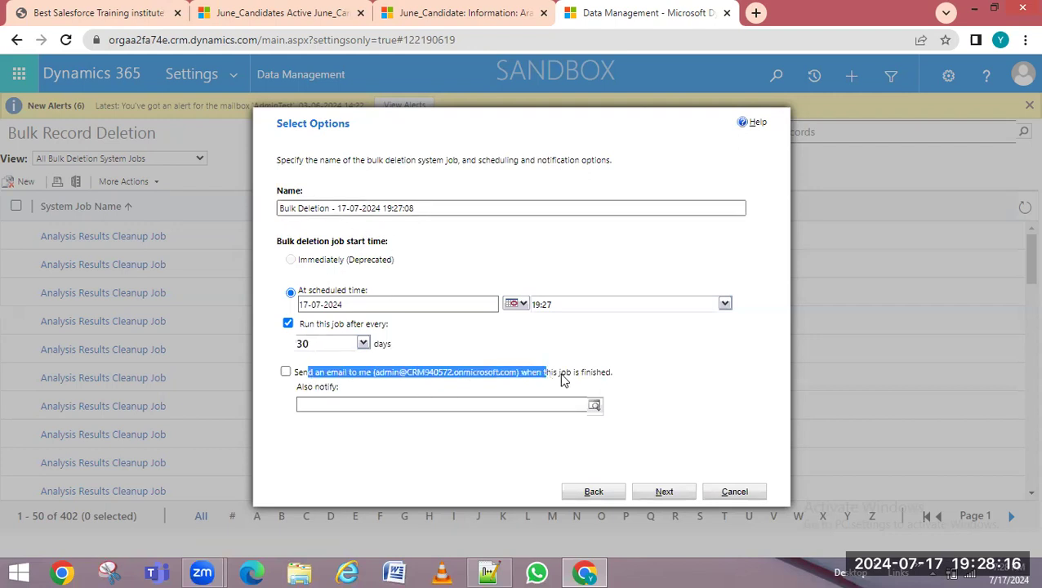
pyautogui.click(683, 495)
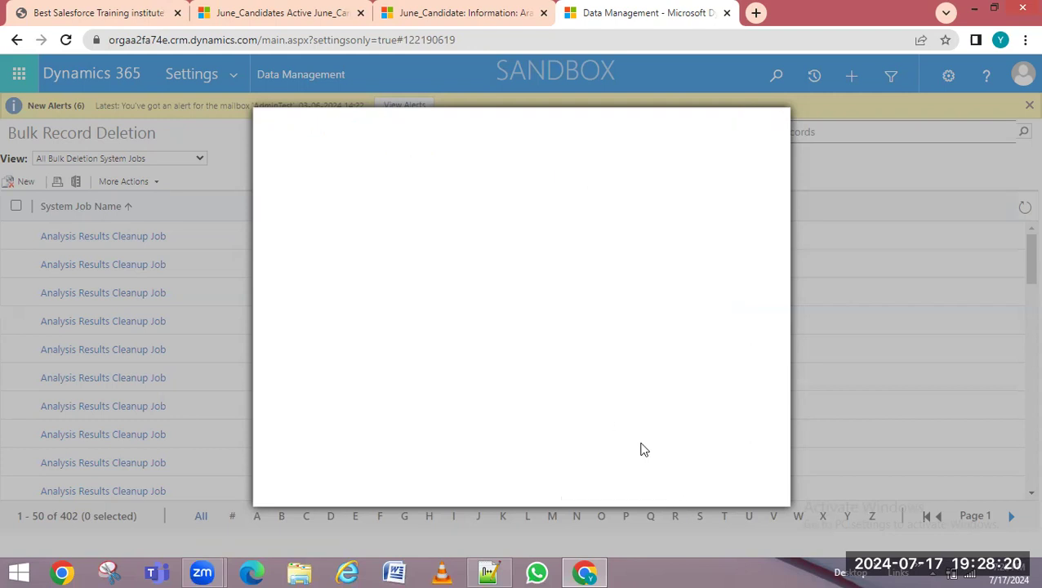
# Step back through the bulk deletion wizard and cancel it without saving
pyautogui.click(594, 494)
pyautogui.click(590, 493)
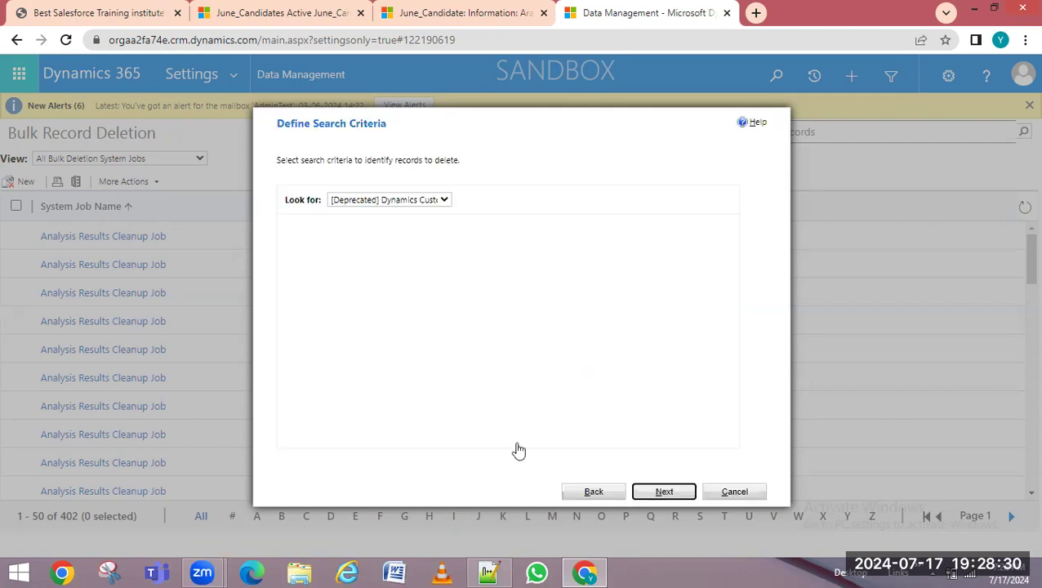
pyautogui.press('Escape')
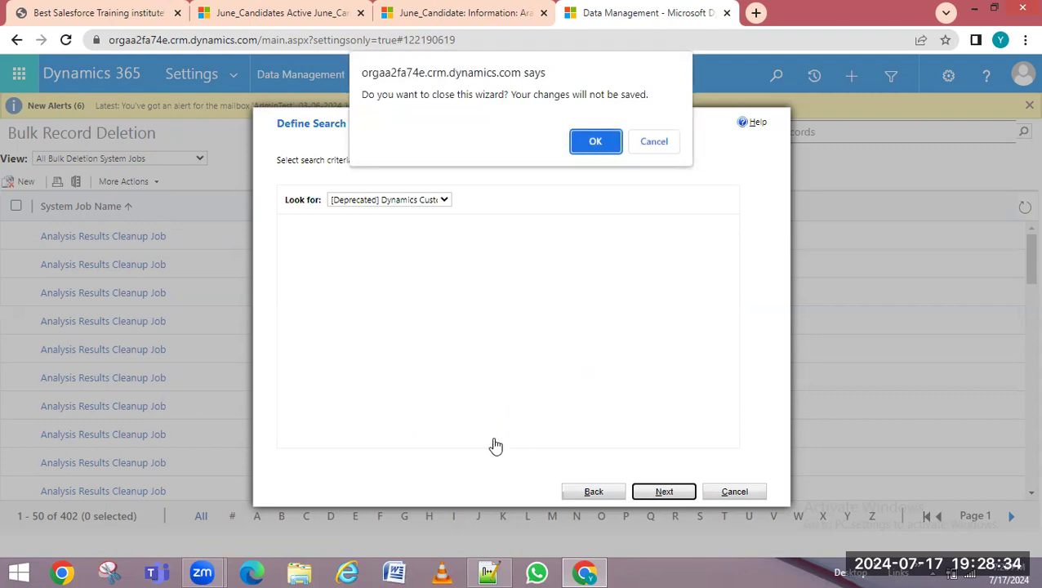
pyautogui.click(643, 147)
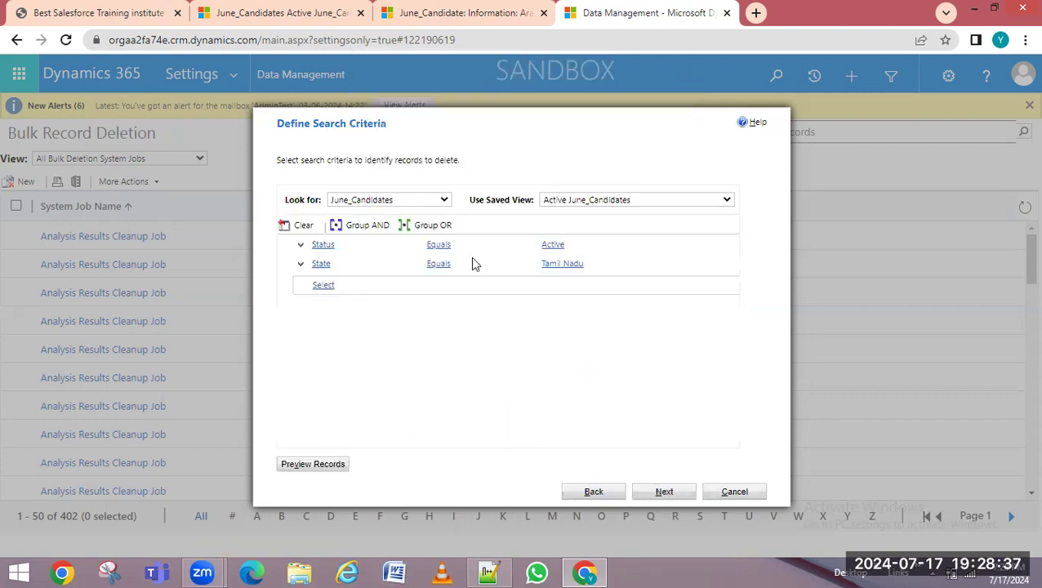
pyautogui.click(732, 492)
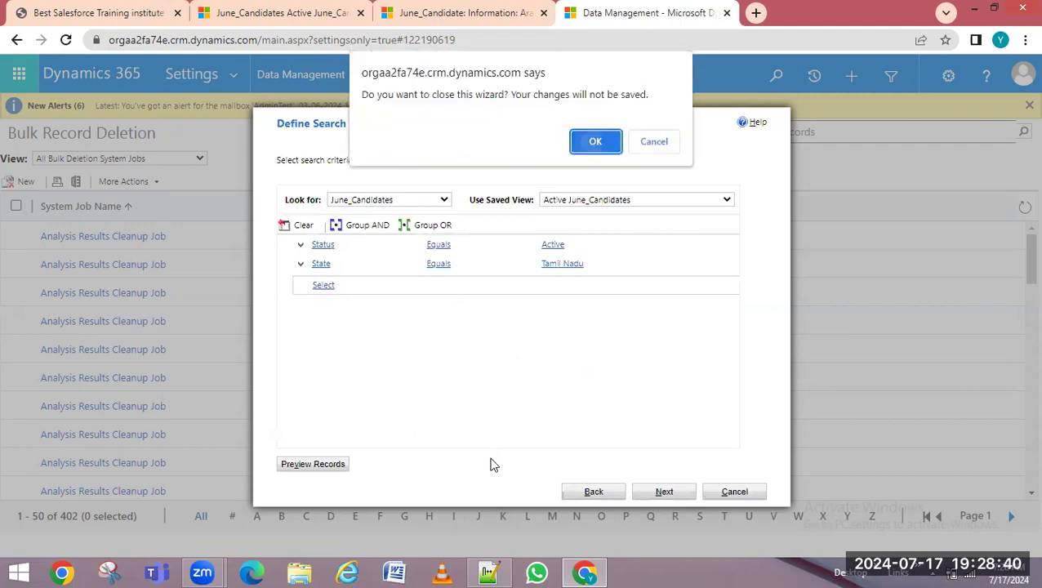
pyautogui.press('Return')
# Review the 'Data imports' notes in Notepad++, then minimize the notes
pyautogui.click(500, 570)
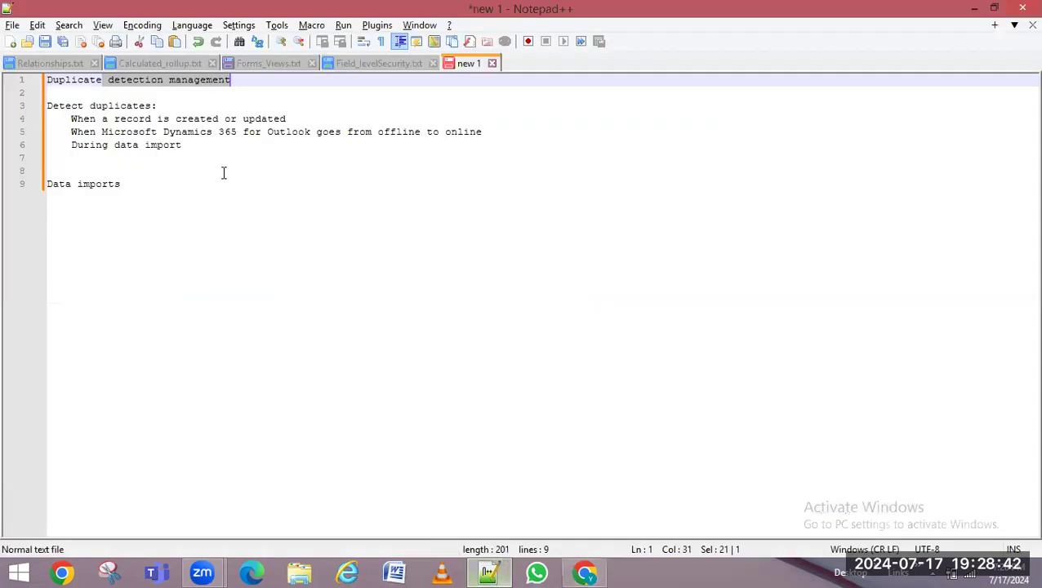
pyautogui.click(133, 183)
pyautogui.hotkey('shift', 'Up')
pyautogui.hotkey('shift', 'Home')
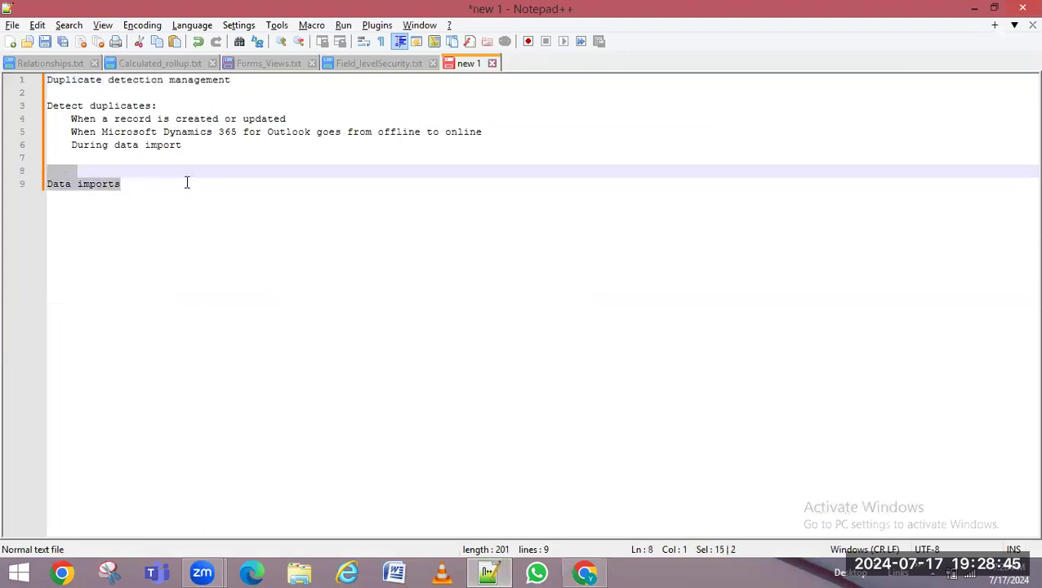
pyautogui.click(973, 8)
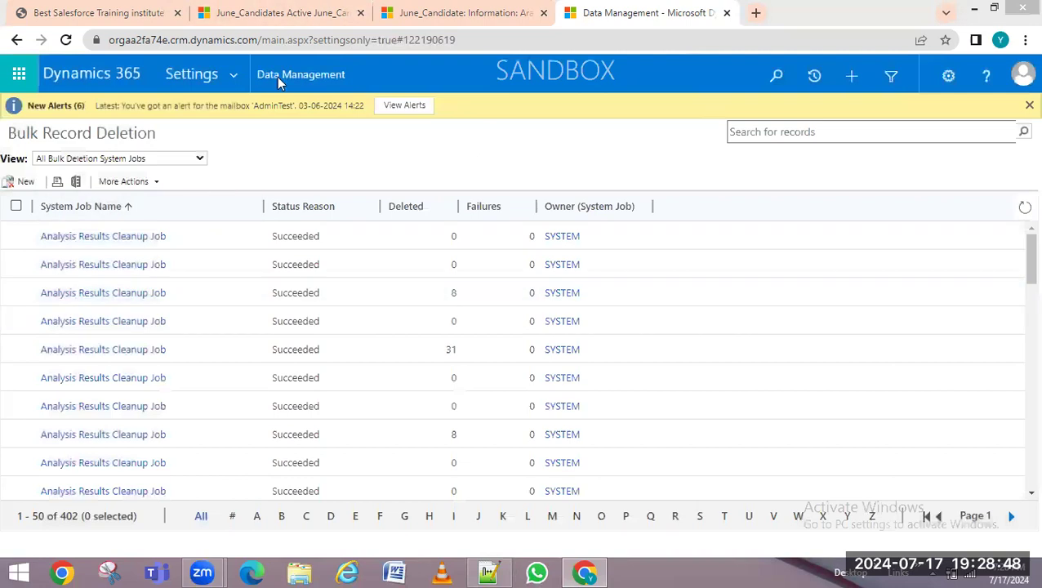
# In the Active June_Candidates list, uncheck both Ashok rows
pyautogui.click(271, 18)
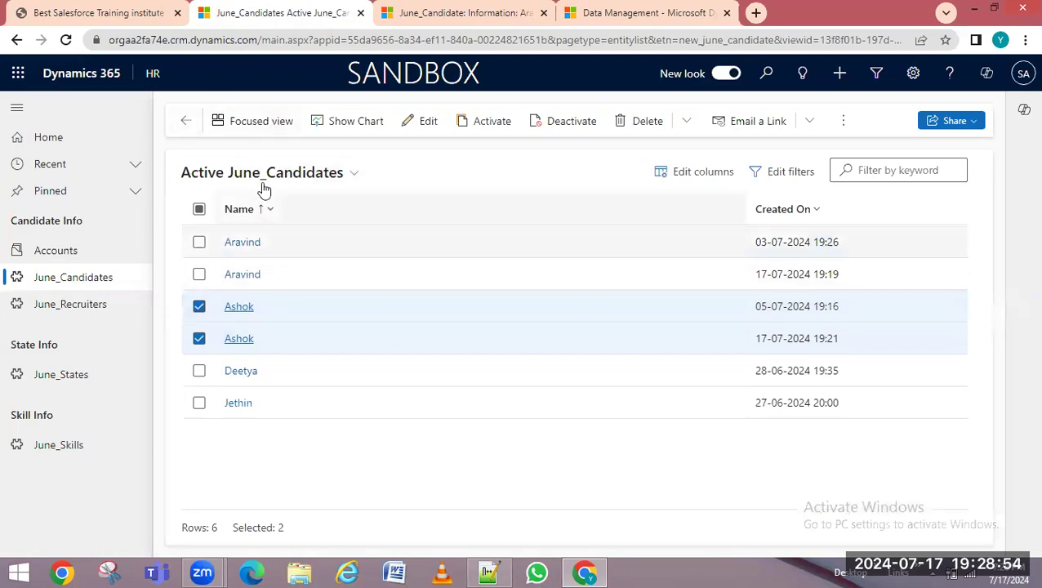
pyautogui.click(198, 338)
pyautogui.click(199, 307)
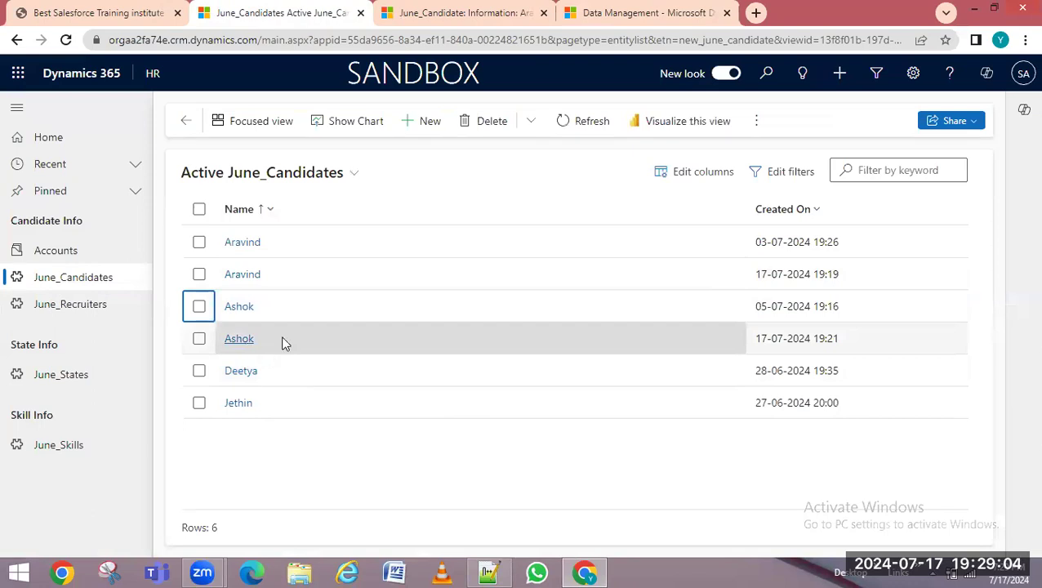
# Open the first Ashok record, scroll through its details, and return to the list
pyautogui.click(247, 308)
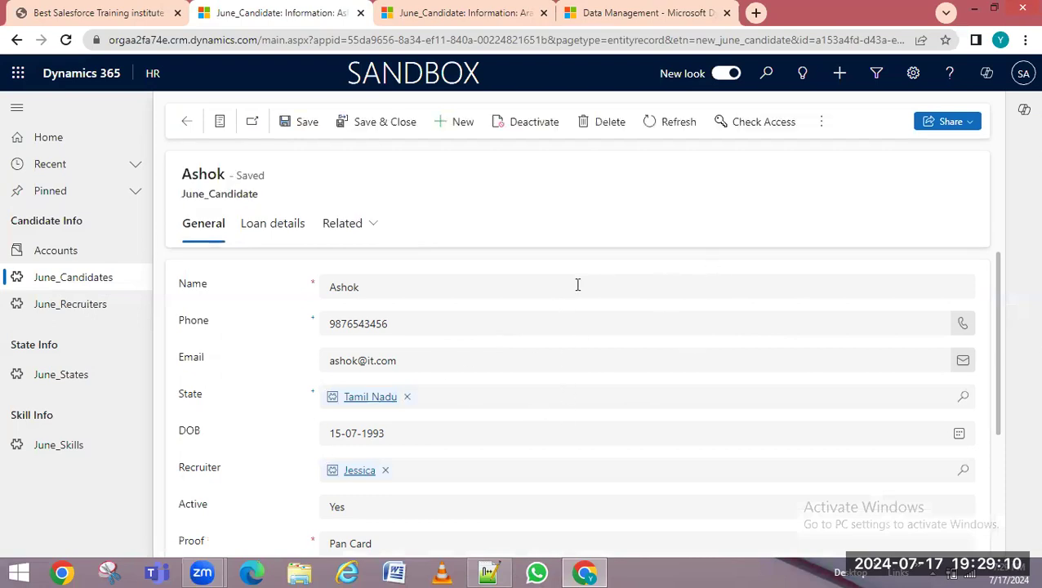
pyautogui.click(822, 122)
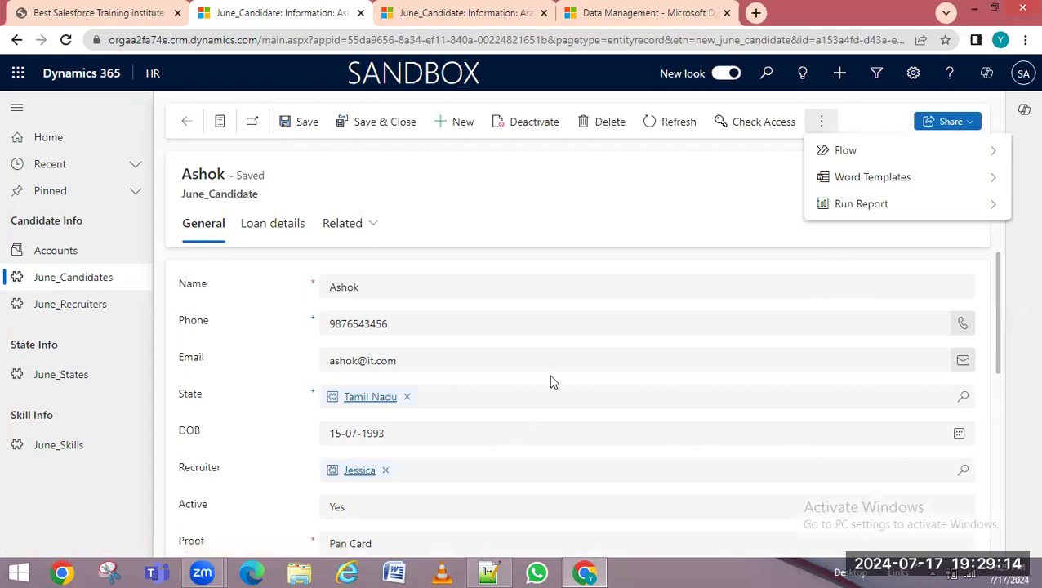
pyautogui.click(470, 219)
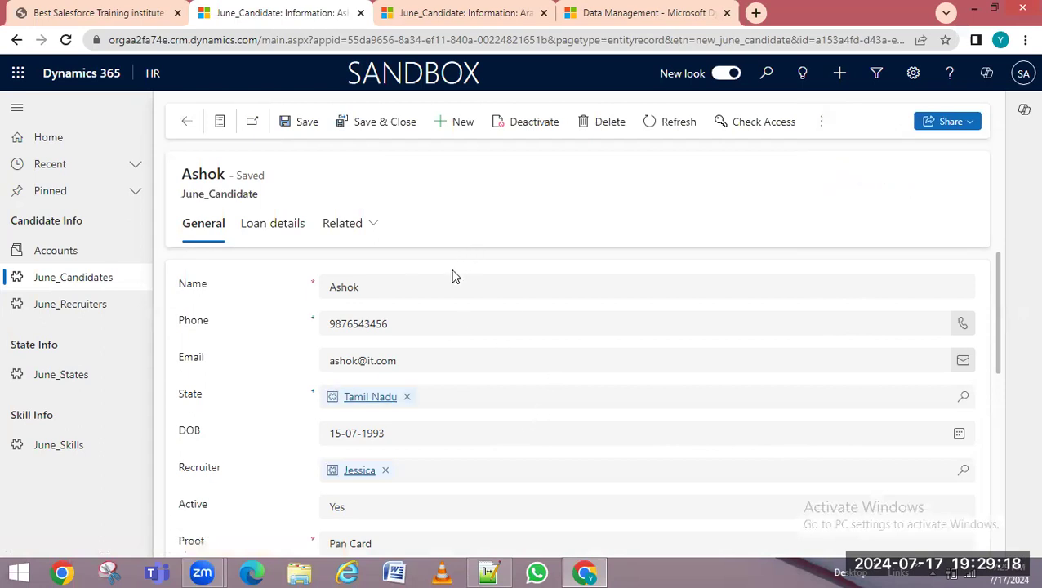
pyautogui.scroll(-3, 520, 420)
pyautogui.click(405, 432)
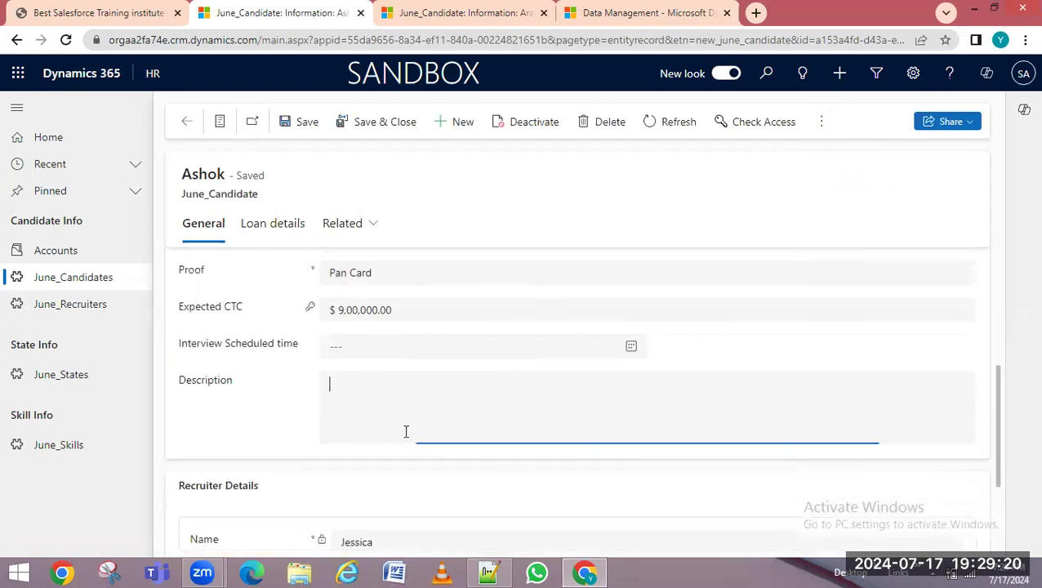
pyautogui.scroll(-2, 481, 411)
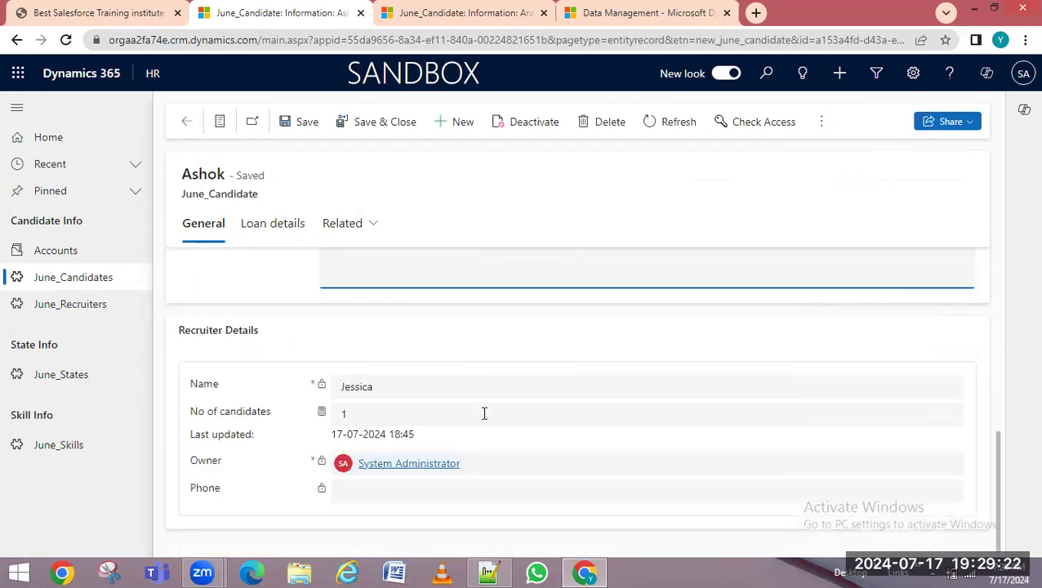
pyautogui.scroll(5, 484, 413)
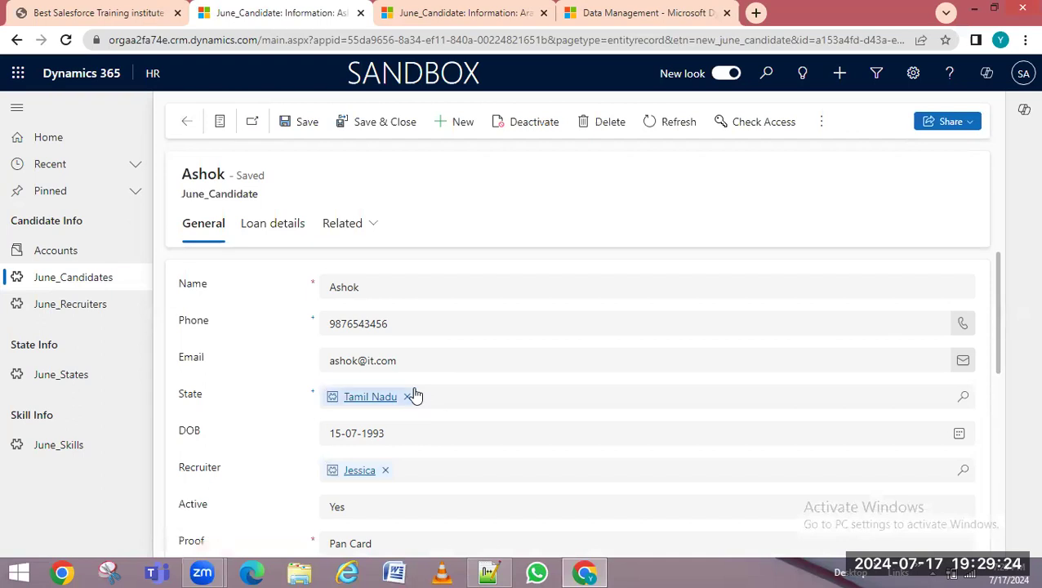
pyautogui.scroll(-5, 415, 396)
pyautogui.scroll(3, 300, 403)
pyautogui.moveTo(230, 501); pyautogui.dragTo(186, 497)
pyautogui.click(187, 121)
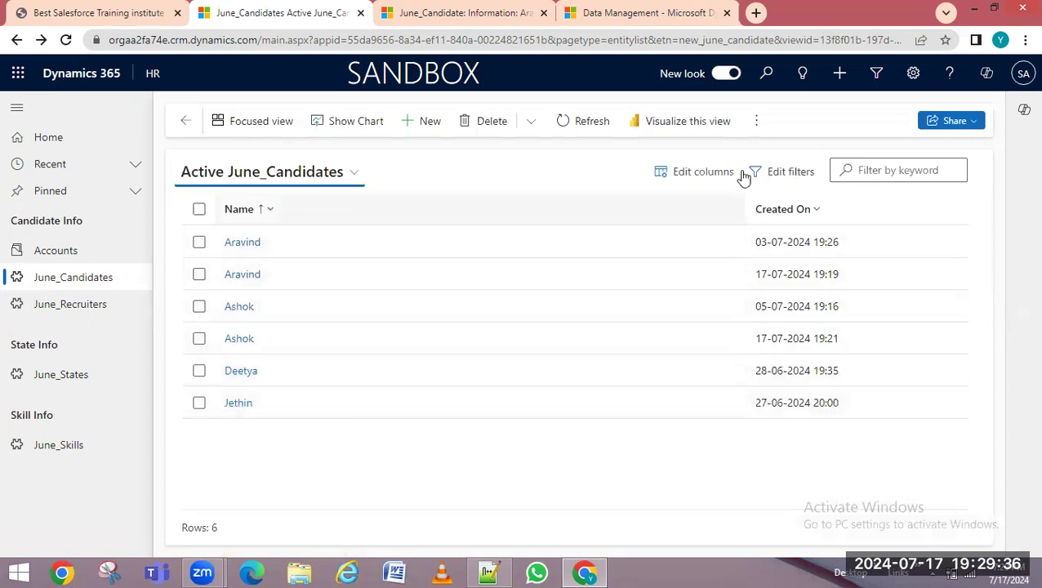
# Start a Dynamic Worksheet Excel export of the Active June_Candidates list
pyautogui.click(757, 124)
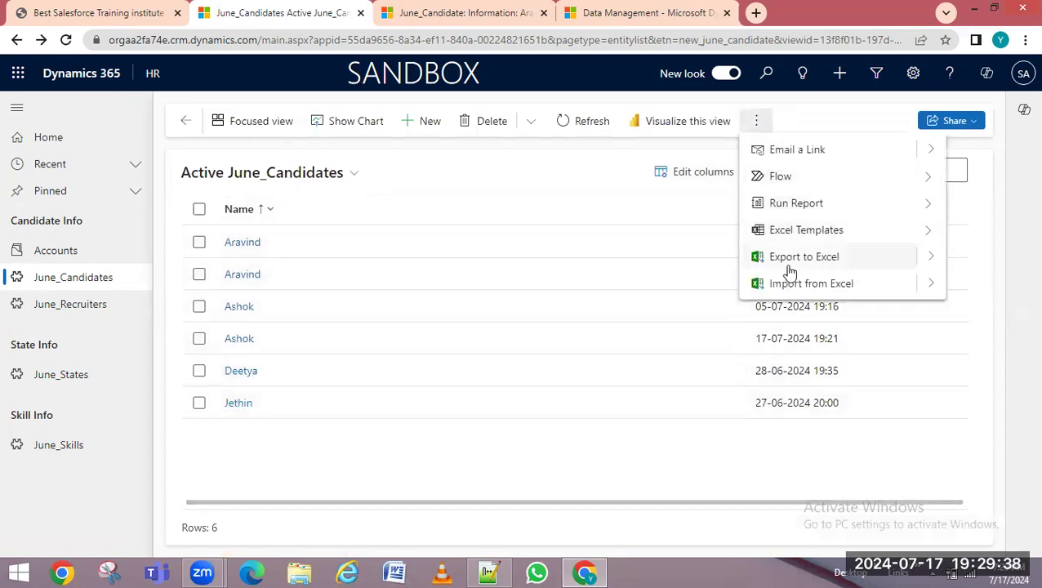
pyautogui.click(930, 259)
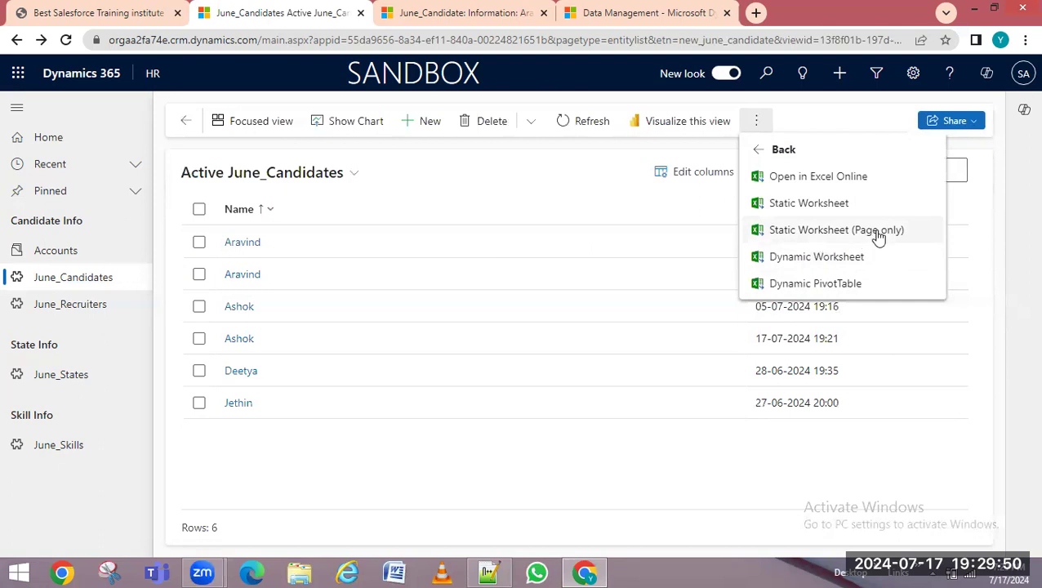
pyautogui.click(808, 260)
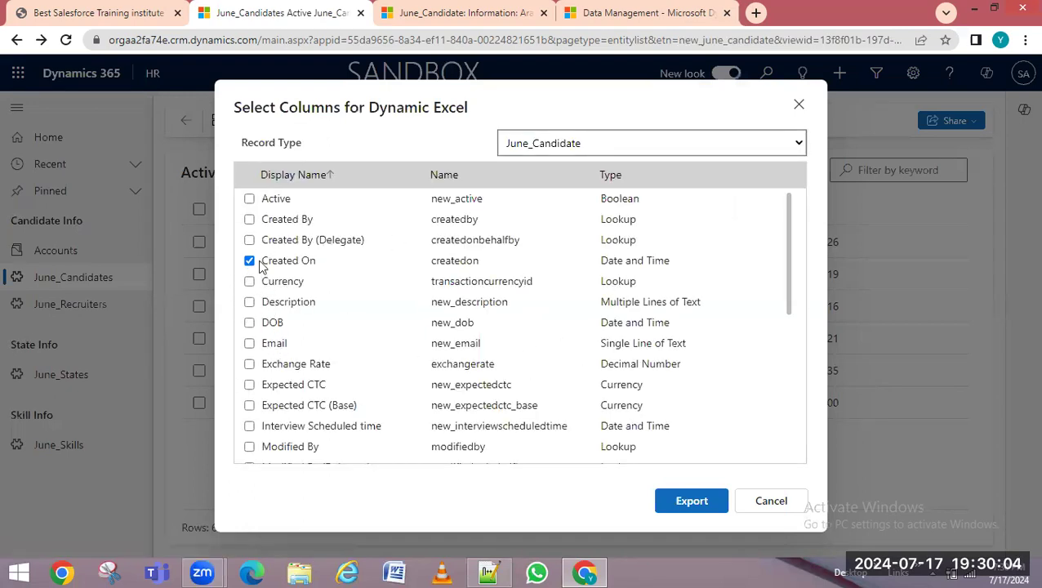
pyautogui.scroll(-3, 300, 422)
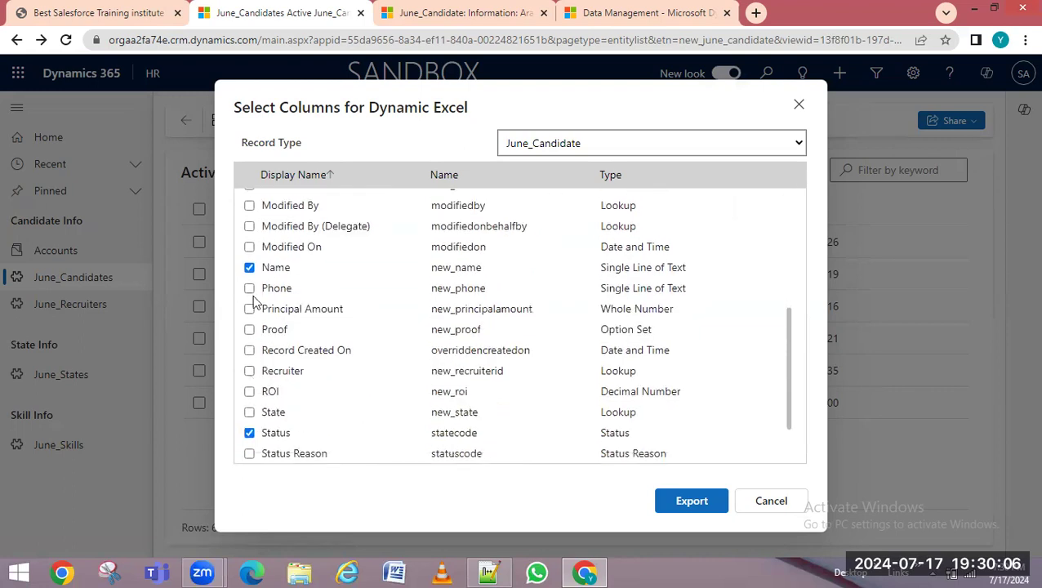
pyautogui.scroll(-2, 281, 426)
pyautogui.scroll(5, 276, 347)
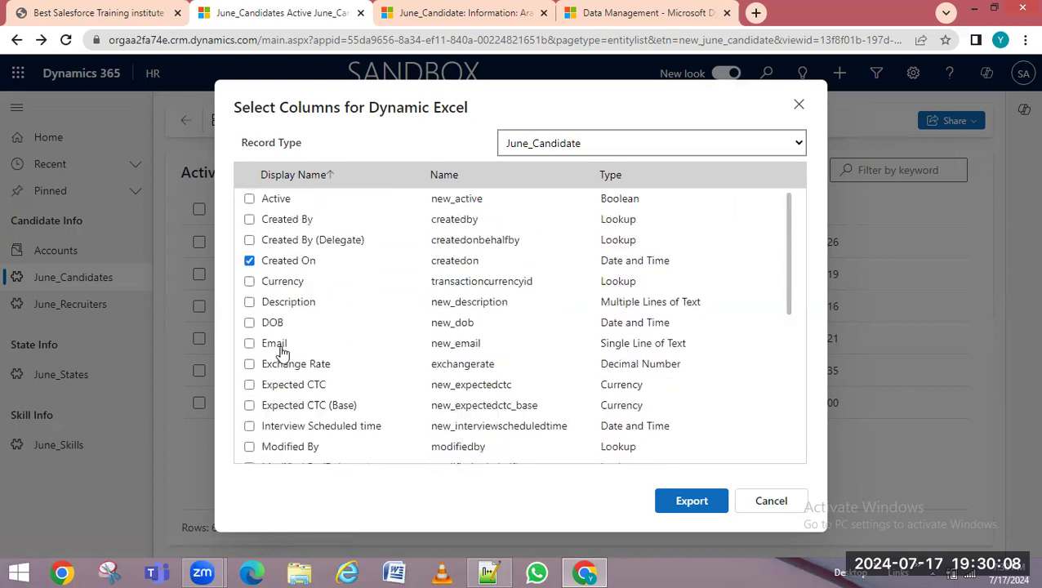
# Include DOB, Email, Expected CTC, Phone, Principal Amount and Proof columns, then export
pyautogui.click(249, 323)
pyautogui.click(249, 343)
pyautogui.click(249, 384)
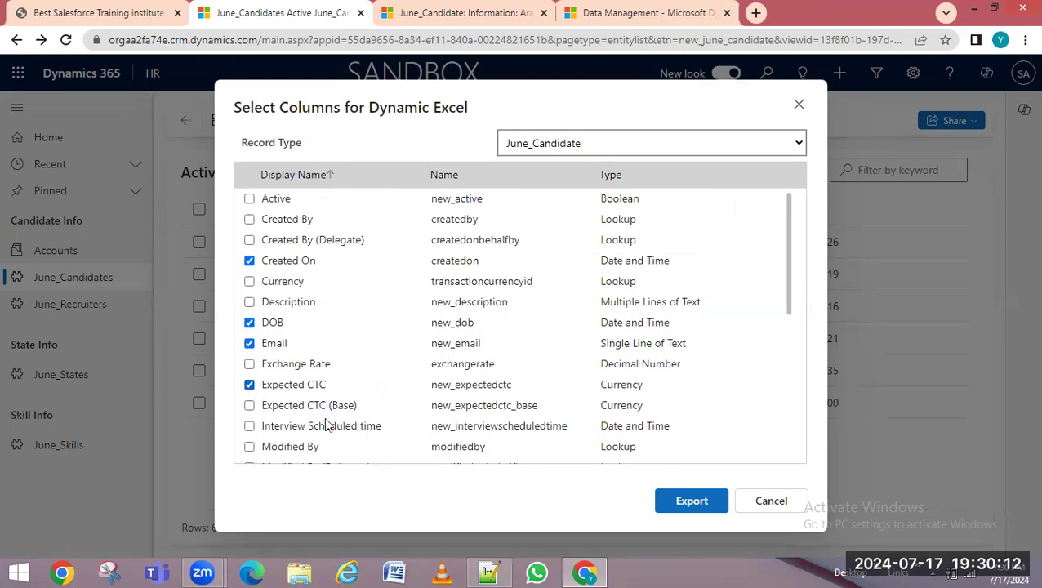
pyautogui.scroll(-2, 784, 312)
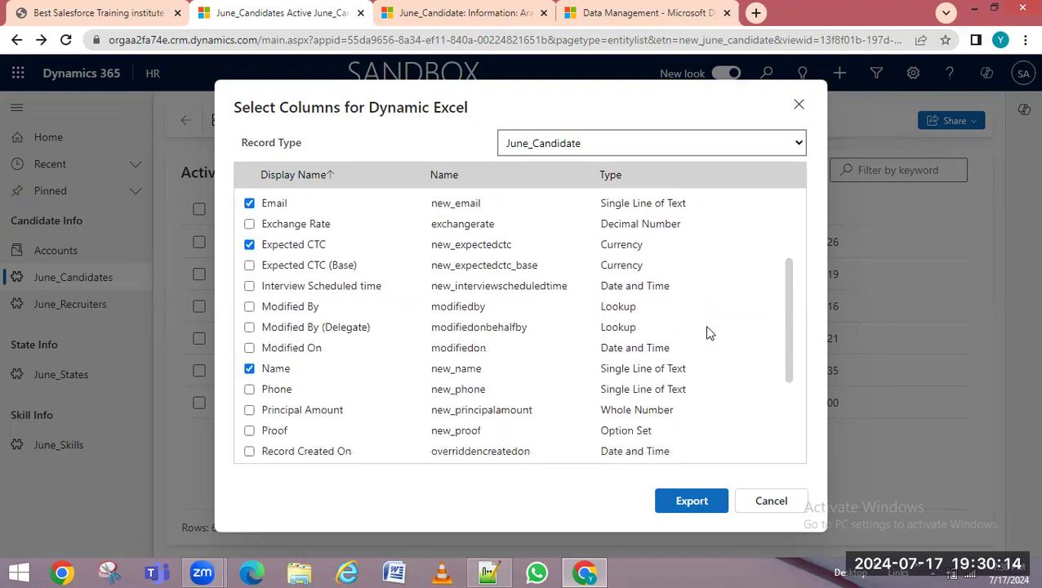
pyautogui.click(249, 389)
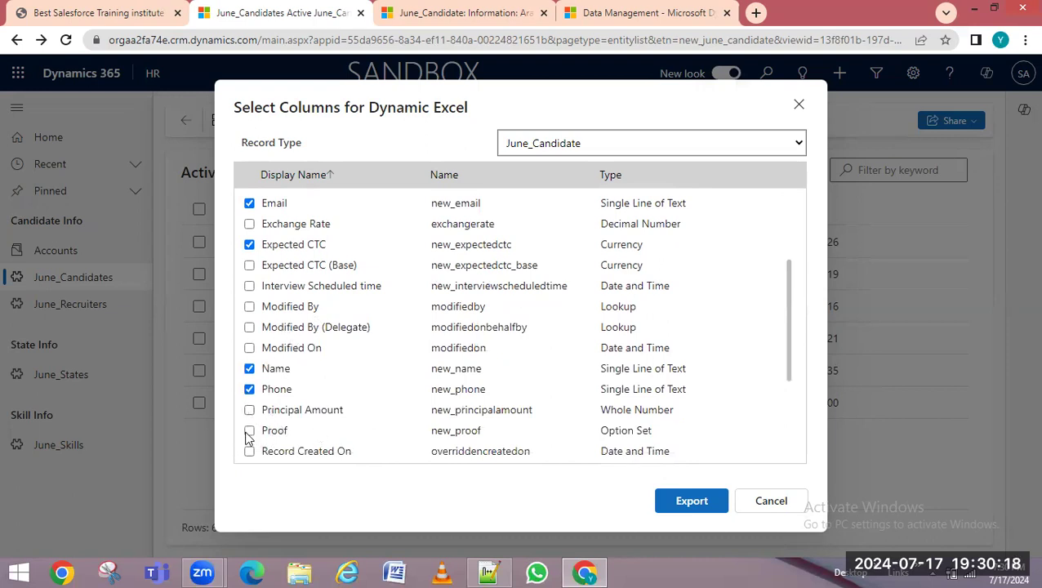
pyautogui.click(249, 410)
pyautogui.click(249, 430)
pyautogui.click(707, 511)
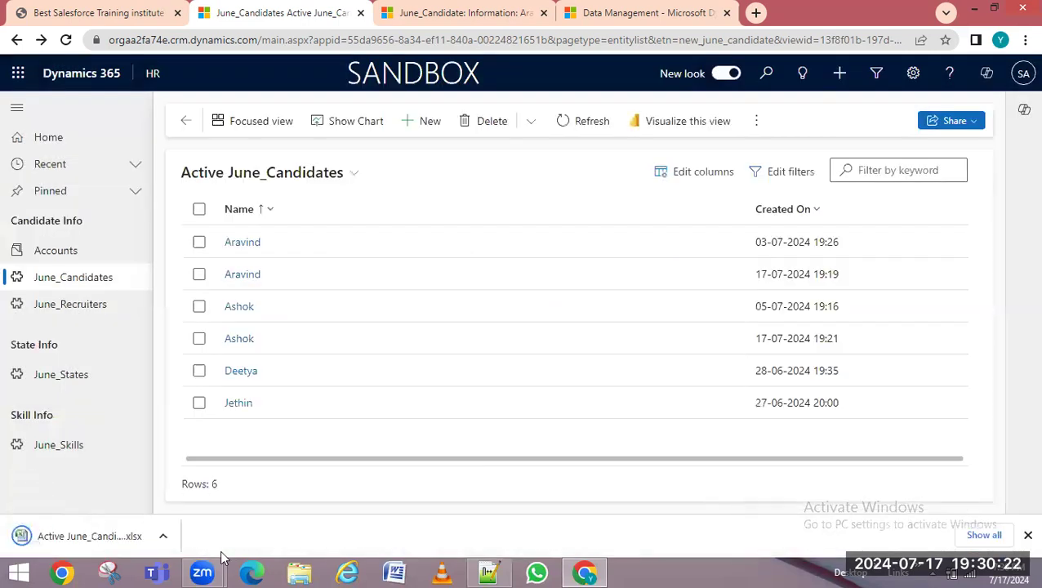
# Export the Active June_Candidates list to Excel again and show the download in Downloads
pyautogui.click(163, 536)
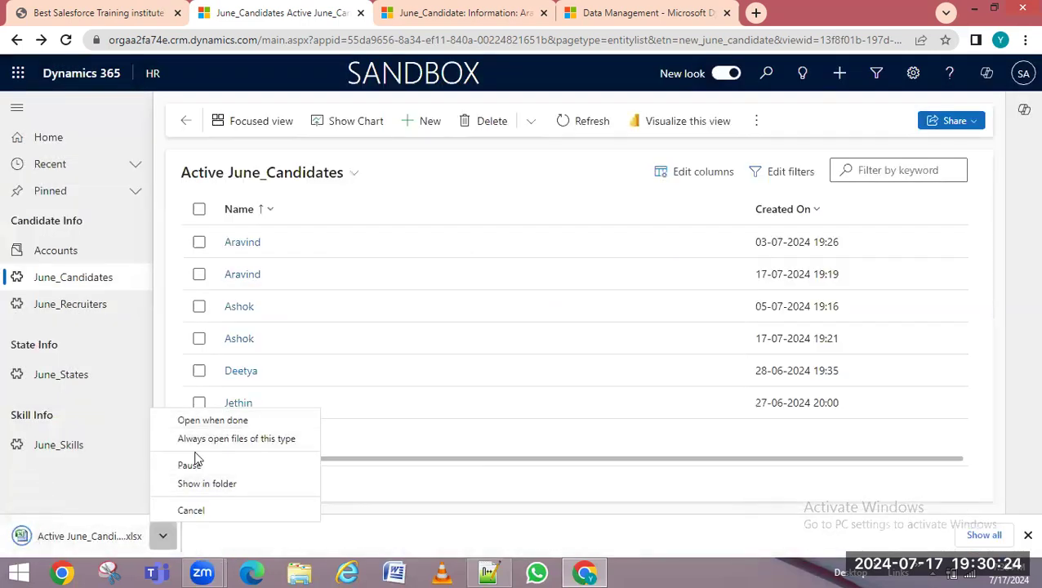
pyautogui.click(757, 123)
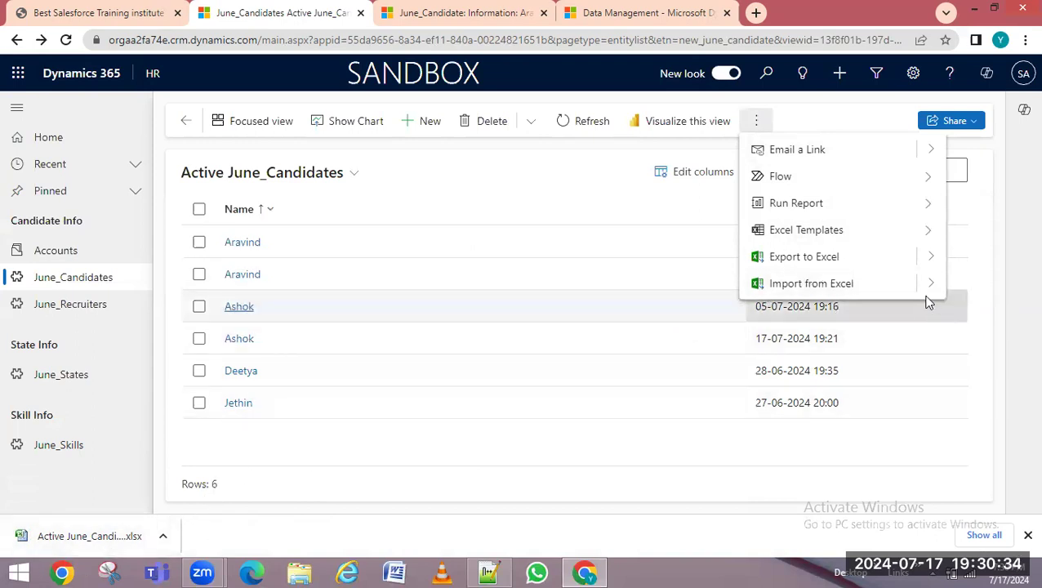
pyautogui.click(781, 260)
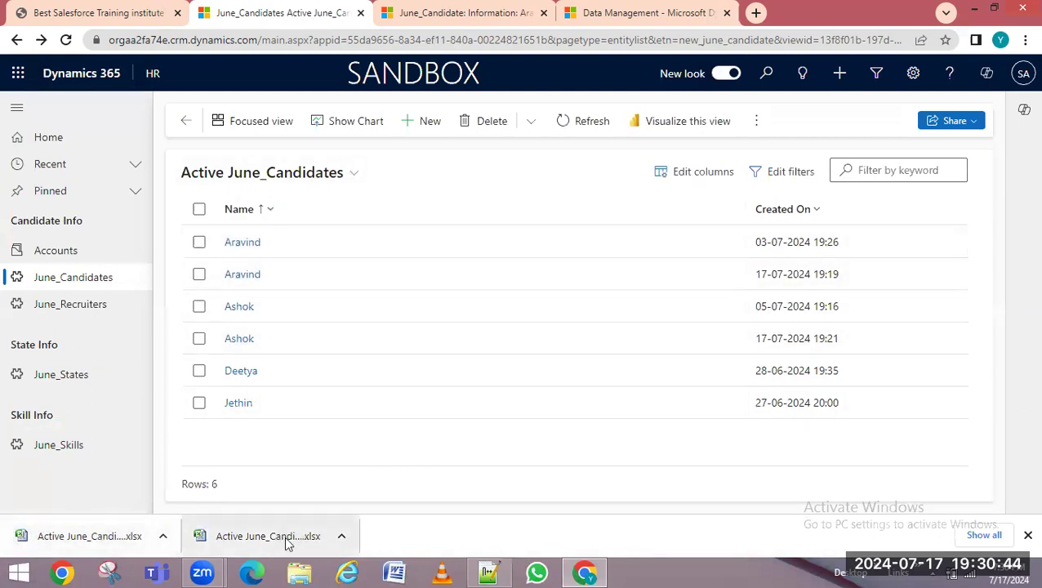
pyautogui.click(342, 536)
pyautogui.click(365, 486)
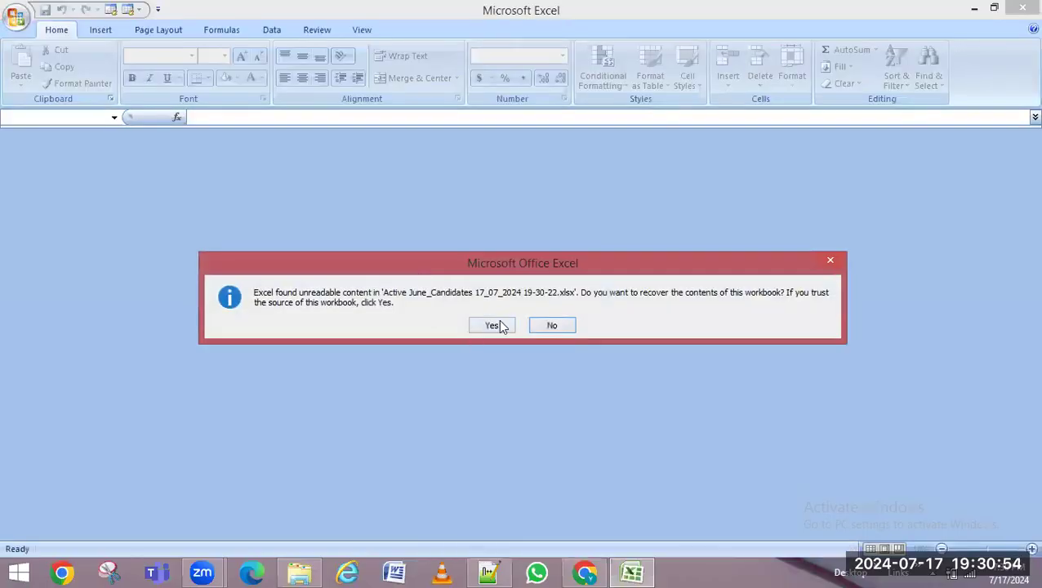
# Repair the first exported workbook and check its Created On, DOB, Email and Expected CTC headers
pyautogui.click(494, 325)
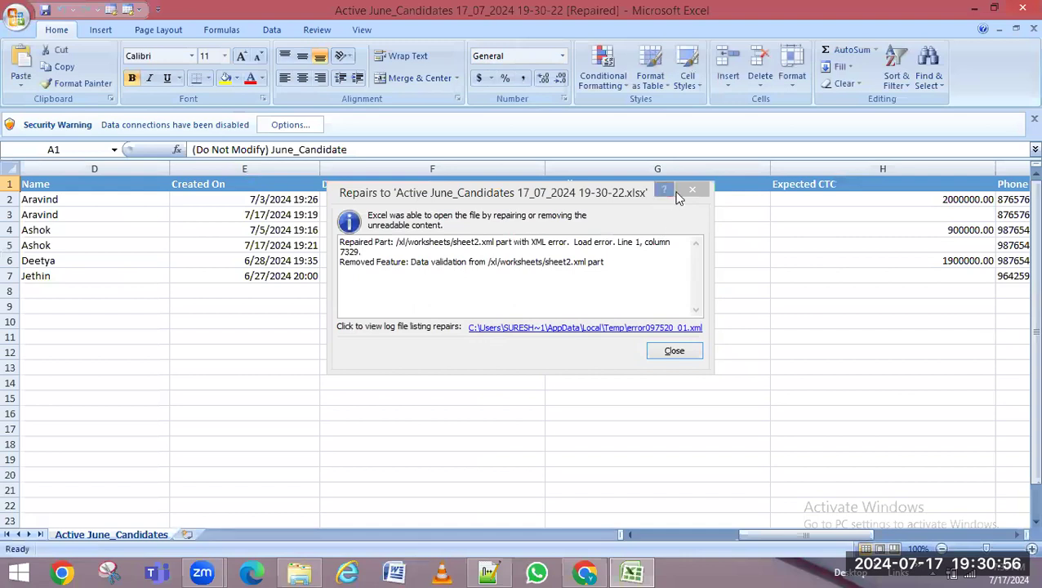
pyautogui.click(692, 191)
pyautogui.click(60, 188)
pyautogui.click(245, 188)
pyautogui.click(399, 199)
pyautogui.click(612, 181)
pyautogui.click(863, 184)
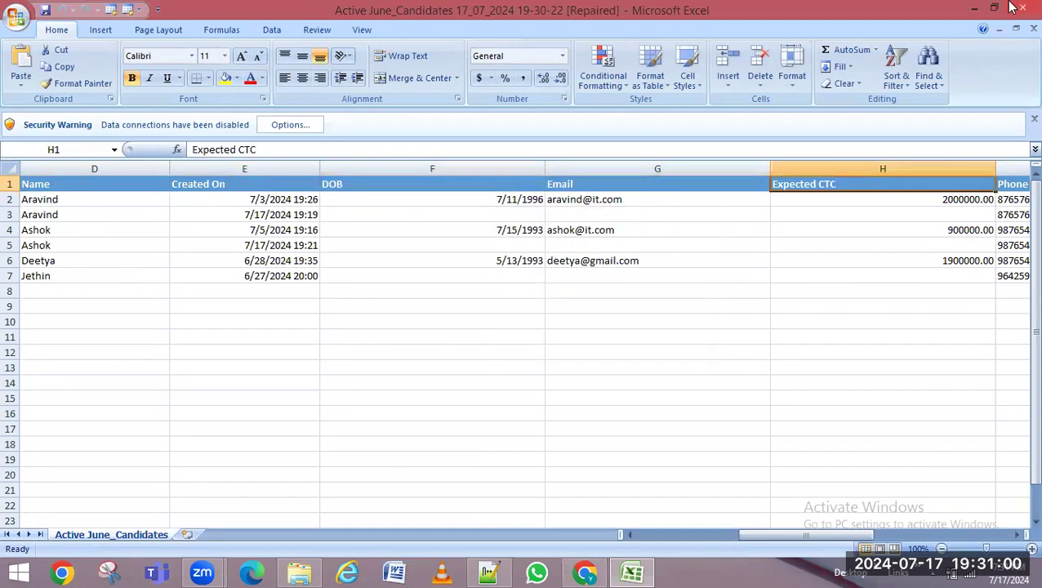
pyautogui.click(974, 9)
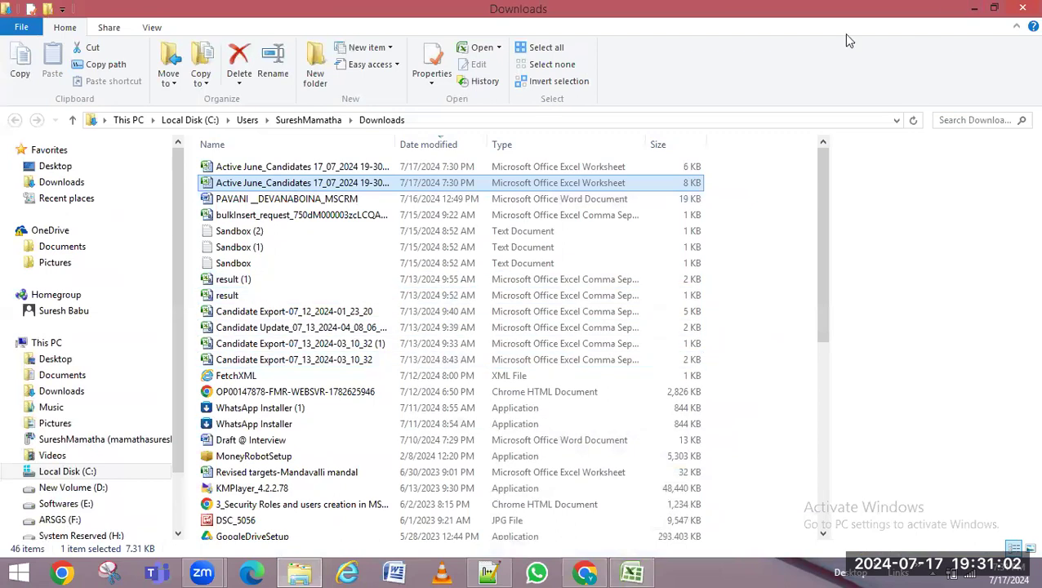
# Open and repair the second exported workbook, then return to the Dynamics 365 browser
pyautogui.doubleClick(277, 166)
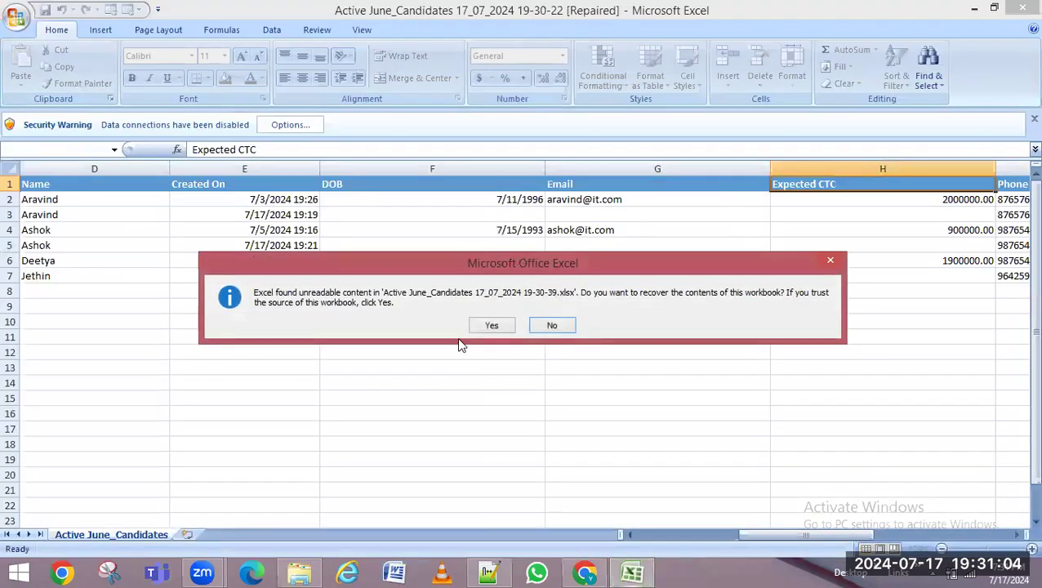
pyautogui.click(486, 326)
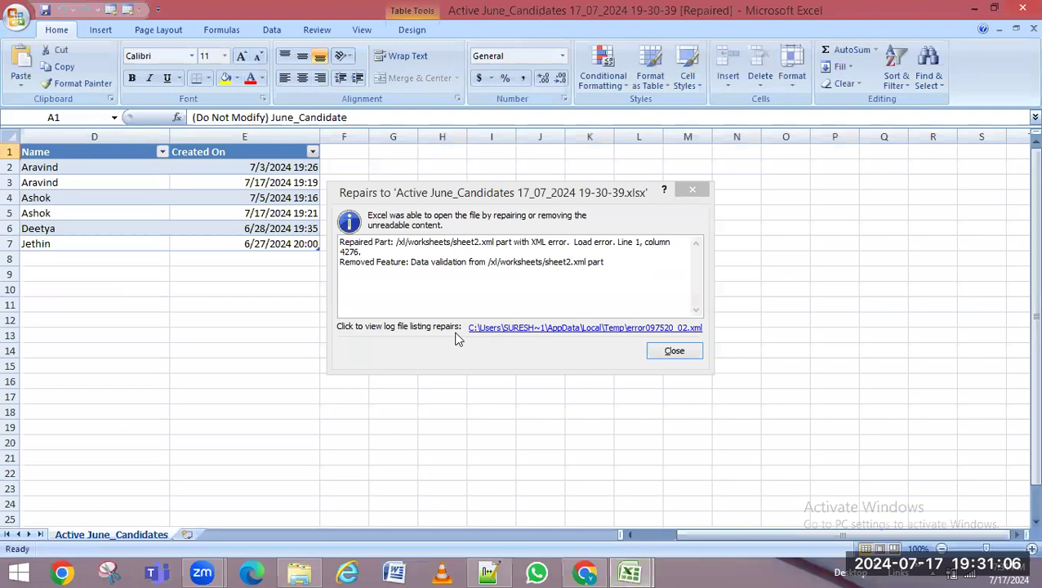
pyautogui.click(674, 350)
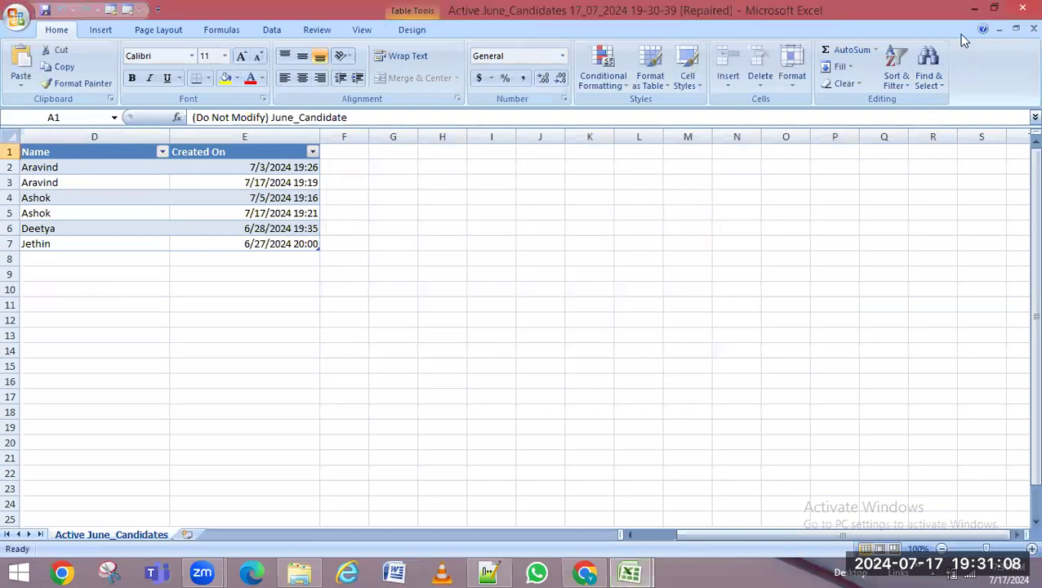
pyautogui.click(635, 575)
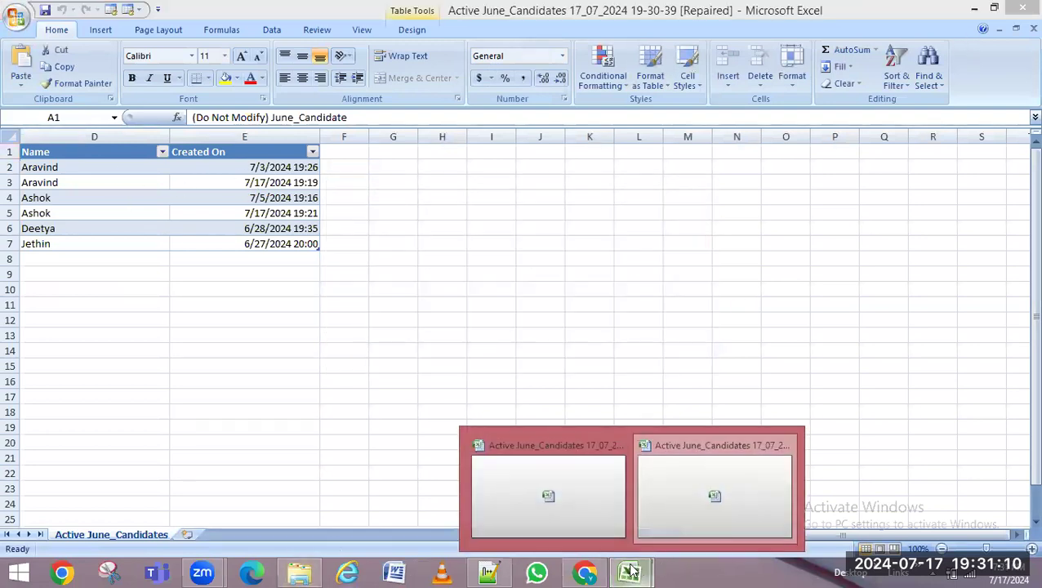
pyautogui.click(585, 573)
# Switch the June_Candidates list to the Cand >5Lacs (Public) view showing three candidates
pyautogui.click(756, 122)
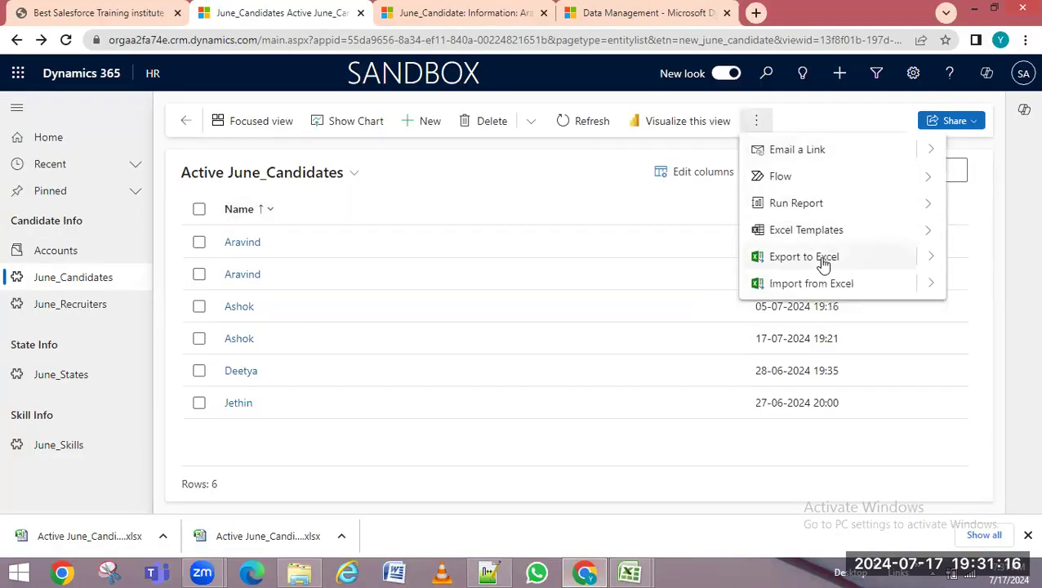
pyautogui.click(931, 256)
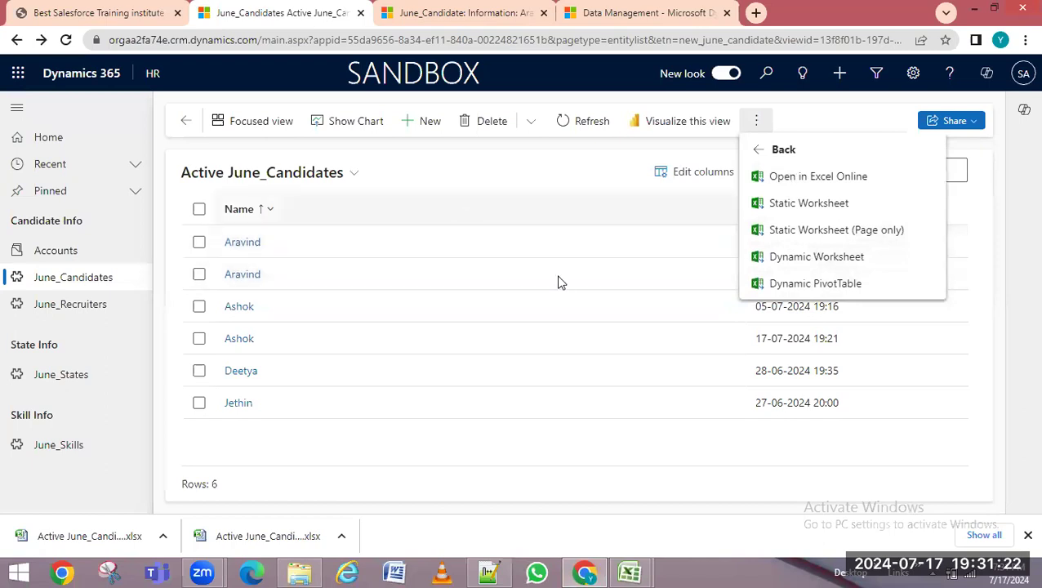
pyautogui.click(325, 181)
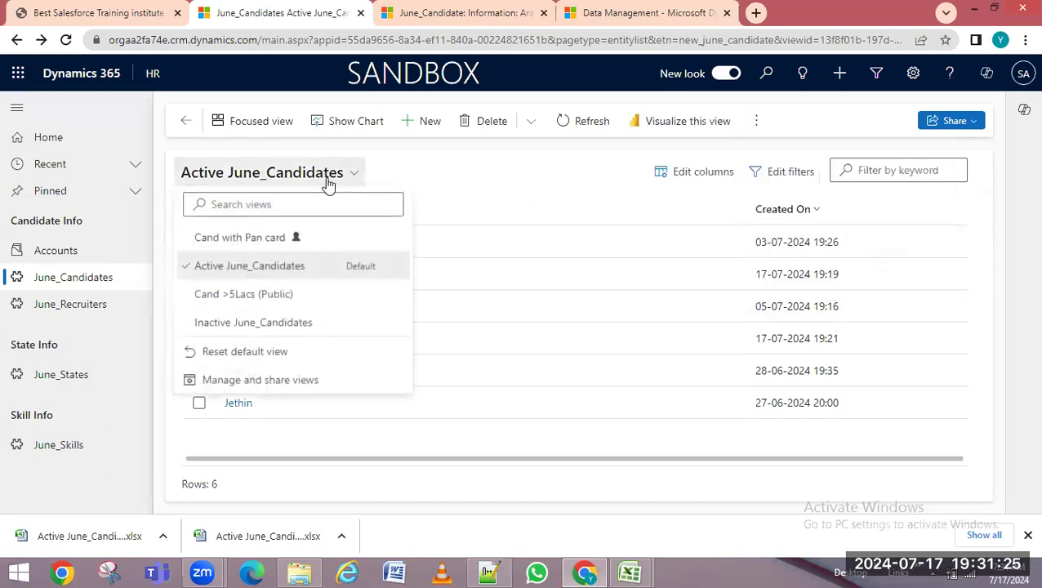
pyautogui.click(277, 297)
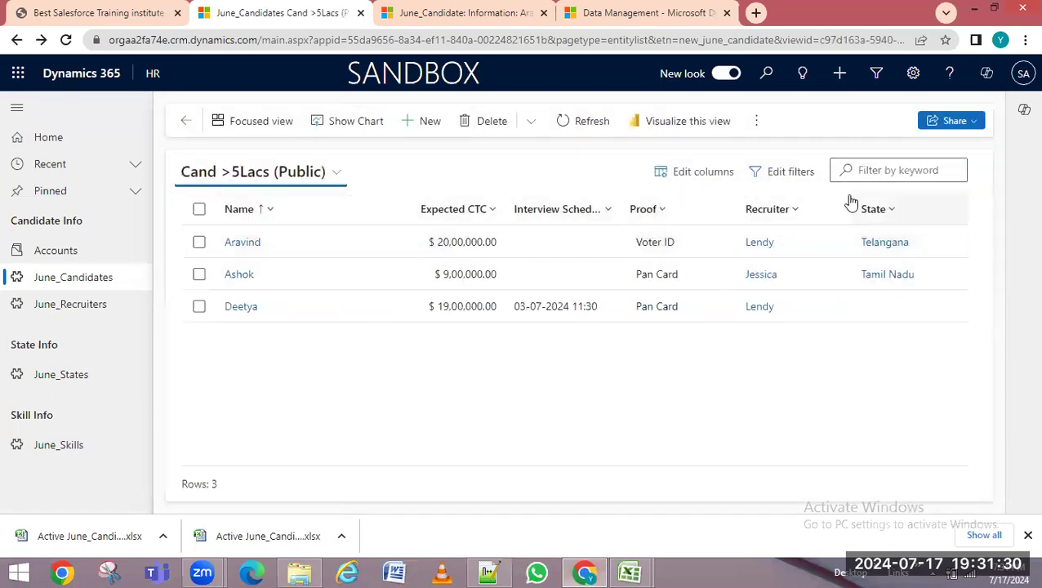
pyautogui.click(757, 122)
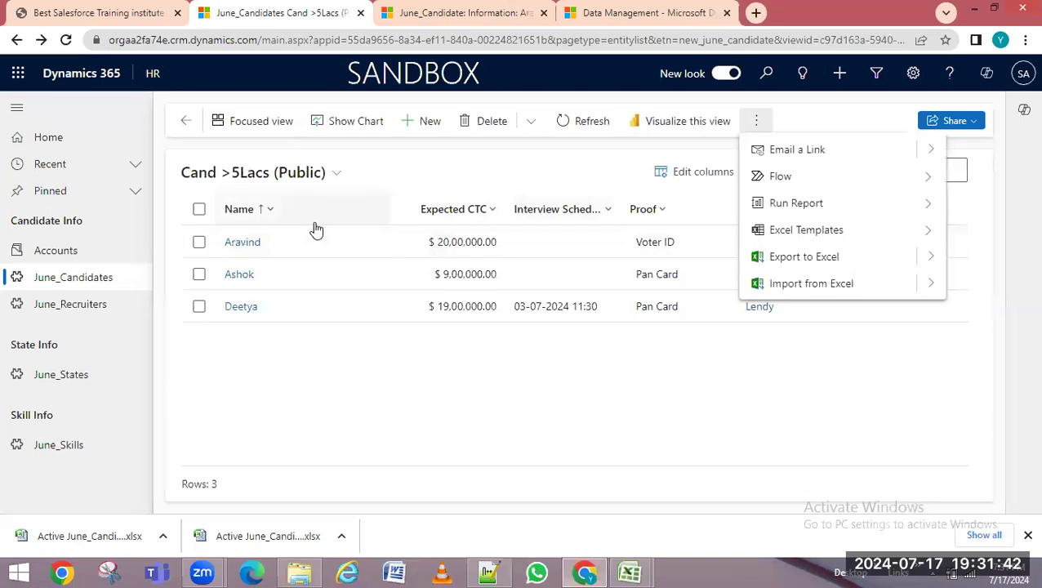
pyautogui.click(570, 181)
pyautogui.click(701, 175)
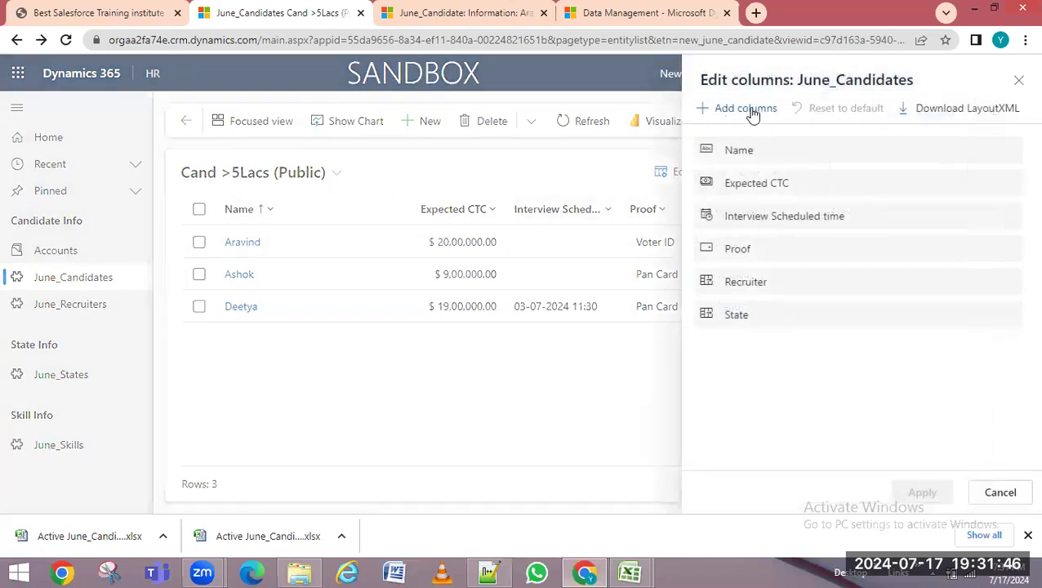
# Pick Email, Description and Principal Amount from the field list and apply the new columns
pyautogui.click(750, 110)
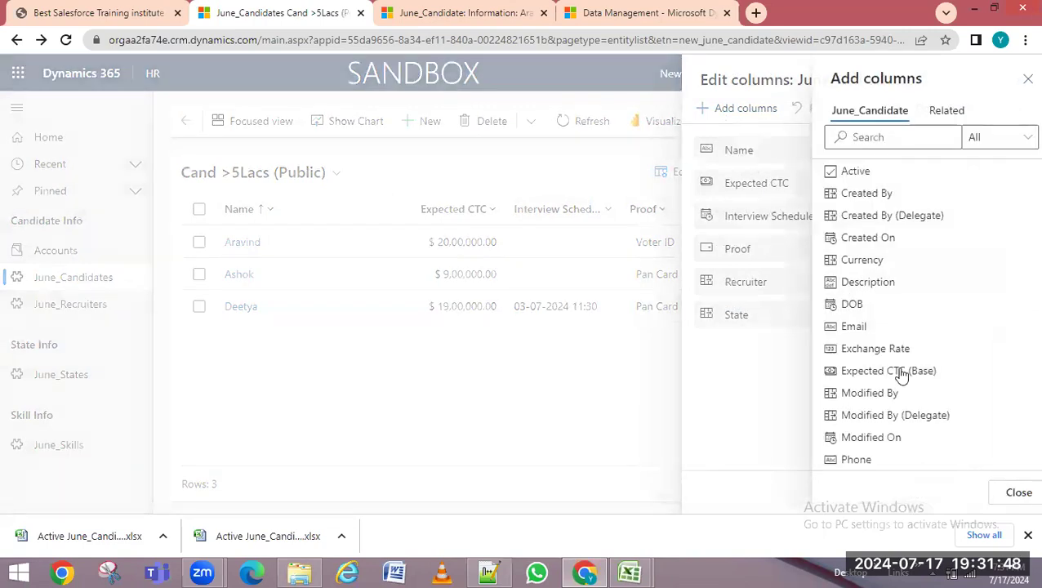
pyautogui.click(846, 328)
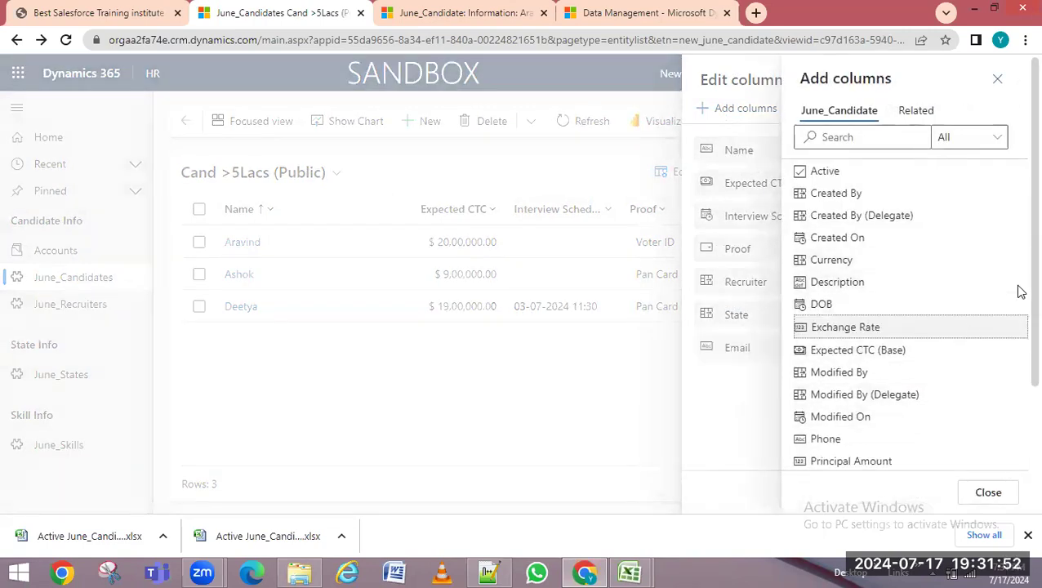
pyautogui.scroll(-2, 1020, 292)
pyautogui.scroll(3, 1018, 270)
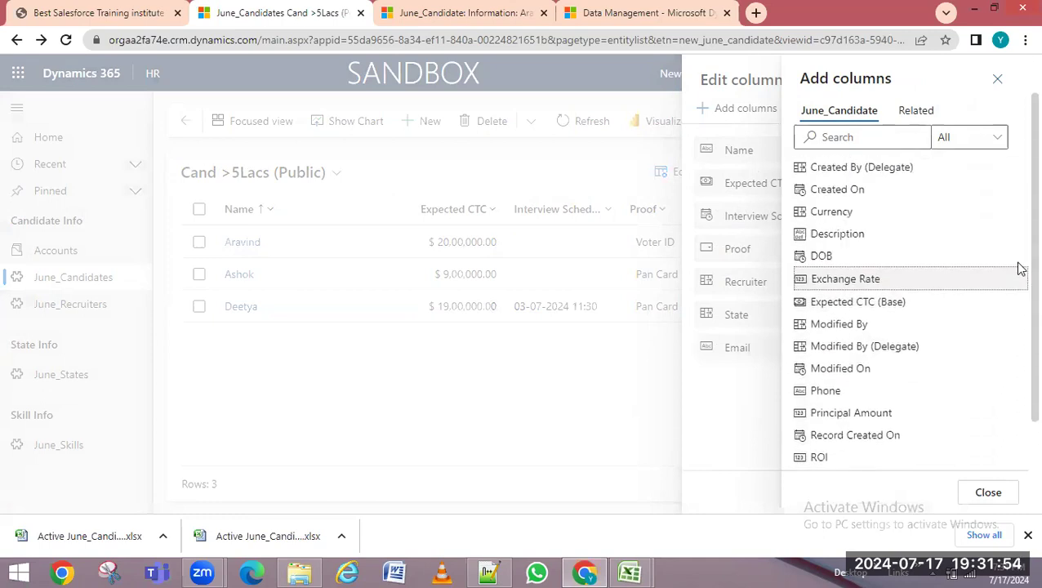
pyautogui.click(829, 264)
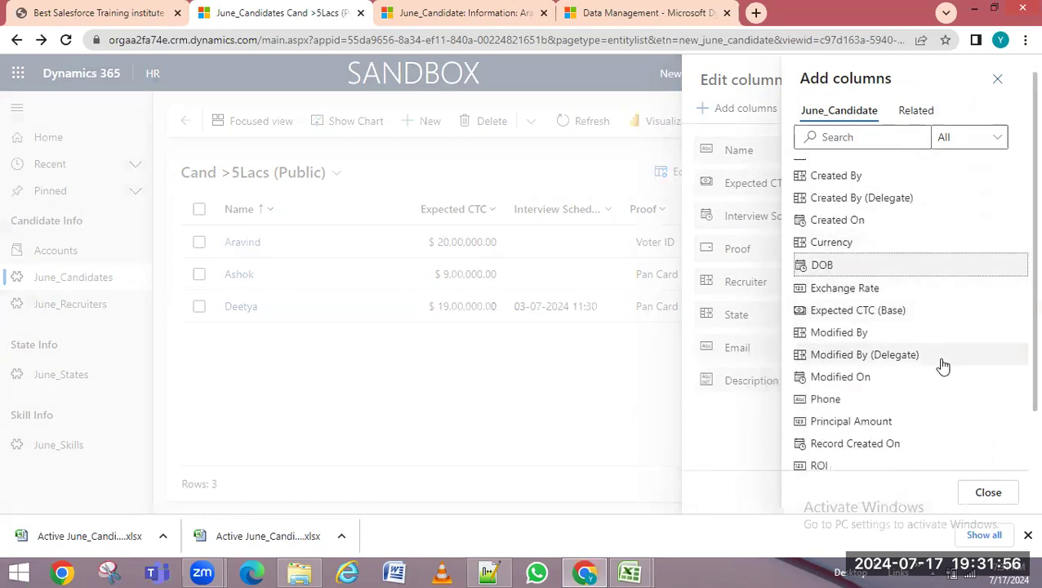
pyautogui.click(854, 422)
pyautogui.click(985, 494)
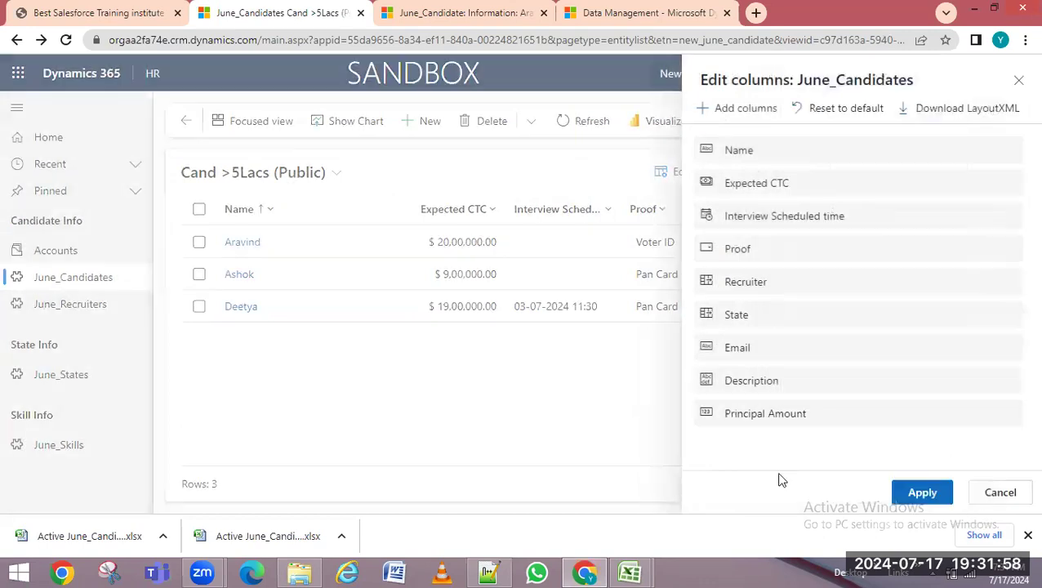
pyautogui.click(922, 494)
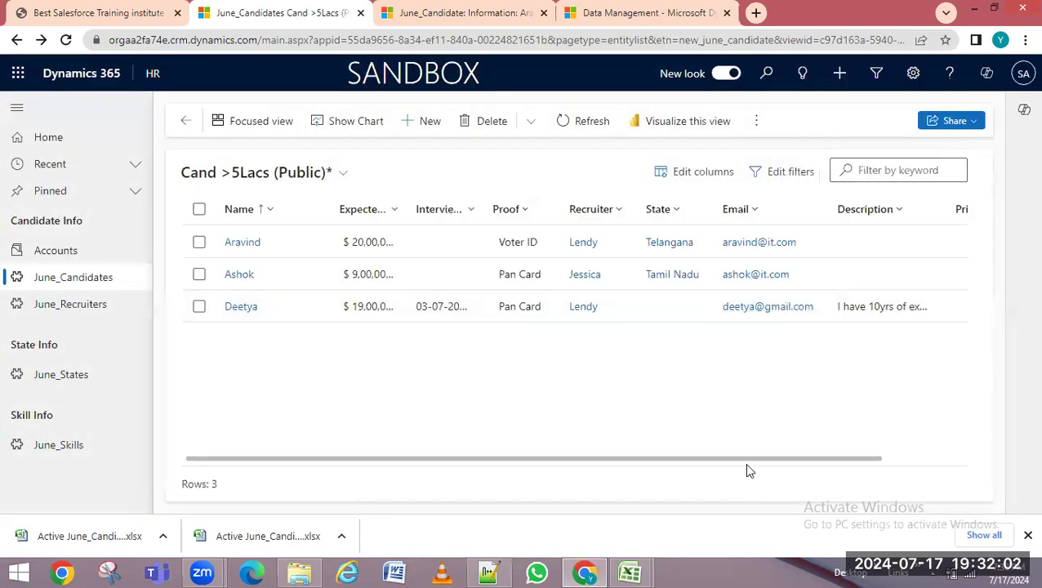
# Export the Cand >5Lacs view to Excel and switch to the Downloads folder
pyautogui.moveTo(805, 462); pyautogui.dragTo(890, 462)
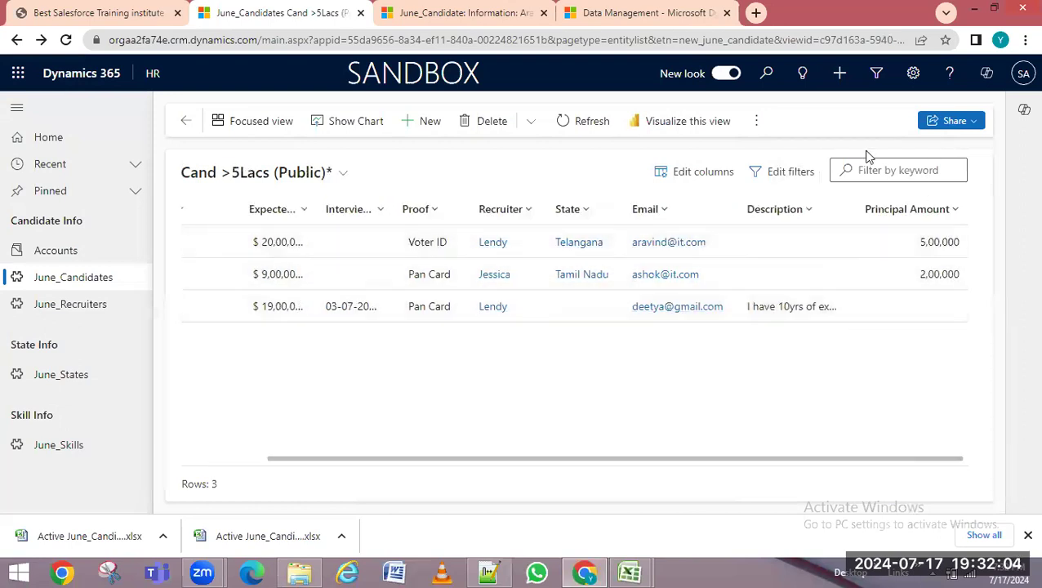
pyautogui.click(757, 121)
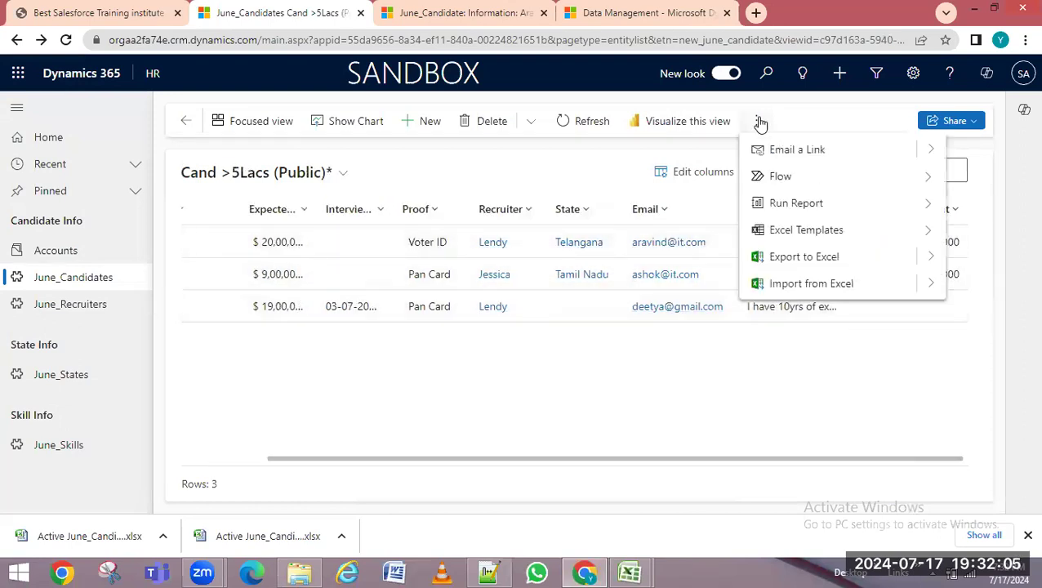
pyautogui.click(808, 254)
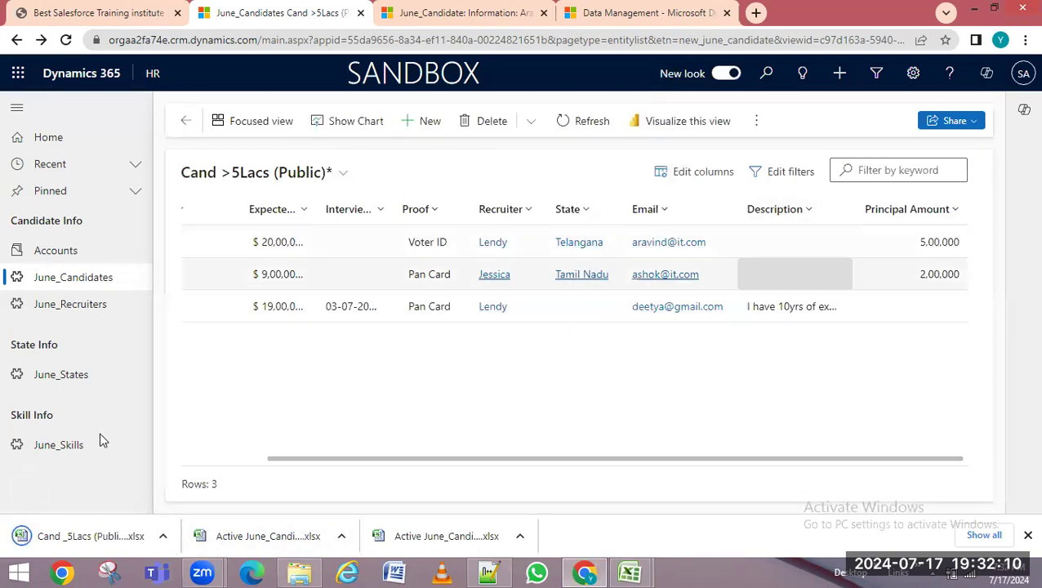
pyautogui.click(51, 544)
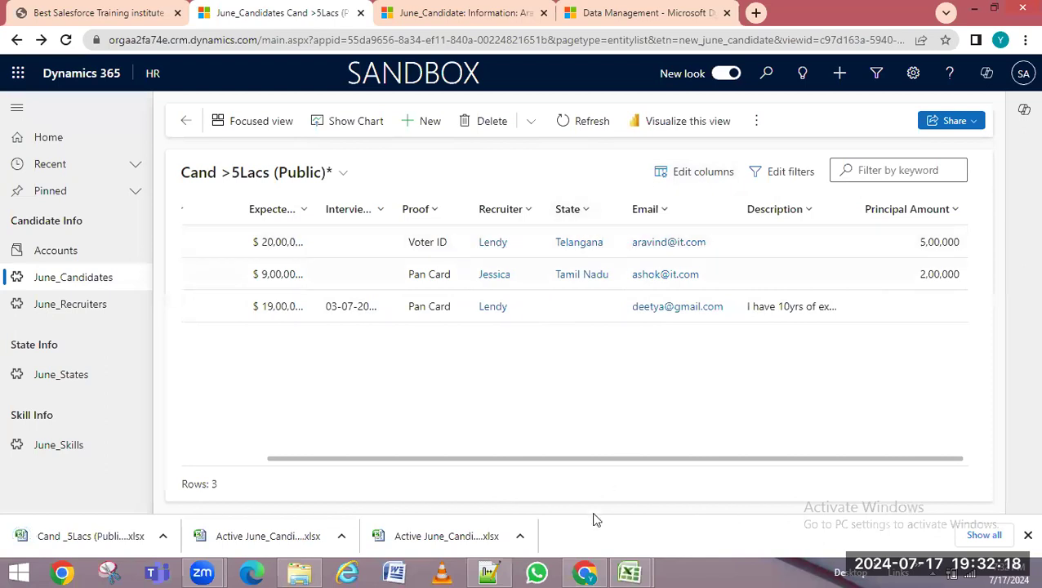
pyautogui.moveTo(630, 572)
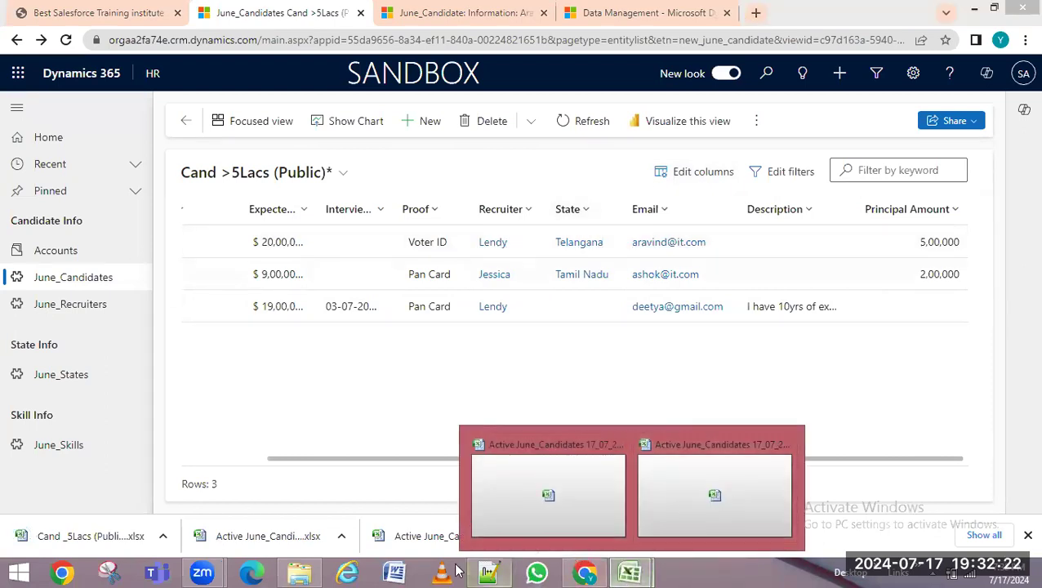
pyautogui.click(299, 571)
# Open and repair the Cand _5Lacs (Public) 19-32-07 workbook to view its three candidates
pyautogui.doubleClick(253, 166)
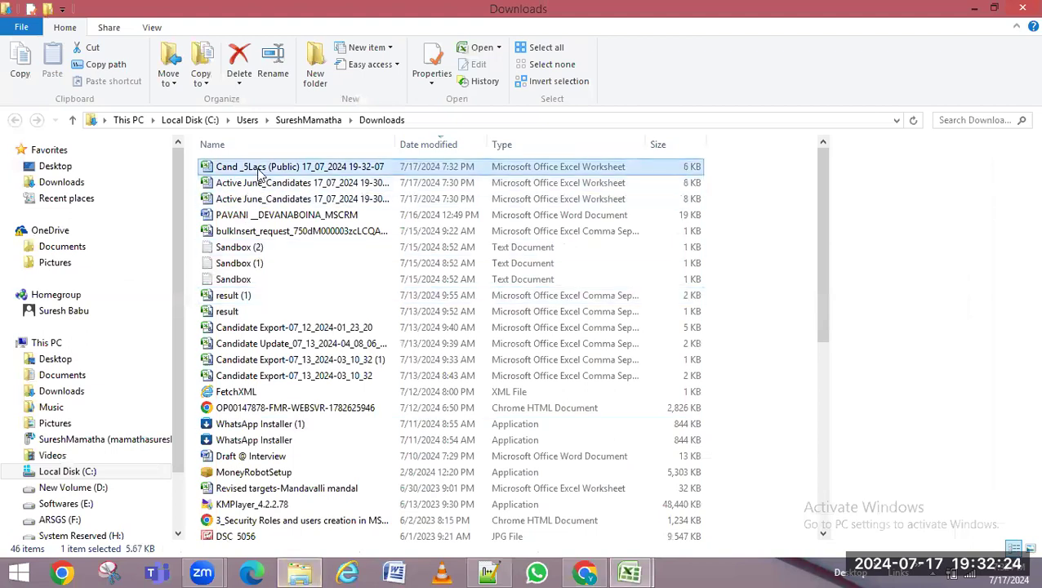
pyautogui.click(495, 325)
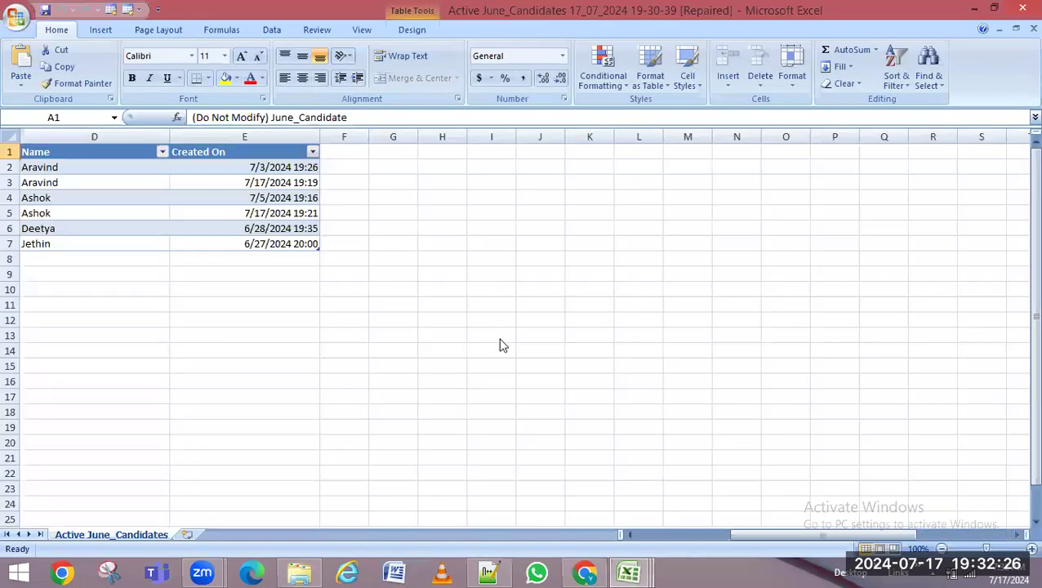
pyautogui.click(496, 327)
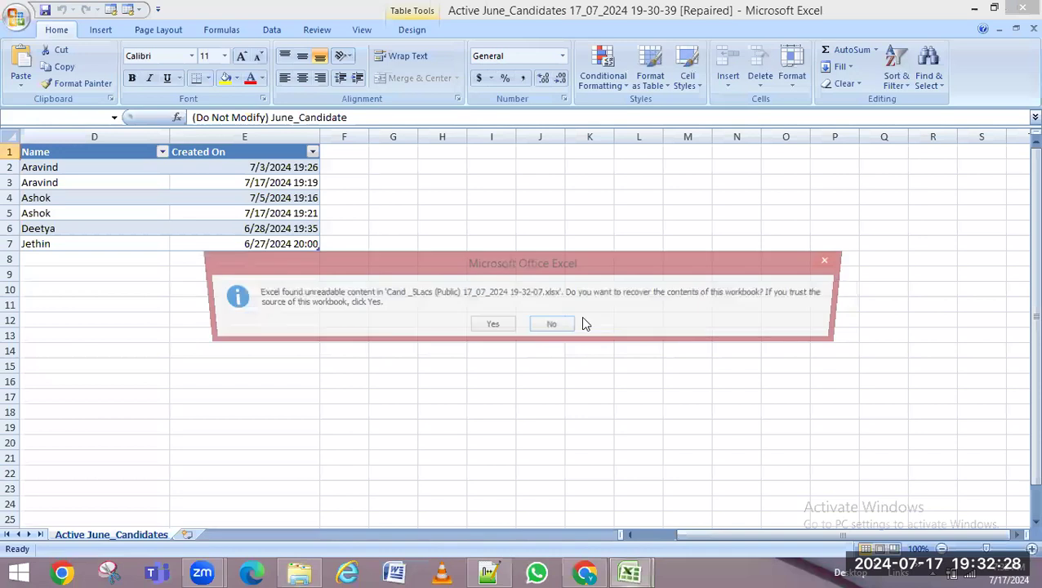
pyautogui.click(488, 325)
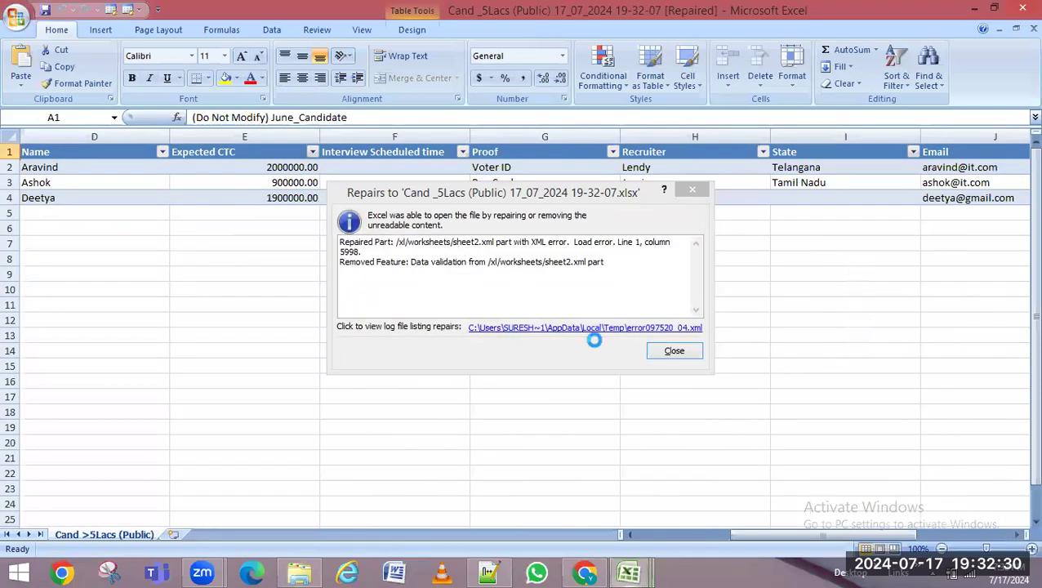
pyautogui.click(675, 352)
pyautogui.moveTo(793, 532); pyautogui.dragTo(895, 531)
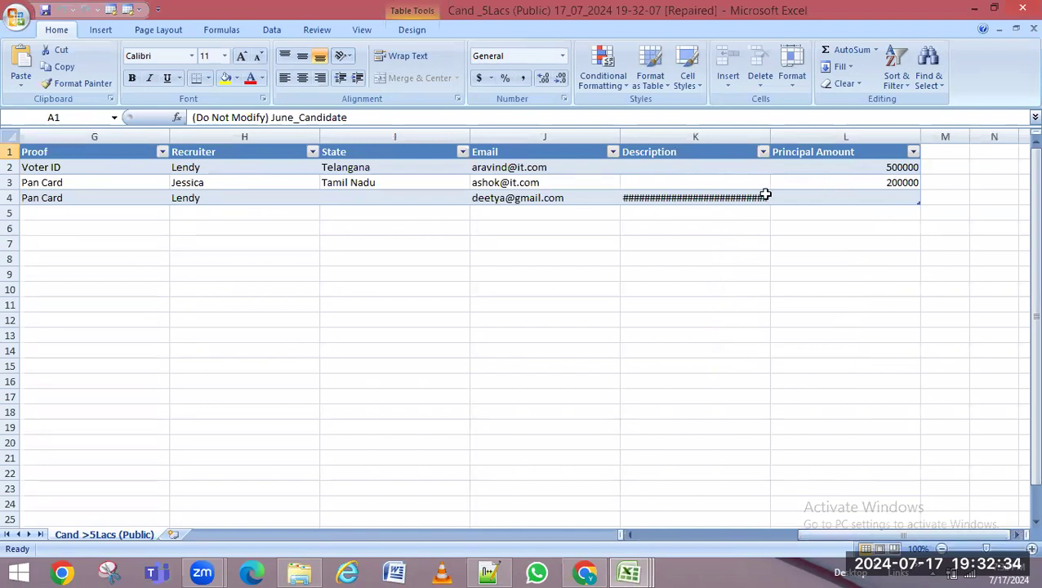
pyautogui.moveTo(806, 541); pyautogui.dragTo(735, 536)
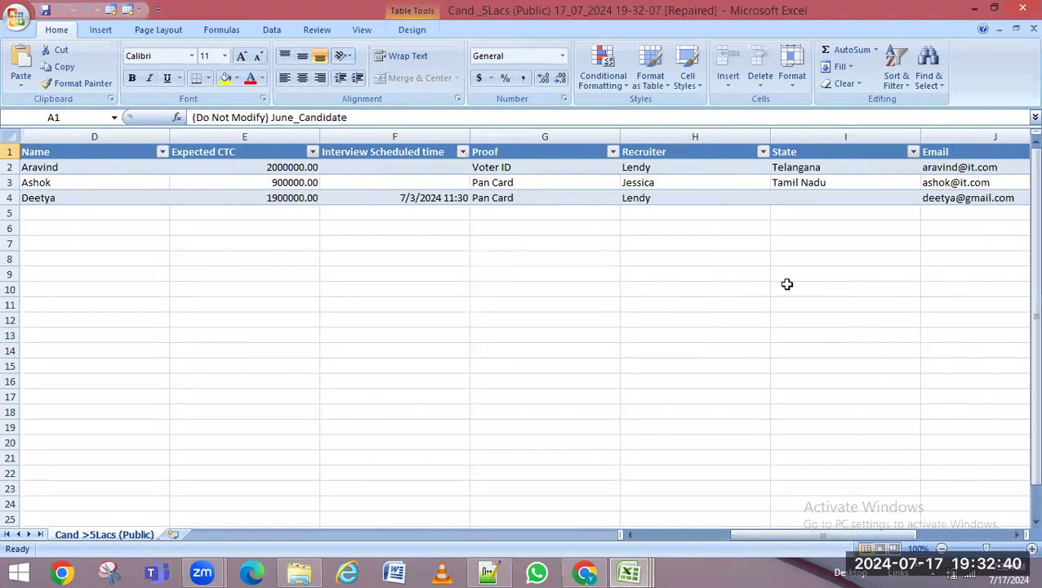
# Copy Tamil Nadu from I3 into State cell I4
pyautogui.doubleClick(802, 197)
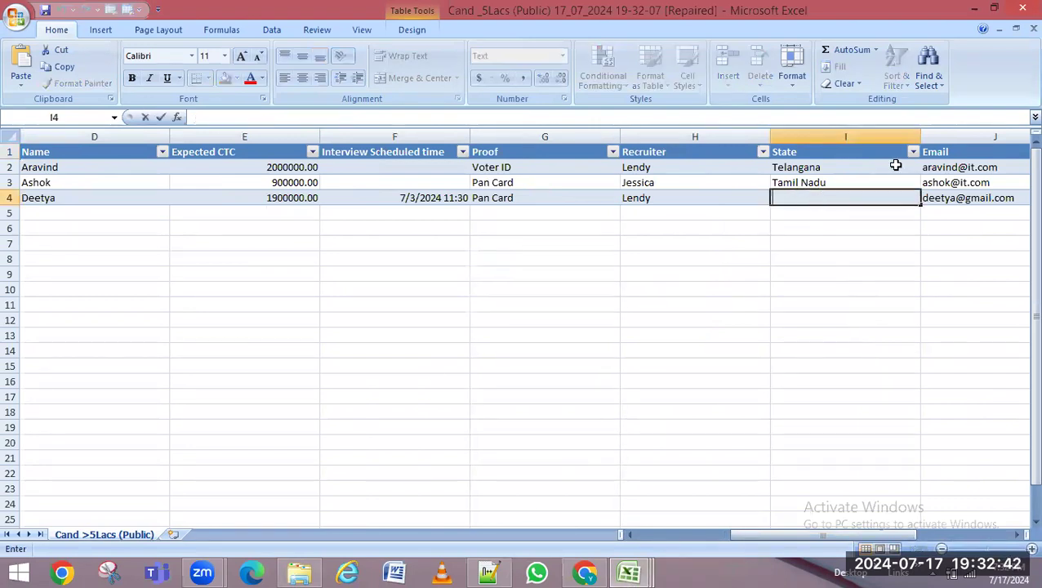
pyautogui.click(913, 151)
pyautogui.click(662, 270)
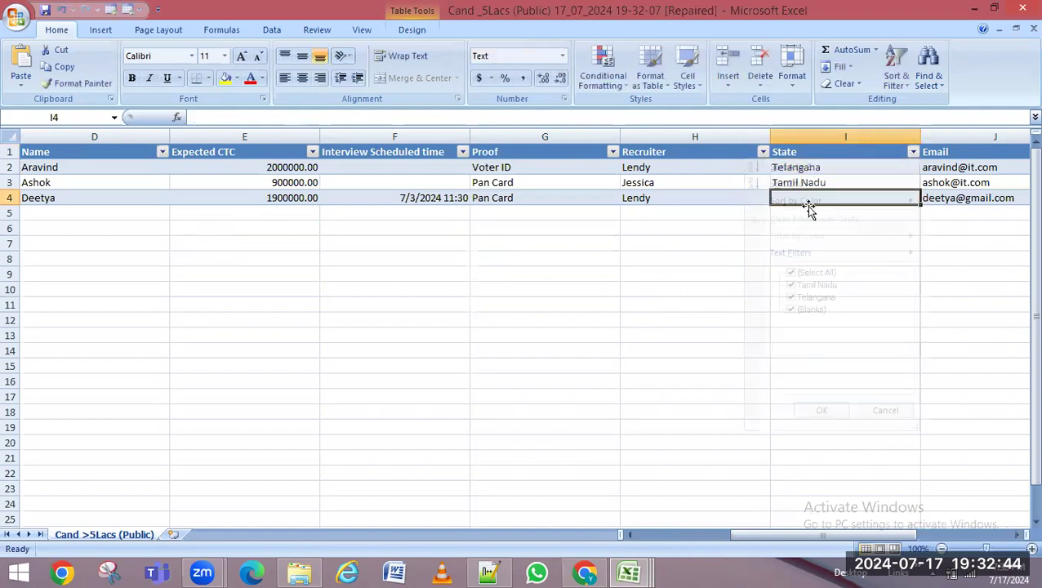
pyautogui.doubleClick(859, 198)
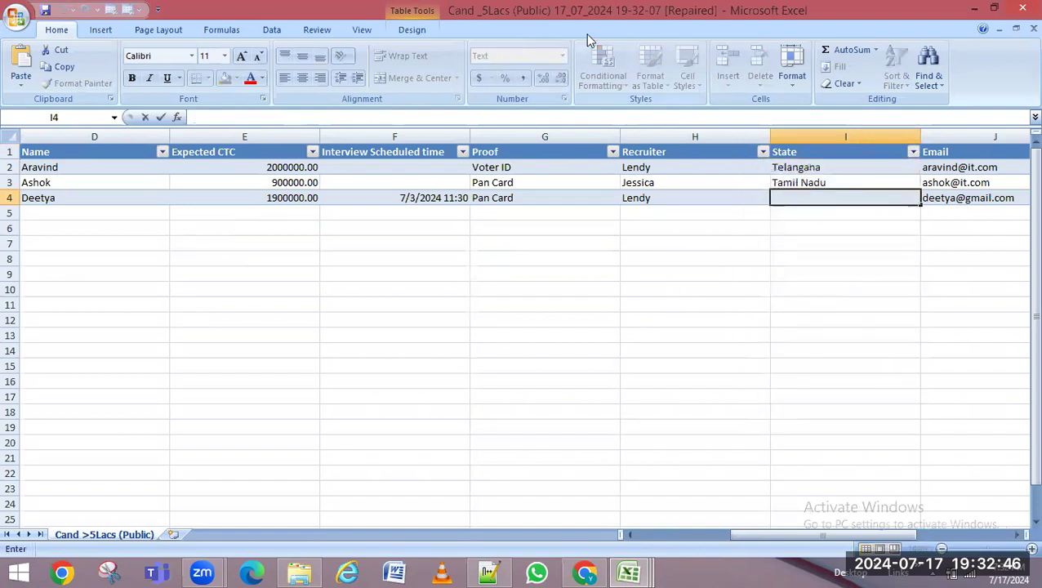
pyautogui.click(792, 181)
pyautogui.hotkey('ctrl', 'c')
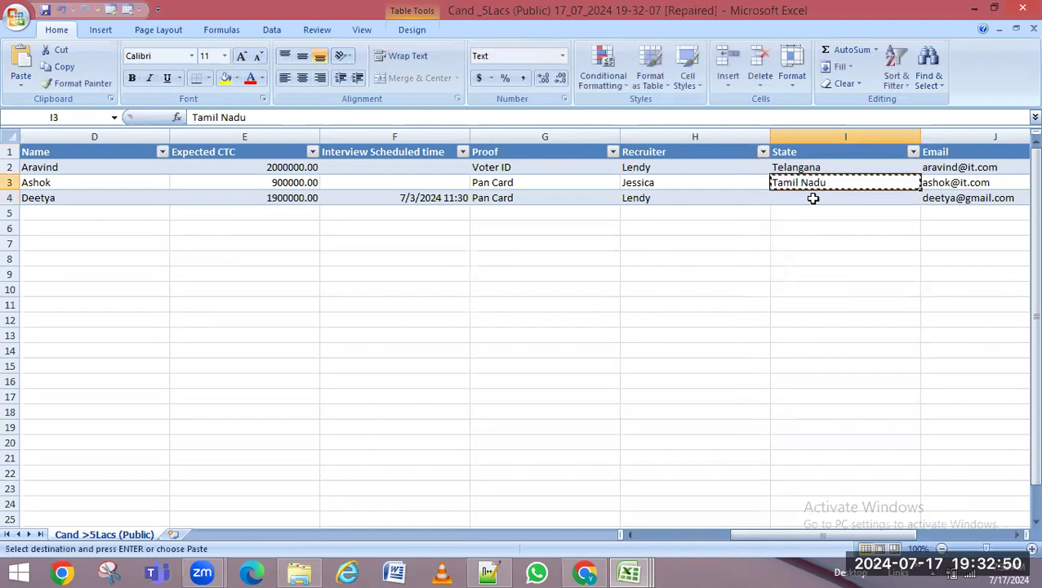
pyautogui.click(808, 196)
pyautogui.hotkey('ctrl', 'v')
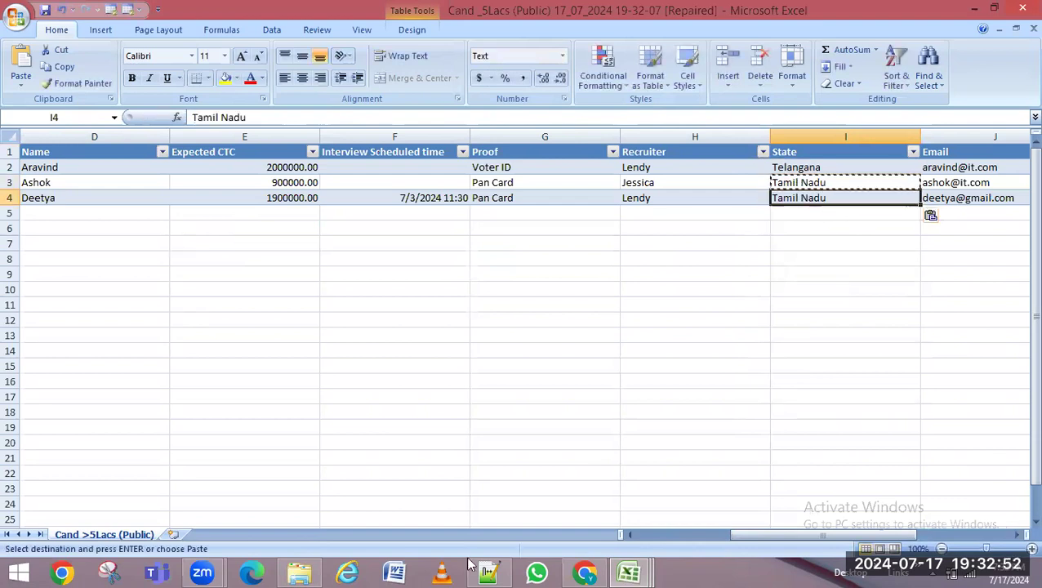
pyautogui.moveTo(809, 535); pyautogui.dragTo(868, 535)
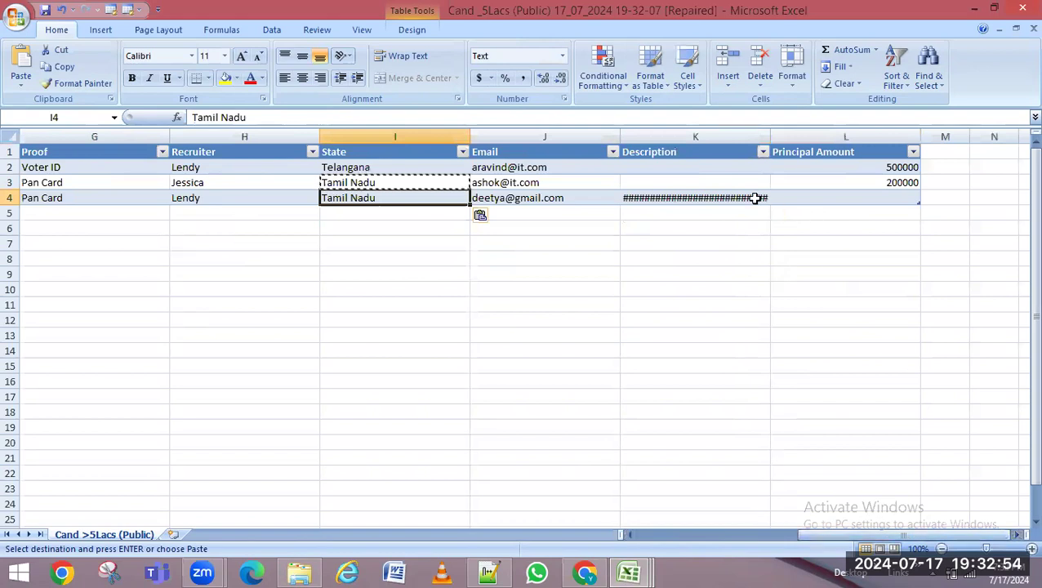
# Enter Shortlisted in Description cell K3
pyautogui.click(687, 187)
pyautogui.doubleClick(686, 184)
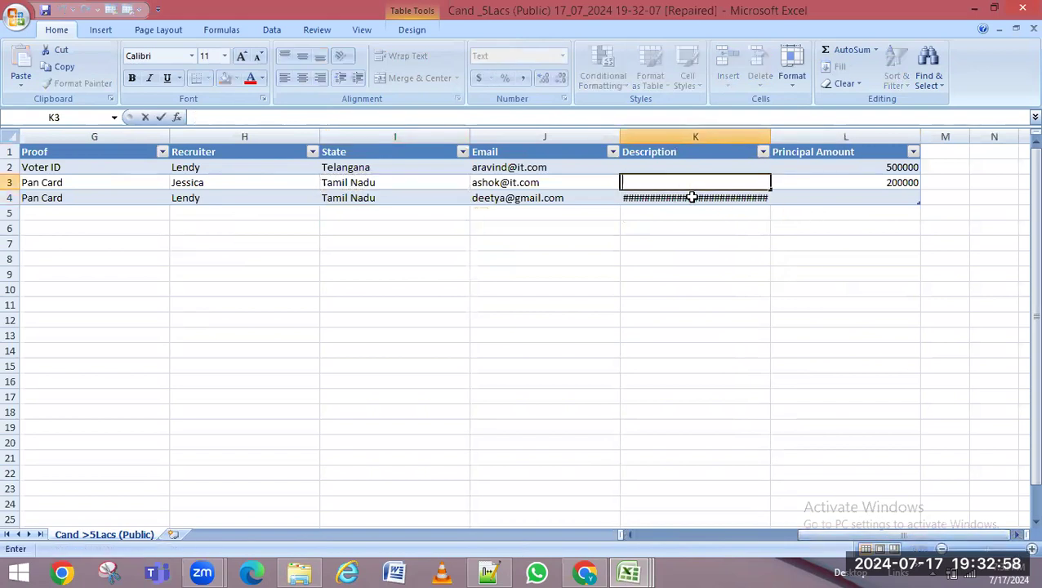
pyautogui.write('Shortlisted')
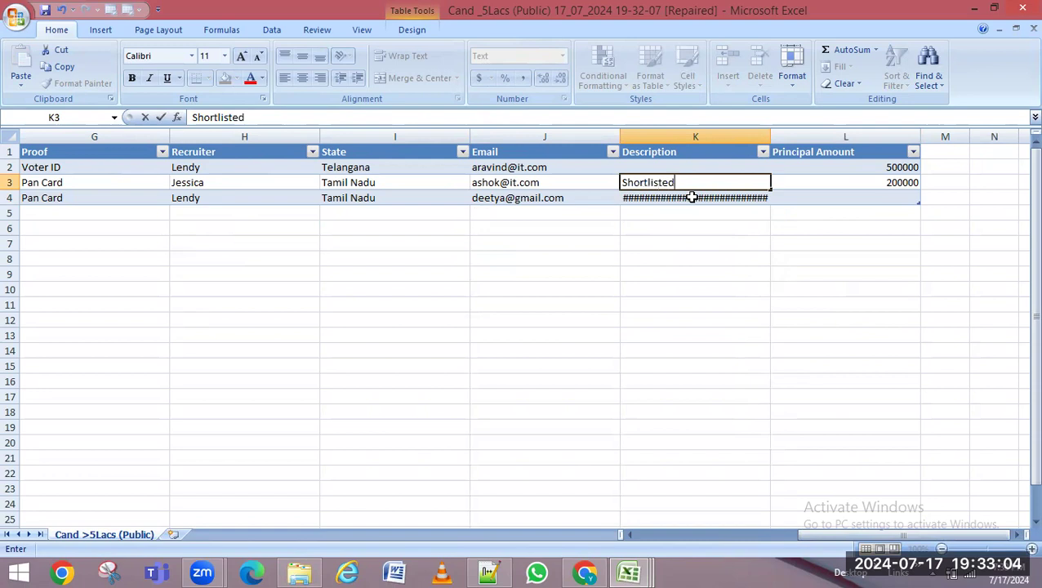
pyautogui.click(851, 199)
# Copy 200000 from L3 into Principal Amount cell L4, then minimize the workbook
pyautogui.click(902, 181)
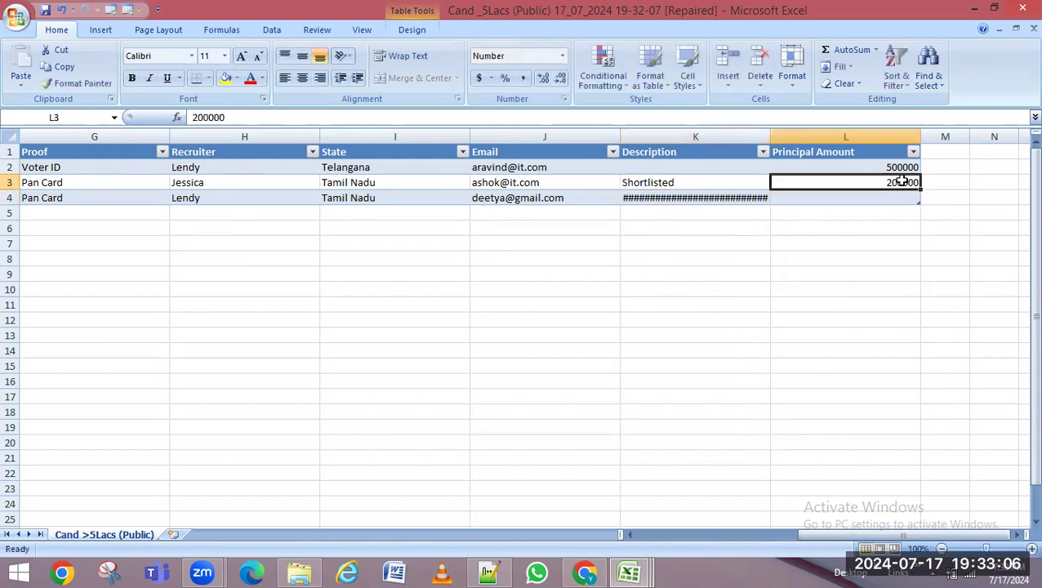
pyautogui.hotkey('ctrl', 'c')
pyautogui.click(897, 204)
pyautogui.hotkey('ctrl', 'v')
pyautogui.click(663, 170)
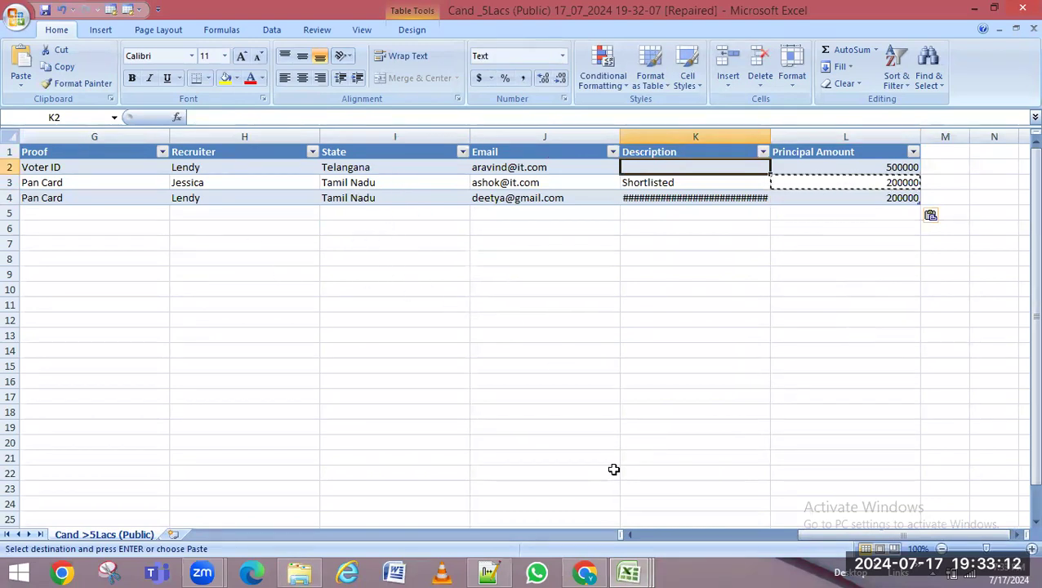
pyautogui.moveTo(864, 535); pyautogui.dragTo(768, 536)
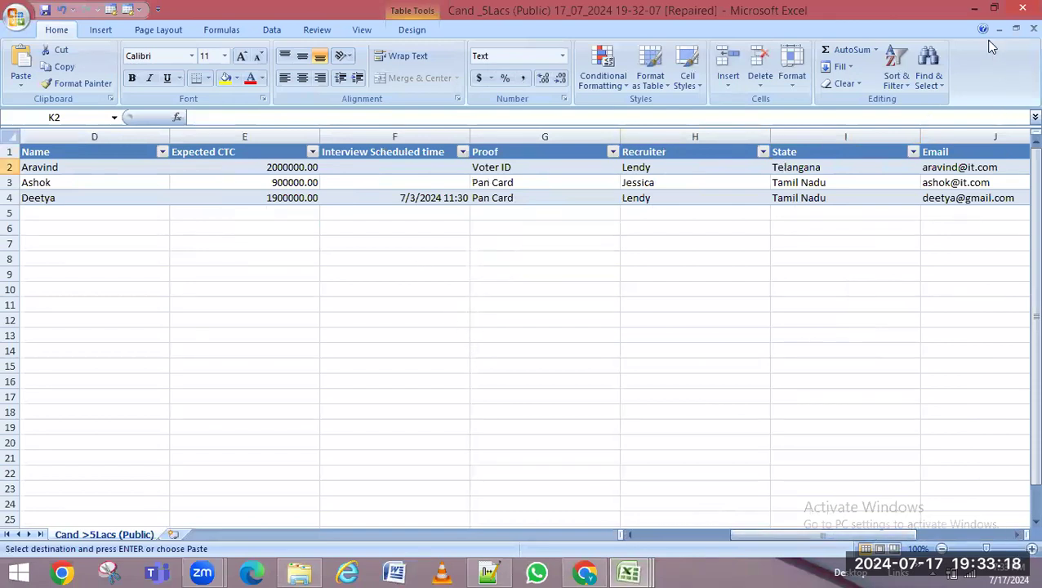
pyautogui.click(974, 8)
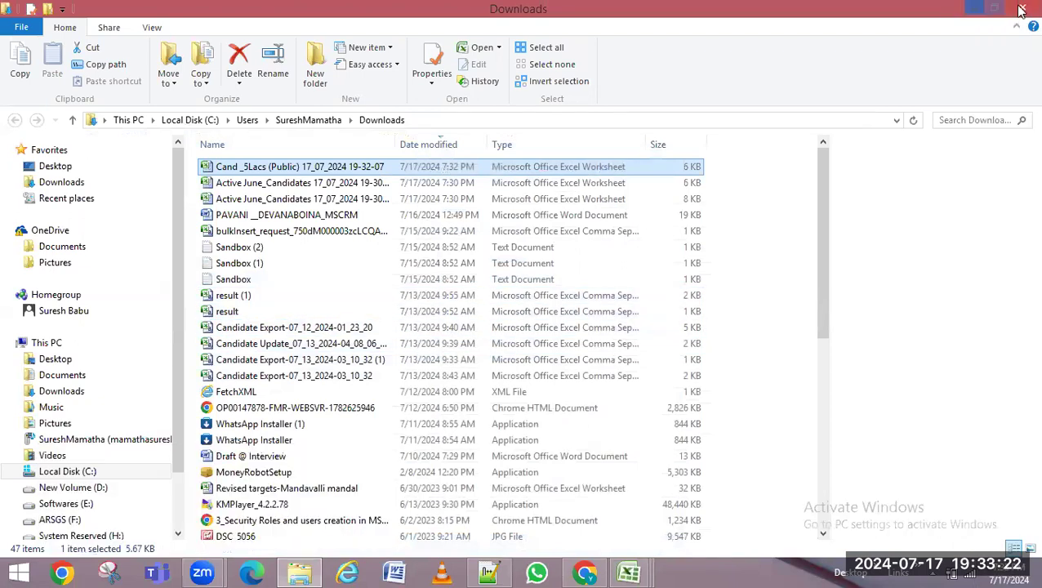
# Close the Downloads window and scroll the Cand >5Lacs (Public) grid back to the Name column
pyautogui.click(1021, 10)
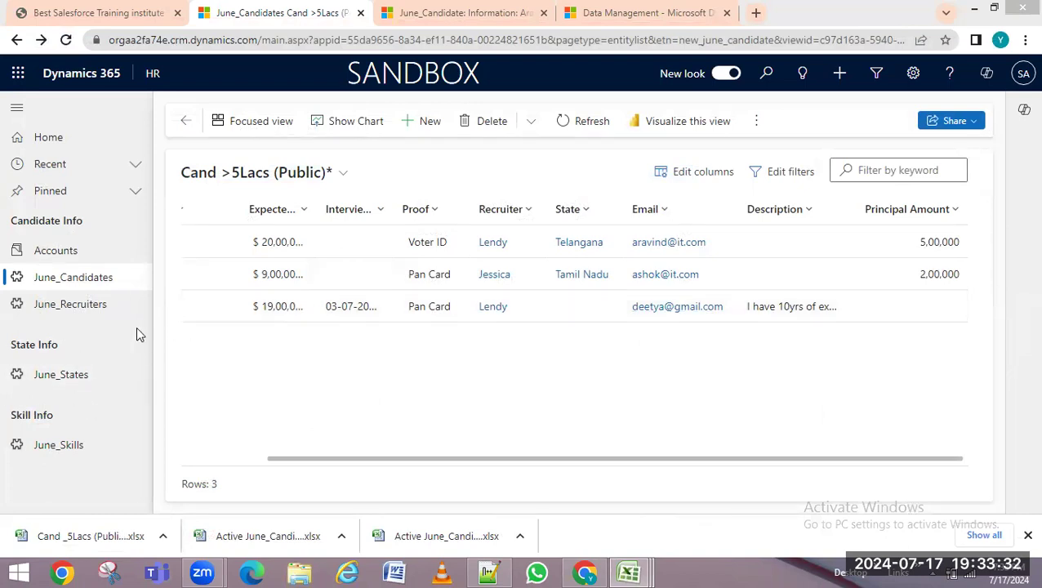
pyautogui.click(760, 123)
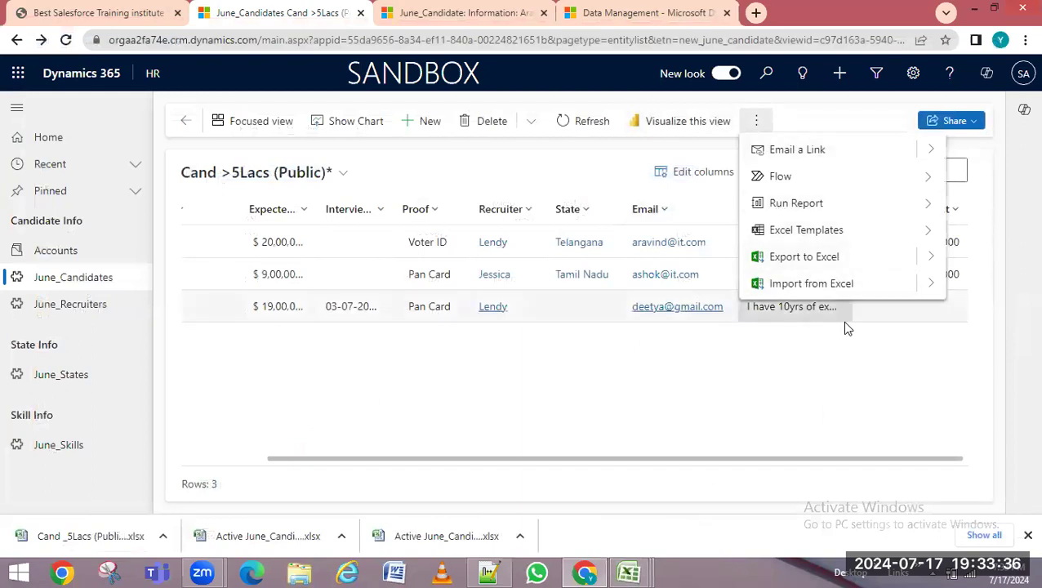
pyautogui.click(713, 395)
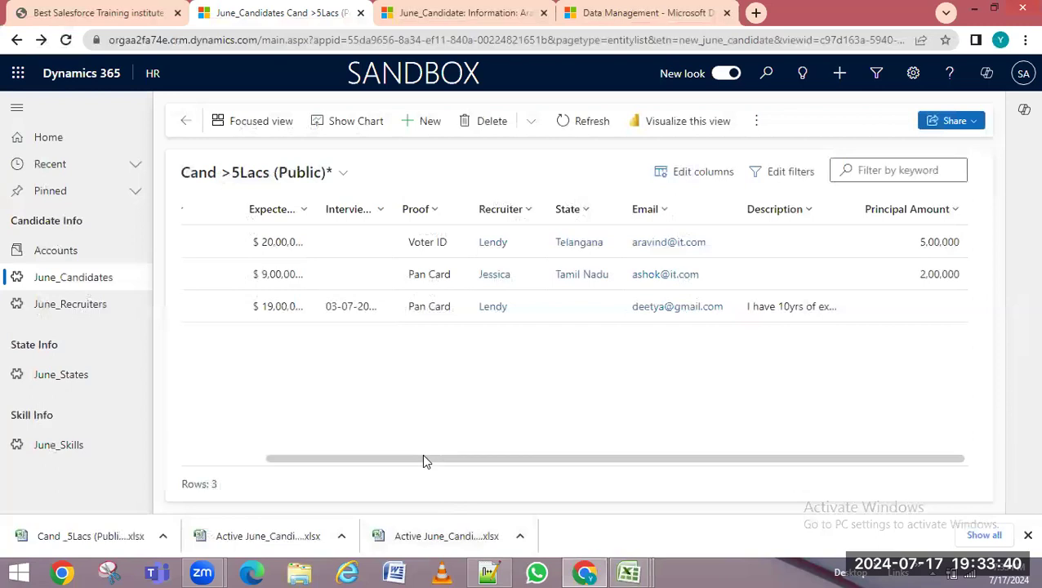
pyautogui.moveTo(423, 461); pyautogui.dragTo(289, 463)
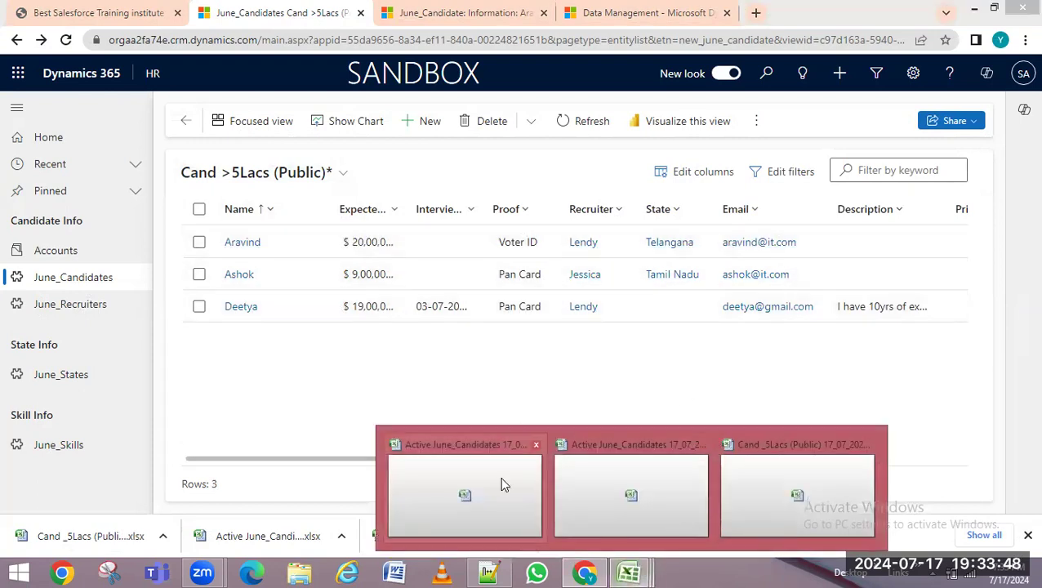
# Look over the Active June_Candidates workbook, then start a new June_Candidate record in Dynamics
pyautogui.click(496, 479)
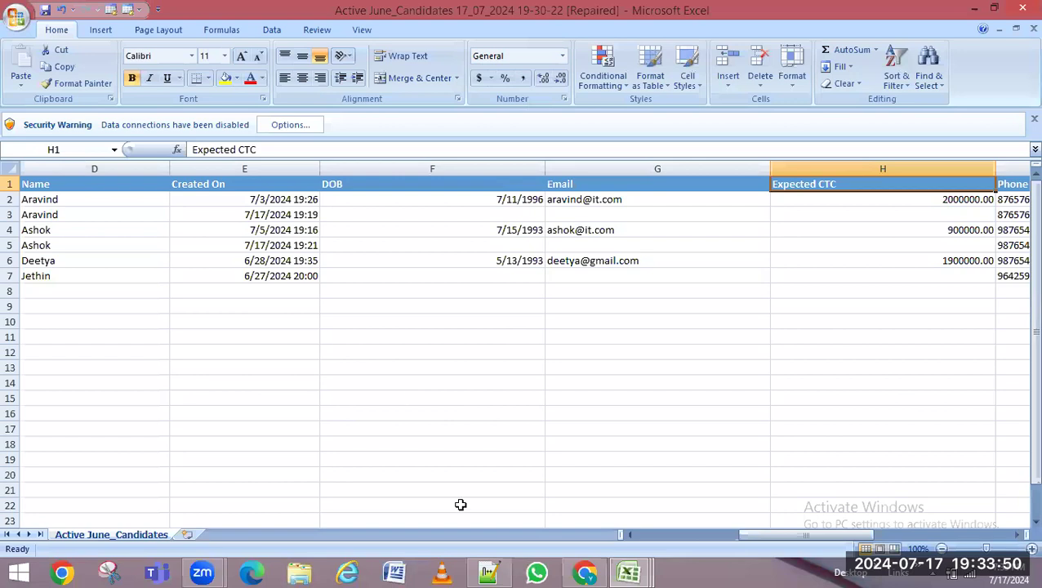
pyautogui.moveTo(752, 537); pyautogui.dragTo(599, 543)
pyautogui.click(584, 572)
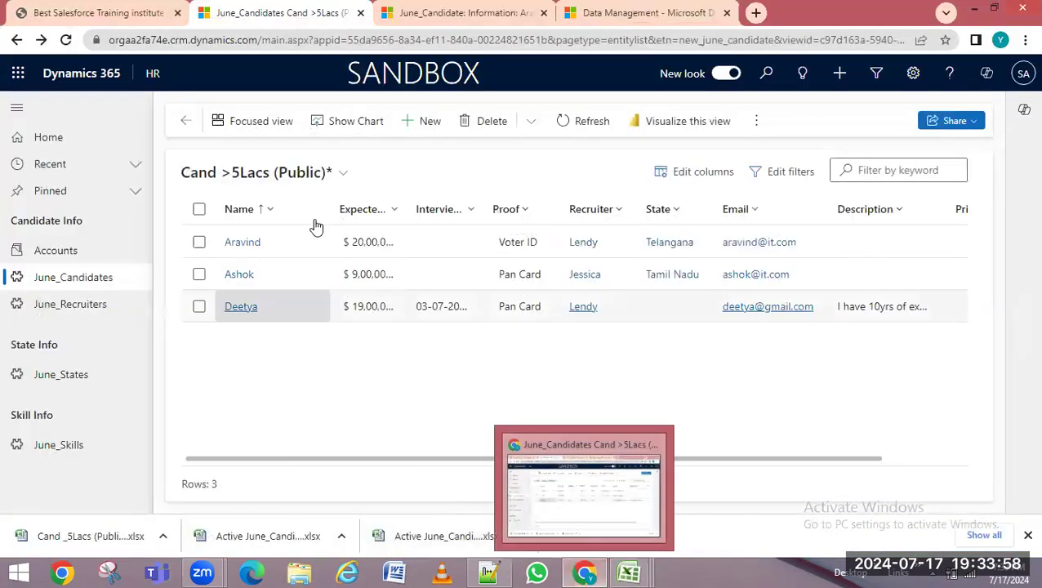
pyautogui.click(426, 123)
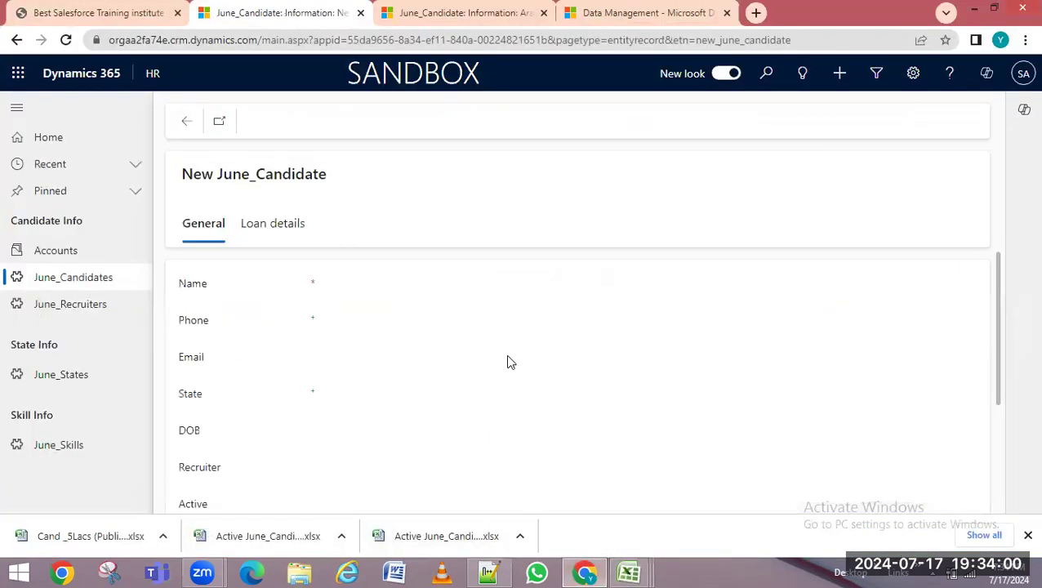
# Check the Name header in Excel, then return to the blank New June_Candidate form
pyautogui.click(974, 9)
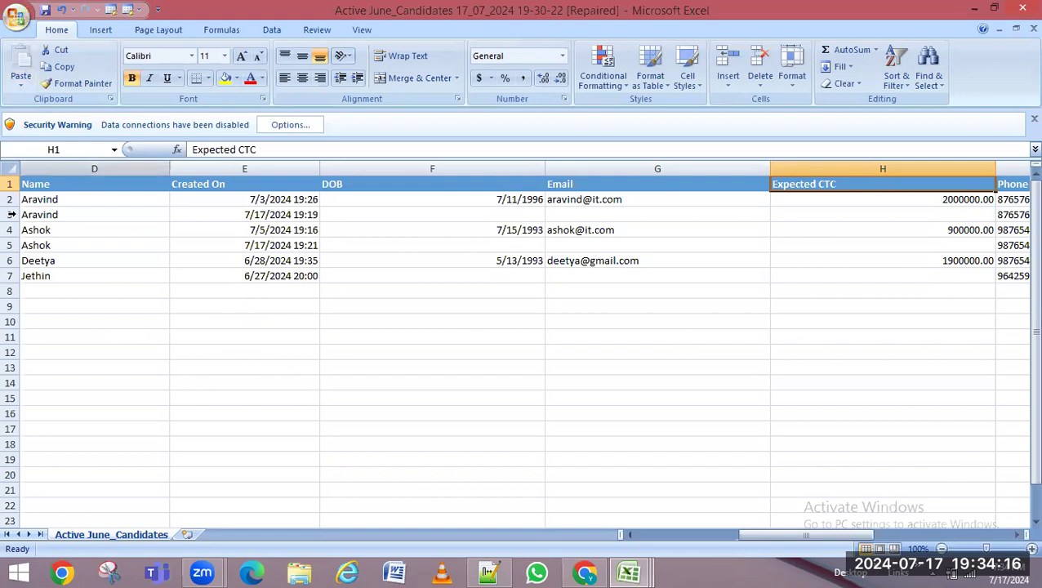
pyautogui.click(57, 186)
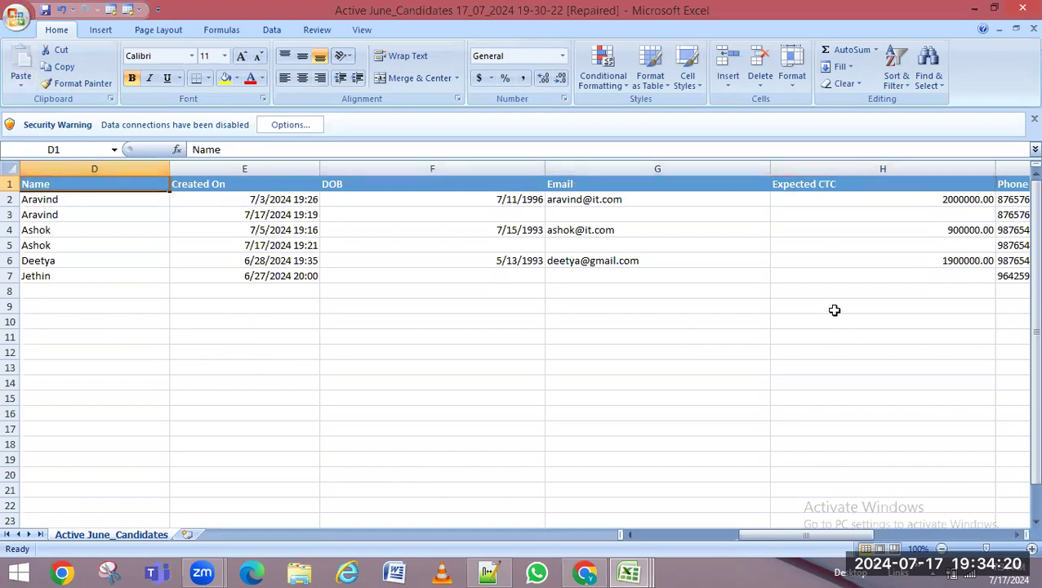
pyautogui.click(974, 9)
pyautogui.click(585, 573)
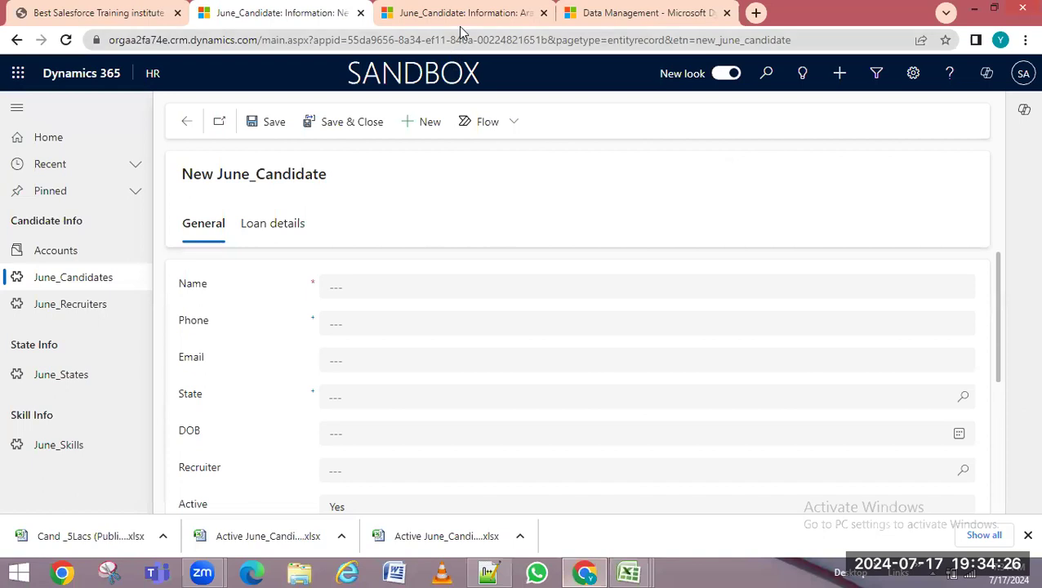
pyautogui.click(458, 25)
# Download the June_Candidate template from Templates for Data Import and show June_Candidate.xlsx in its folder
pyautogui.click(605, 24)
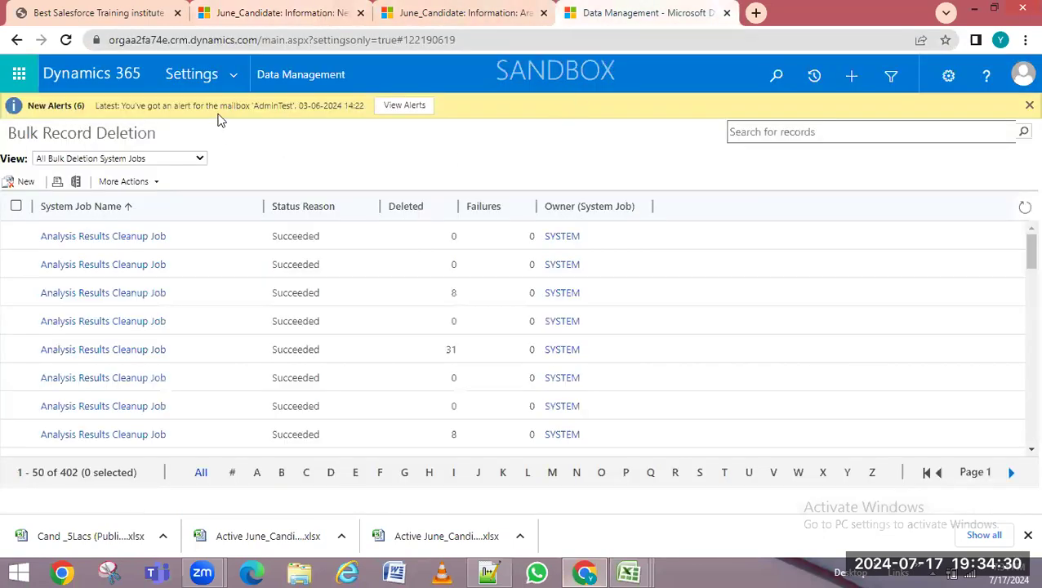
pyautogui.click(304, 78)
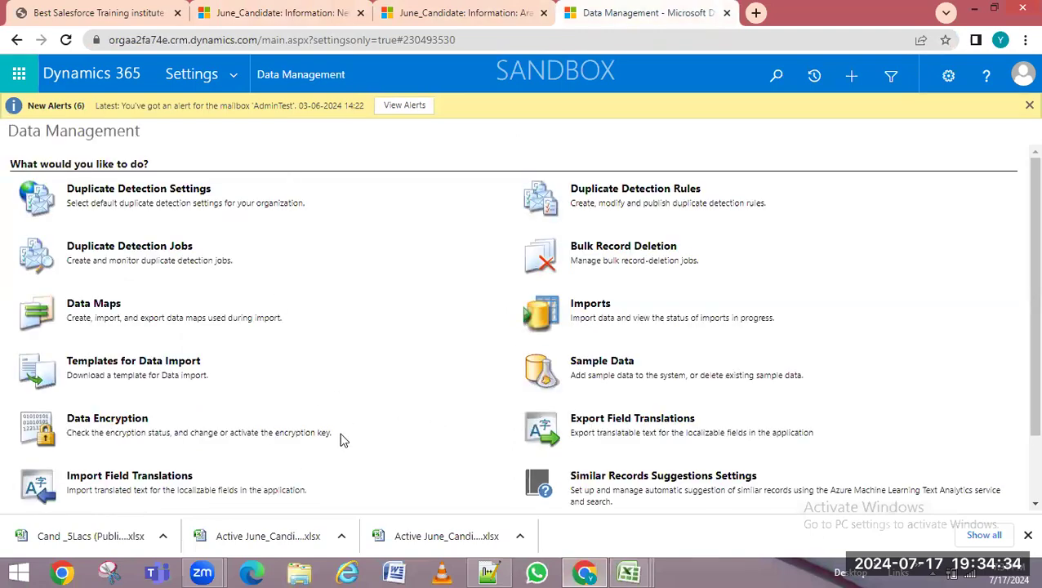
pyautogui.click(137, 369)
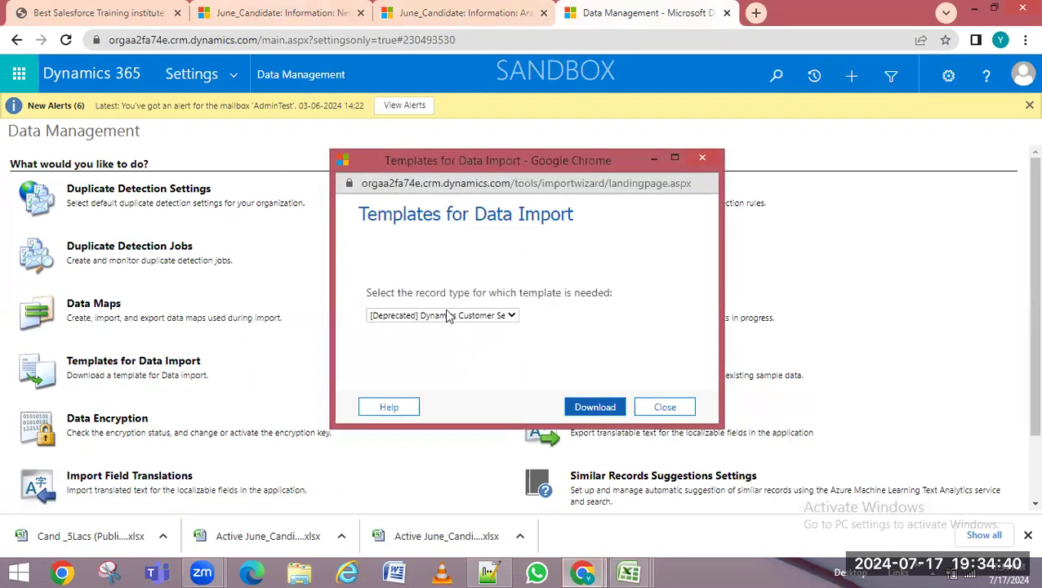
pyautogui.click(448, 317)
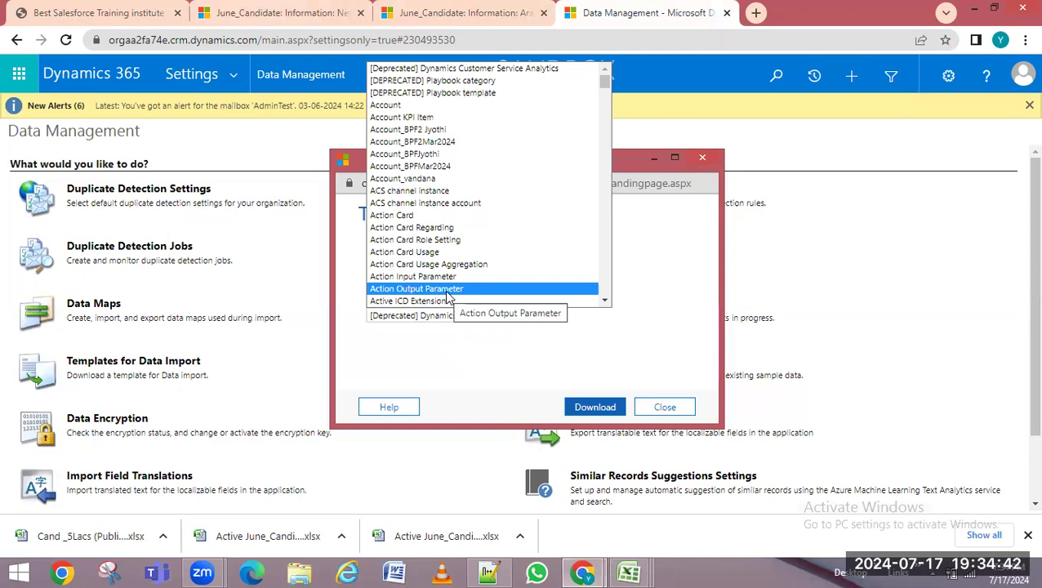
pyautogui.write('ju')
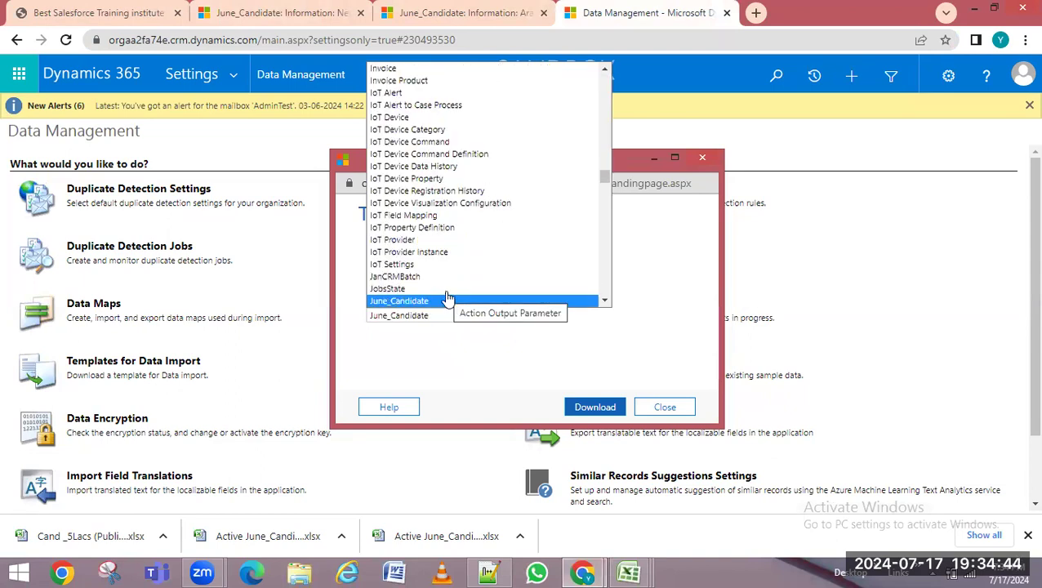
pyautogui.click(448, 300)
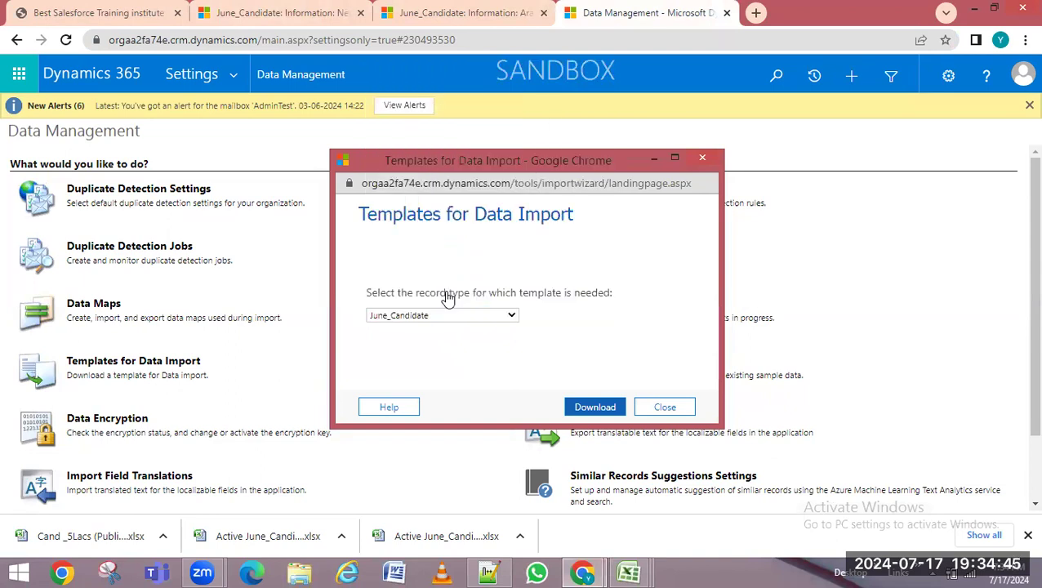
pyautogui.click(593, 407)
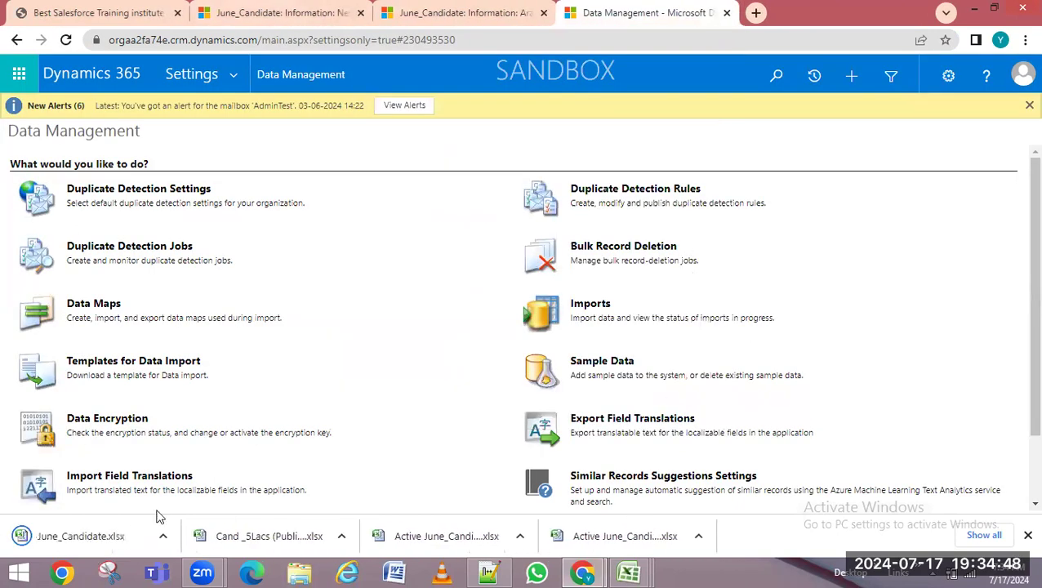
pyautogui.click(163, 536)
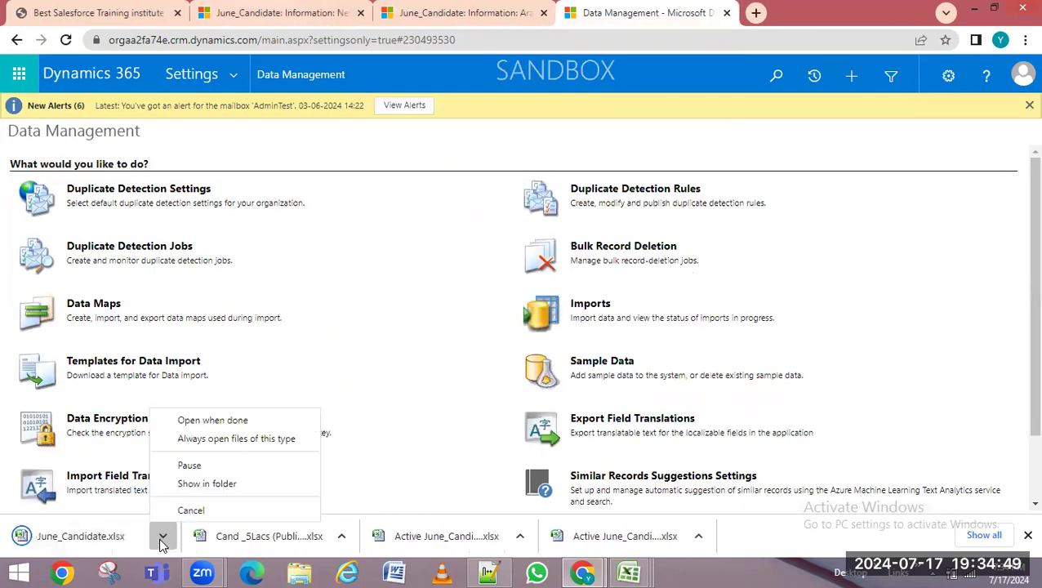
pyautogui.click(216, 484)
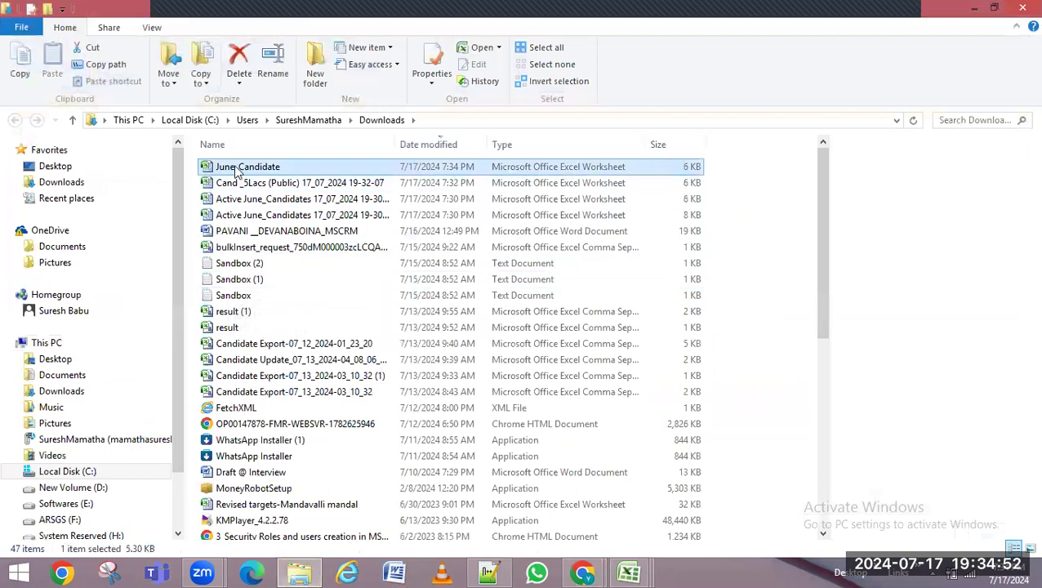
# Open June_Candidate.xlsx, accepting content recovery and closing the repairs report
pyautogui.doubleClick(237, 169)
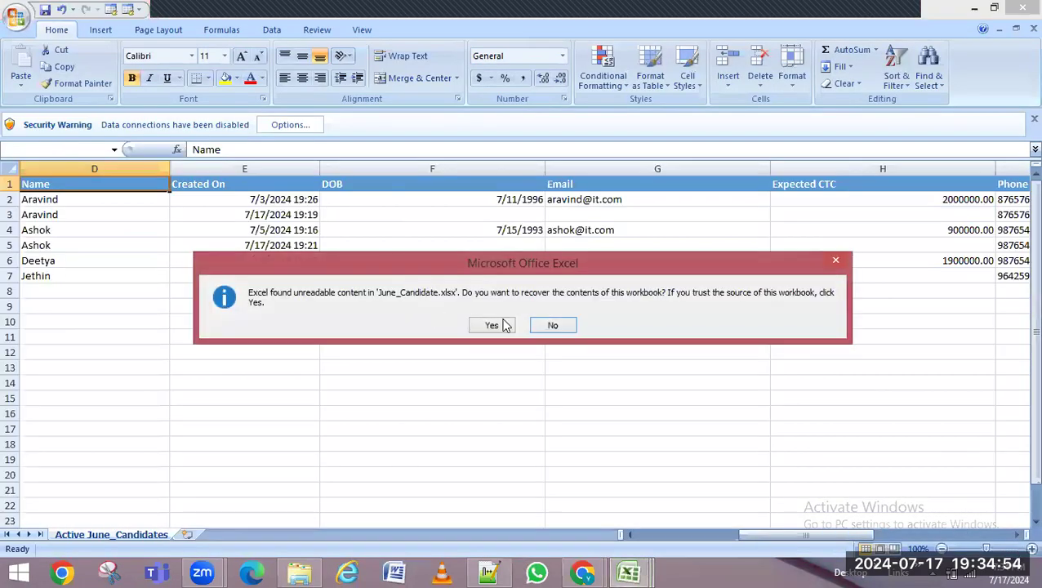
pyautogui.click(502, 326)
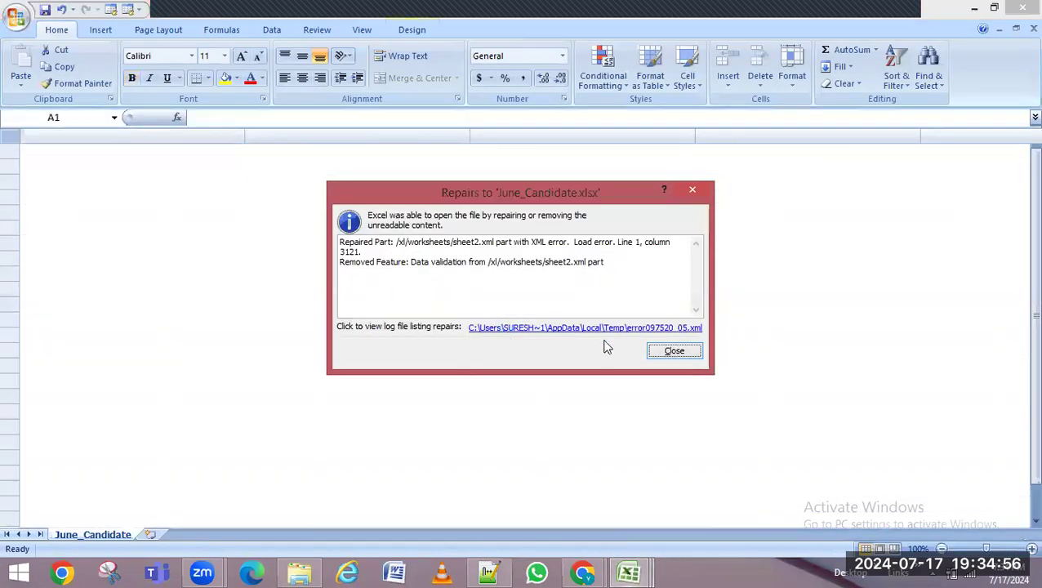
pyautogui.click(674, 352)
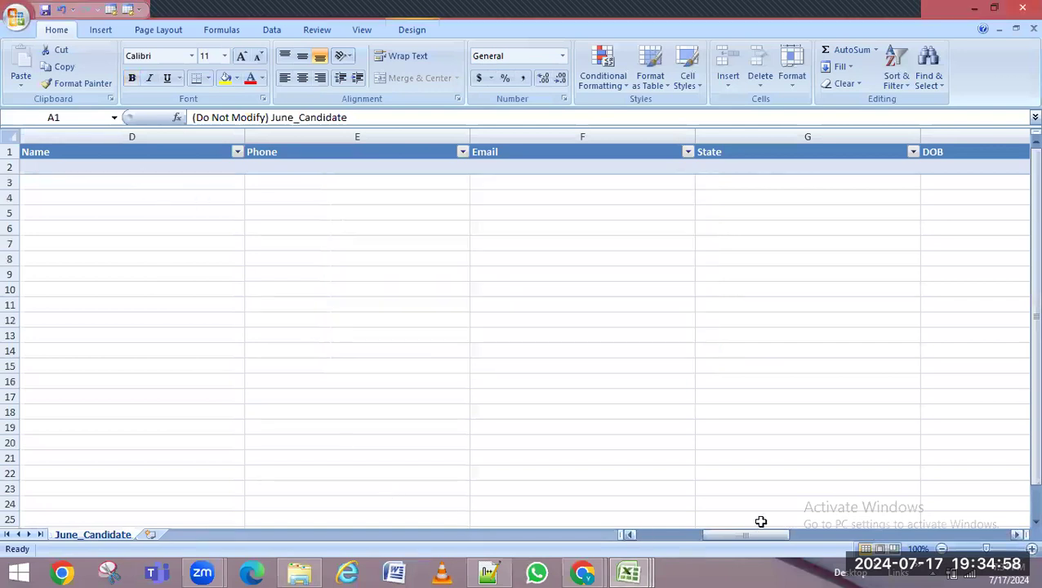
pyautogui.moveTo(736, 536); pyautogui.dragTo(663, 509)
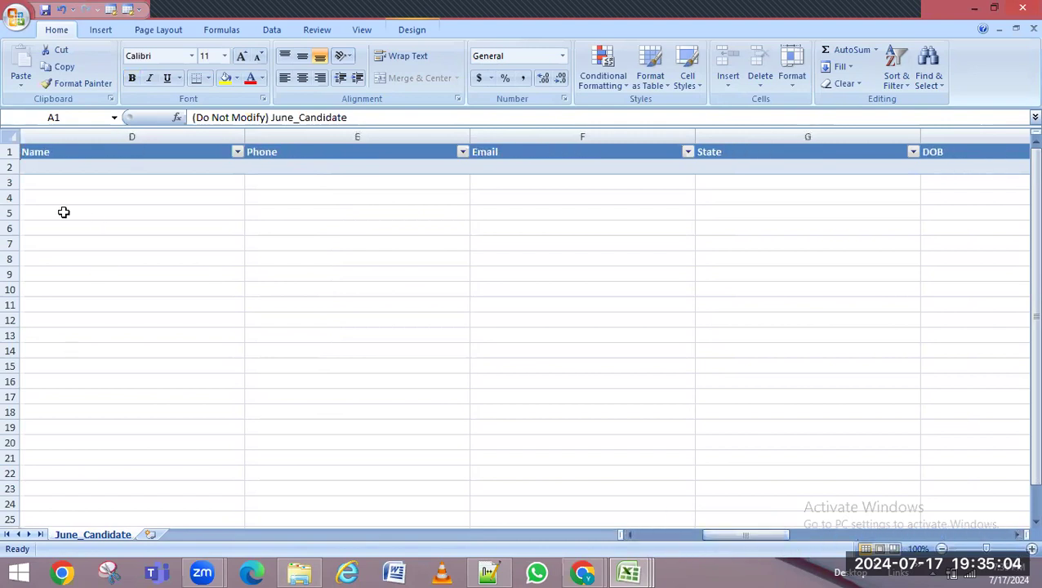
# Enter the candidate's name, phone, e-mail and State Tamil Nadu in row 2
pyautogui.doubleClick(96, 166)
pyautogui.write('Sures')
pyautogui.press('Tab')
pyautogui.write('964')
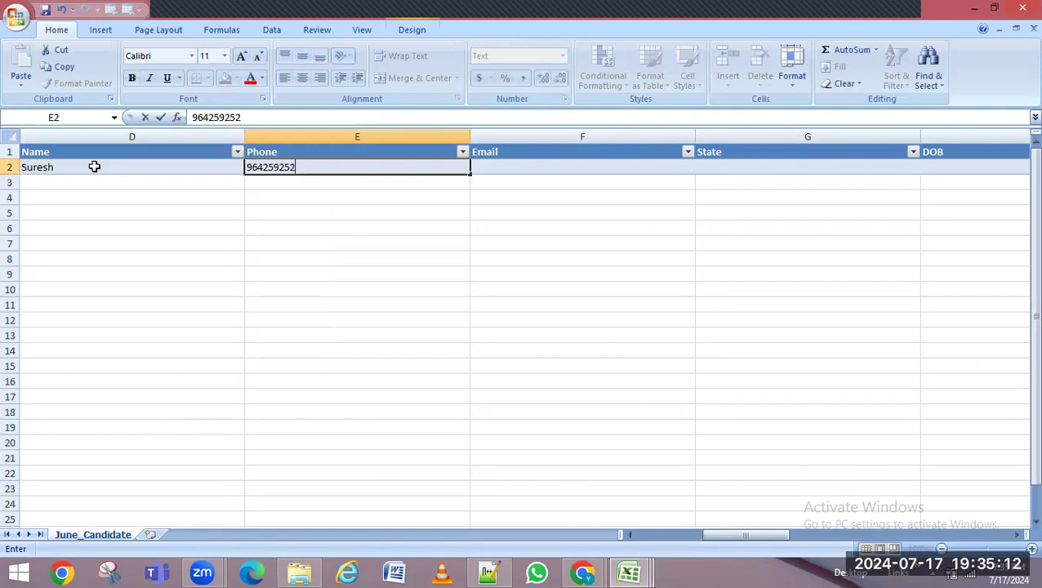
pyautogui.click(497, 167)
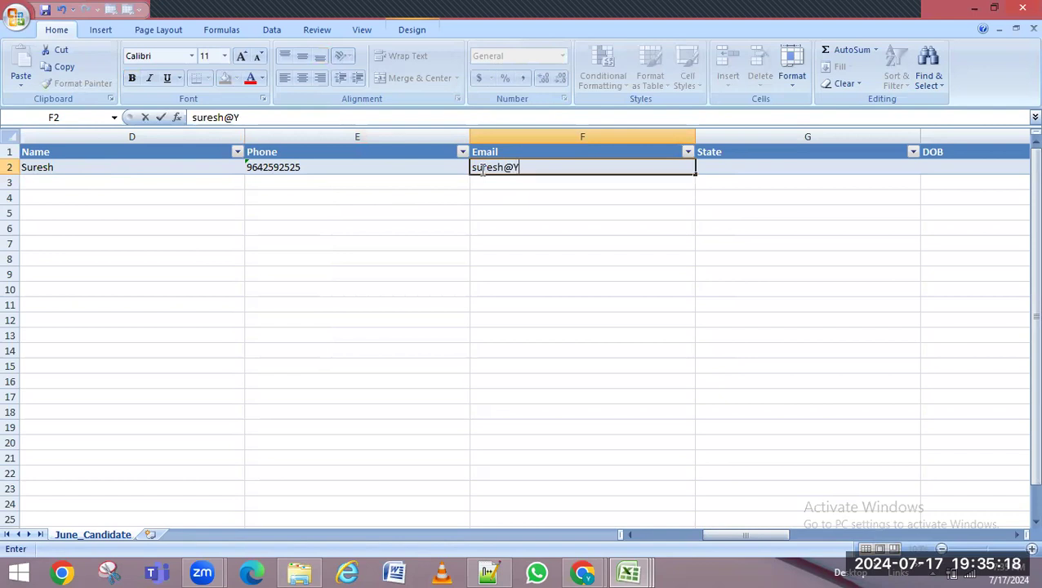
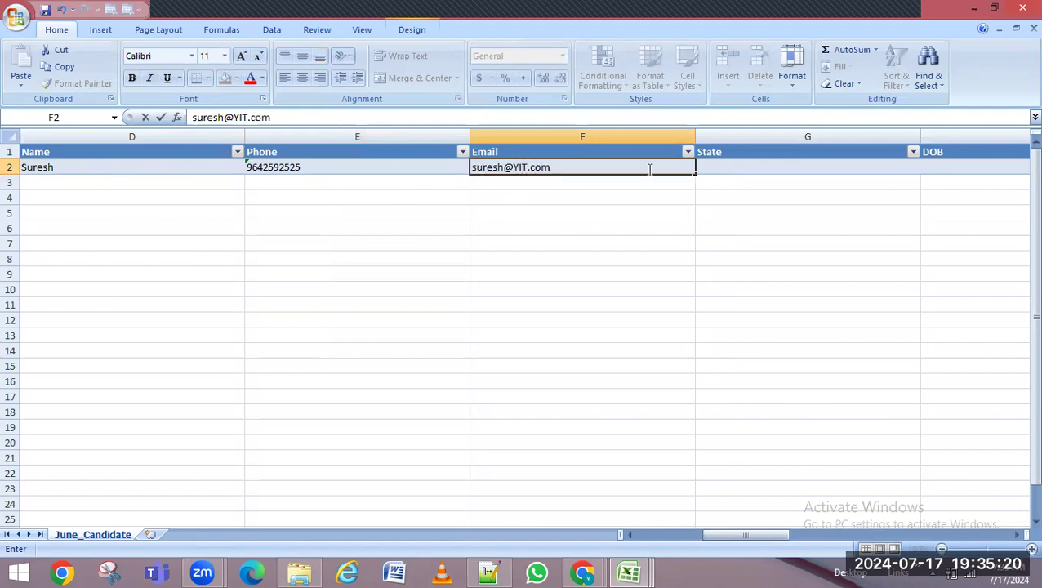
pyautogui.click(758, 169)
pyautogui.doubleClick(770, 170)
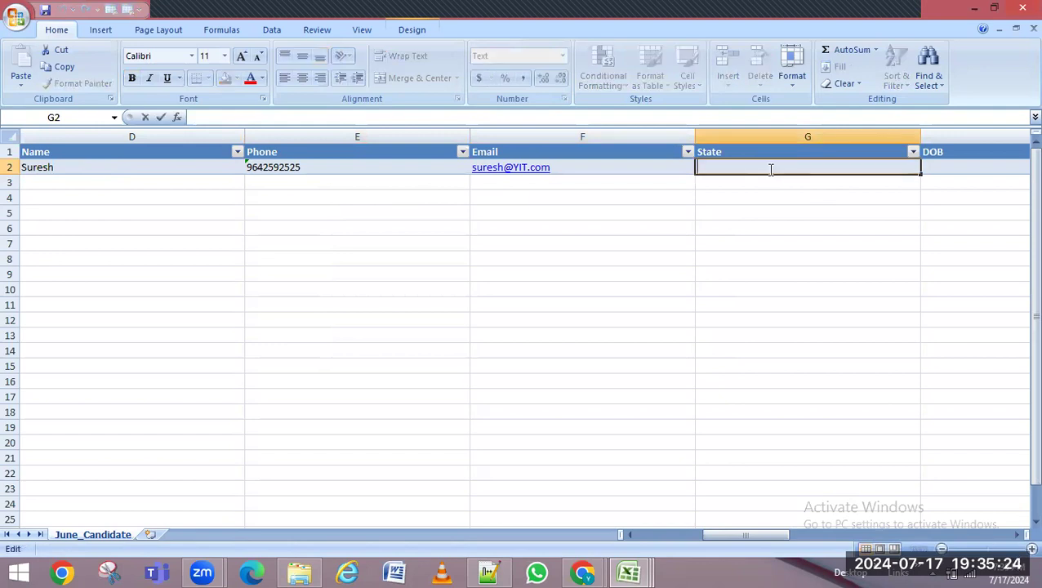
pyautogui.write('Tamil Nadu')
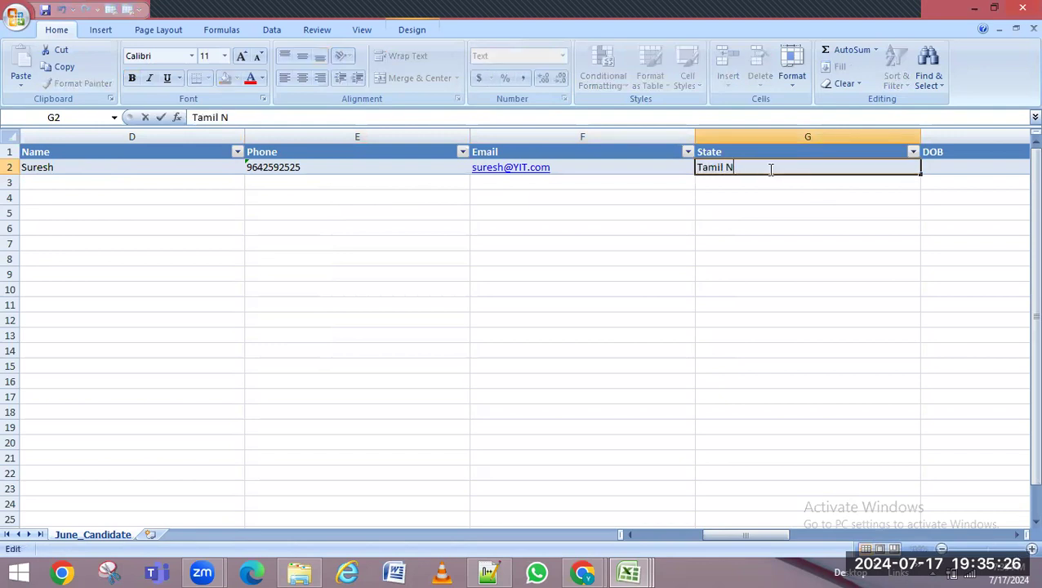
pyautogui.click(949, 170)
pyautogui.moveTo(741, 538); pyautogui.dragTo(793, 532)
# Check the Recruiter column's filter options and scroll across the template
pyautogui.click(916, 167)
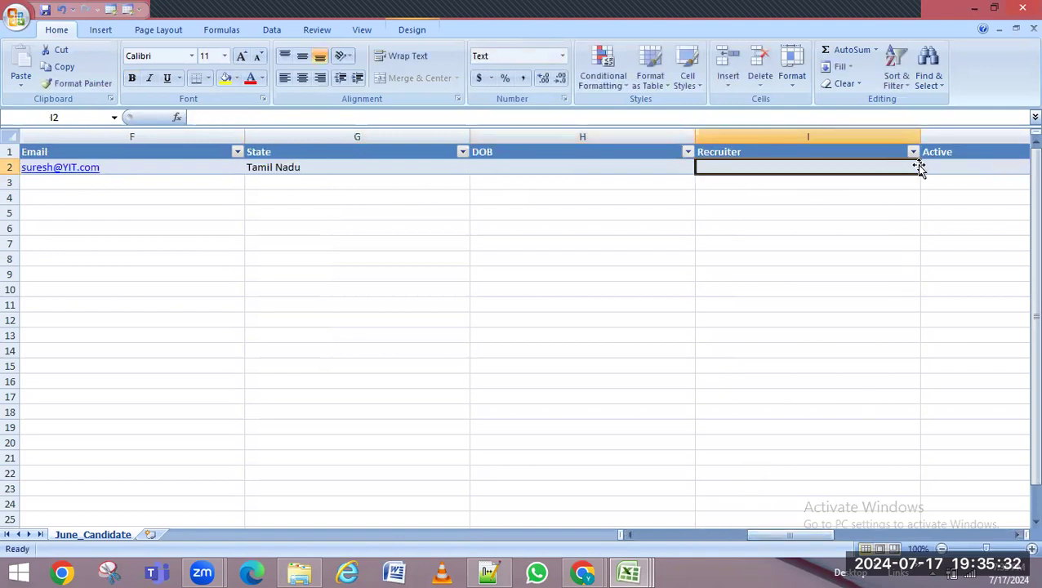
pyautogui.click(914, 153)
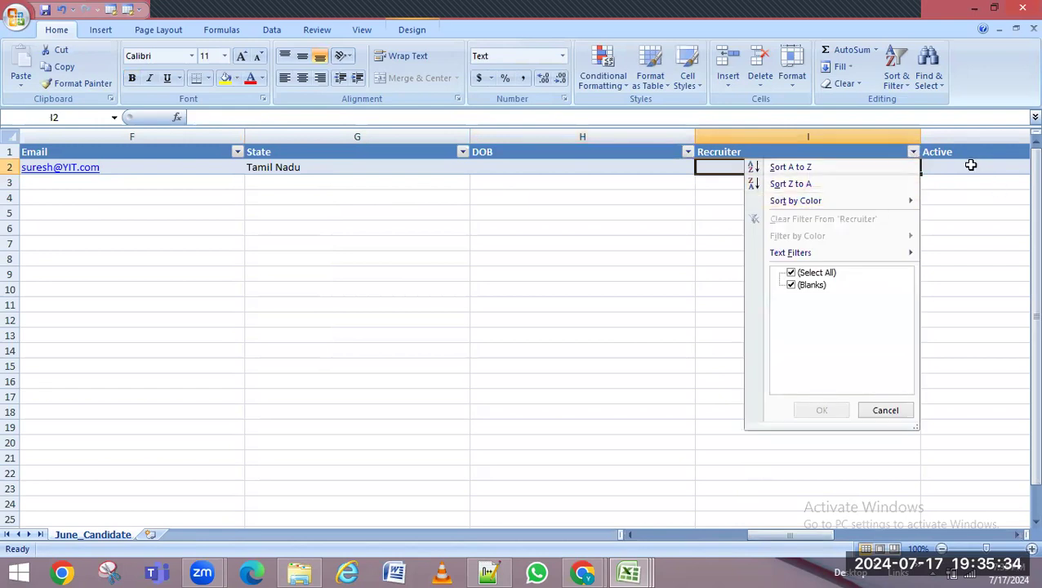
pyautogui.press('Escape')
pyautogui.moveTo(826, 539); pyautogui.dragTo(1016, 541)
pyautogui.moveTo(948, 540); pyautogui.dragTo(770, 541)
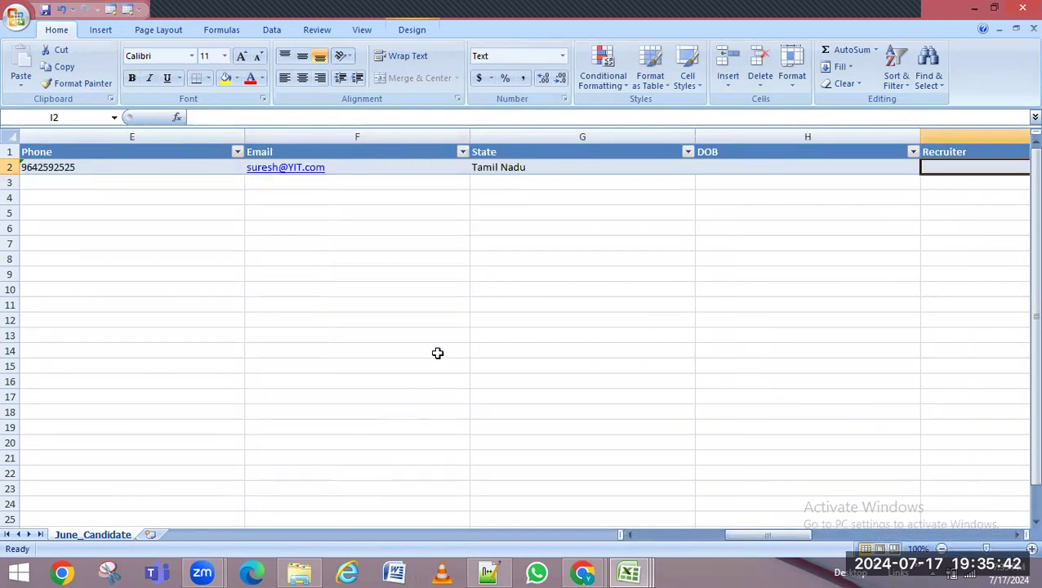
pyautogui.moveTo(754, 540); pyautogui.dragTo(712, 557)
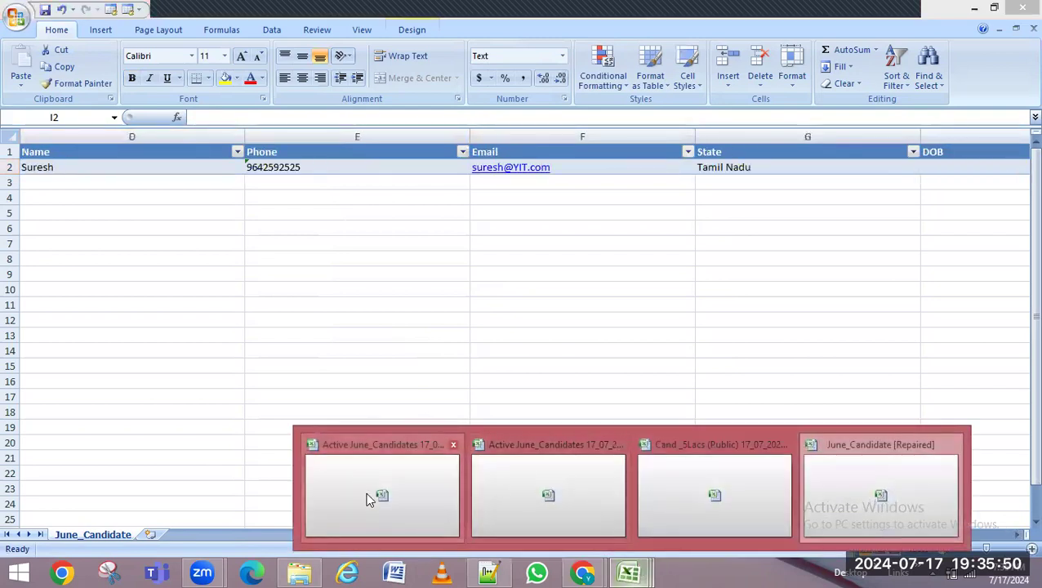
pyautogui.moveTo(767, 537); pyautogui.dragTo(805, 541)
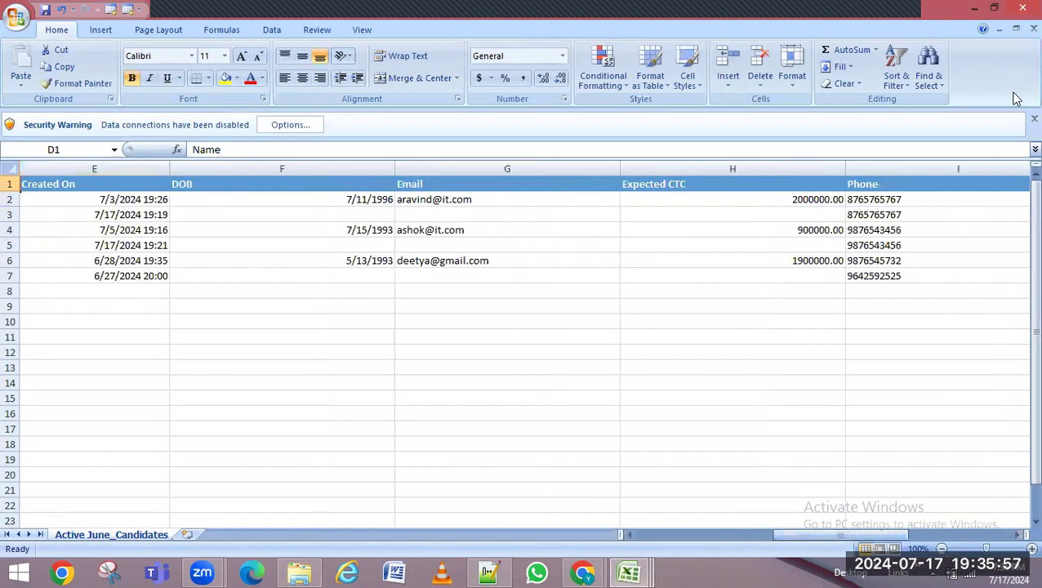
# Close one Active June_Candidates workbook without saving, then close the other one
pyautogui.click(1020, 11)
pyautogui.click(523, 326)
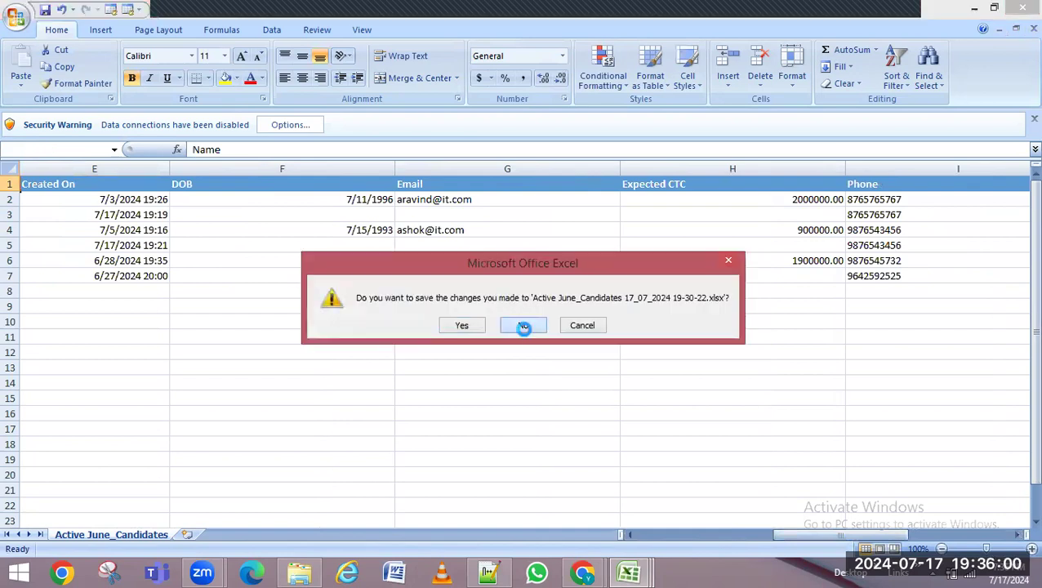
pyautogui.moveTo(645, 570)
pyautogui.click(478, 482)
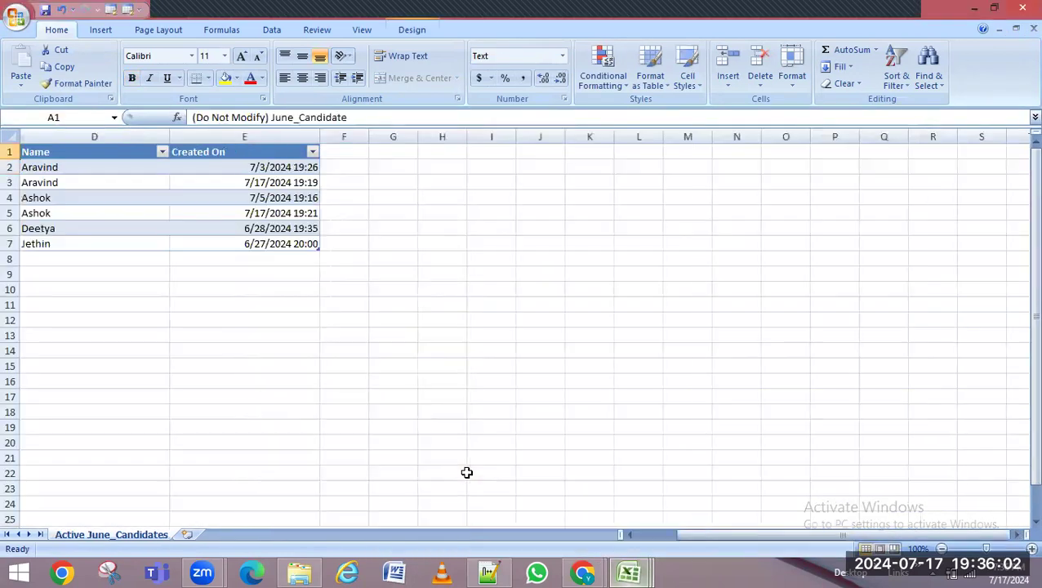
pyautogui.click(1020, 11)
# Discard the workbook's changes and enter the recruiter from Cand >5Lacs (Public) in I2
pyautogui.click(524, 326)
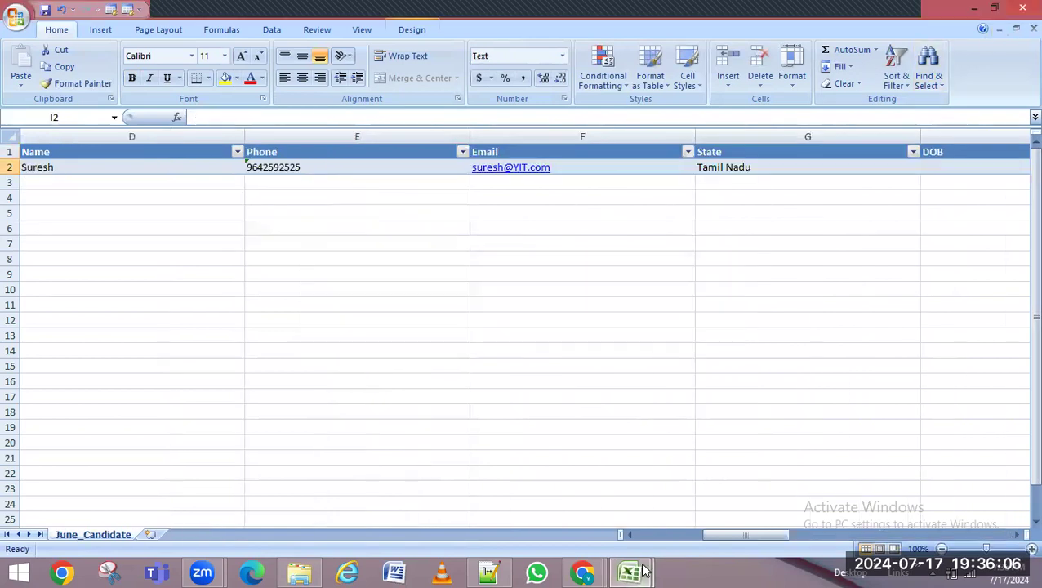
pyautogui.moveTo(633, 572)
pyautogui.click(549, 500)
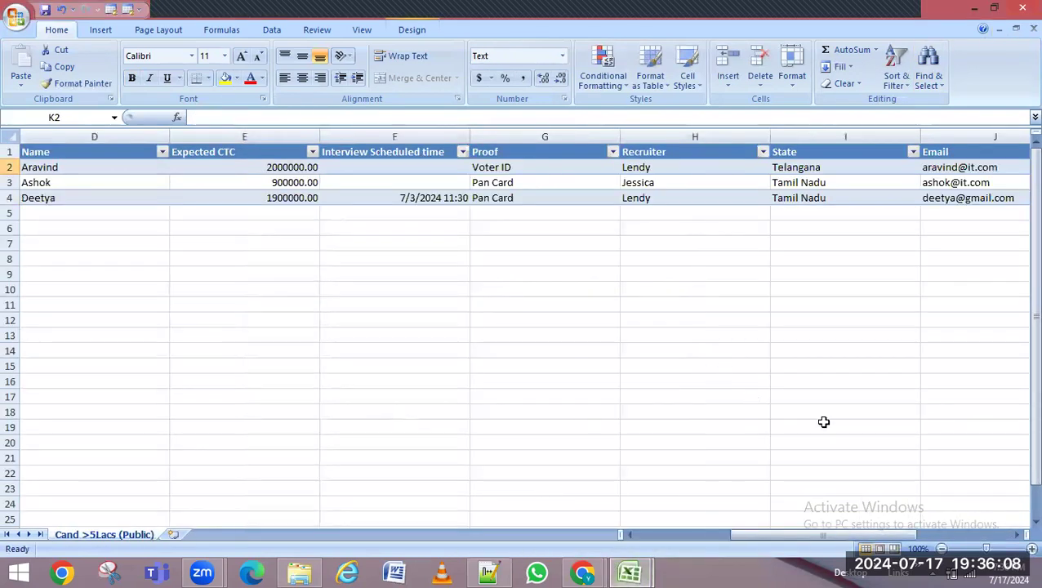
pyautogui.click(647, 166)
pyautogui.hotkey('ctrl', 'c')
pyautogui.hotkey('ctrl', 'Tab')
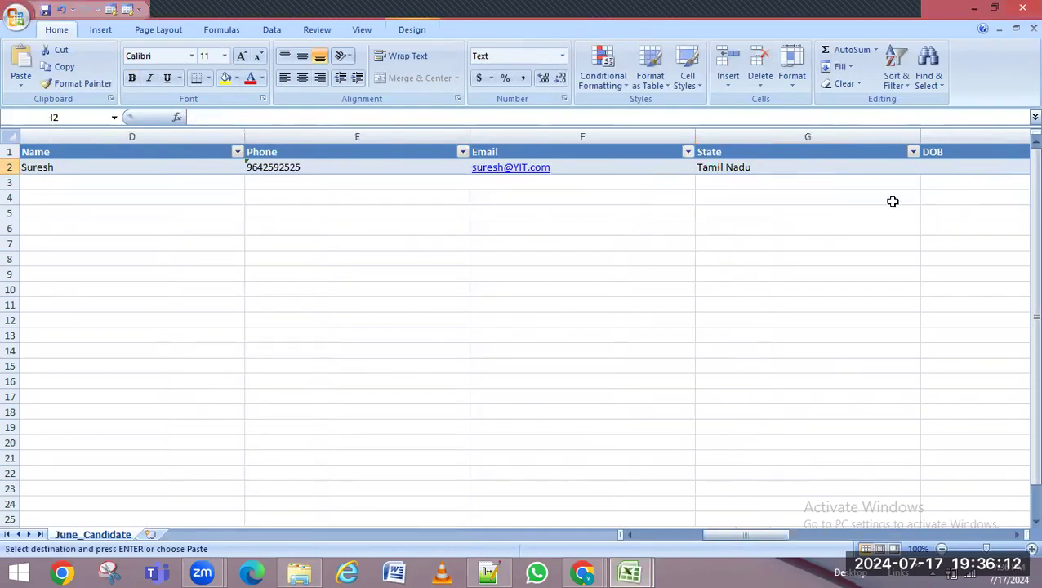
pyautogui.moveTo(734, 534); pyautogui.dragTo(843, 544)
pyautogui.press('Return')
pyautogui.click(284, 168)
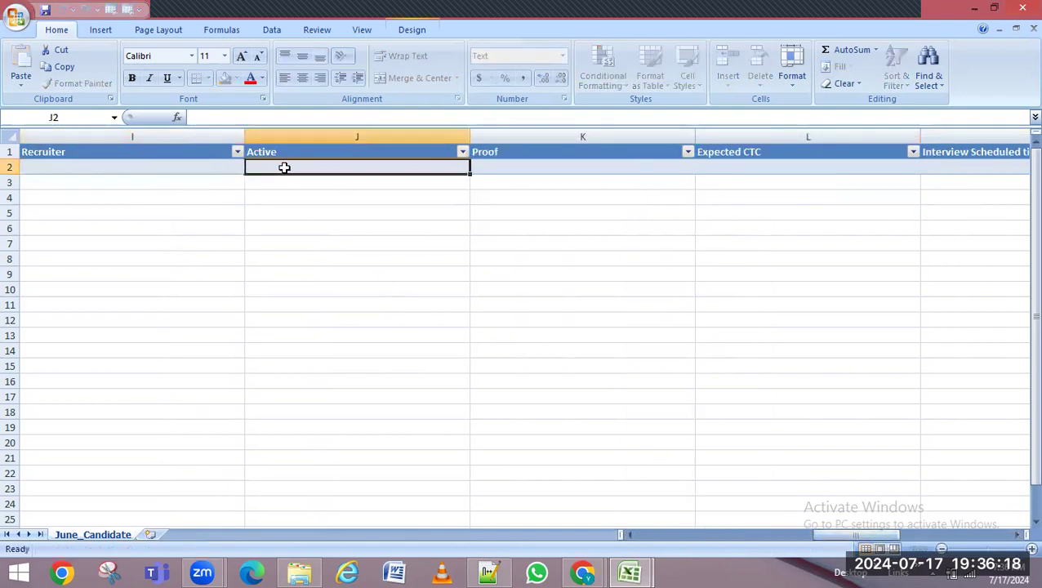
pyautogui.click(227, 167)
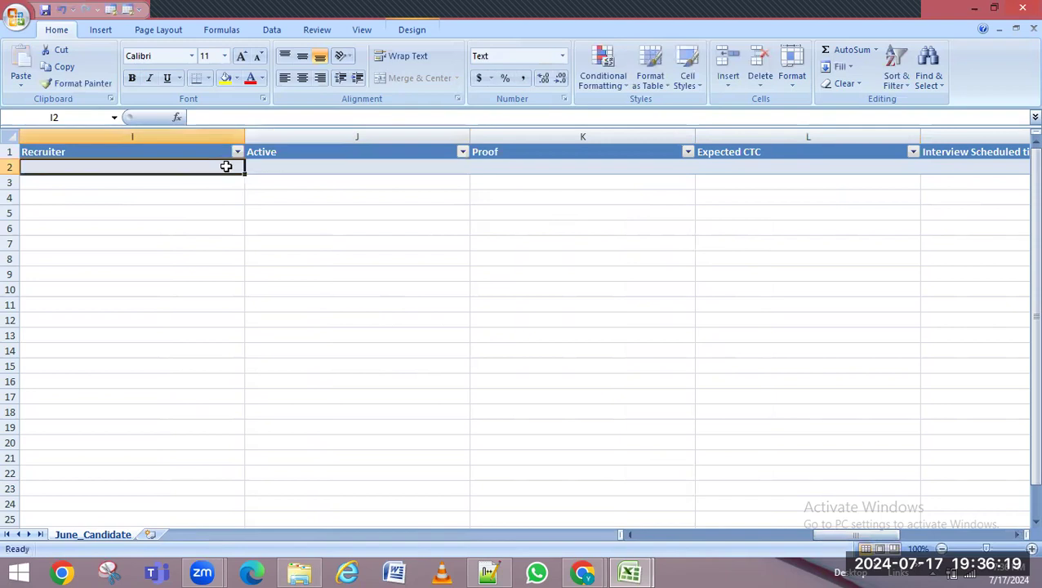
pyautogui.doubleClick(146, 167)
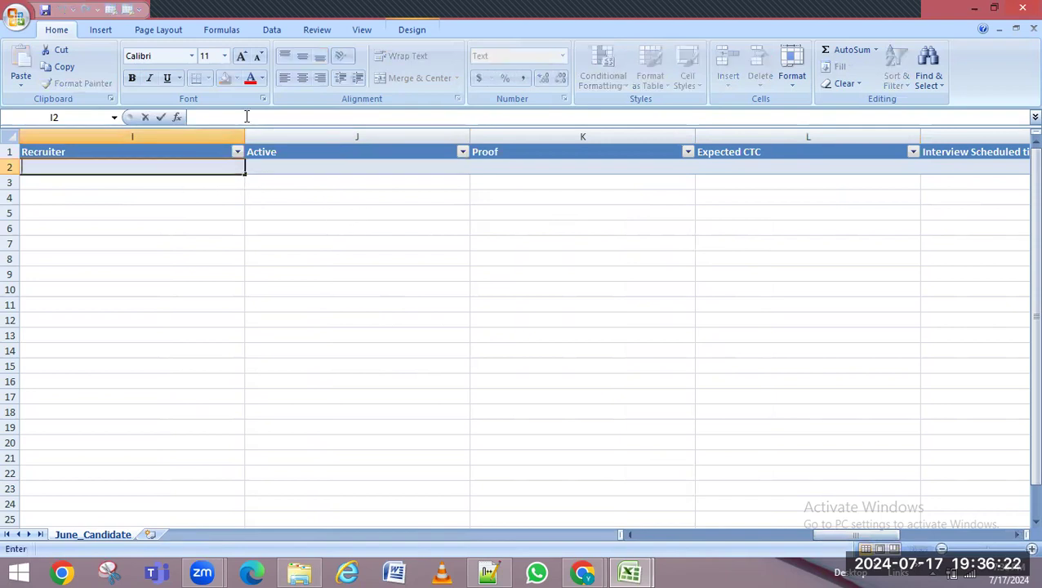
pyautogui.write('Len')
pyautogui.click(315, 172)
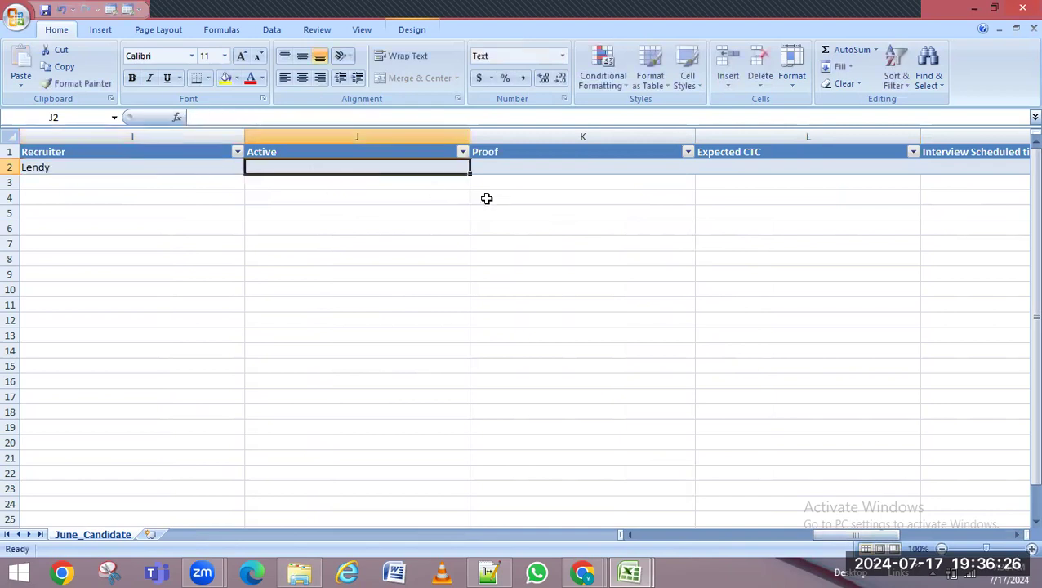
# Enter Pan Card as the proof in K2, matching the capitalisation used in Cand >5Lacs
pyautogui.hotkey('alt', 'Tab')
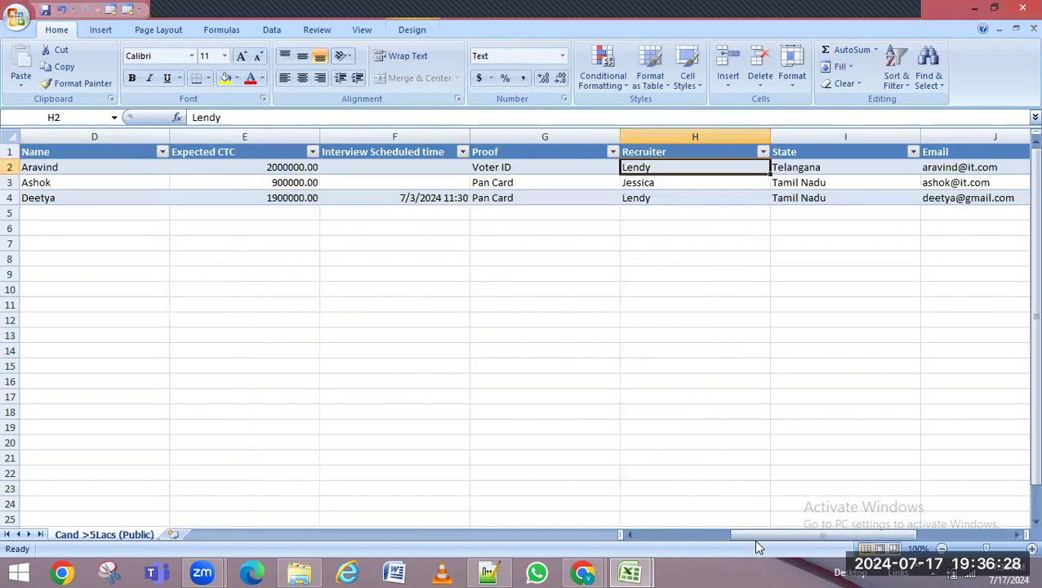
pyautogui.moveTo(786, 537); pyautogui.dragTo(822, 528)
pyautogui.hotkey('ctrl', 'pagedown')
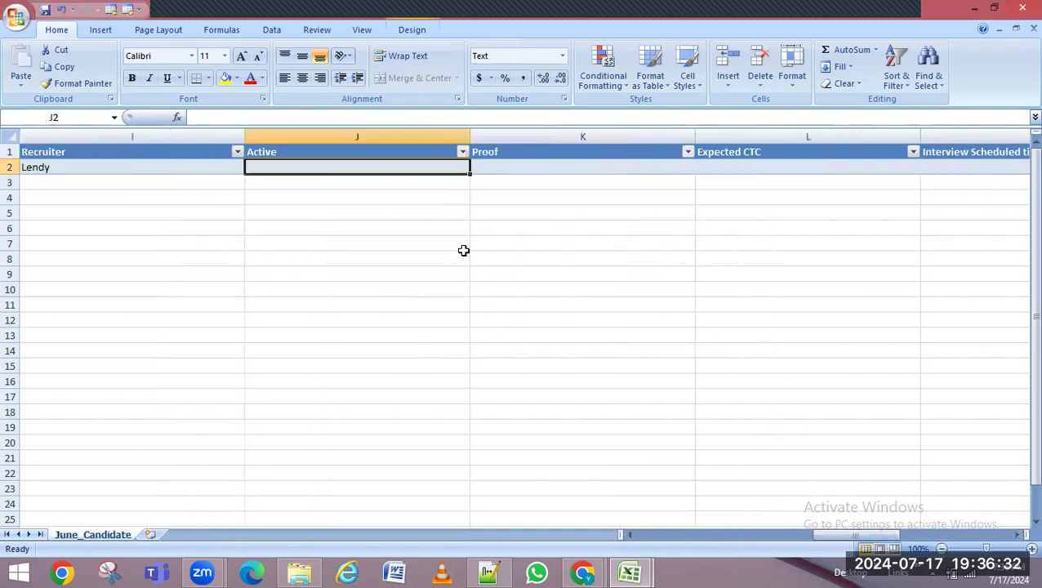
pyautogui.click(523, 164)
pyautogui.click(230, 117)
pyautogui.write('PAn car')
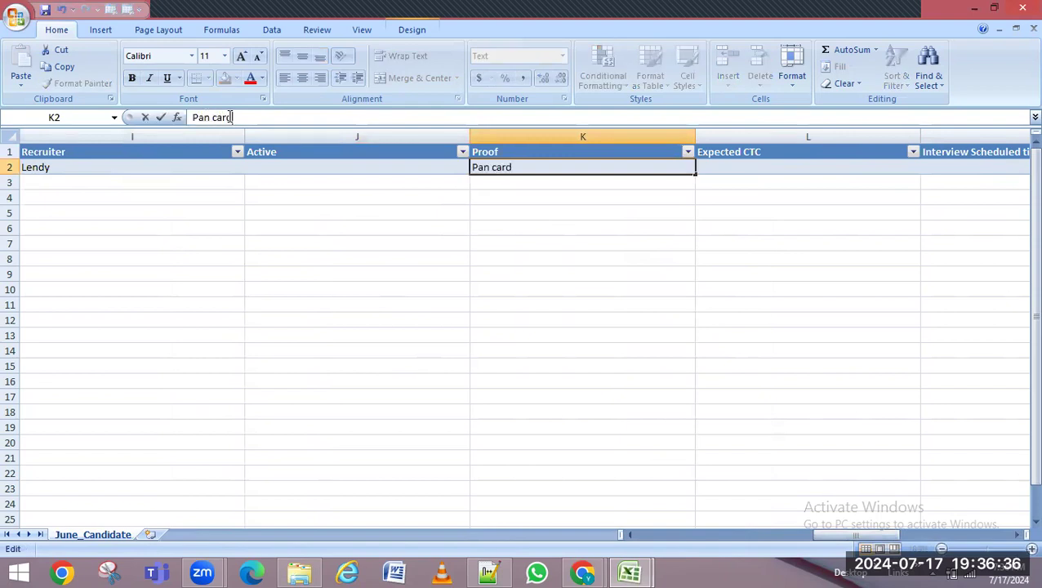
pyautogui.write('d')
pyautogui.press('Return')
pyautogui.hotkey('ctrl', 'pageup')
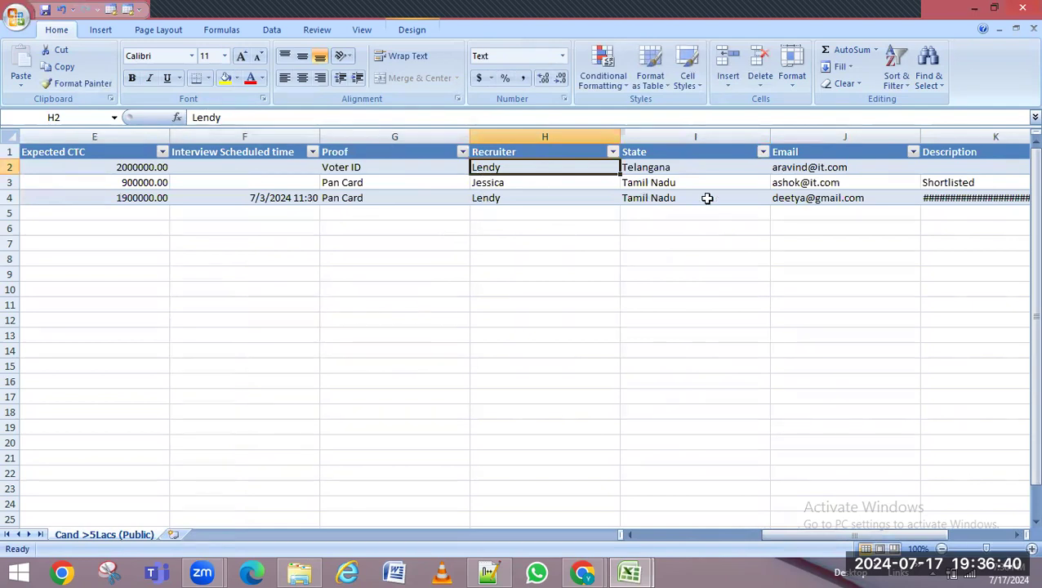
pyautogui.hotkey('ctrl', 'pagedown')
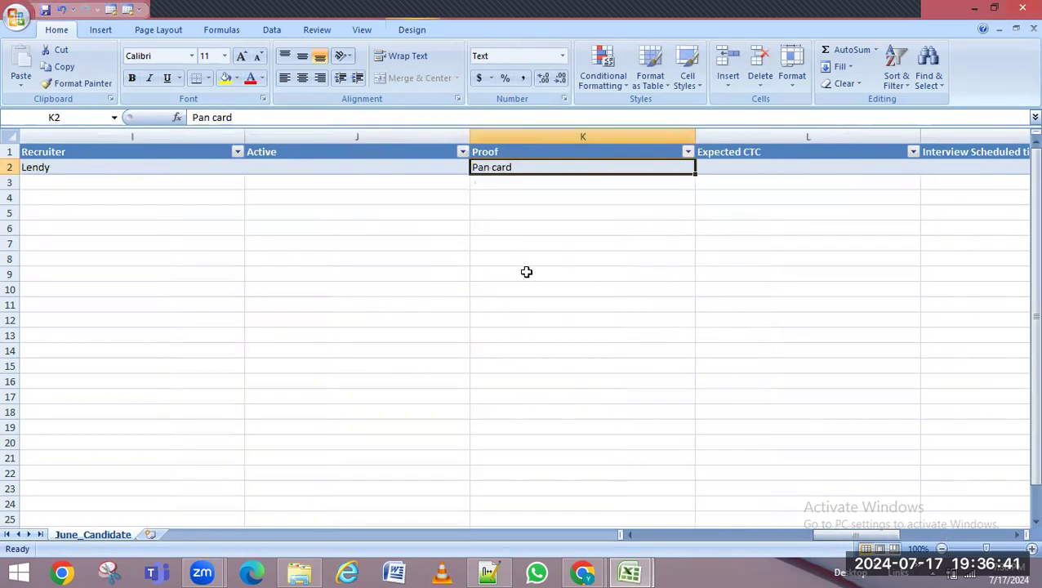
pyautogui.click(217, 116)
pyautogui.press('BackSpace')
pyautogui.write('C')
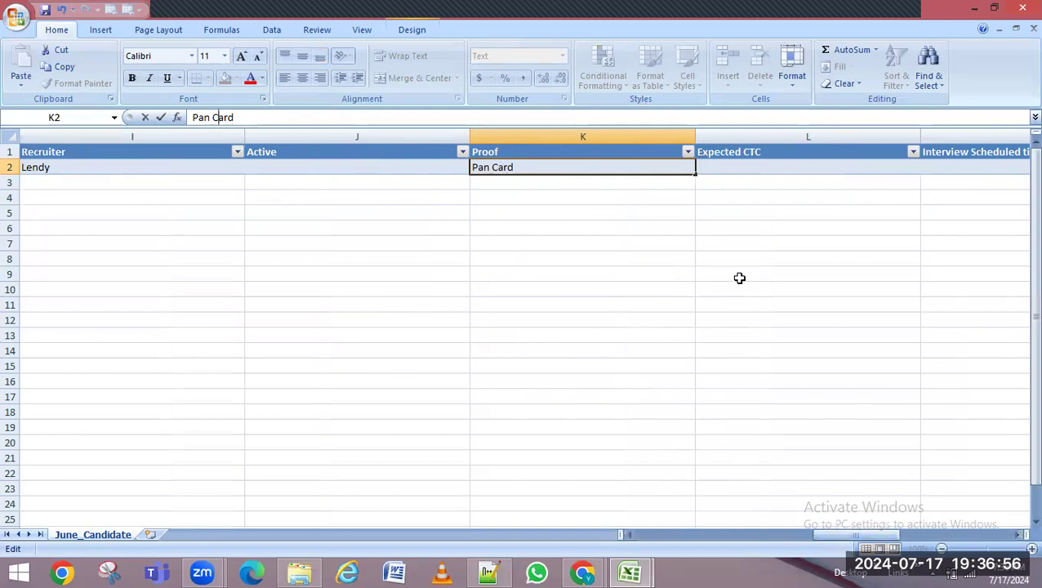
pyautogui.click(730, 167)
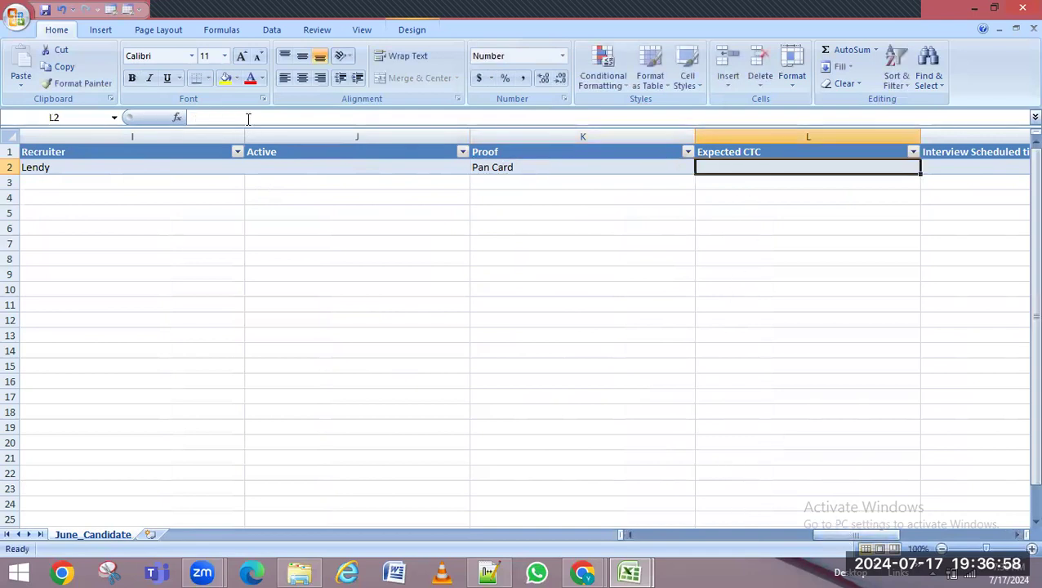
# Start entering Expected CTC 1500000 in L2
pyautogui.click(248, 117)
pyautogui.write('1')
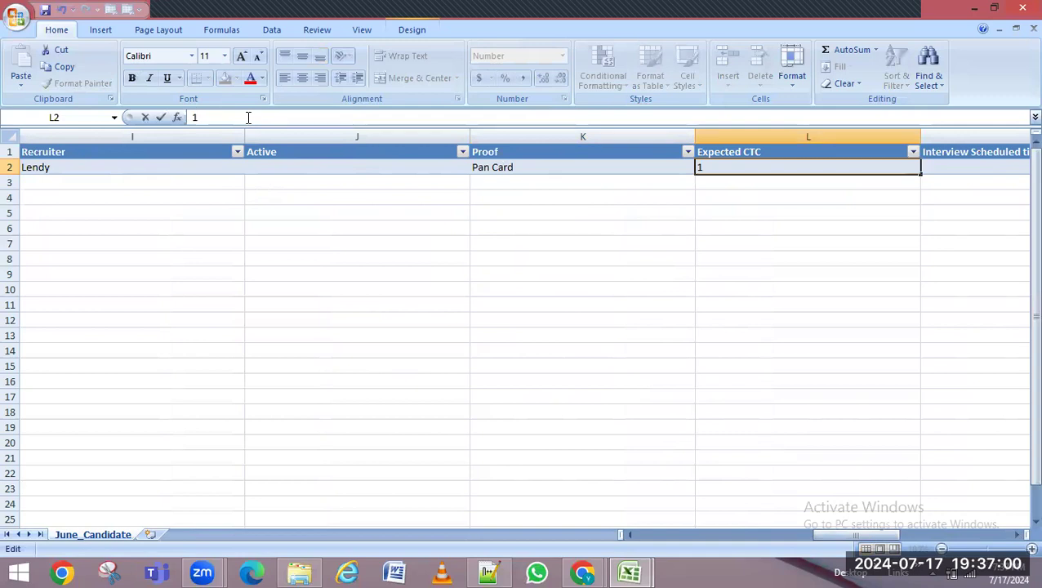
pyautogui.write('50000')
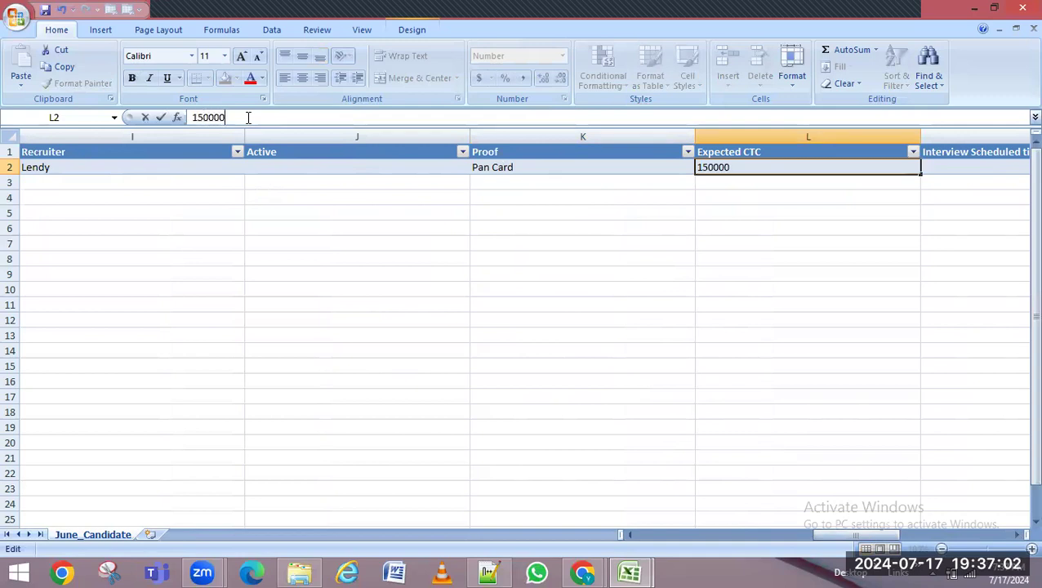
pyautogui.moveTo(845, 536); pyautogui.dragTo(668, 542)
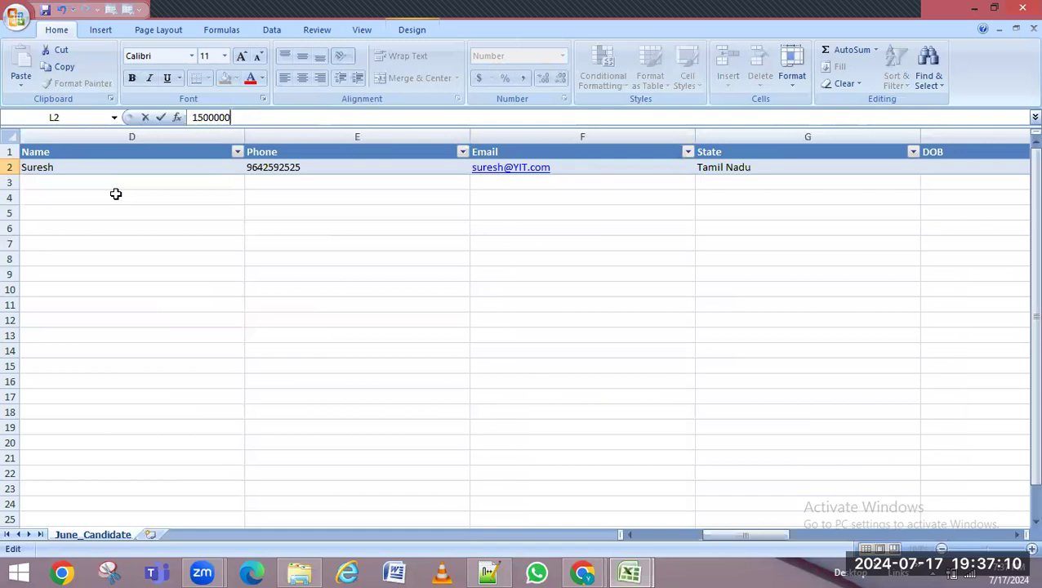
# Commit the CTC and fill the name, phone, e-mail and Tamil Nadu down into row 3
pyautogui.click(178, 181)
pyautogui.click(241, 168)
pyautogui.moveTo(245, 169); pyautogui.dragTo(242, 188)
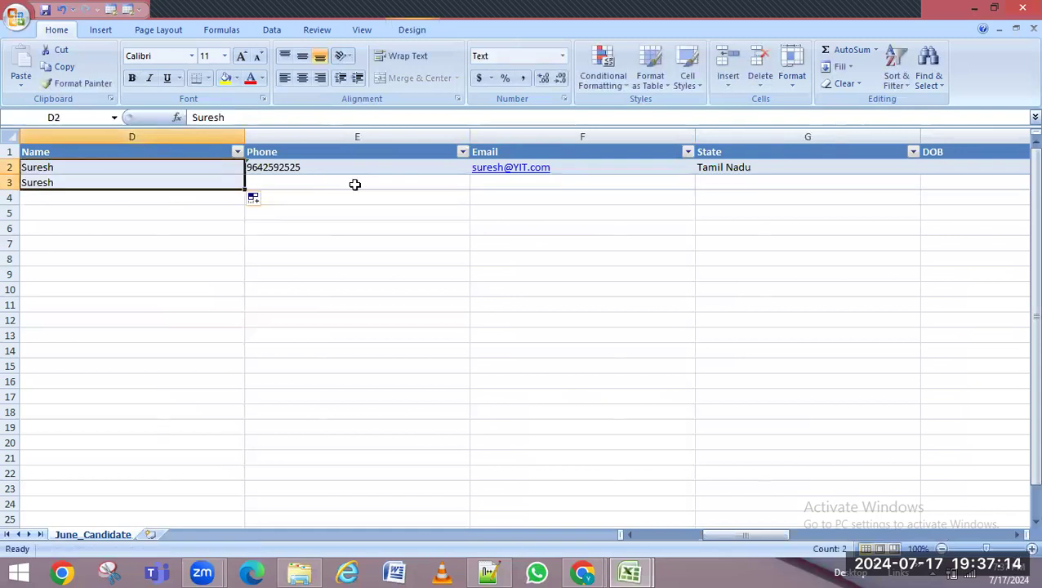
pyautogui.click(410, 167)
pyautogui.moveTo(468, 174); pyautogui.dragTo(468, 188)
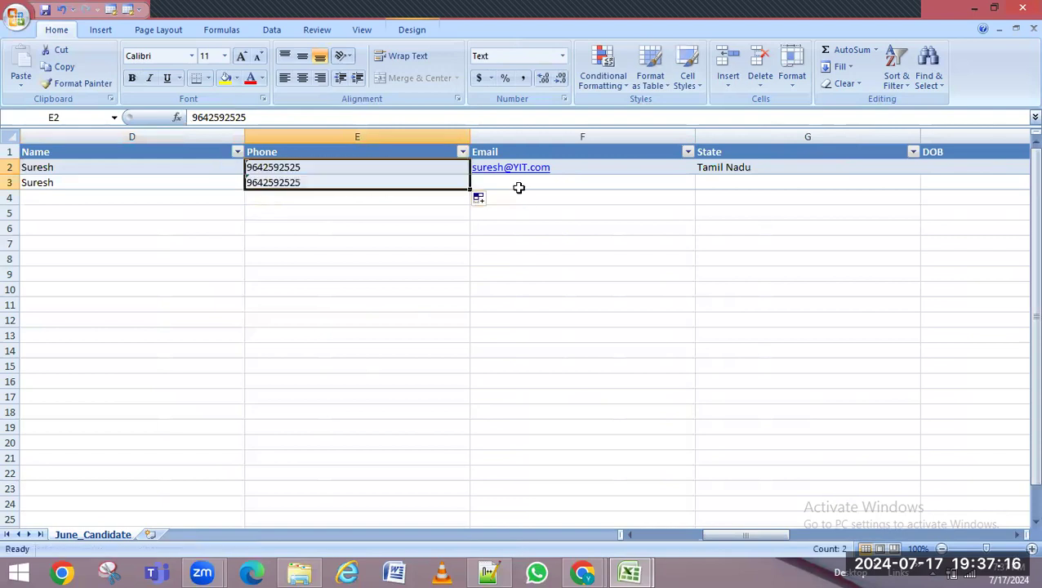
pyautogui.click(688, 173)
pyautogui.moveTo(693, 174); pyautogui.dragTo(694, 189)
pyautogui.click(894, 163)
pyautogui.moveTo(919, 174); pyautogui.dragTo(920, 189)
pyautogui.moveTo(770, 535); pyautogui.dragTo(867, 526)
# Fill the recruiter, Pan Card proof and 1500000 CTC down into row 3
pyautogui.click(465, 168)
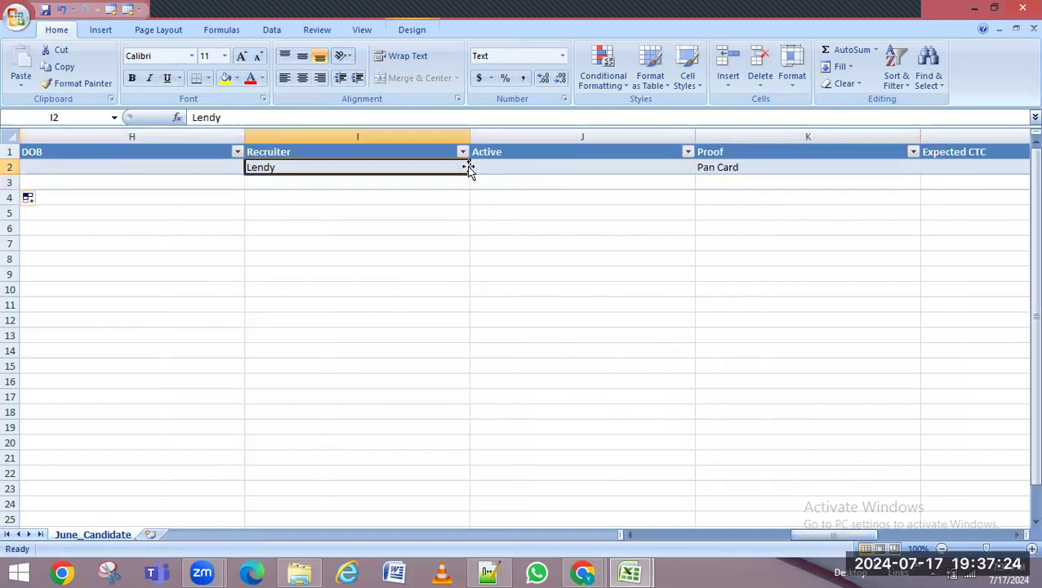
pyautogui.moveTo(470, 174); pyautogui.dragTo(467, 192)
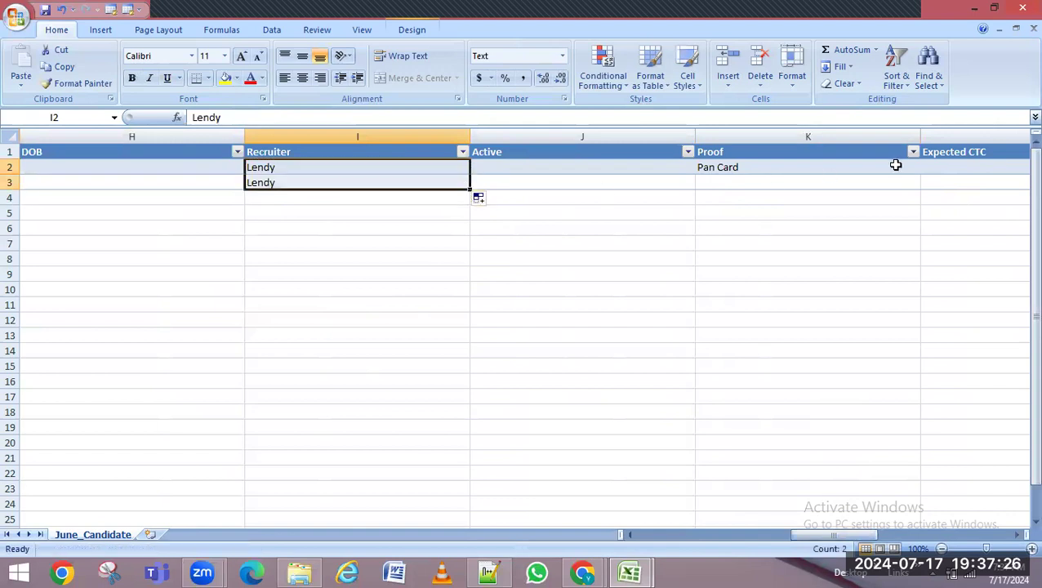
pyautogui.click(898, 167)
pyautogui.moveTo(921, 174); pyautogui.dragTo(918, 188)
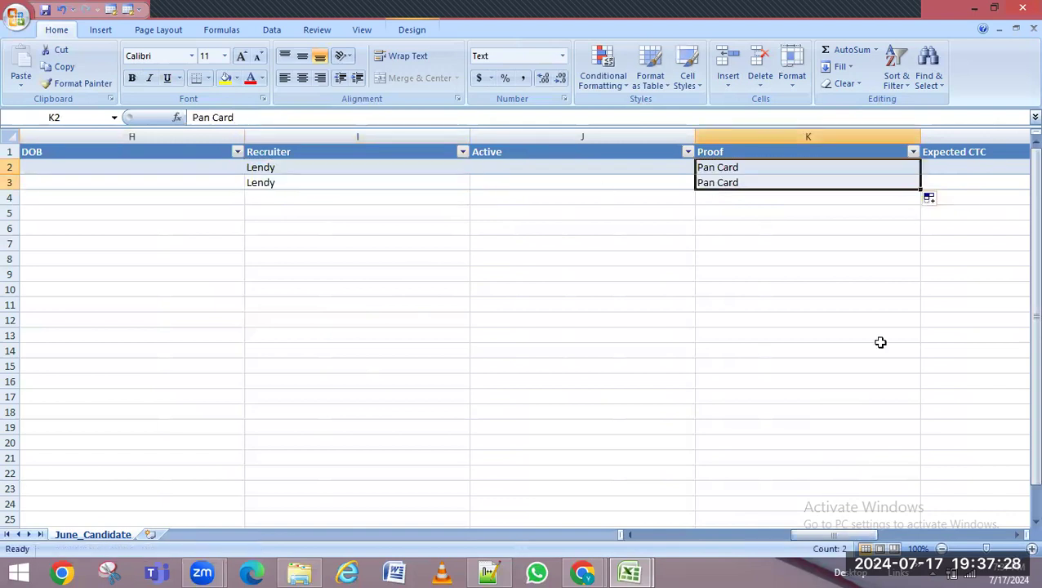
pyautogui.moveTo(824, 543); pyautogui.dragTo(872, 541)
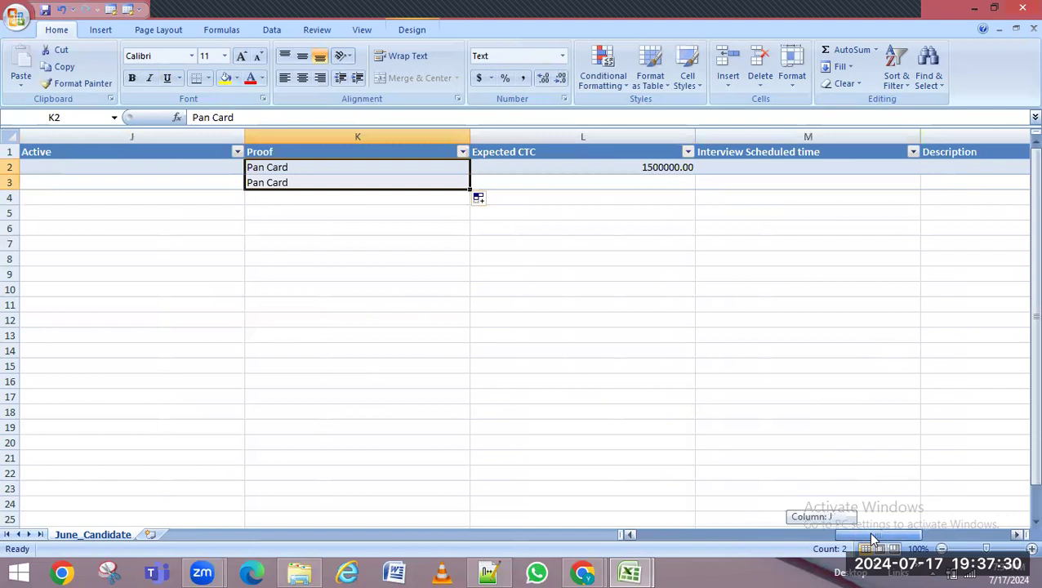
pyautogui.click(667, 167)
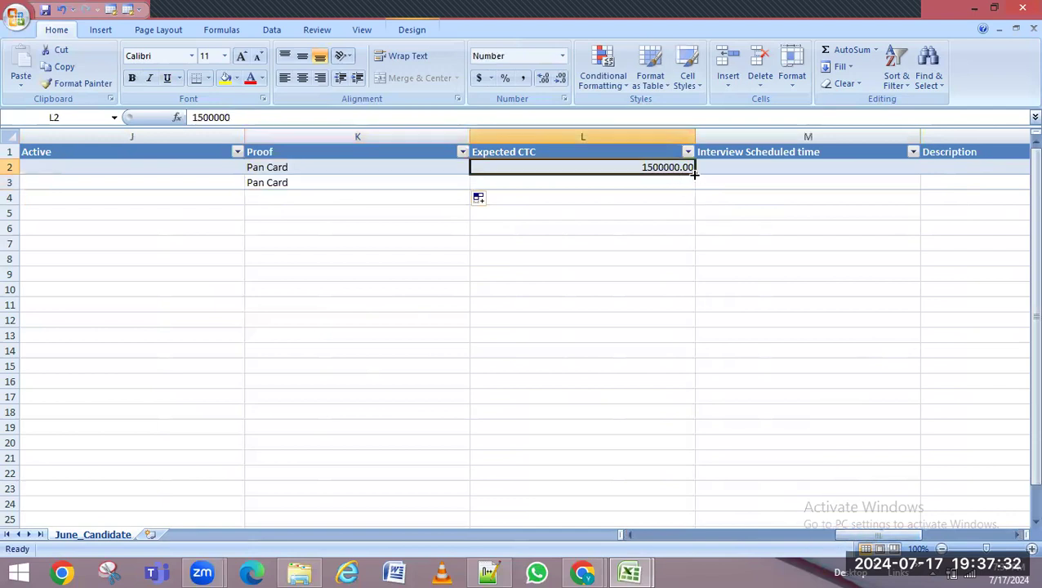
pyautogui.moveTo(694, 174); pyautogui.dragTo(694, 187)
pyautogui.moveTo(858, 542); pyautogui.dragTo(670, 520)
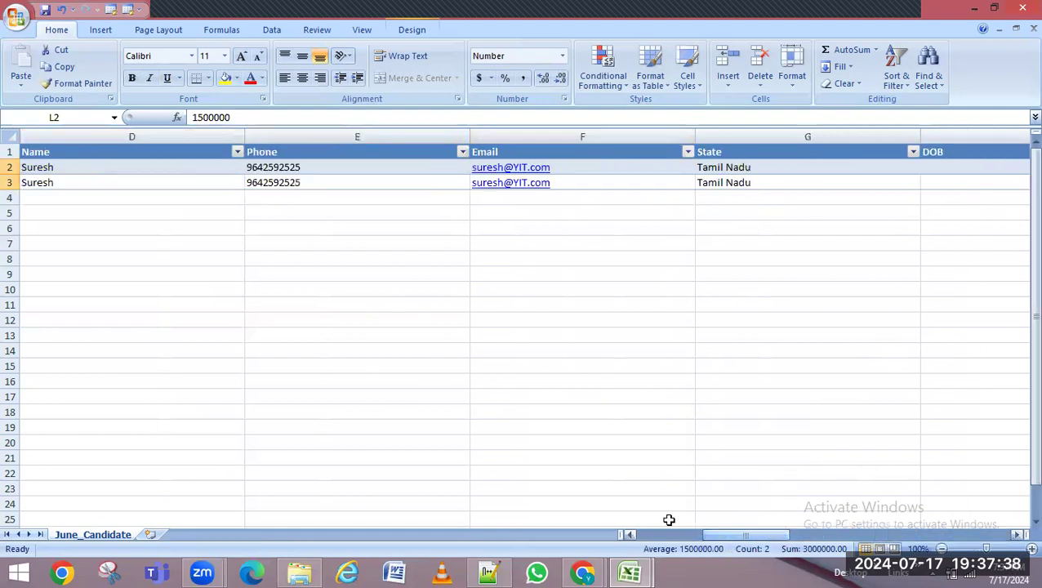
pyautogui.click(66, 196)
pyautogui.doubleClick(100, 201)
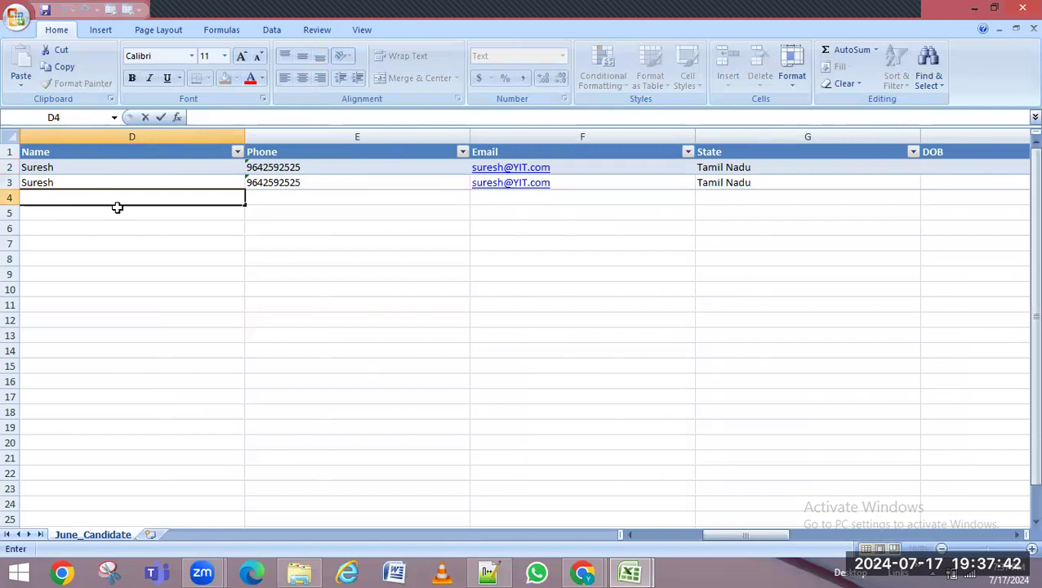
pyautogui.write('Suri')
pyautogui.click(252, 197)
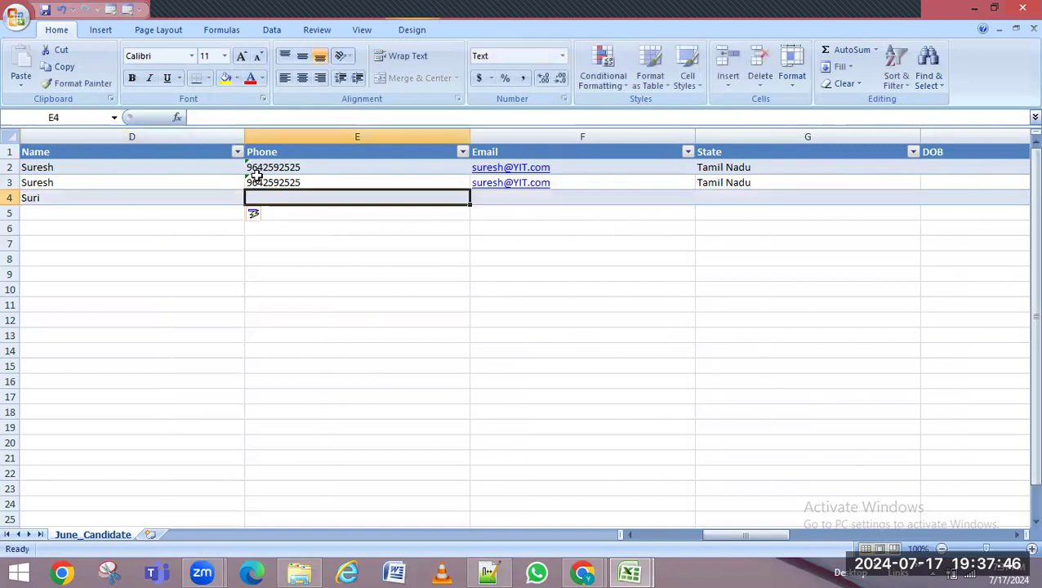
pyautogui.click(288, 182)
pyautogui.moveTo(470, 190); pyautogui.dragTo(469, 204)
pyautogui.click(500, 197)
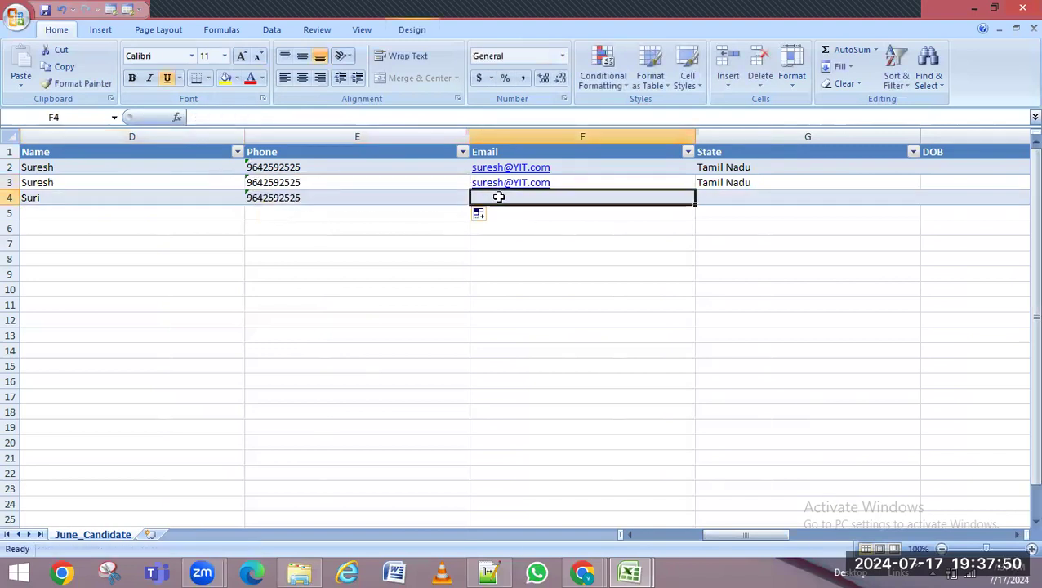
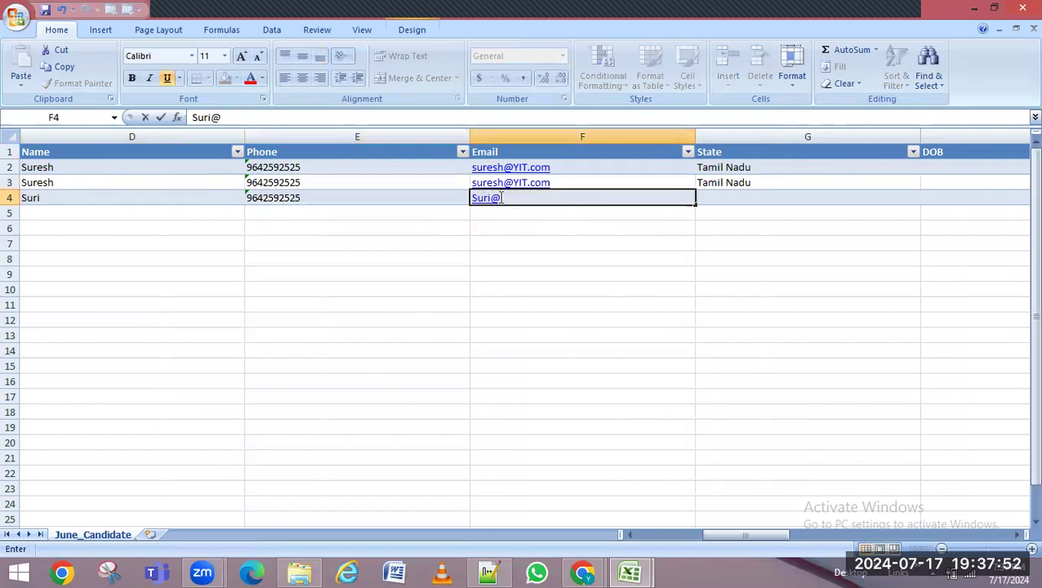
pyautogui.click(786, 180)
# Fill Tamil Nadu, the recruiter, Pan Card and 1500000 down into row 4
pyautogui.moveTo(922, 188); pyautogui.dragTo(924, 205)
pyautogui.moveTo(732, 534); pyautogui.dragTo(793, 530)
pyautogui.click(655, 184)
pyautogui.moveTo(693, 188); pyautogui.dragTo(699, 206)
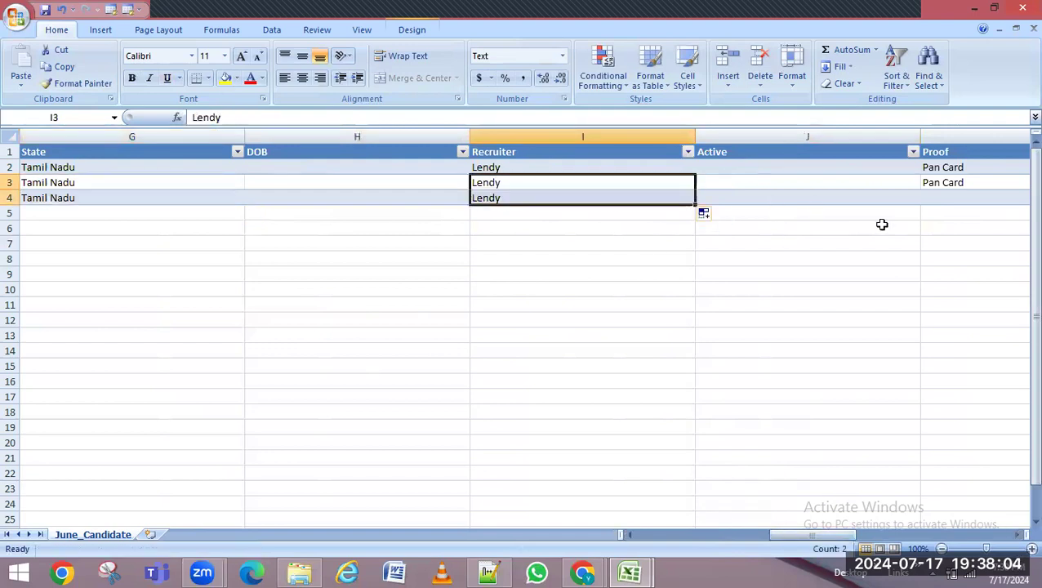
pyautogui.click(952, 187)
pyautogui.moveTo(801, 536); pyautogui.dragTo(854, 542)
pyautogui.moveTo(695, 190); pyautogui.dragTo(693, 203)
pyautogui.click(881, 181)
pyautogui.moveTo(918, 197); pyautogui.dragTo(923, 210)
pyautogui.moveTo(849, 537); pyautogui.dragTo(812, 541)
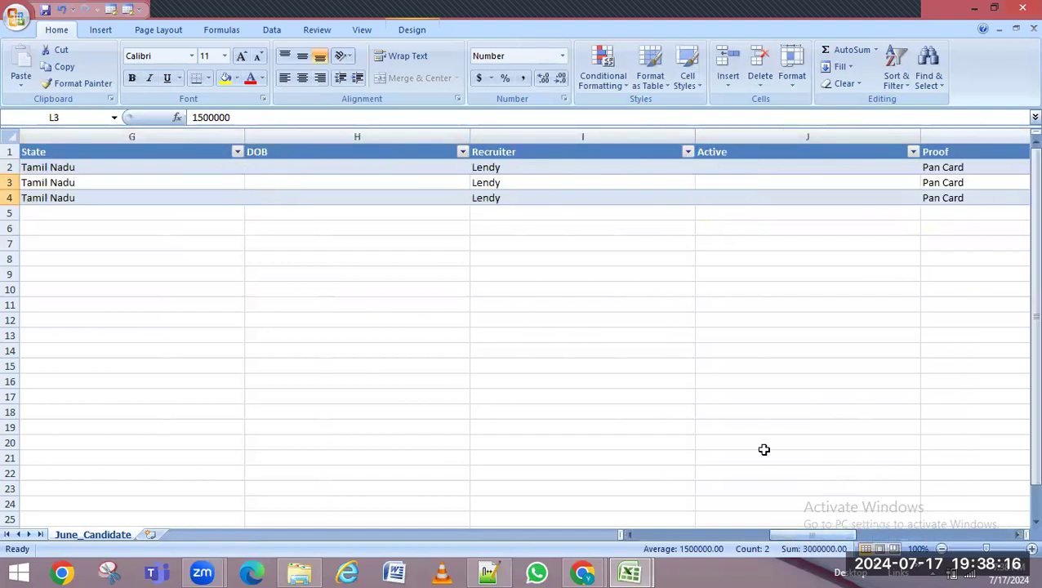
pyautogui.click(759, 169)
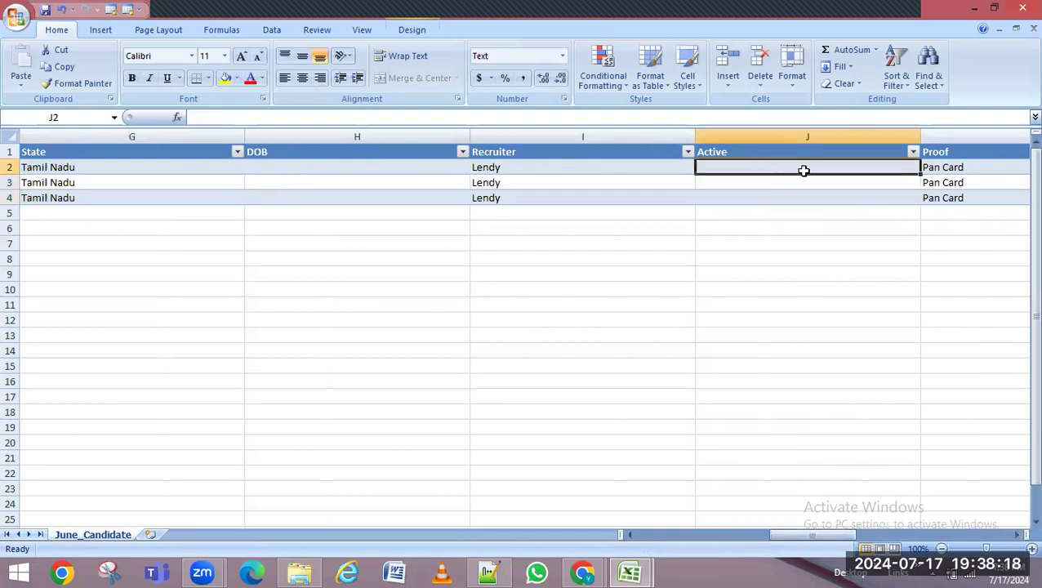
pyautogui.click(587, 575)
pyautogui.click(645, 572)
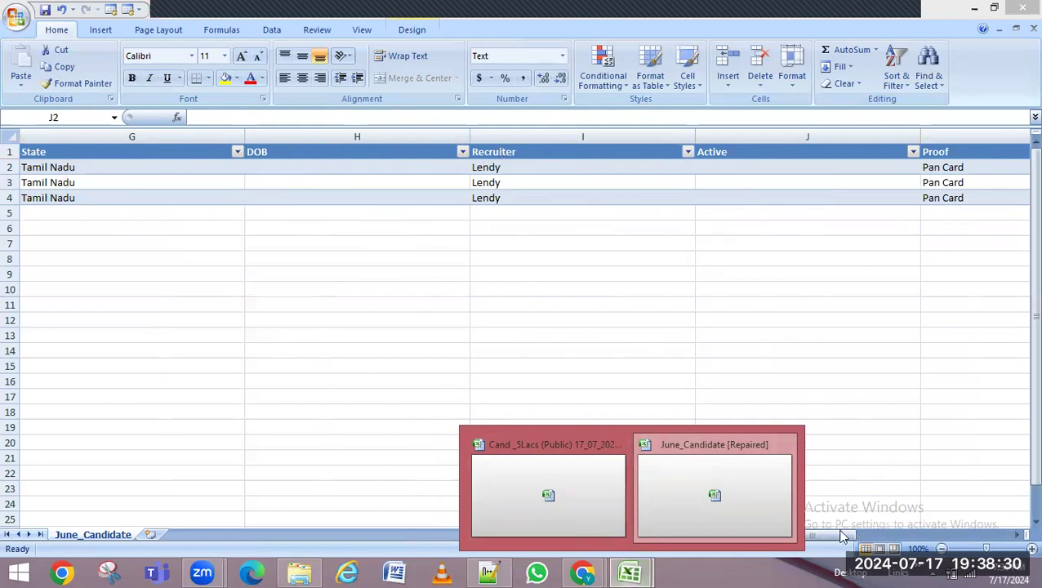
# Open the Active June_Candidates records list in Dynamics 365
pyautogui.click(976, 8)
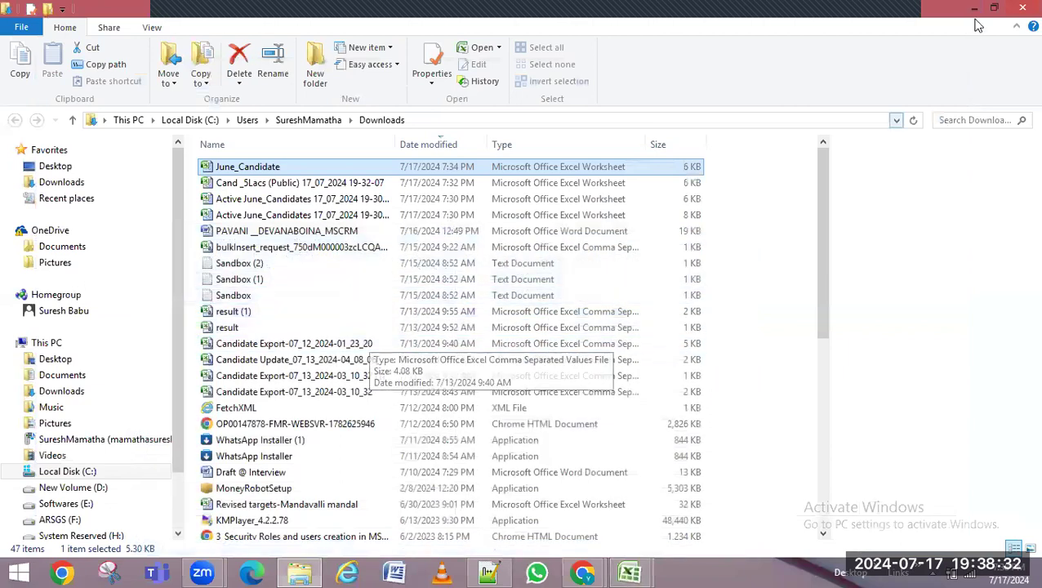
pyautogui.click(1014, 10)
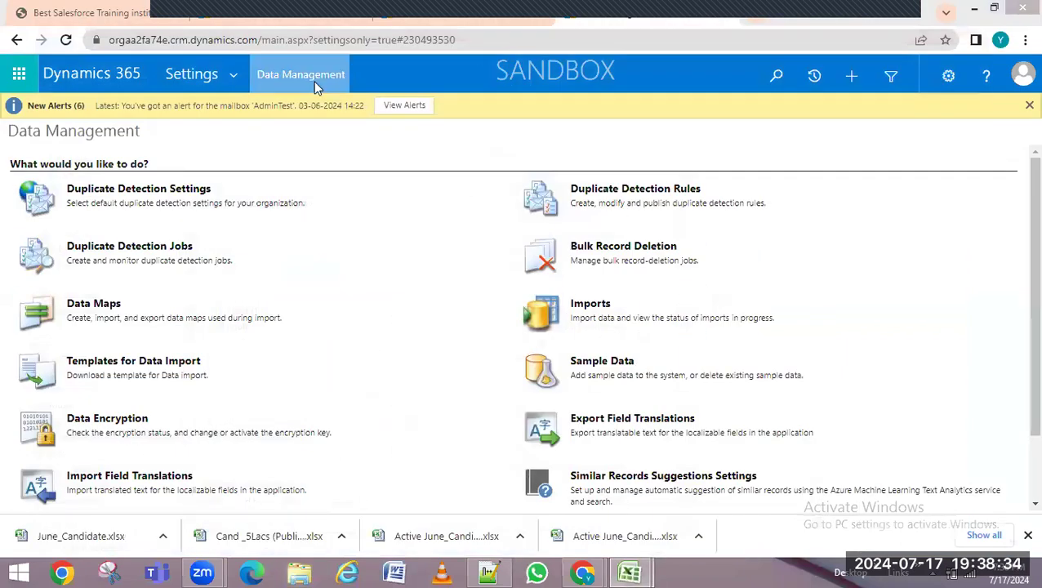
pyautogui.click(290, 12)
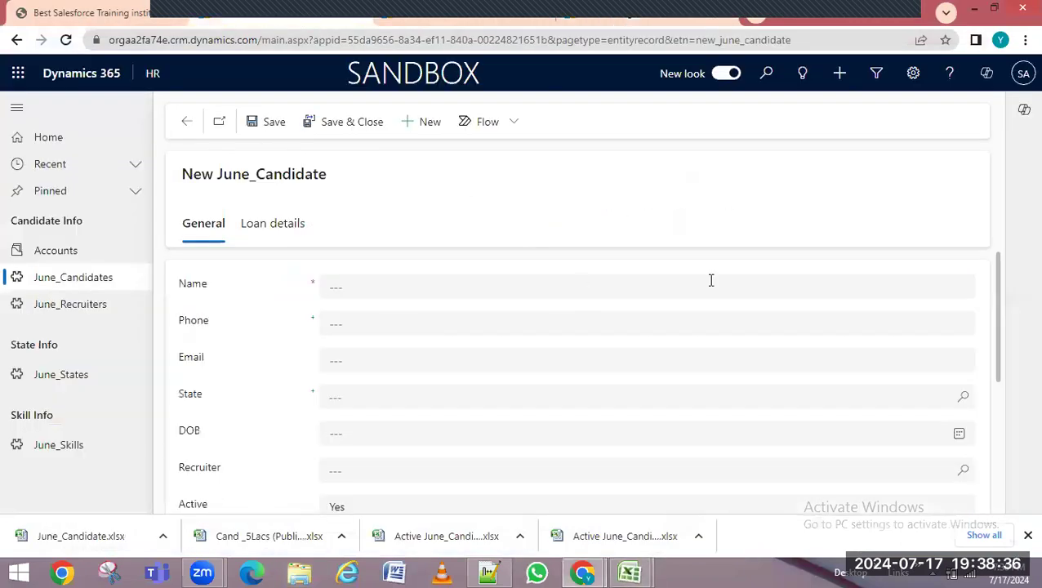
pyautogui.click(91, 279)
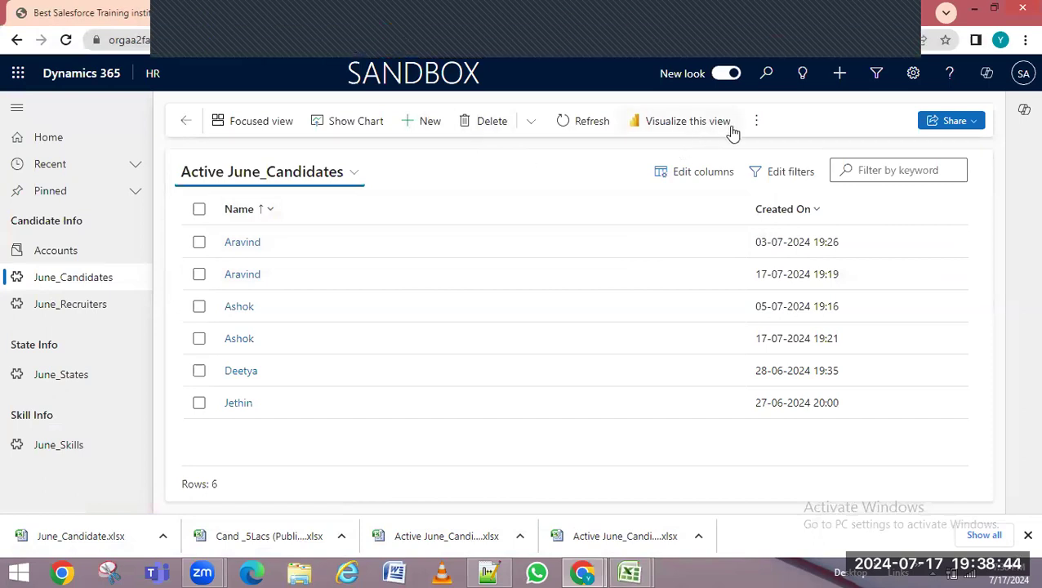
pyautogui.click(756, 123)
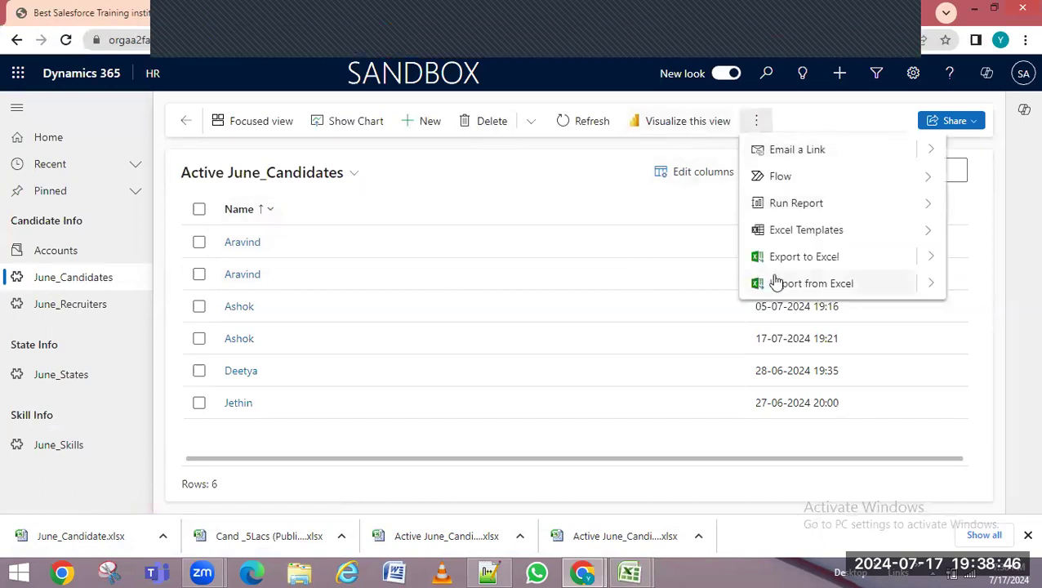
# Save the Excel workbook as June_Candidate on the Desktop, then minimize Excel
pyautogui.click(629, 572)
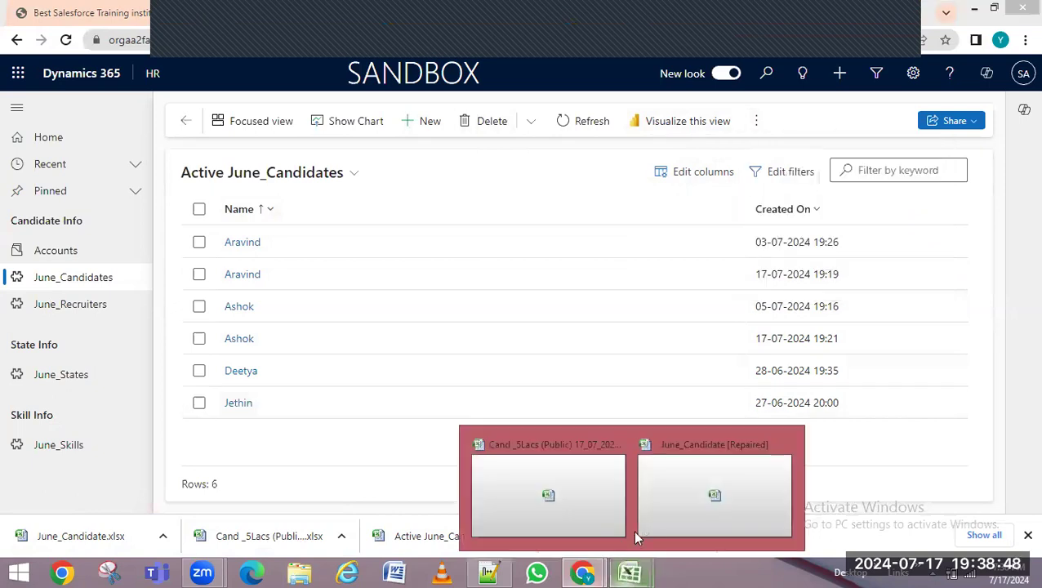
pyautogui.click(741, 445)
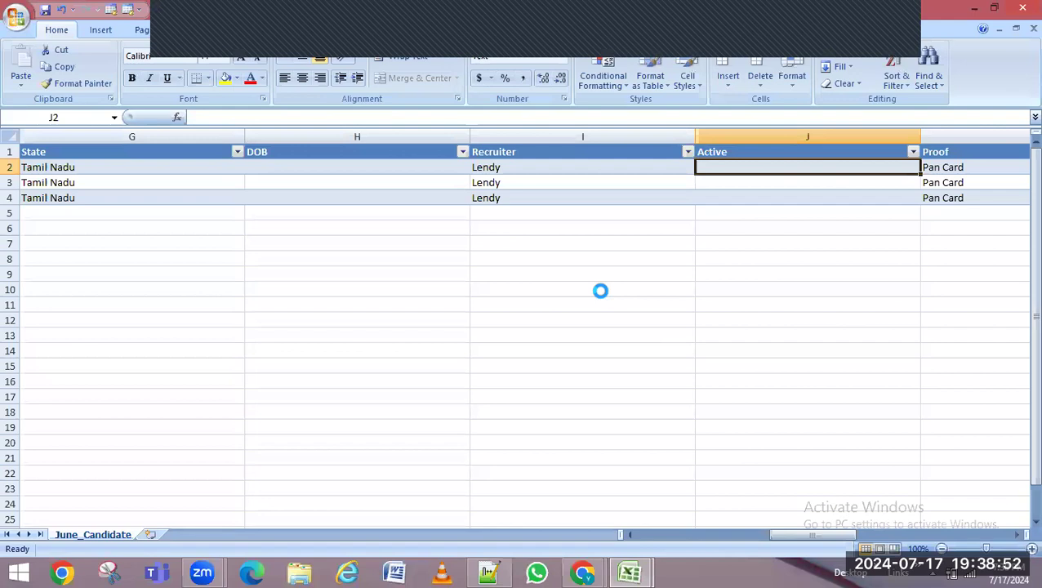
pyautogui.hotkey('ctrl', 's')
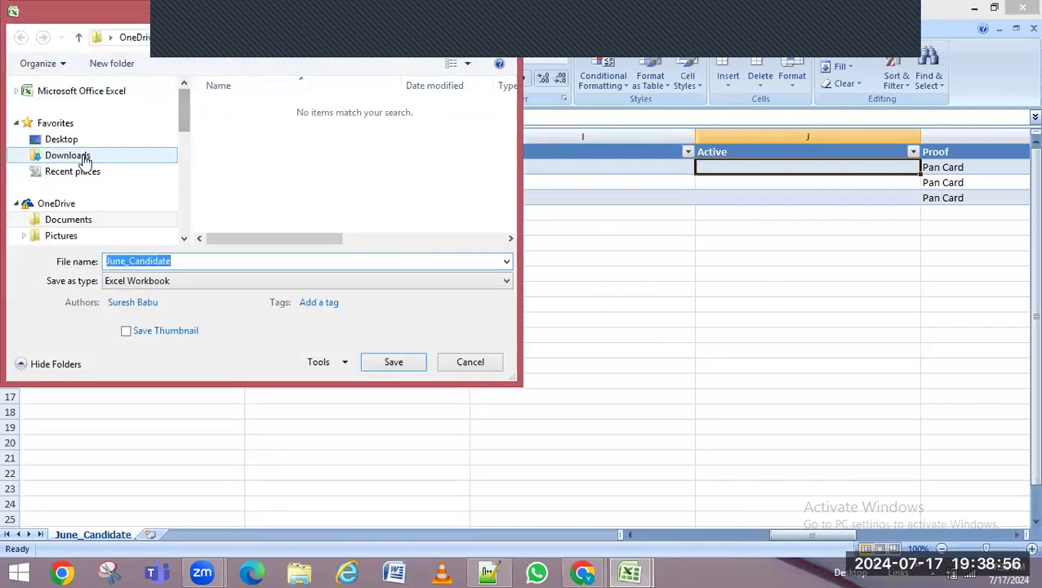
pyautogui.click(61, 139)
pyautogui.click(184, 264)
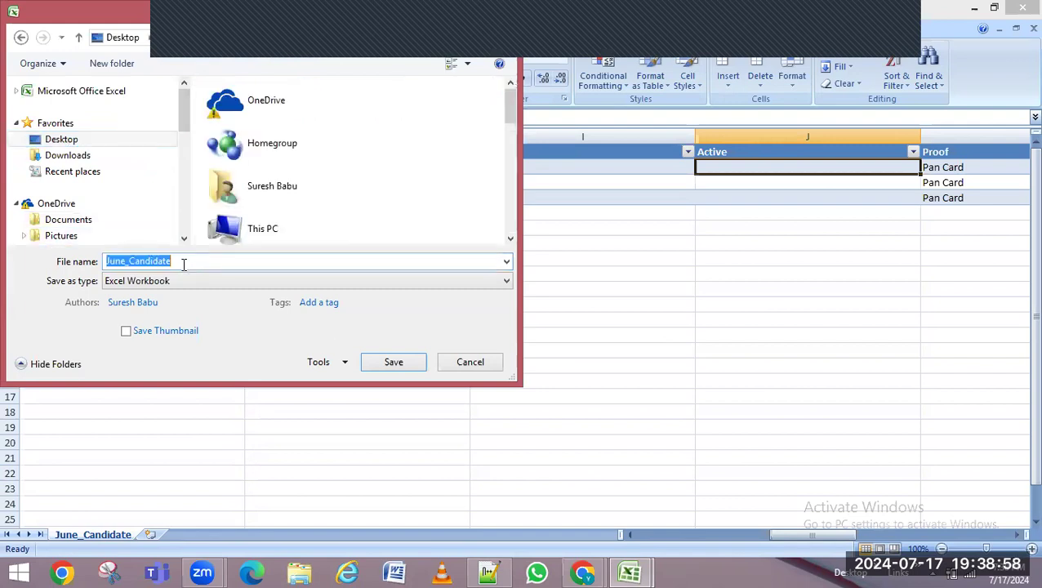
pyautogui.click(390, 366)
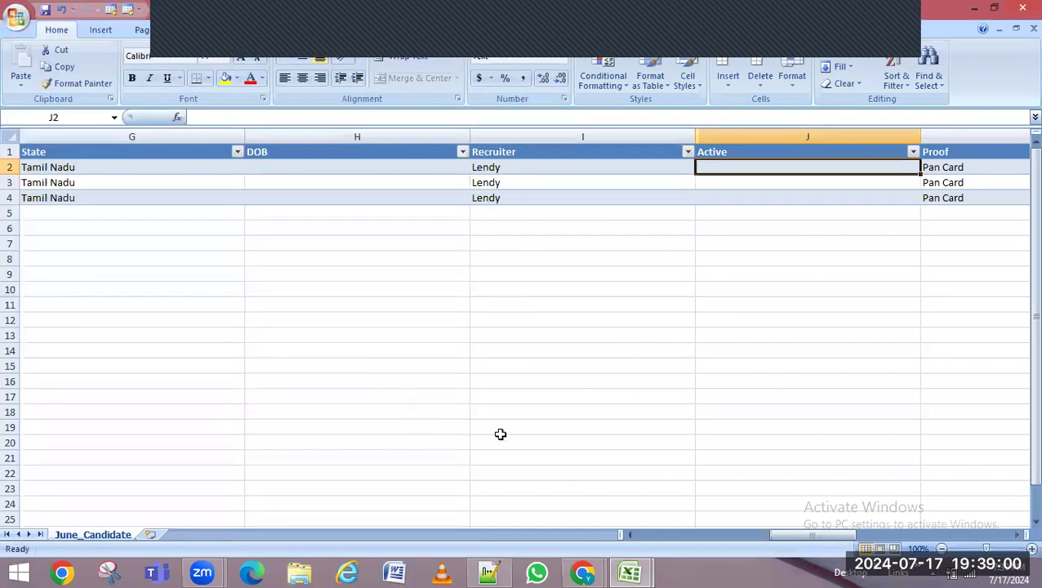
pyautogui.click(974, 8)
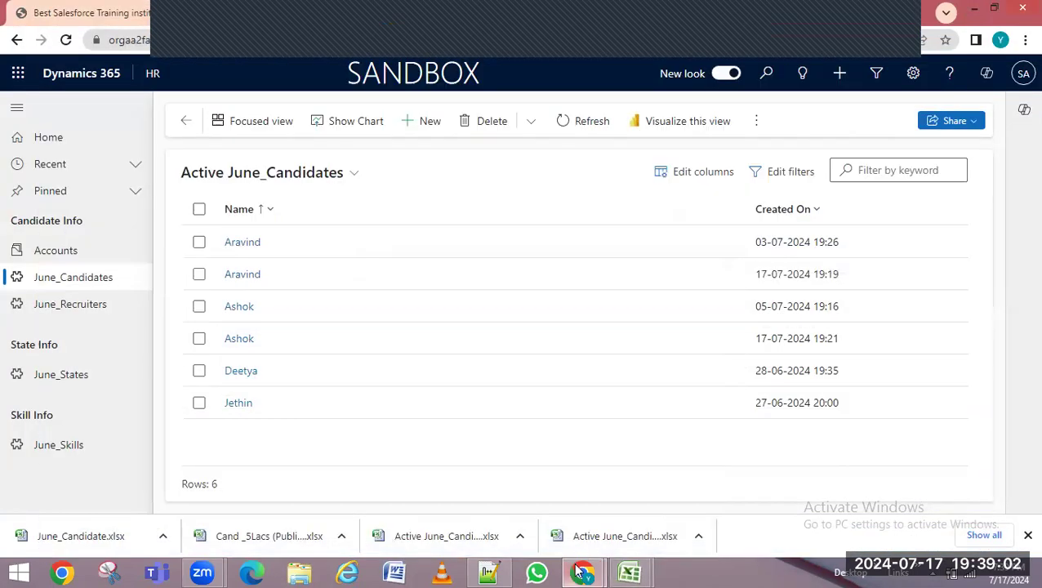
# Start an Import from Excel and upload June_Candidate.xlsx from the Desktop
pyautogui.click(757, 120)
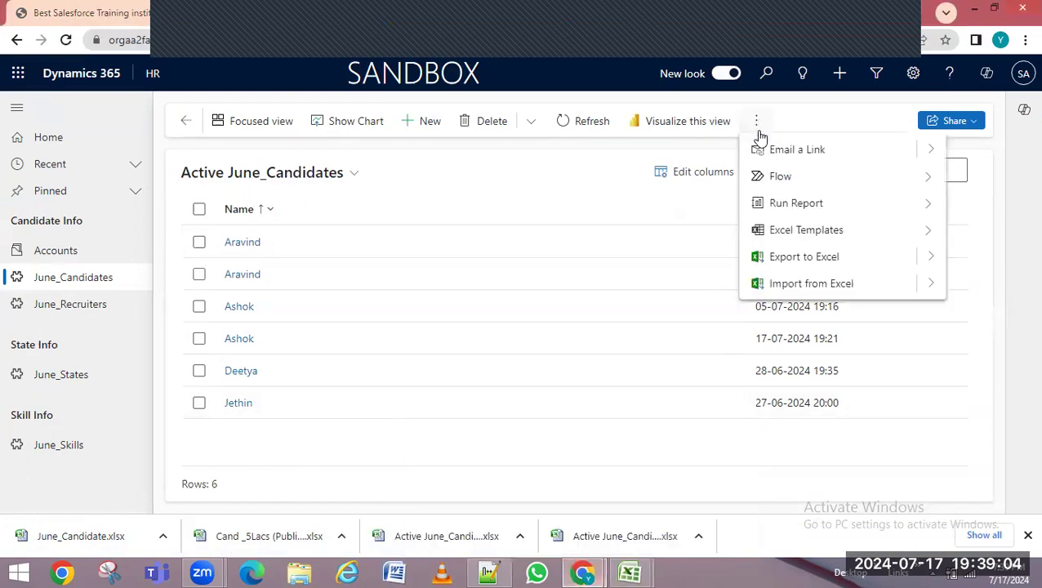
pyautogui.click(807, 286)
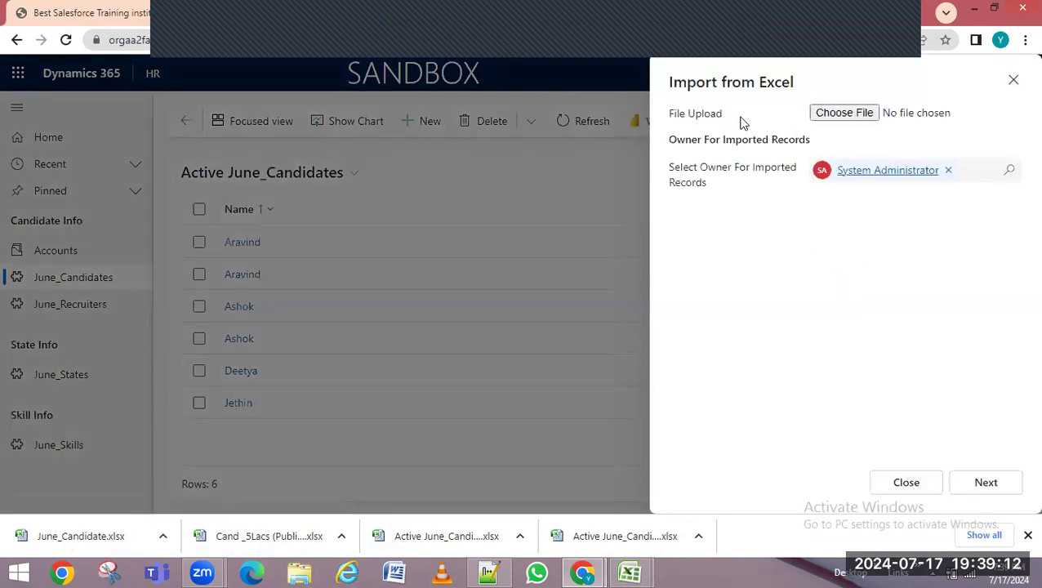
pyautogui.click(842, 116)
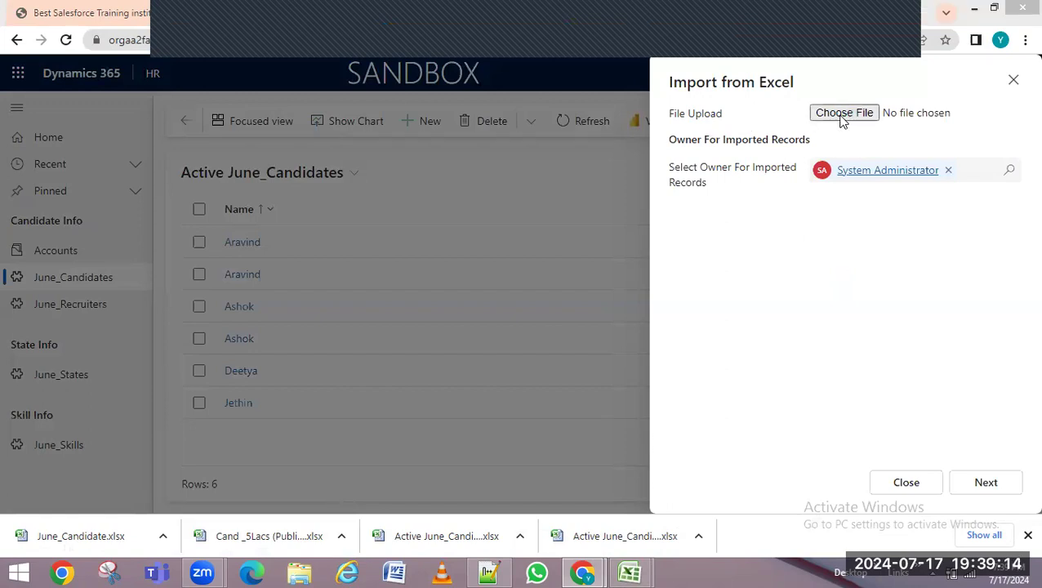
pyautogui.click(65, 107)
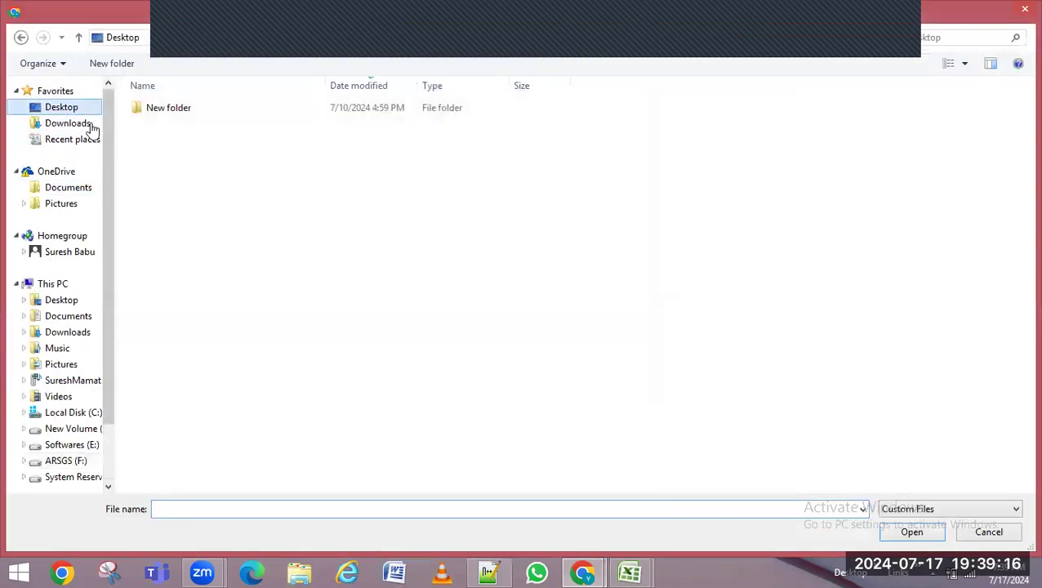
pyautogui.doubleClick(792, 232)
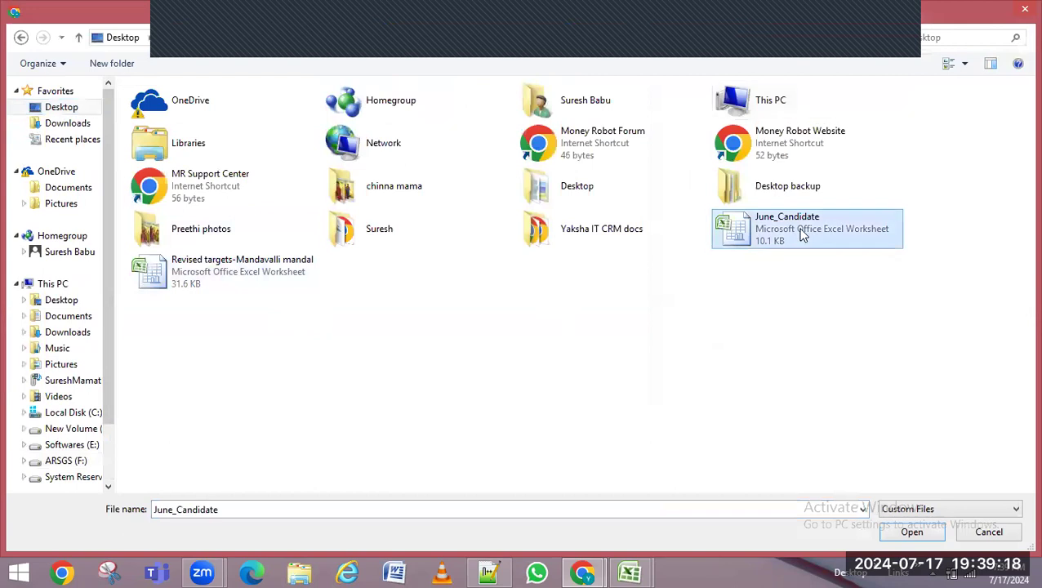
pyautogui.click(998, 486)
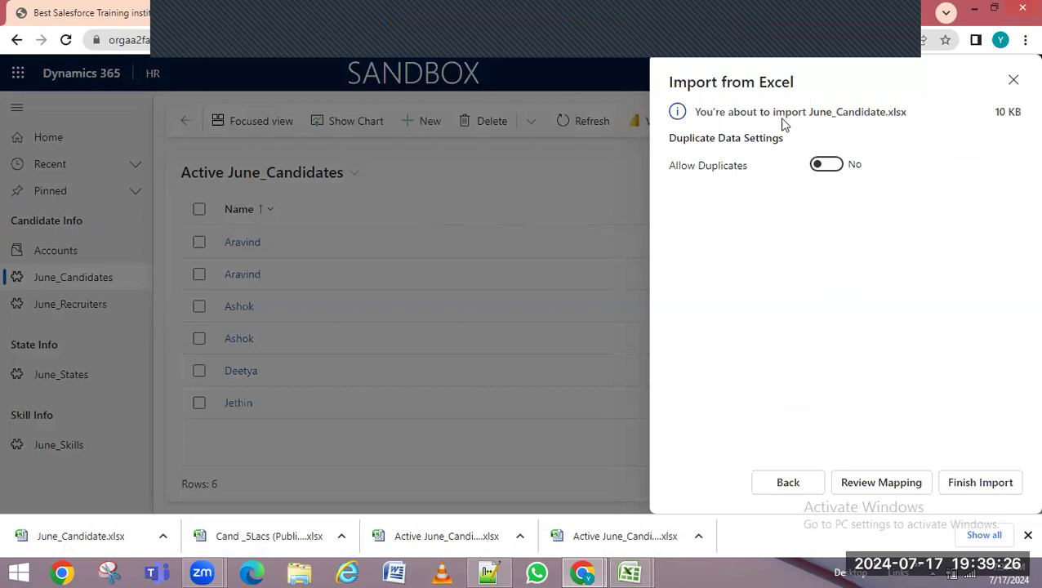
# Leave Allow Duplicates at No and bring up Review Mapping for June_Candidate
pyautogui.click(825, 165)
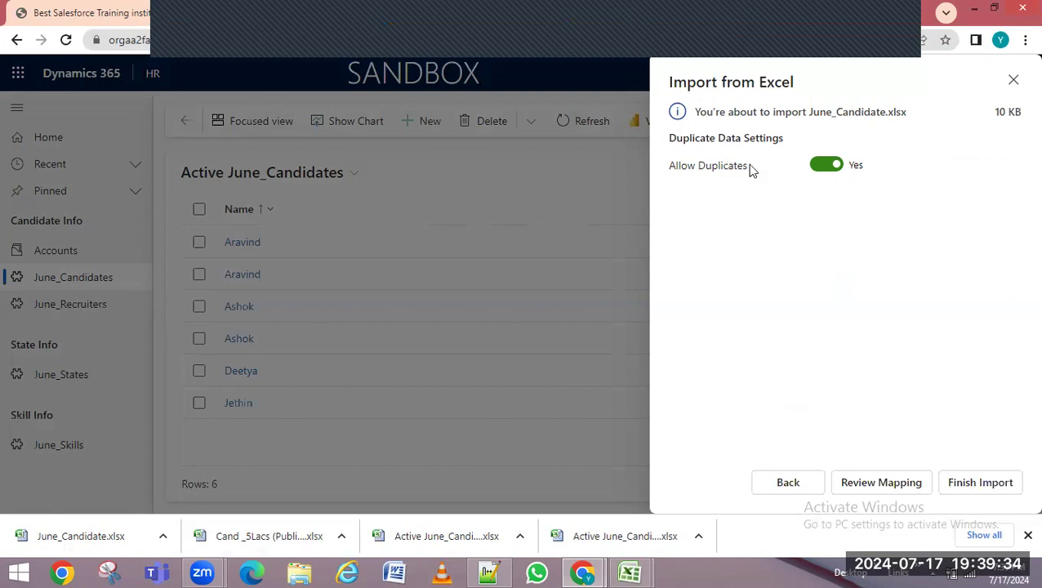
pyautogui.click(831, 166)
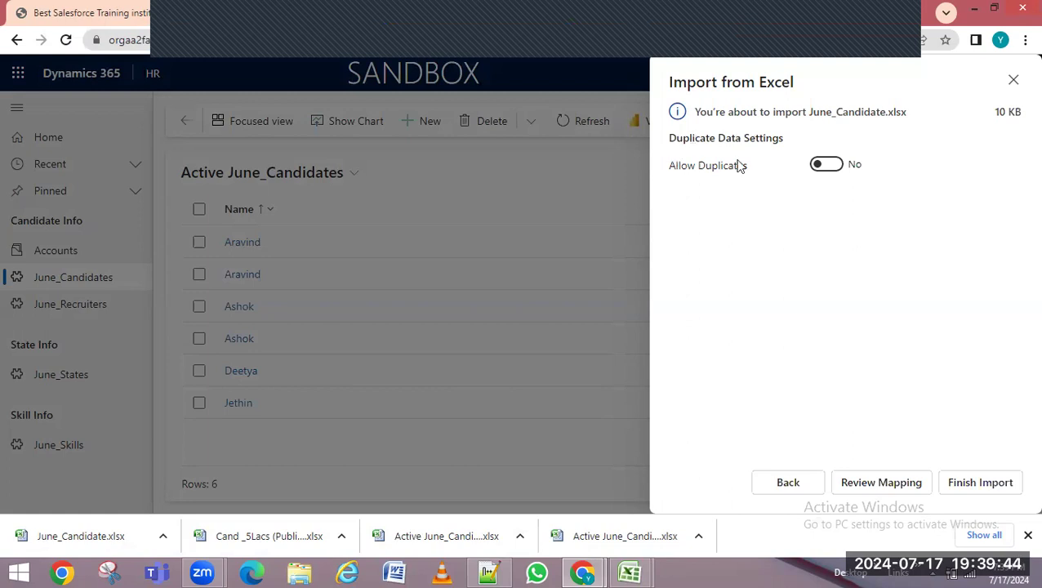
pyautogui.click(875, 486)
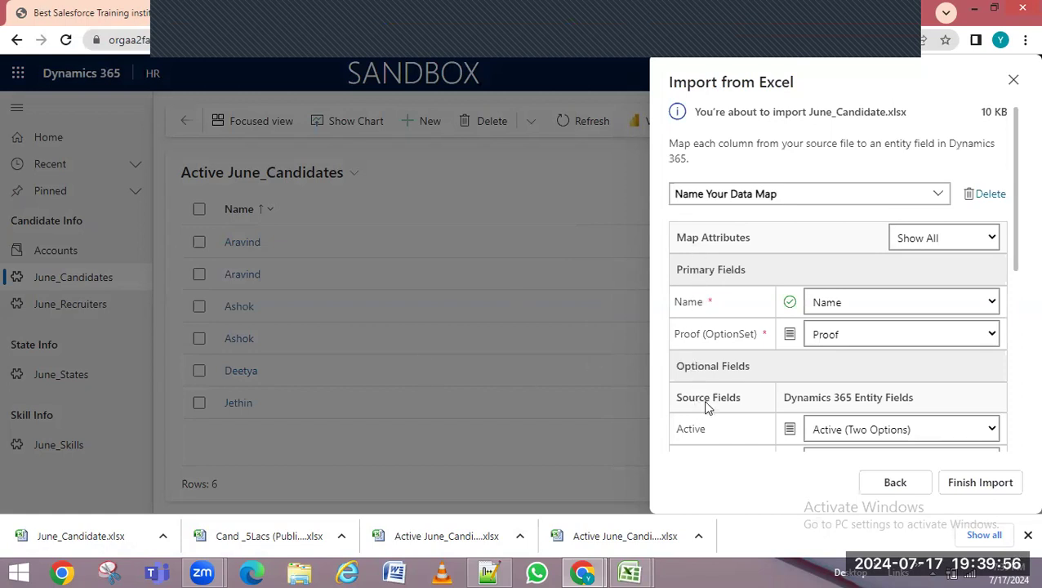
pyautogui.moveTo(1019, 245); pyautogui.dragTo(1019, 317)
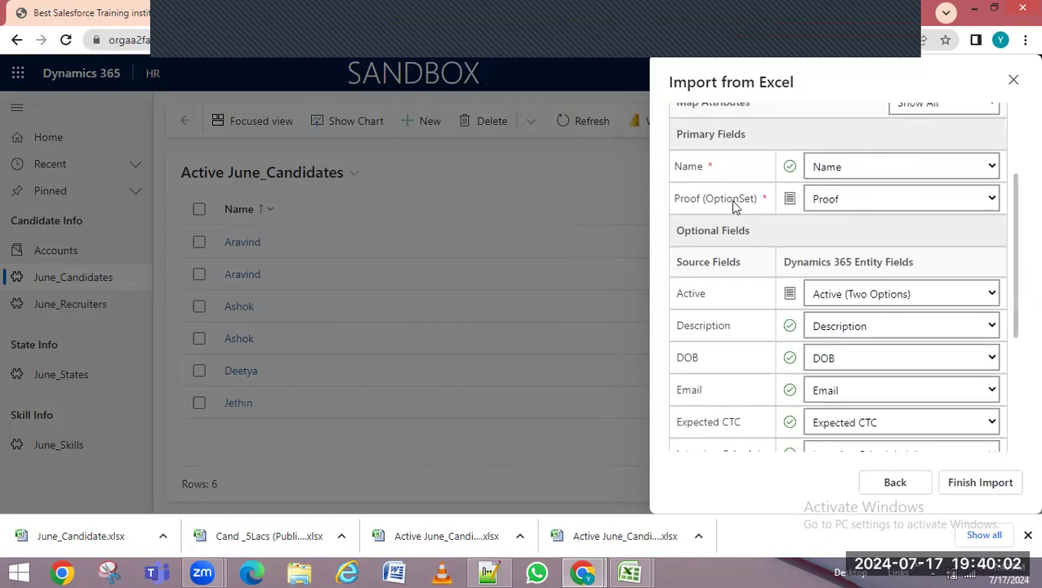
pyautogui.click(909, 294)
pyautogui.click(888, 347)
pyautogui.moveTo(1011, 308); pyautogui.dragTo(1004, 431)
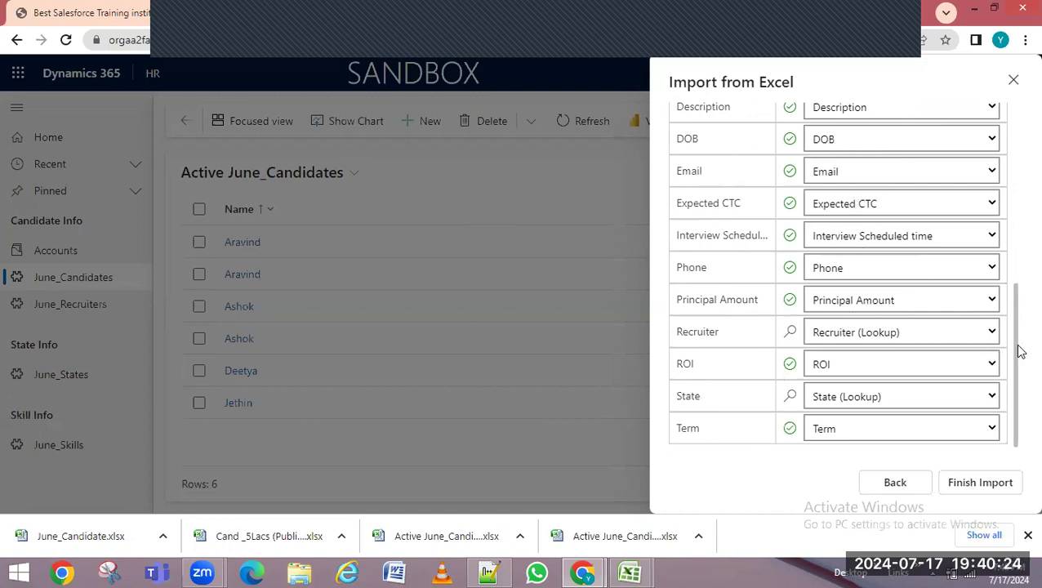
pyautogui.scroll(1, 1017, 333)
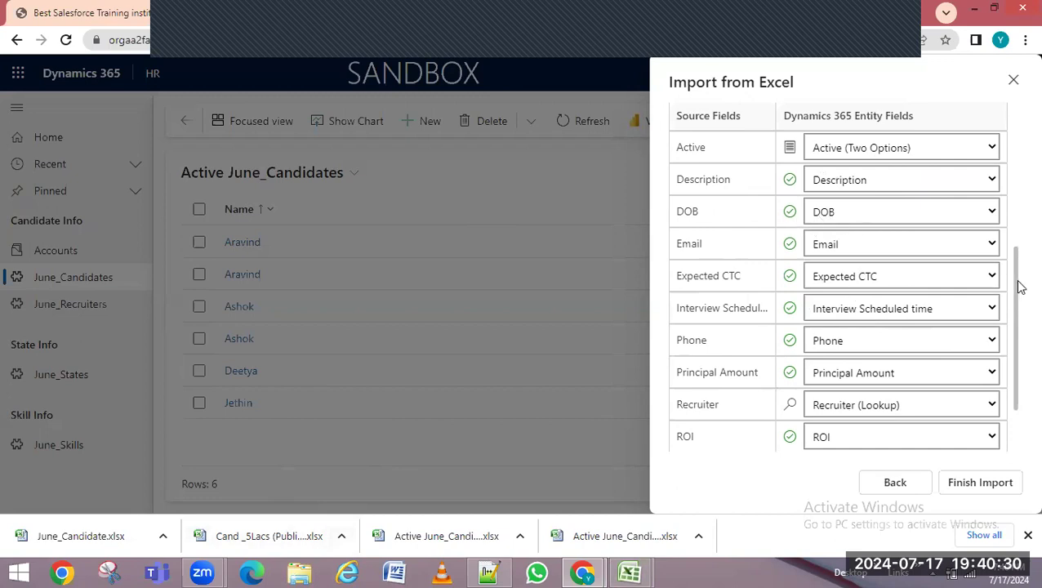
pyautogui.moveTo(1016, 274); pyautogui.dragTo(1016, 159)
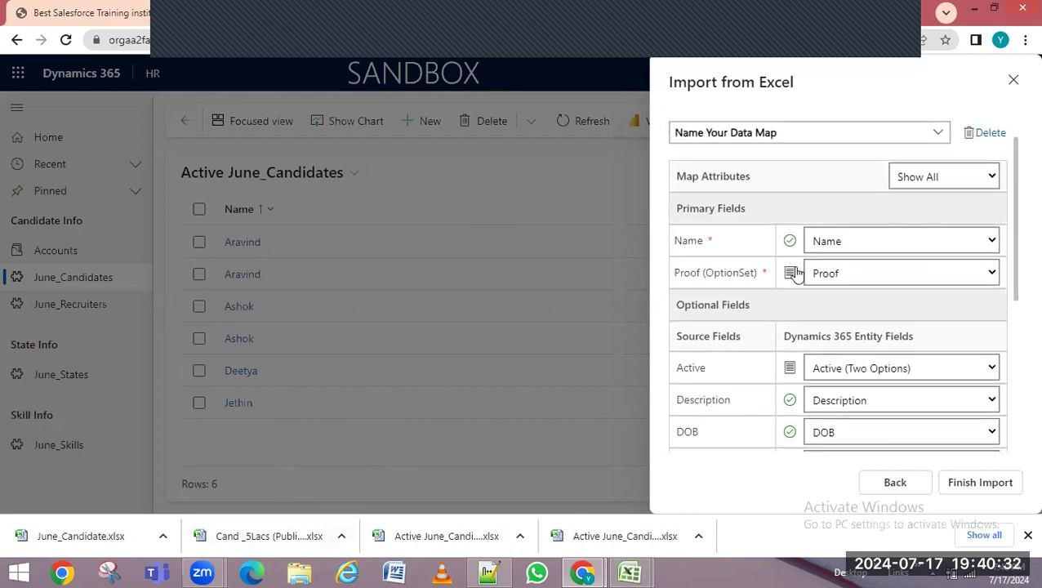
pyautogui.moveTo(630, 572)
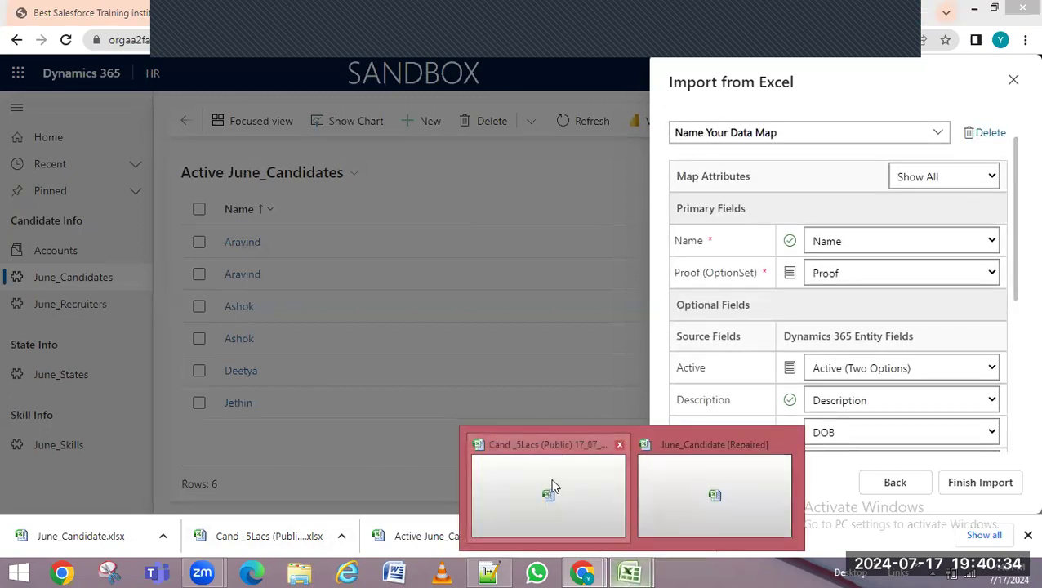
pyautogui.click(552, 487)
pyautogui.doubleClick(73, 152)
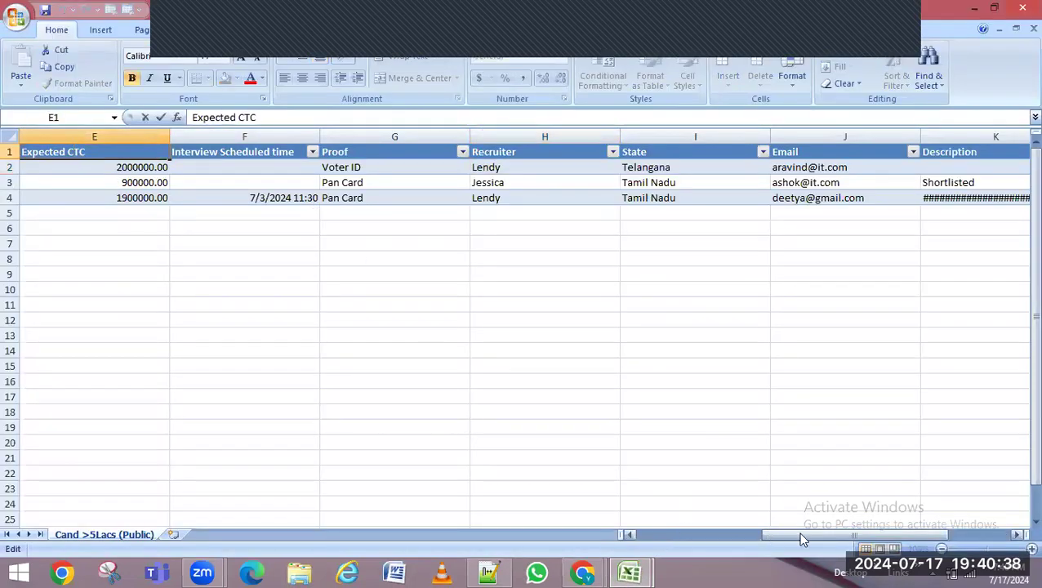
pyautogui.click(851, 527)
pyautogui.moveTo(905, 528); pyautogui.dragTo(756, 526)
pyautogui.moveTo(825, 533); pyautogui.dragTo(901, 560)
pyautogui.click(973, 12)
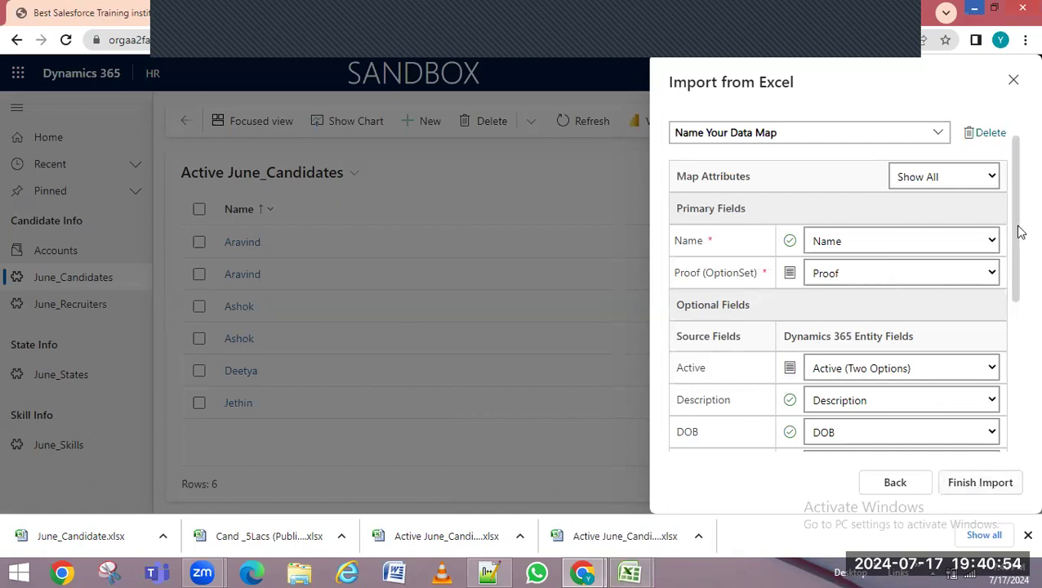
# Finish the June_Candidate import and go to Track Progress from the confirmation
pyautogui.moveTo(1018, 266); pyautogui.dragTo(1021, 125)
pyautogui.scroll(-3, 840, 293)
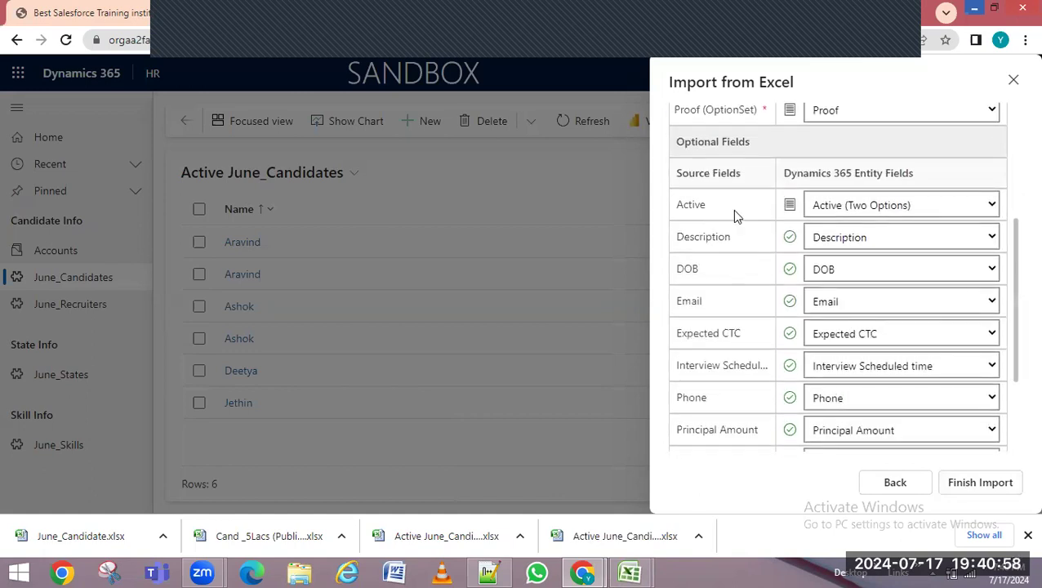
pyautogui.click(986, 486)
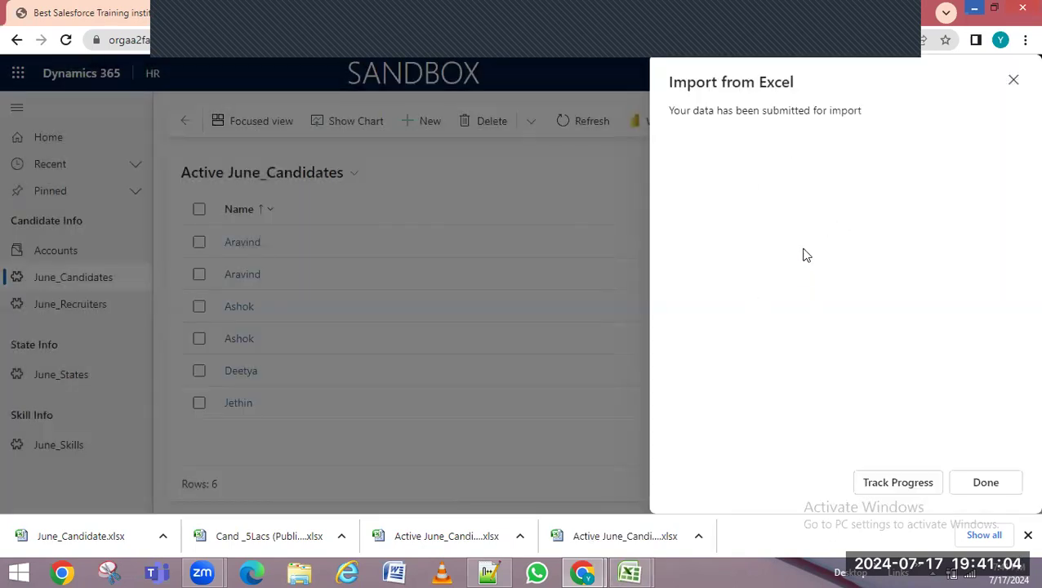
pyautogui.moveTo(679, 112); pyautogui.dragTo(863, 111)
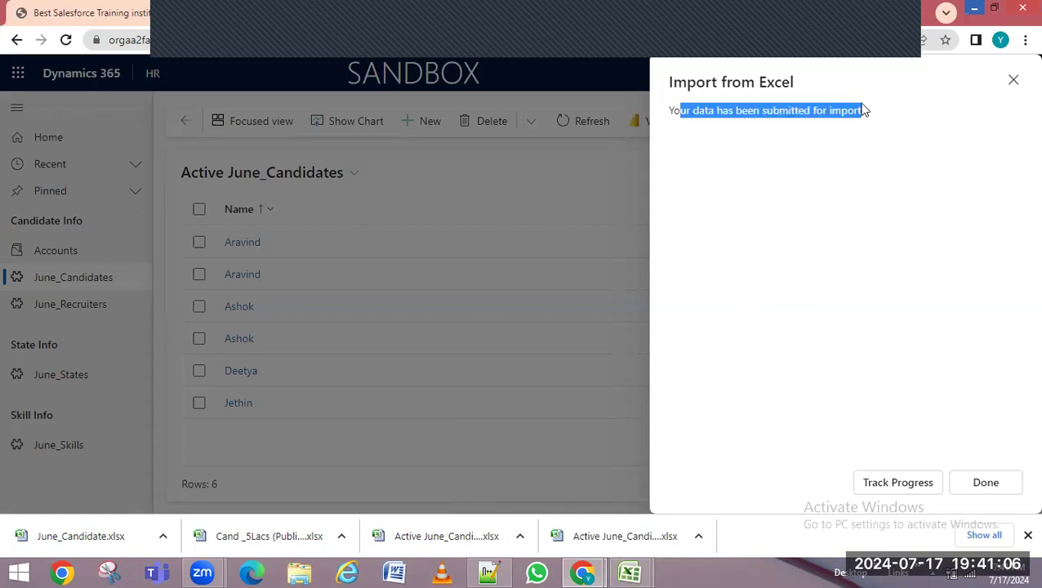
pyautogui.click(902, 491)
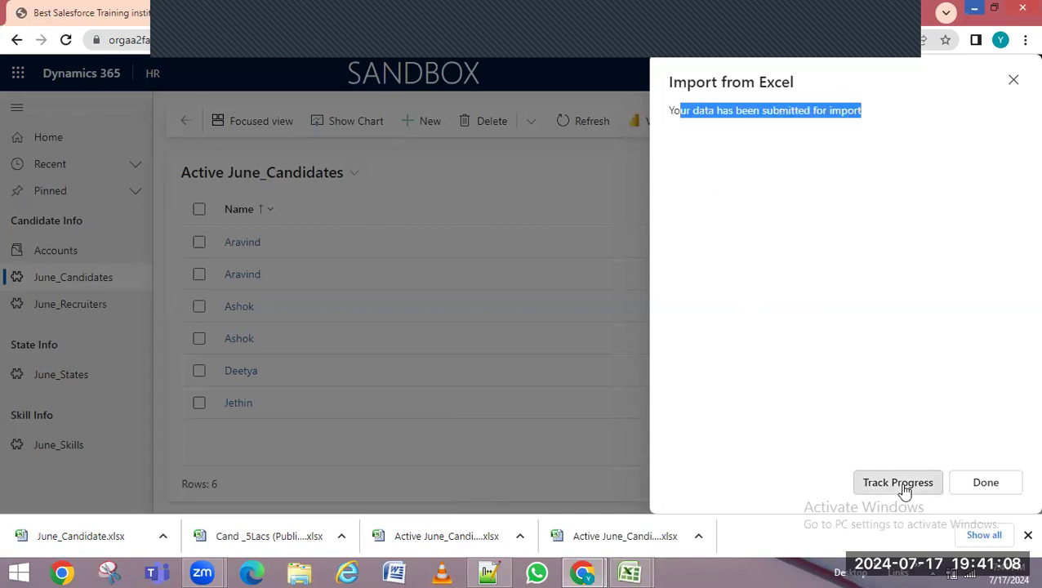
# Refresh My Imports until June_Candidate.xlsx shows 2 successes, 1 error, then open it
pyautogui.click(547, 337)
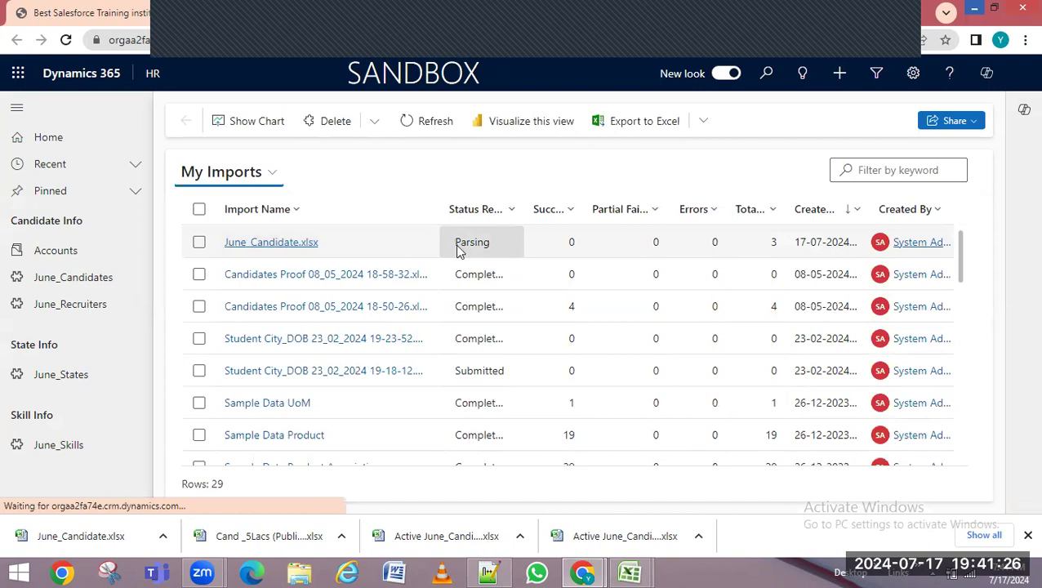
pyautogui.moveTo(785, 210); pyautogui.dragTo(857, 209)
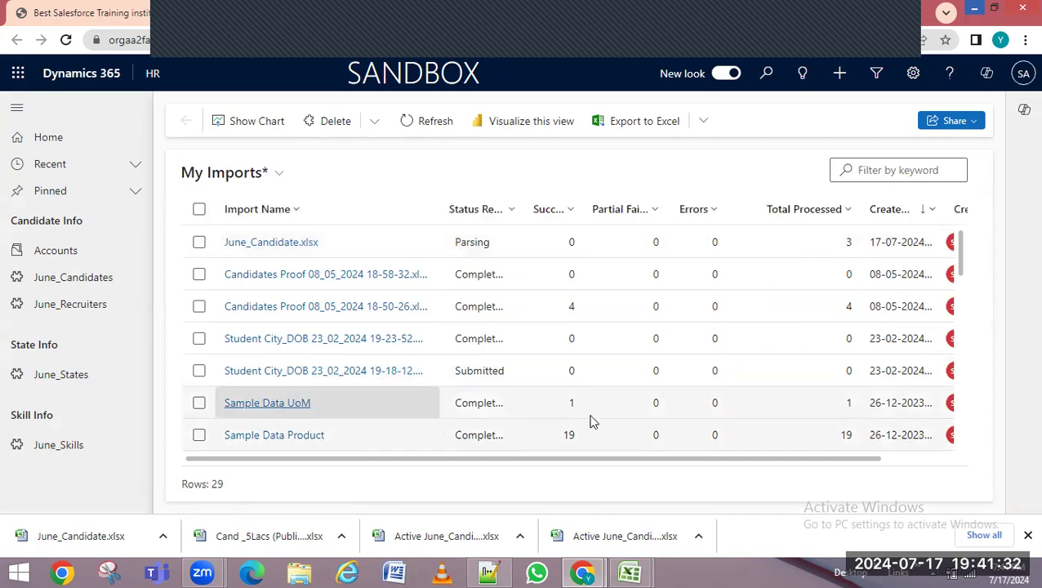
pyautogui.click(433, 131)
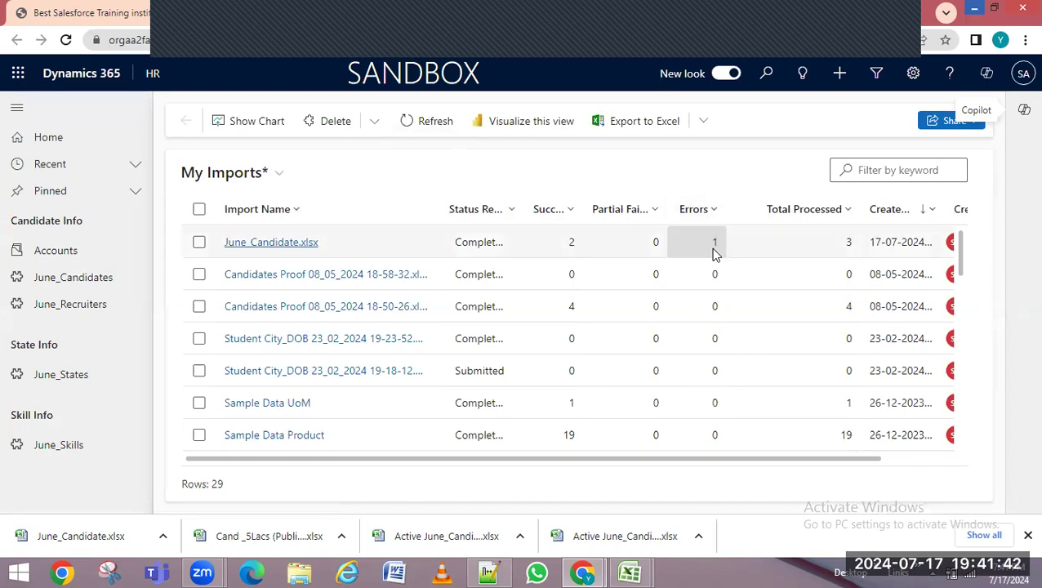
pyautogui.moveTo(667, 460); pyautogui.dragTo(805, 466)
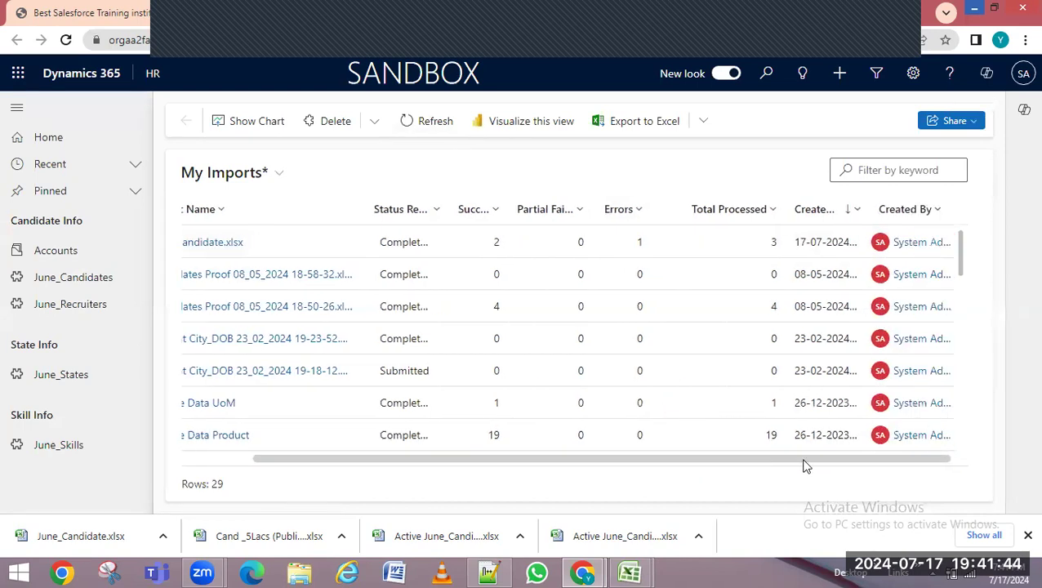
pyautogui.moveTo(626, 466); pyautogui.dragTo(397, 469)
pyautogui.moveTo(614, 471); pyautogui.dragTo(477, 466)
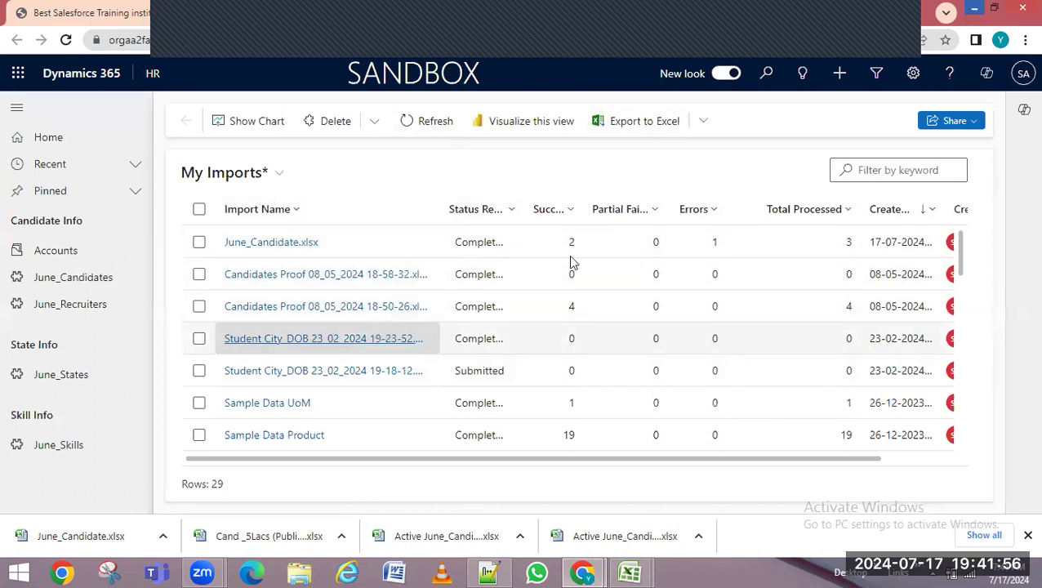
pyautogui.click(714, 245)
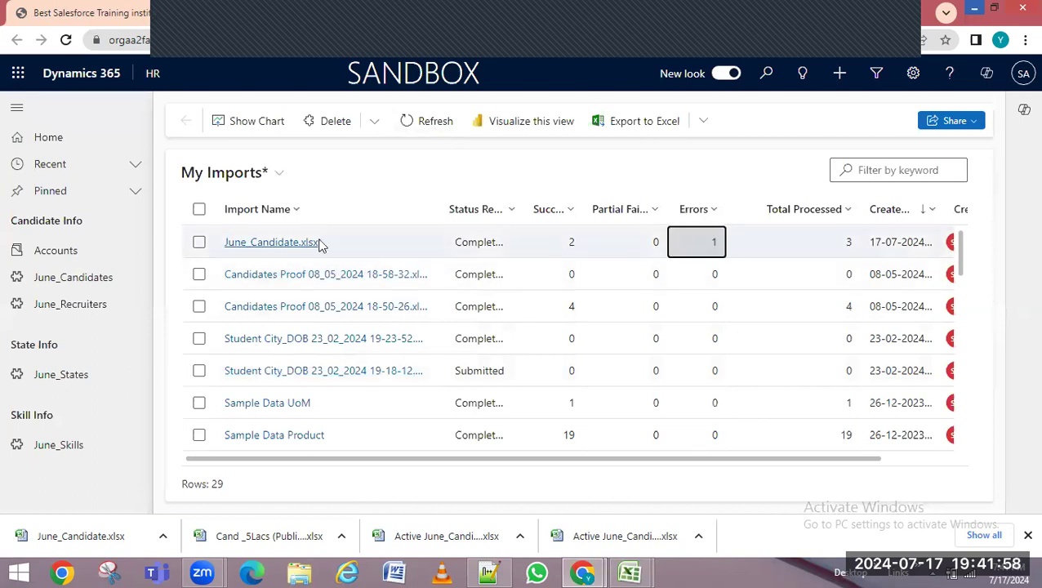
pyautogui.click(714, 243)
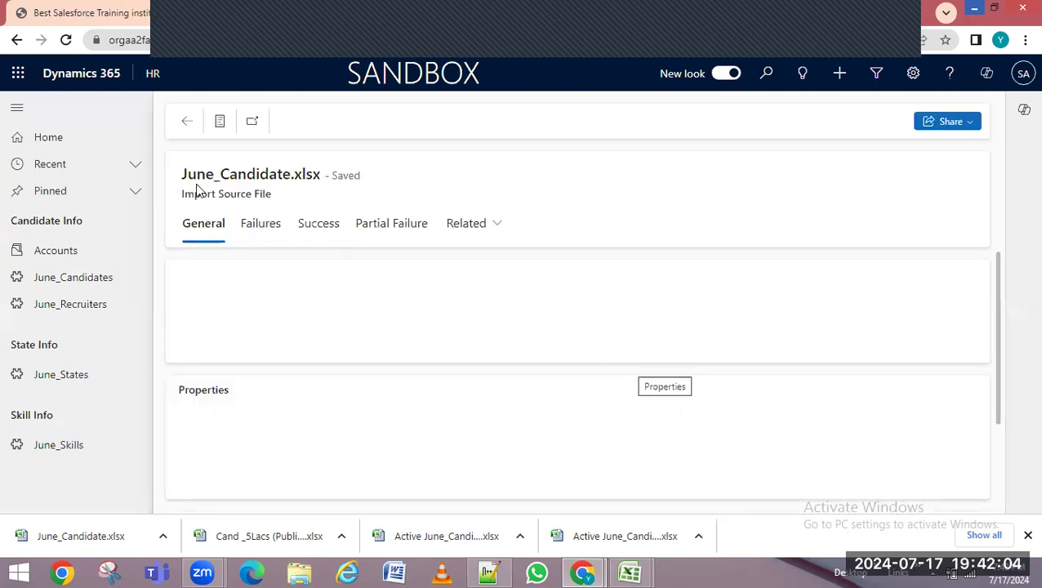
# Open the Failures log and read row 3's duplicate-record error description
pyautogui.click(269, 229)
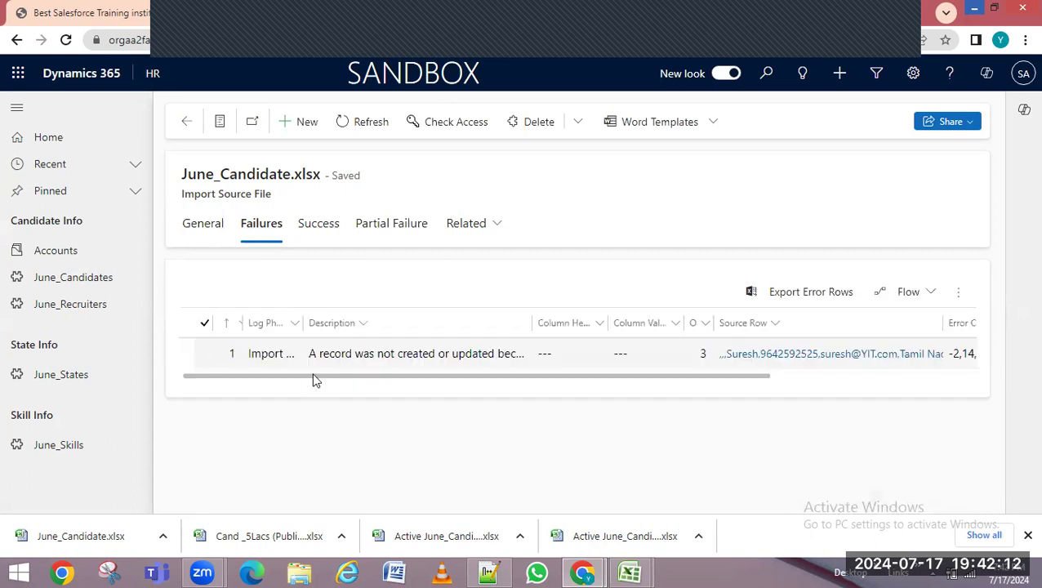
pyautogui.click(532, 323)
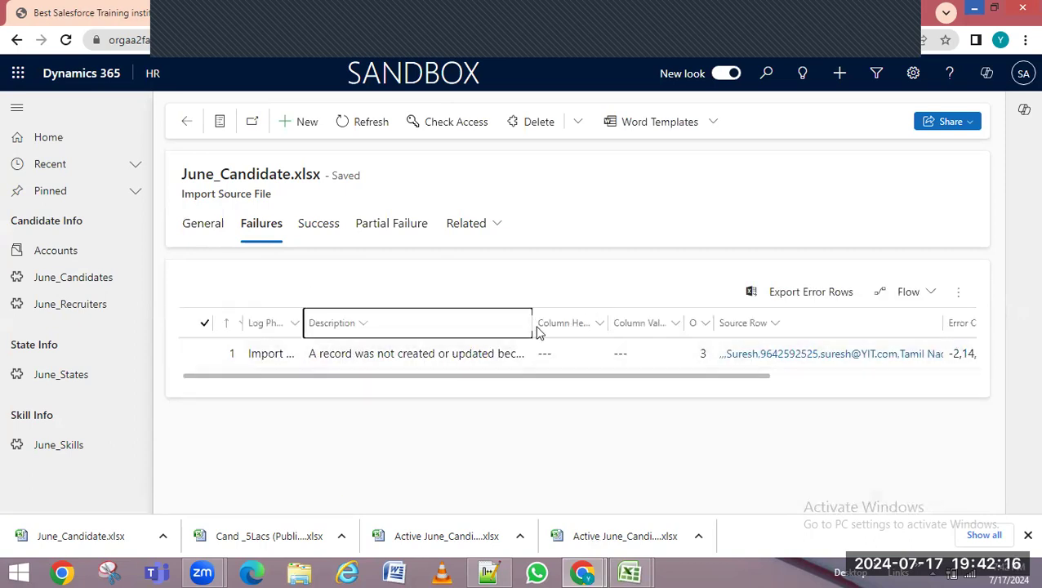
pyautogui.moveTo(529, 323); pyautogui.dragTo(632, 323)
pyautogui.click(521, 360)
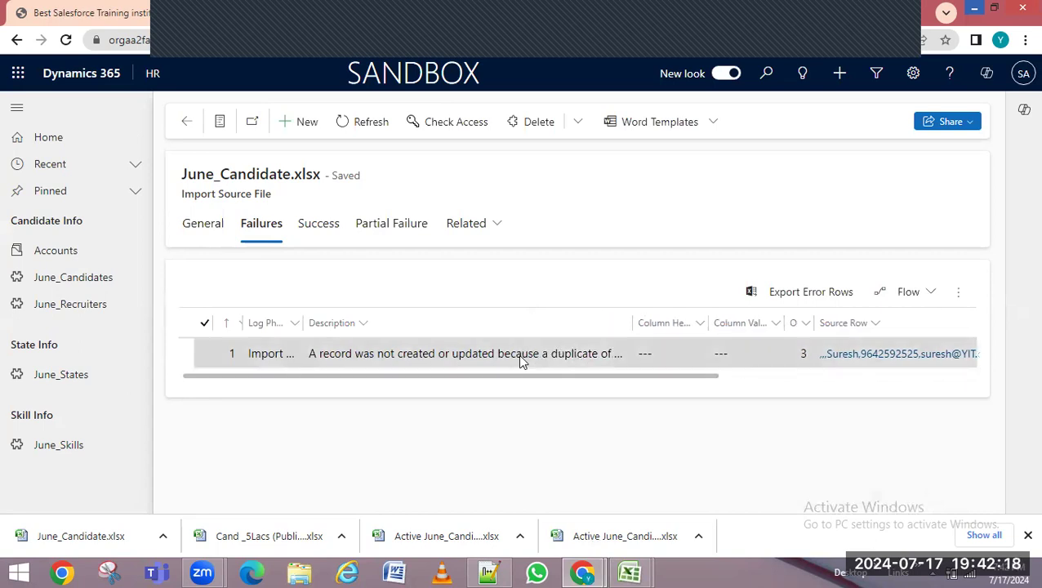
pyautogui.doubleClick(520, 361)
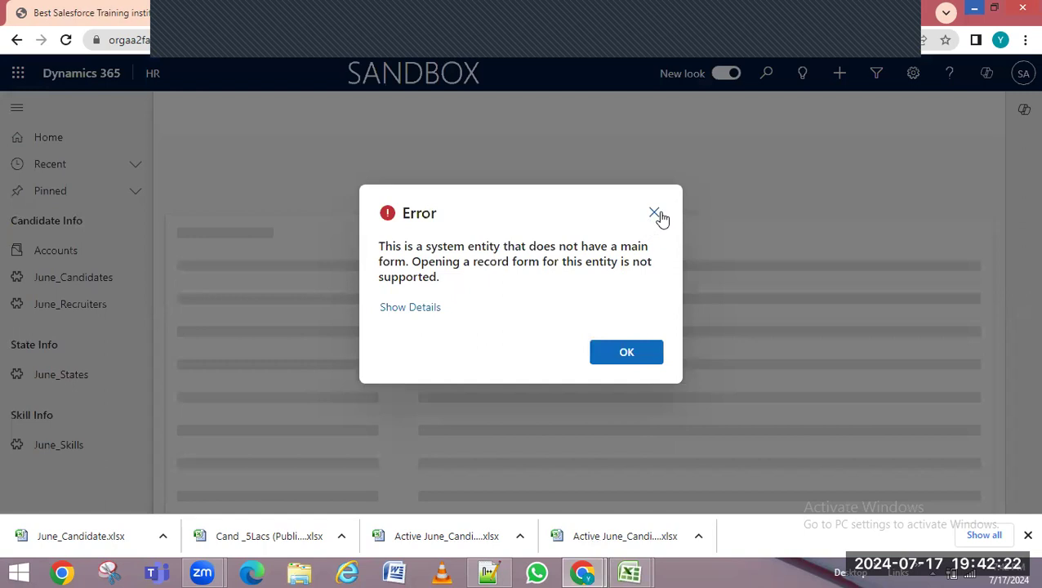
pyautogui.click(659, 348)
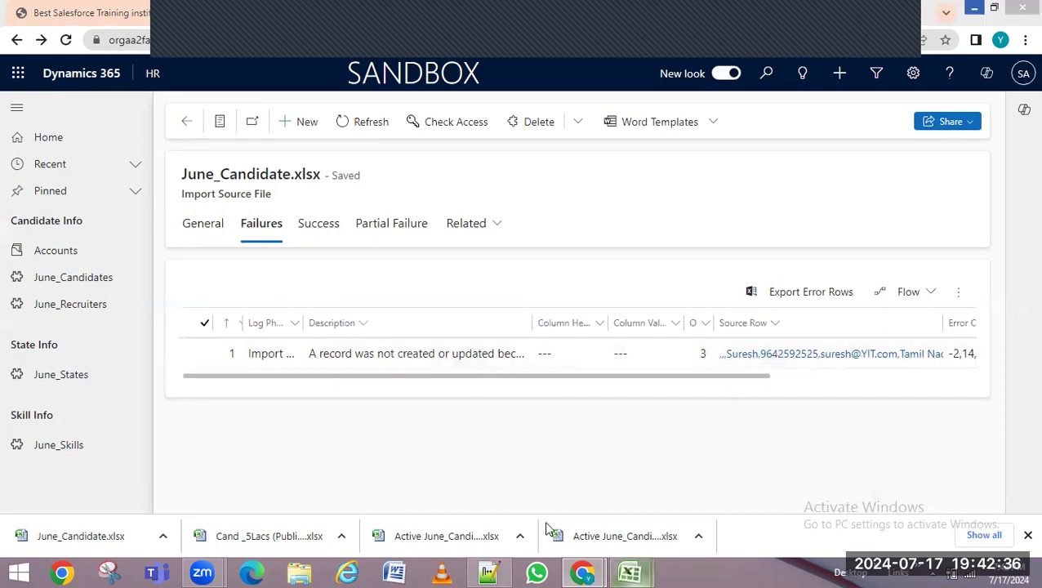
# Compare the identical candidate names in cells D2 and D3 of June_Candidate
pyautogui.moveTo(629, 572)
pyautogui.click(708, 486)
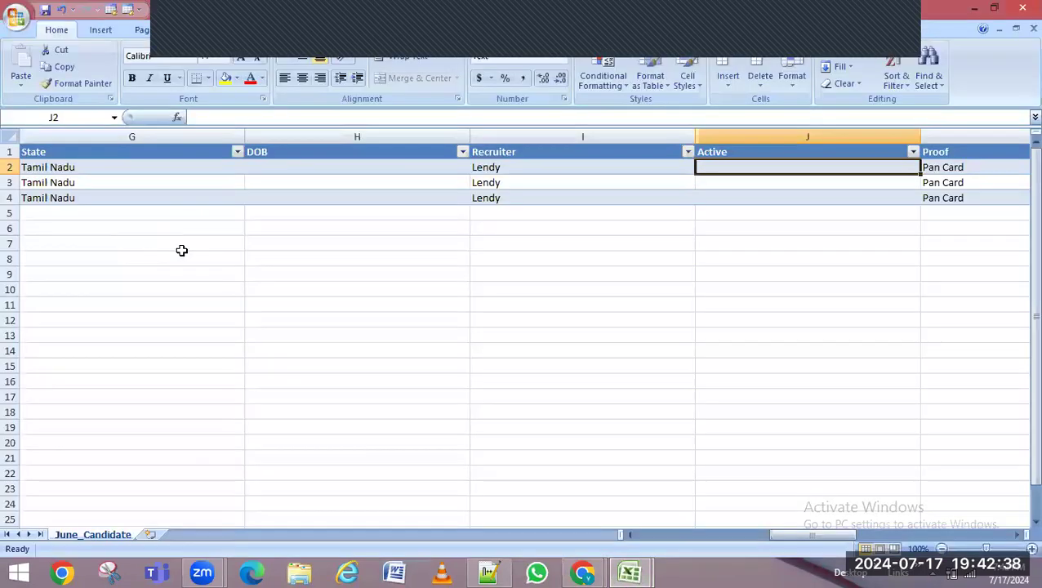
pyautogui.moveTo(803, 536); pyautogui.dragTo(736, 536)
pyautogui.click(48, 168)
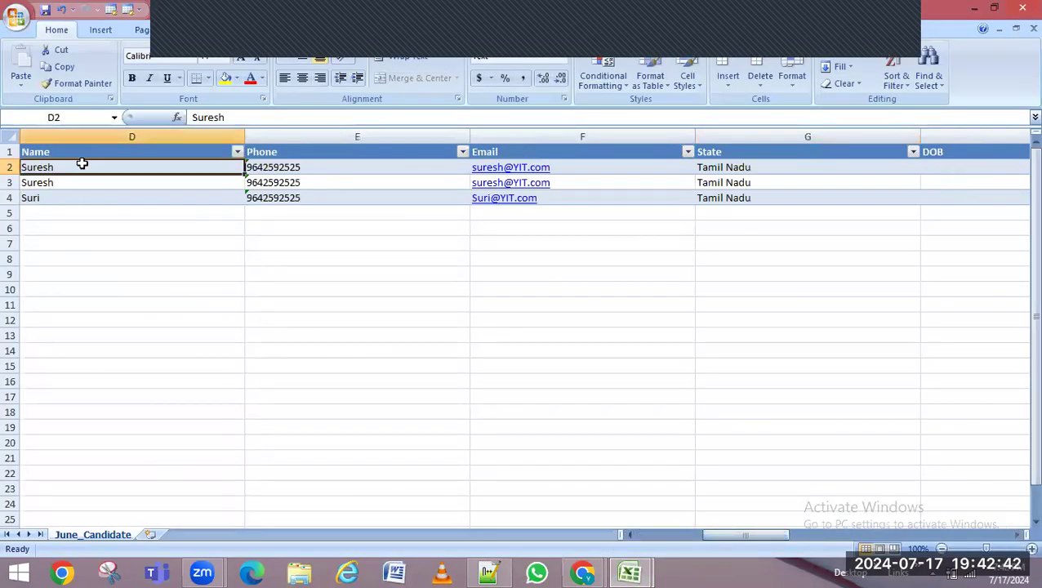
pyautogui.click(92, 185)
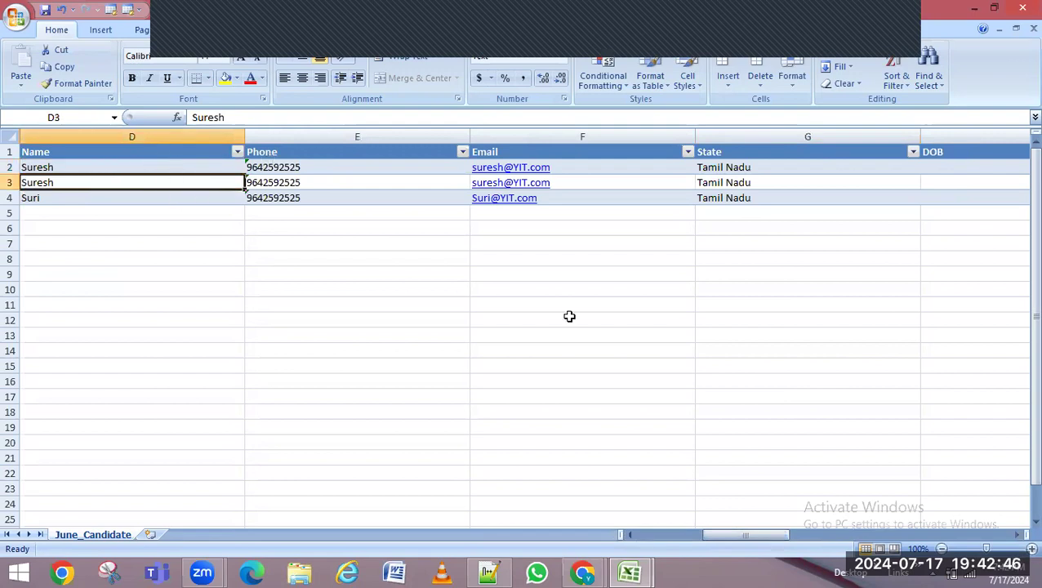
# Review the Detect duplicates 'During data import' notes, then return to the sheet
pyautogui.click(629, 572)
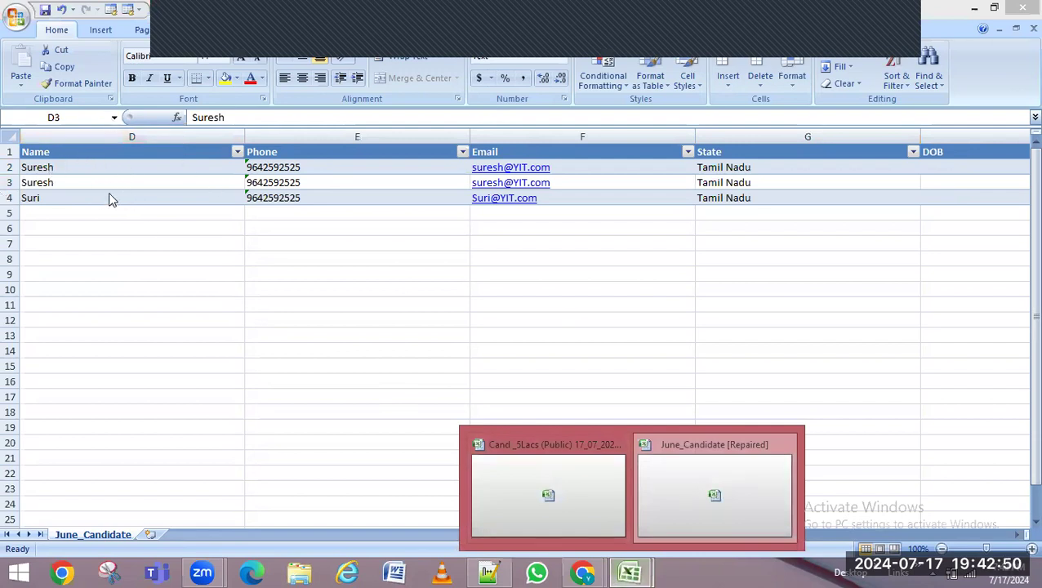
pyautogui.click(488, 572)
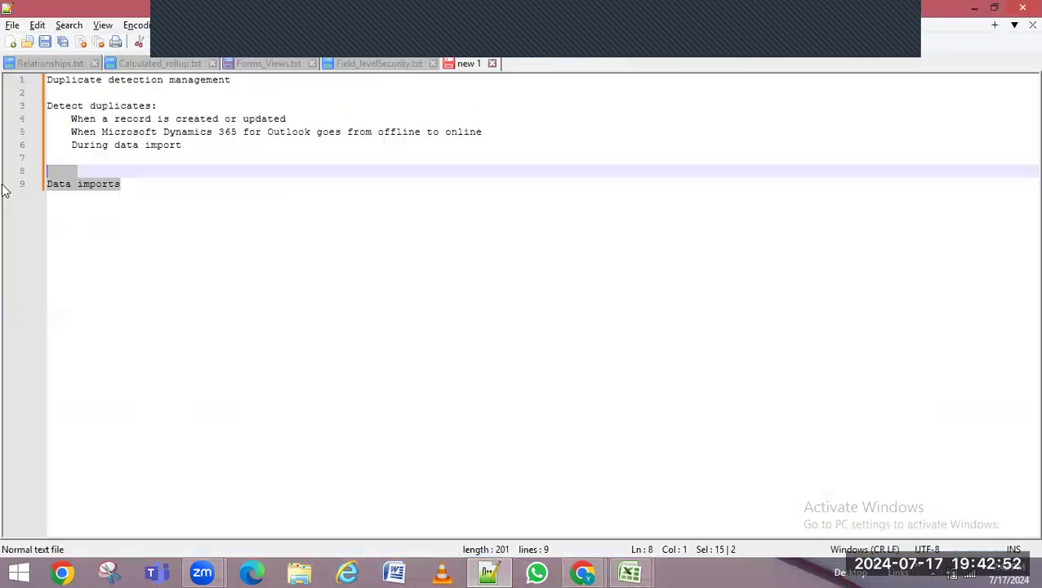
pyautogui.moveTo(63, 107); pyautogui.dragTo(184, 100)
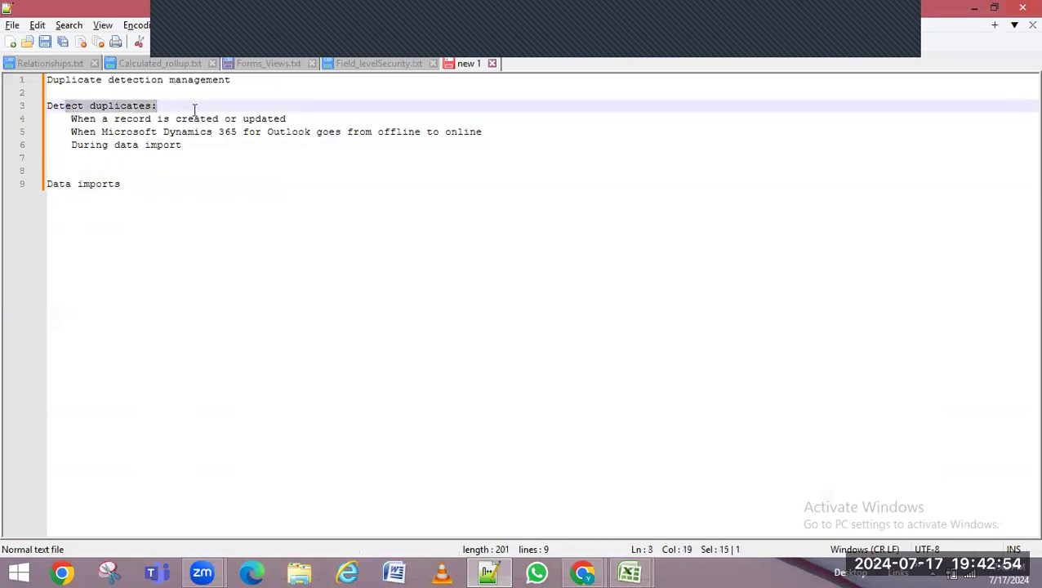
pyautogui.moveTo(84, 144); pyautogui.dragTo(229, 140)
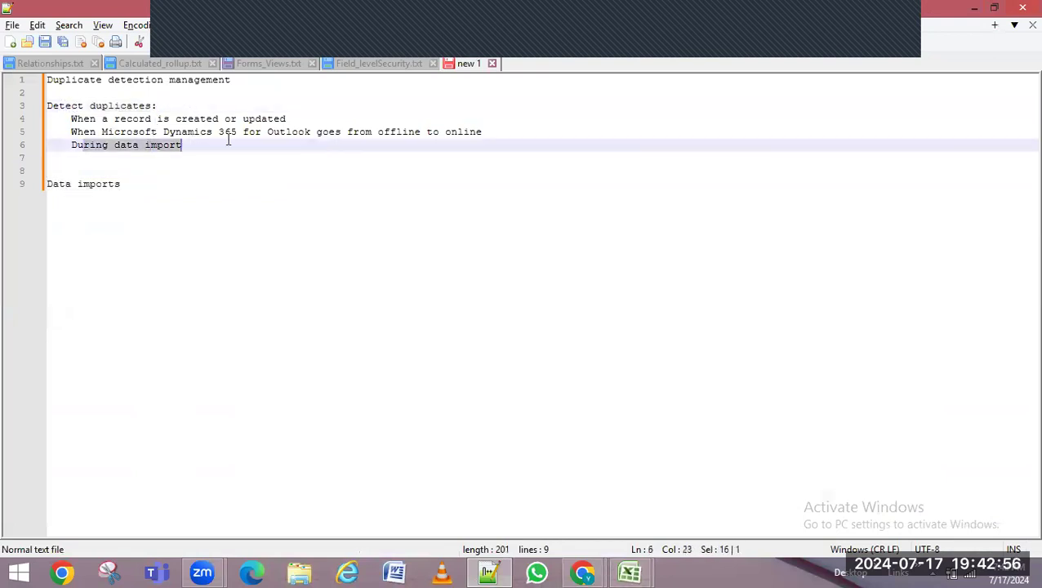
pyautogui.click(975, 8)
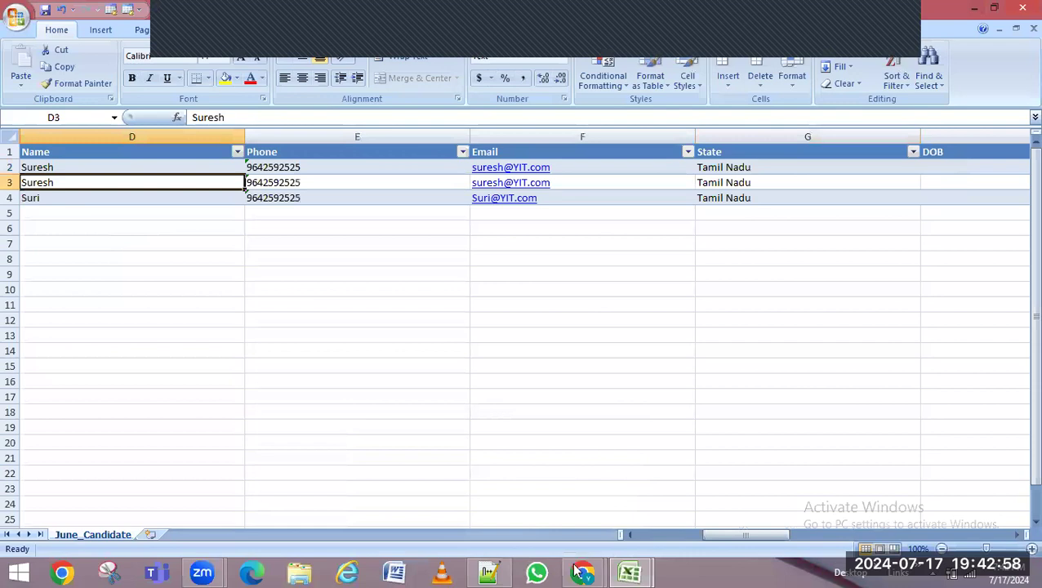
pyautogui.moveTo(585, 572)
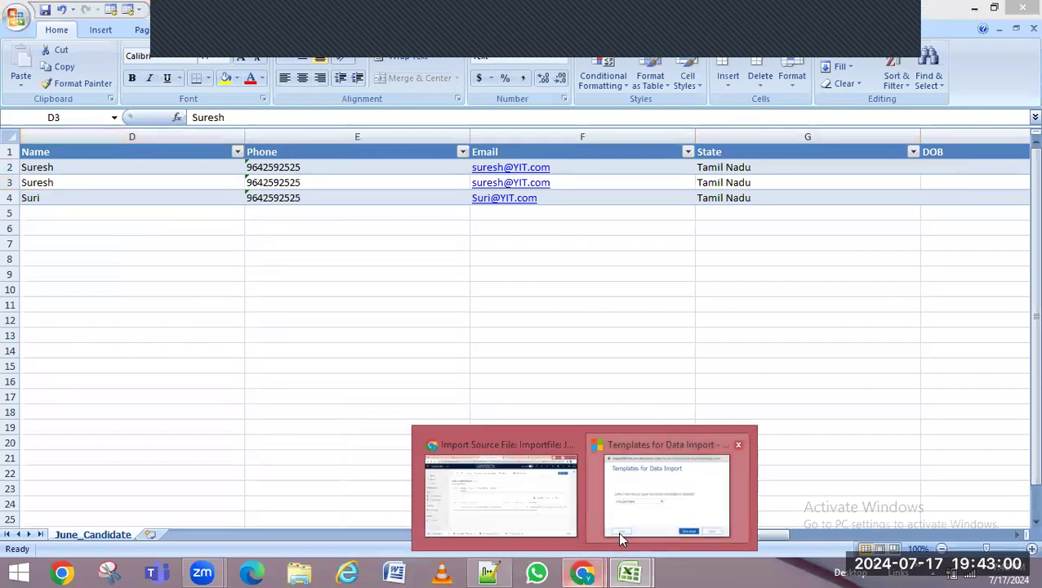
# Check the Failures, empty Partial Failure and two-record Success tabs, then open June_Candidates
pyautogui.click(515, 517)
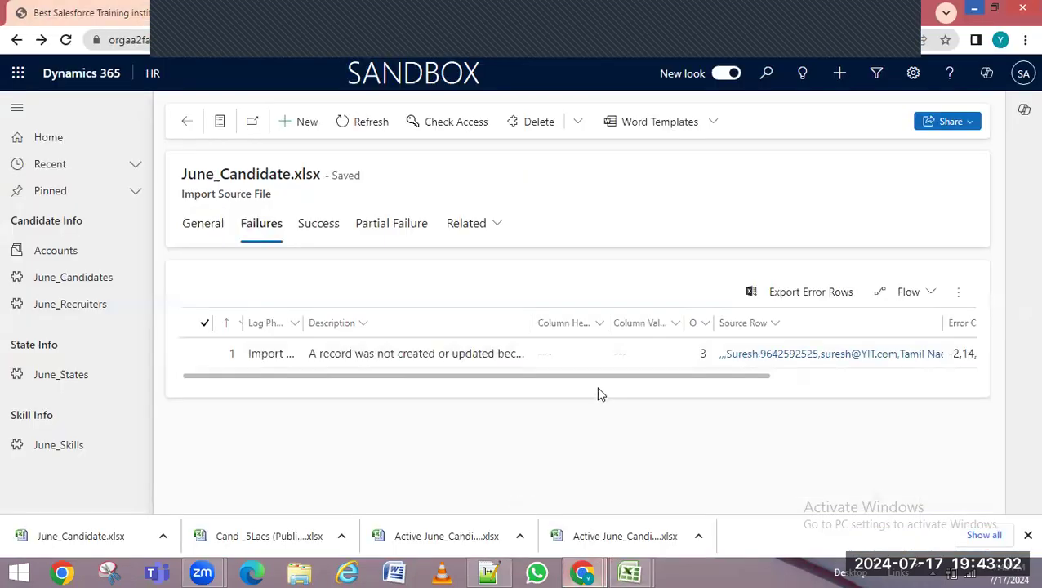
pyautogui.moveTo(656, 379); pyautogui.dragTo(906, 370)
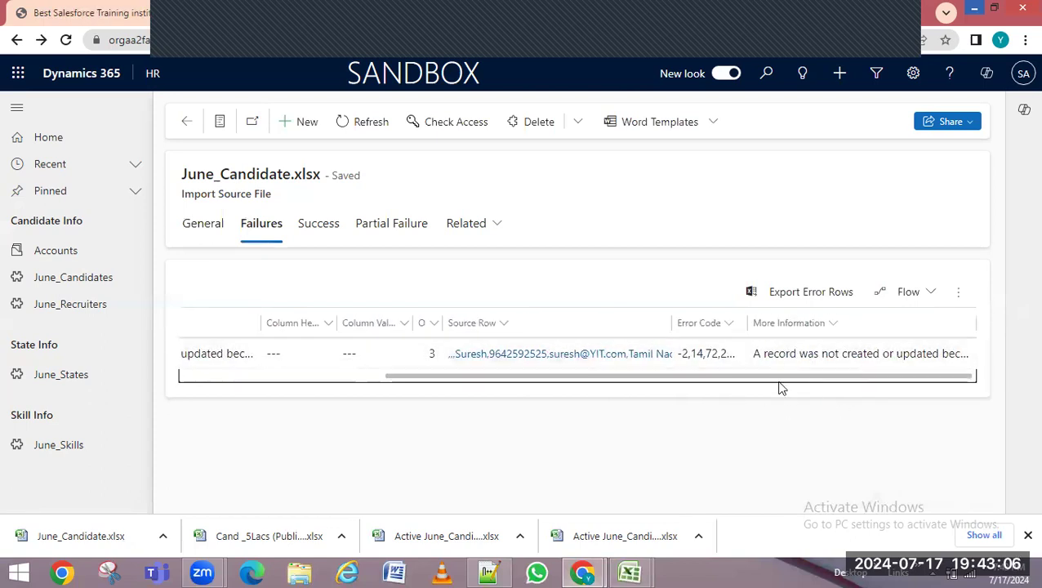
pyautogui.click(395, 226)
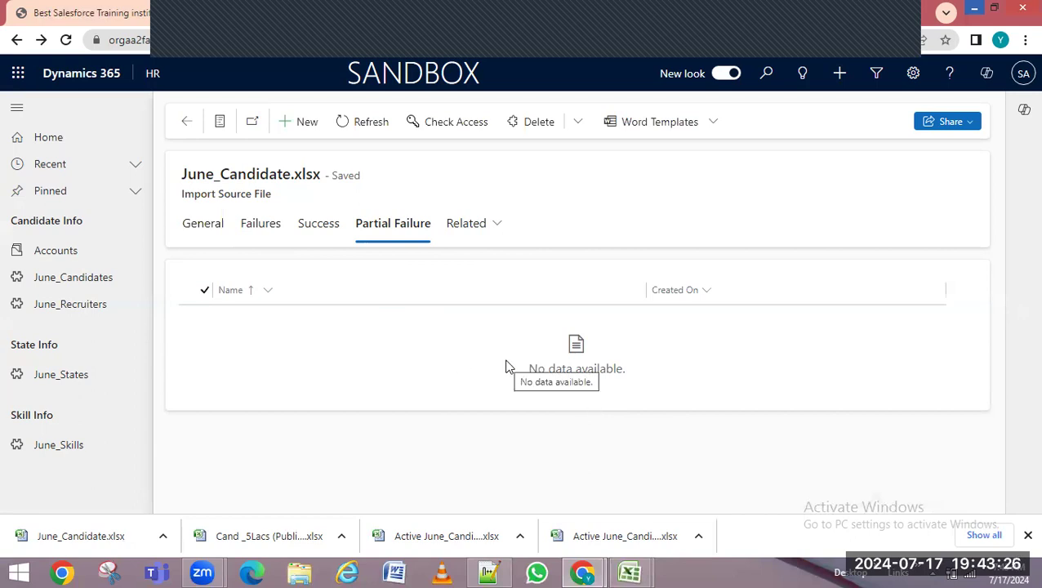
pyautogui.click(317, 227)
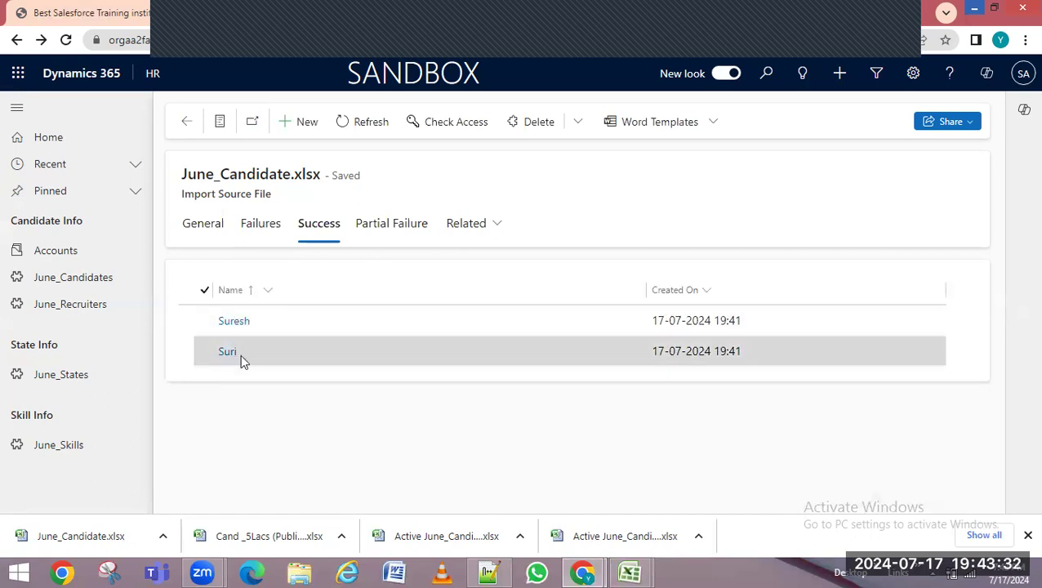
pyautogui.click(69, 279)
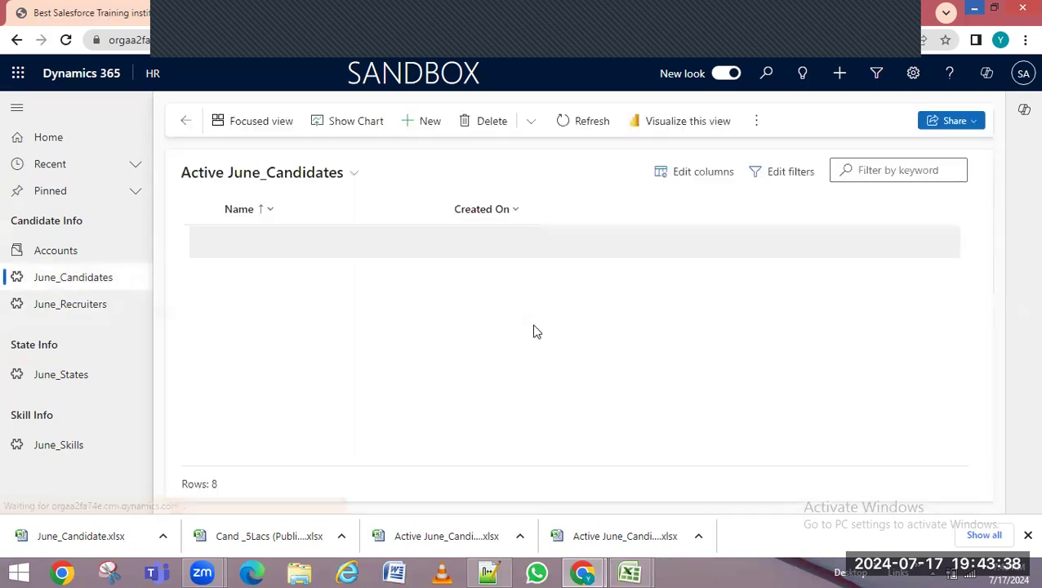
# Open the imported candidate and check Tamil Nadu state, Pan Card proof, 15,00,000 CTC
pyautogui.scroll(-1, 356, 374)
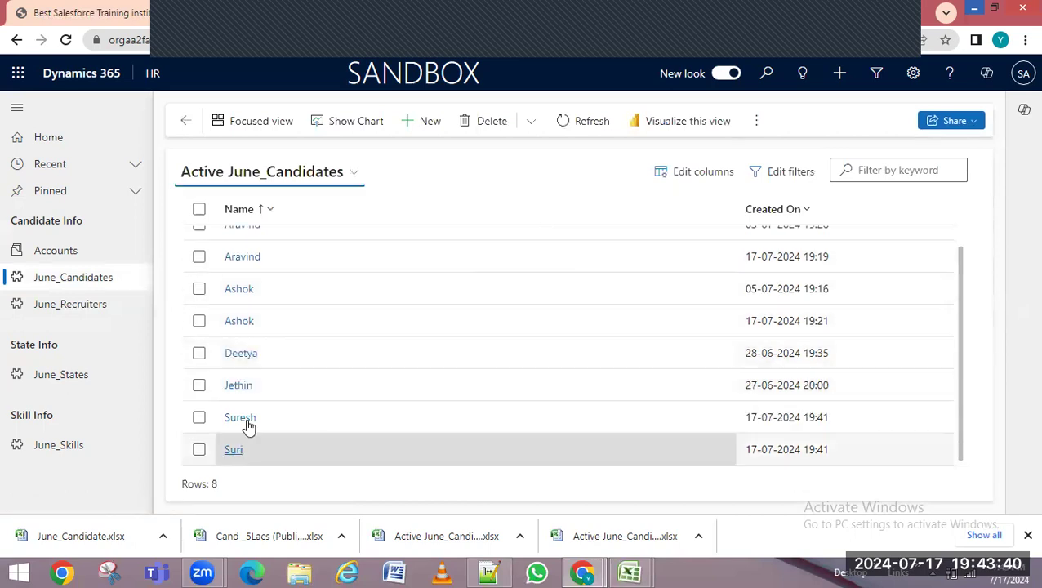
pyautogui.click(234, 452)
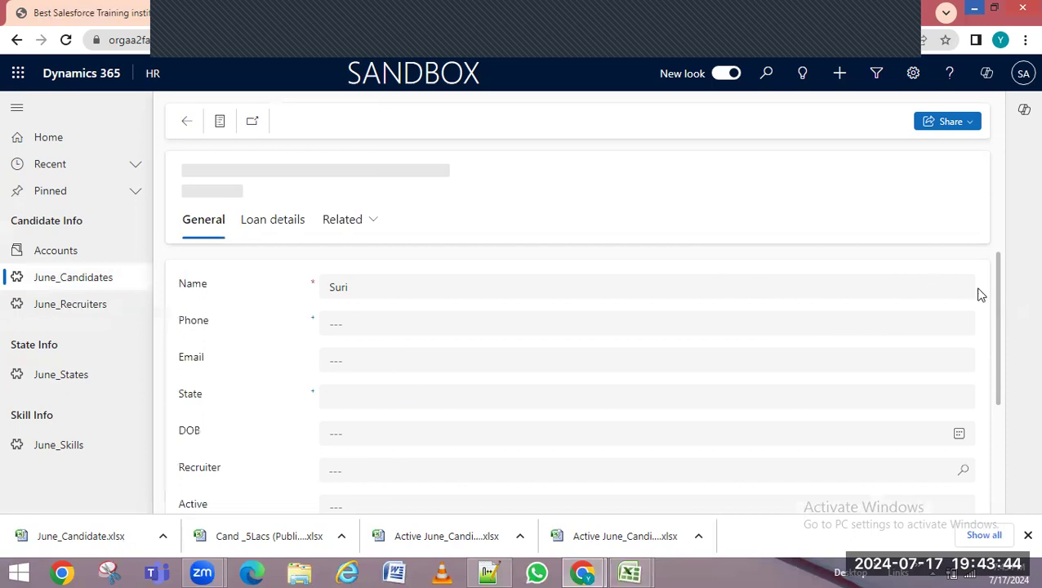
pyautogui.scroll(-2, 992, 311)
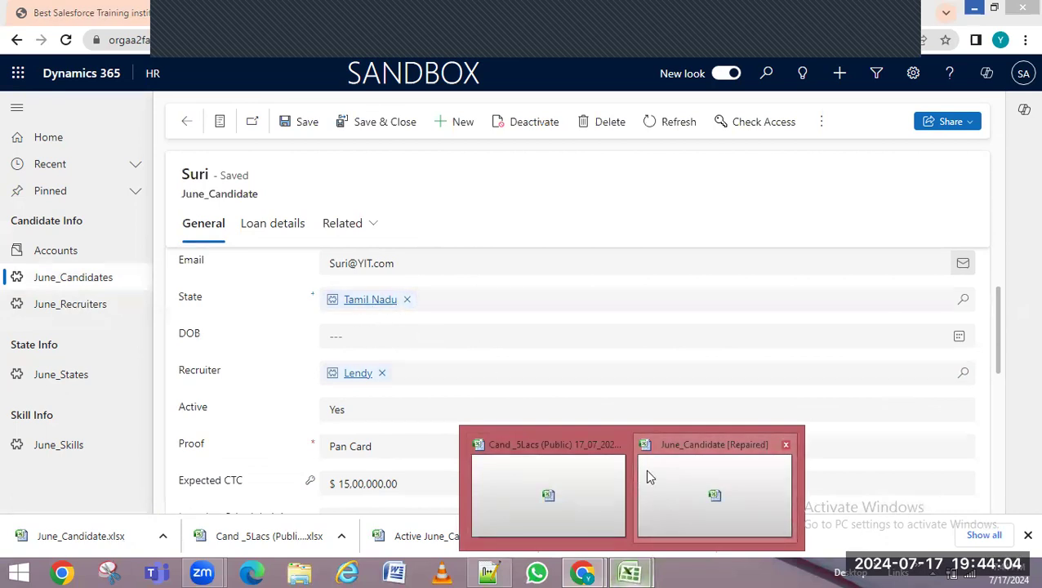
# Add '> File to be prepared' and '>mapping' under Data imports in the notes
pyautogui.click(489, 572)
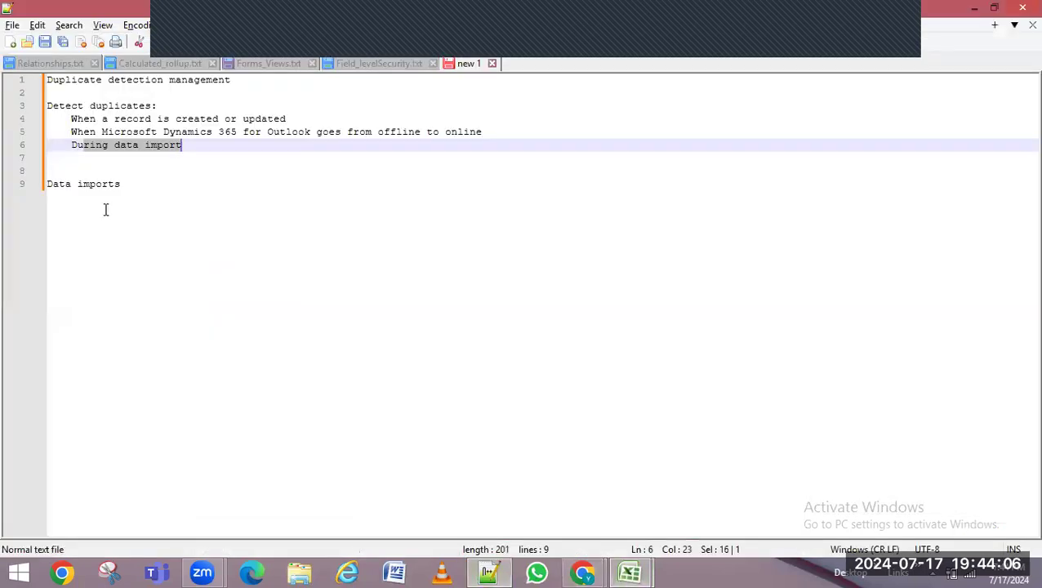
pyautogui.moveTo(54, 184); pyautogui.dragTo(138, 185)
pyautogui.click(171, 193)
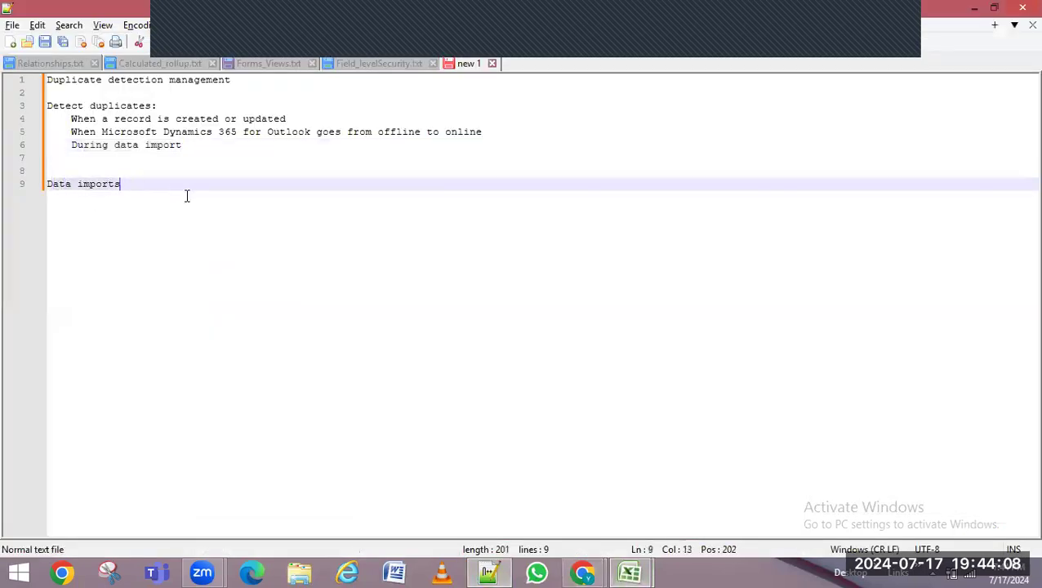
pyautogui.press('Return')
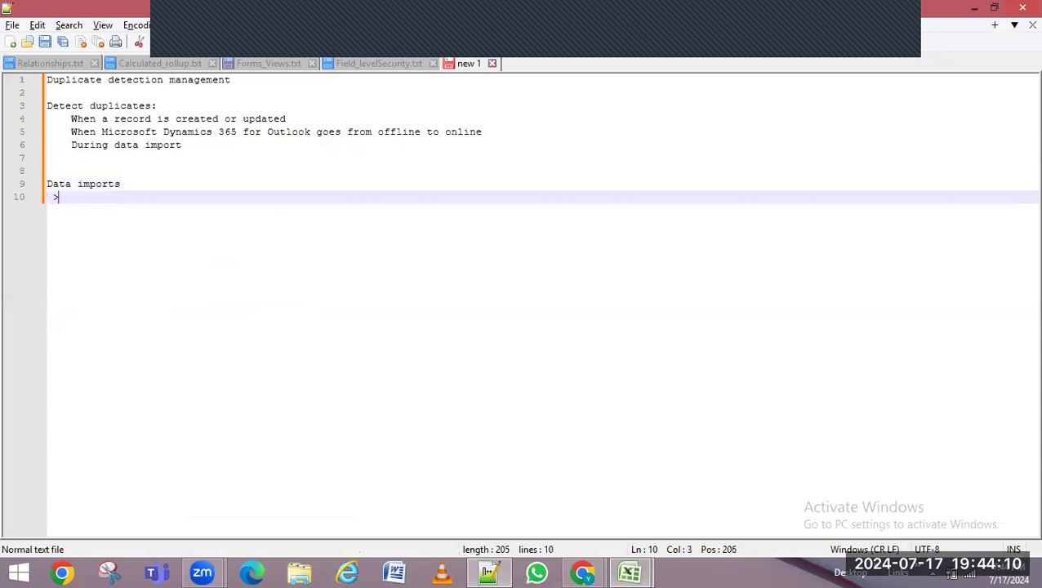
pyautogui.write('> File to be')
pyautogui.write('prepared')
pyautogui.press('Return')
pyautogui.write('>mapping')
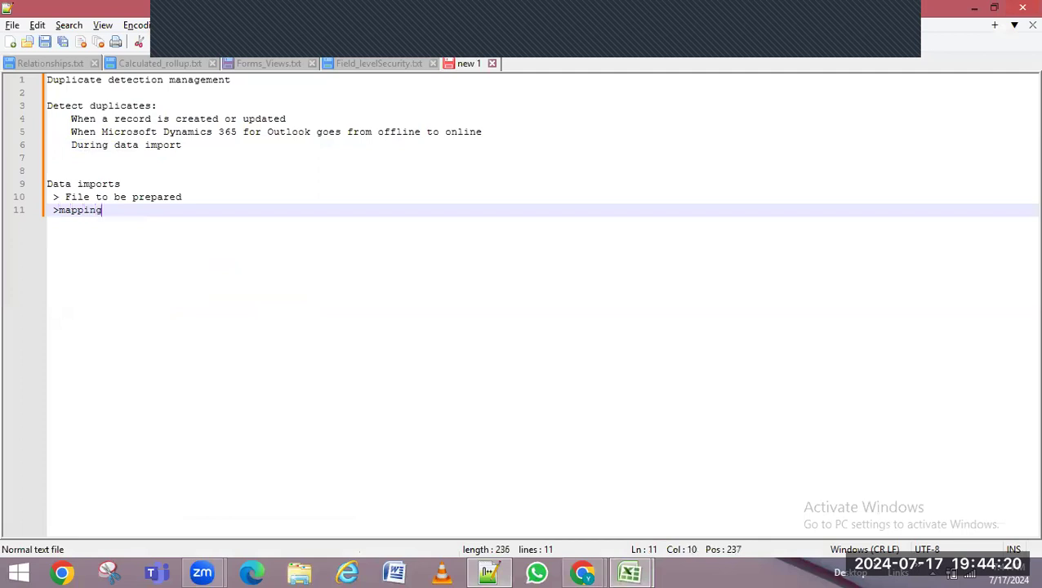
pyautogui.hotkey('alt', 'Tab')
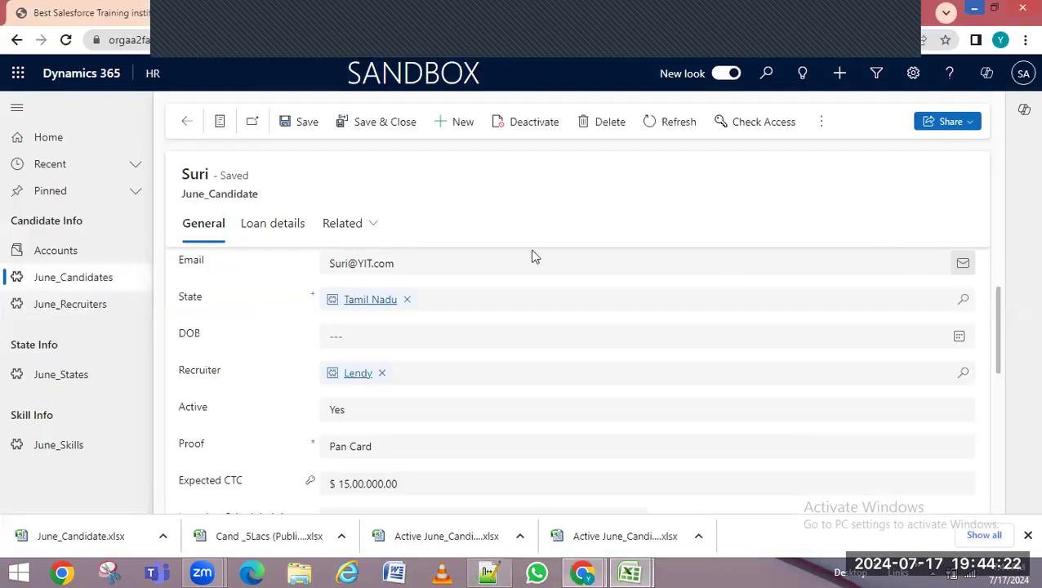
# Go back to the Active June_Candidates list, then bring up the Cand >5Lacs (Public) workbook in Excel
pyautogui.click(54, 276)
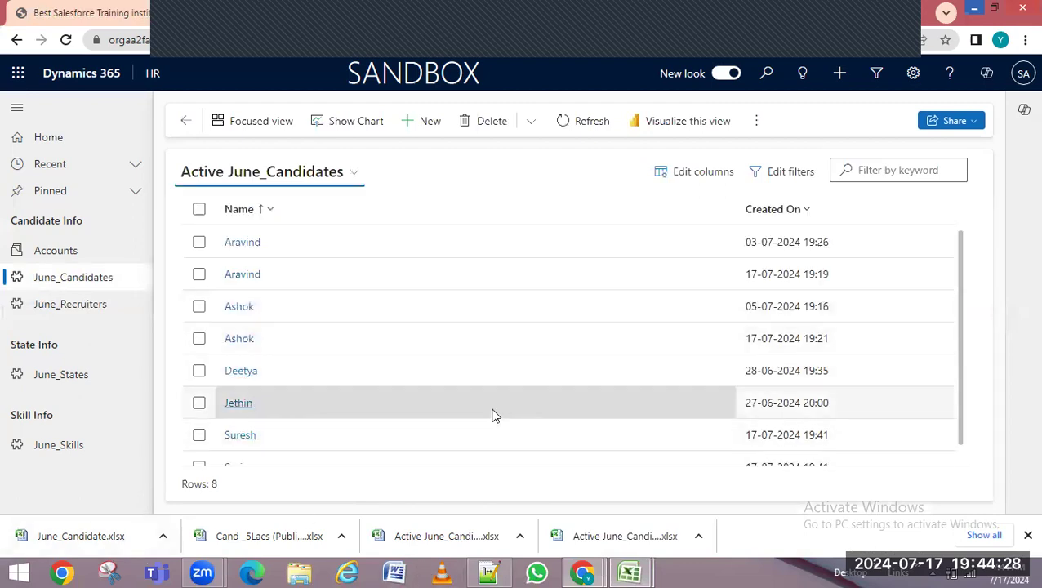
pyautogui.moveTo(629, 573)
pyautogui.click(586, 522)
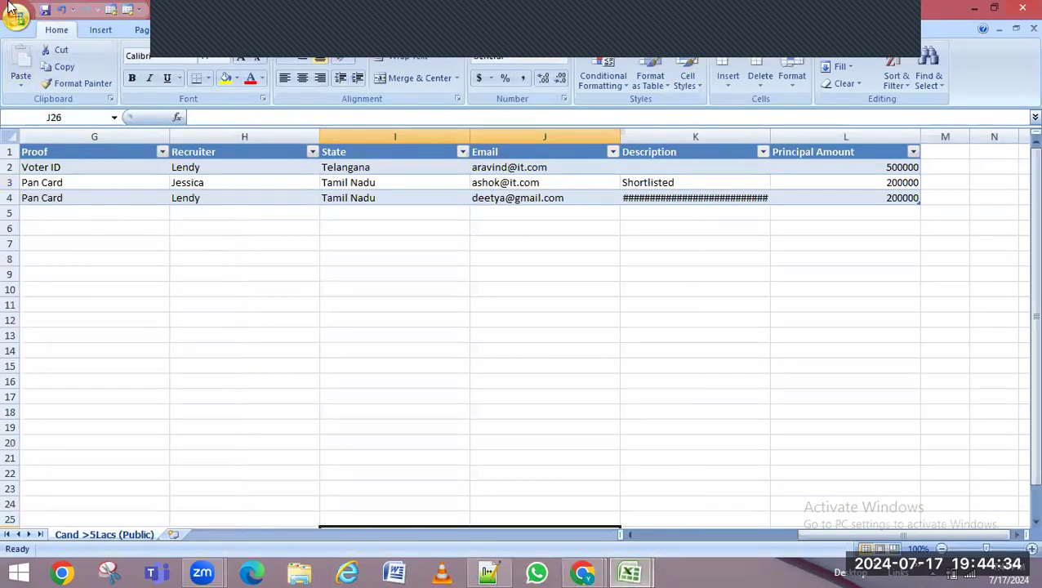
pyautogui.click(15, 18)
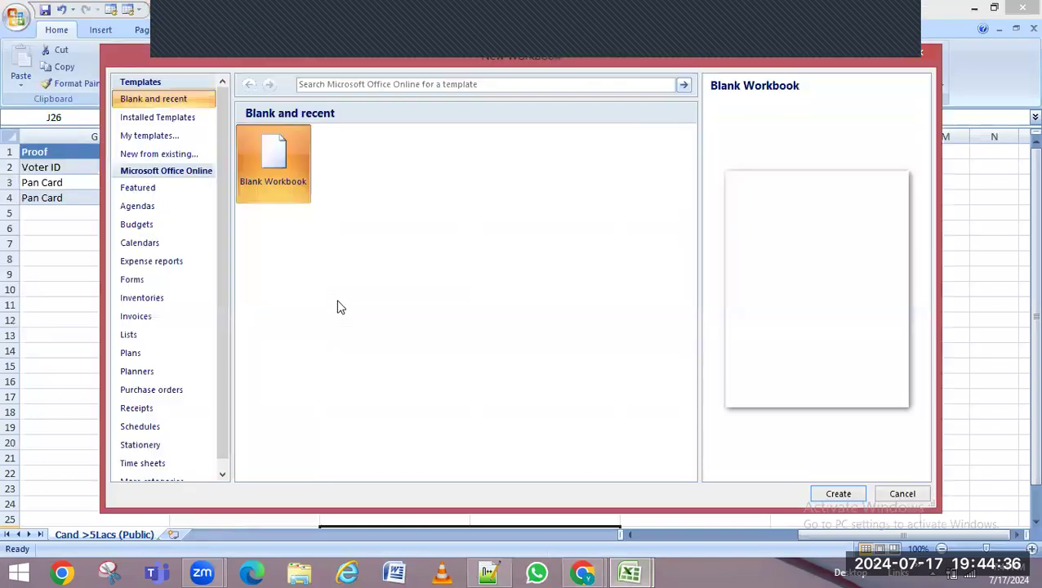
pyautogui.click(926, 54)
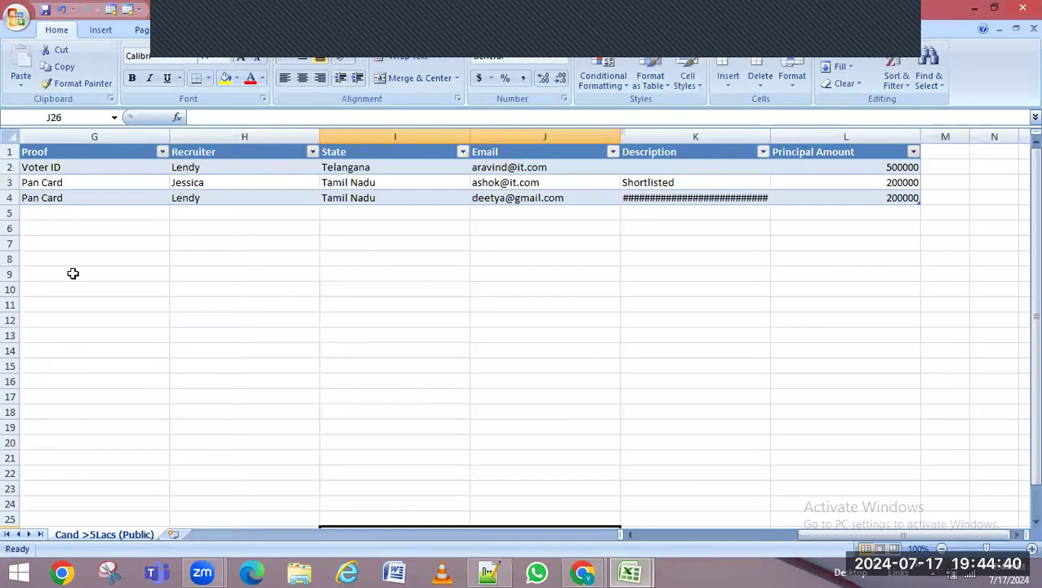
pyautogui.moveTo(844, 536); pyautogui.dragTo(753, 537)
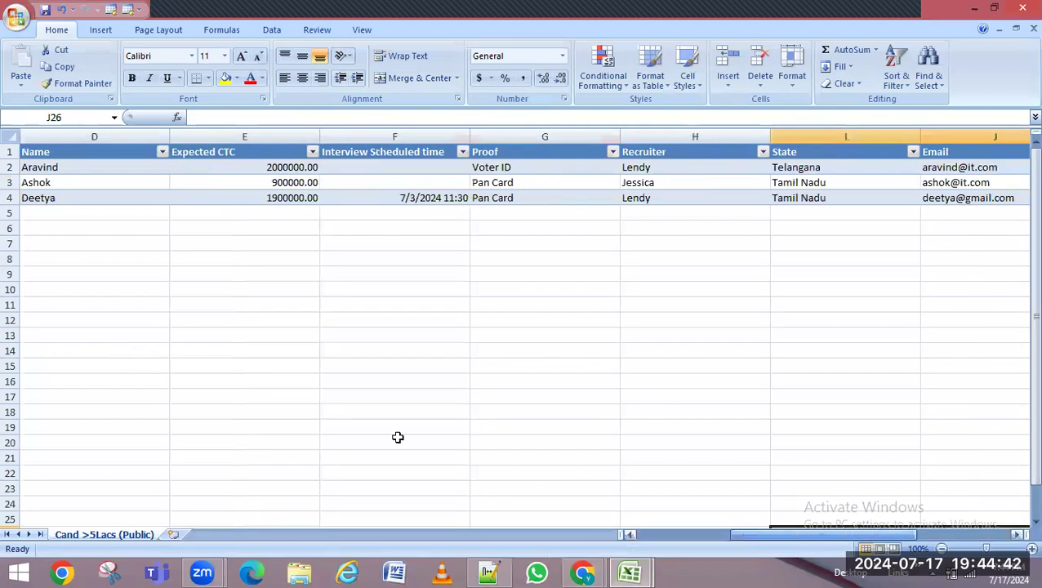
pyautogui.click(127, 155)
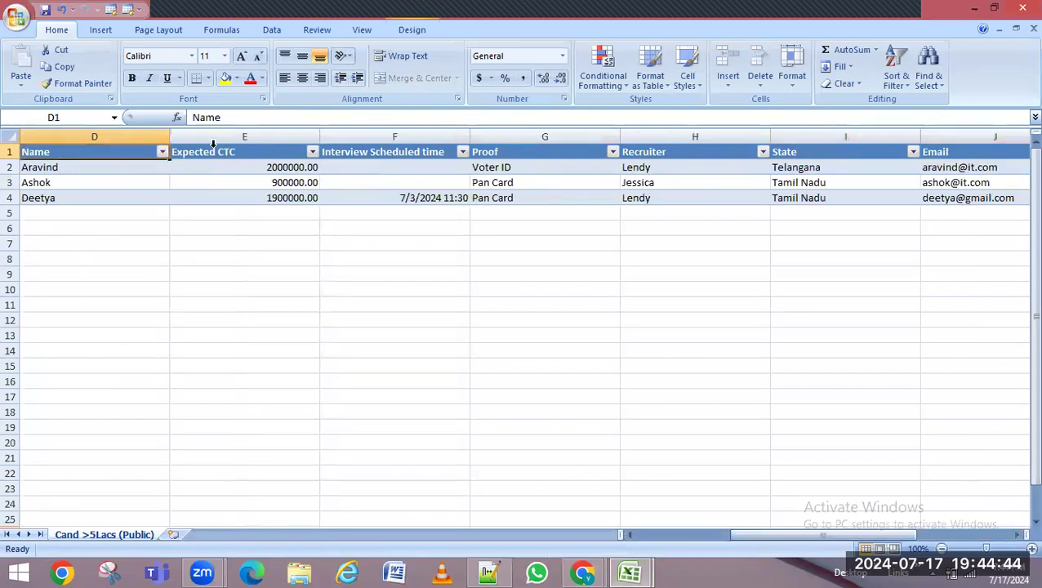
pyautogui.click(213, 144)
pyautogui.click(314, 157)
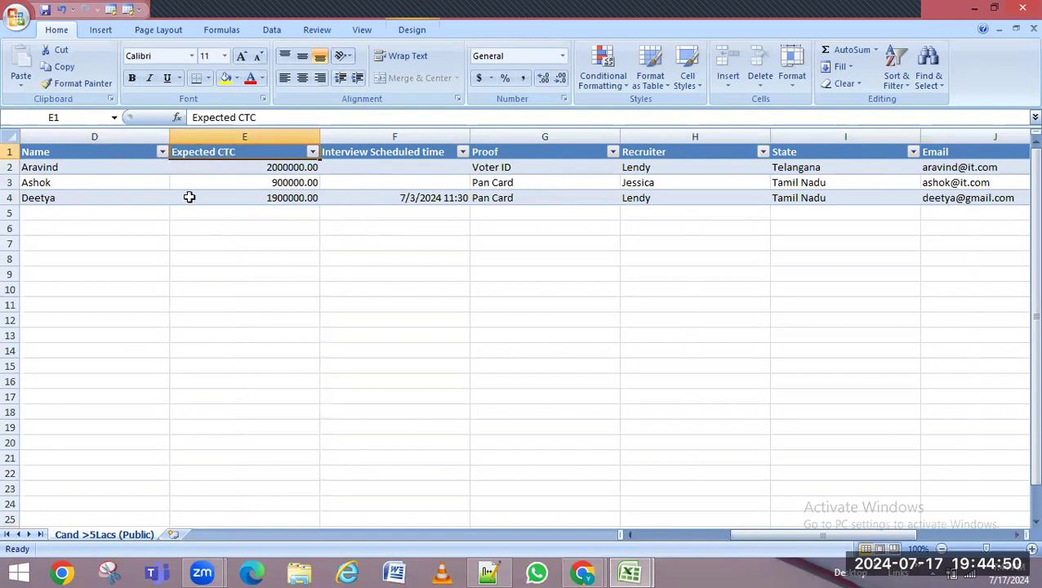
pyautogui.click(31, 151)
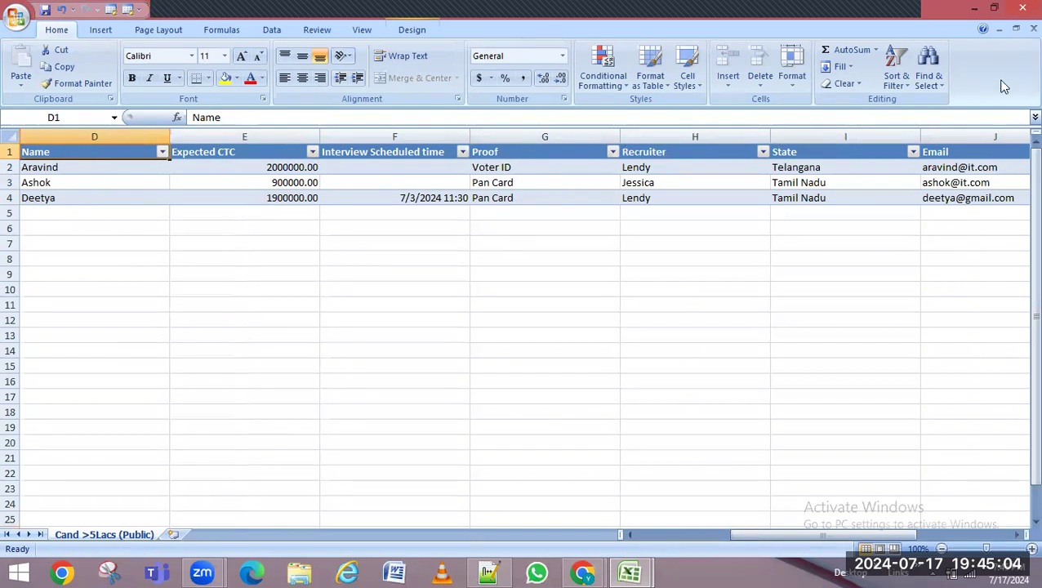
# Leave Excel for Data Management settings and open My Imports, showing June_Candidate.xlsx with 2 successes and 1 error
pyautogui.click(974, 8)
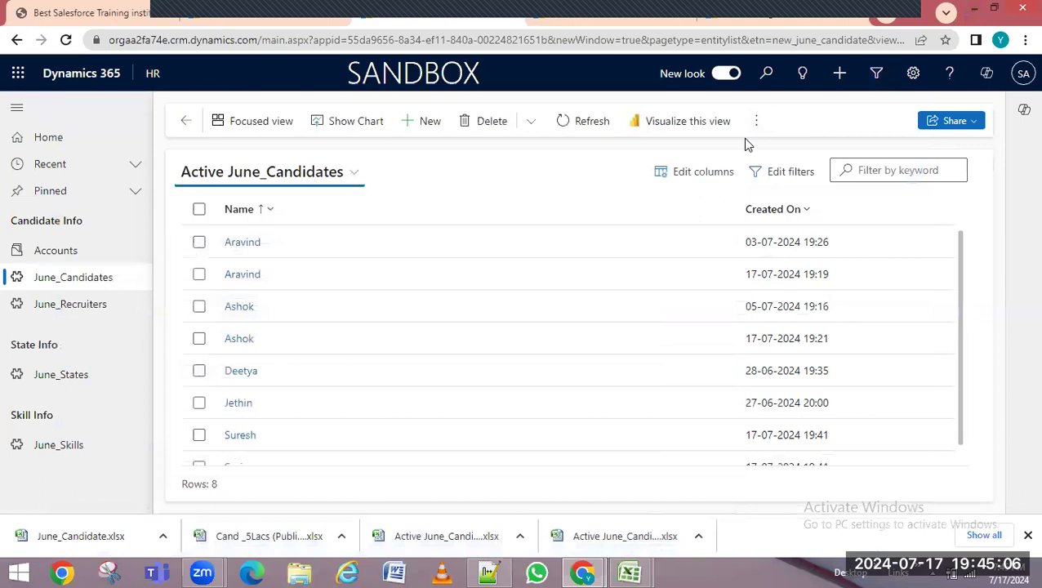
pyautogui.click(794, 17)
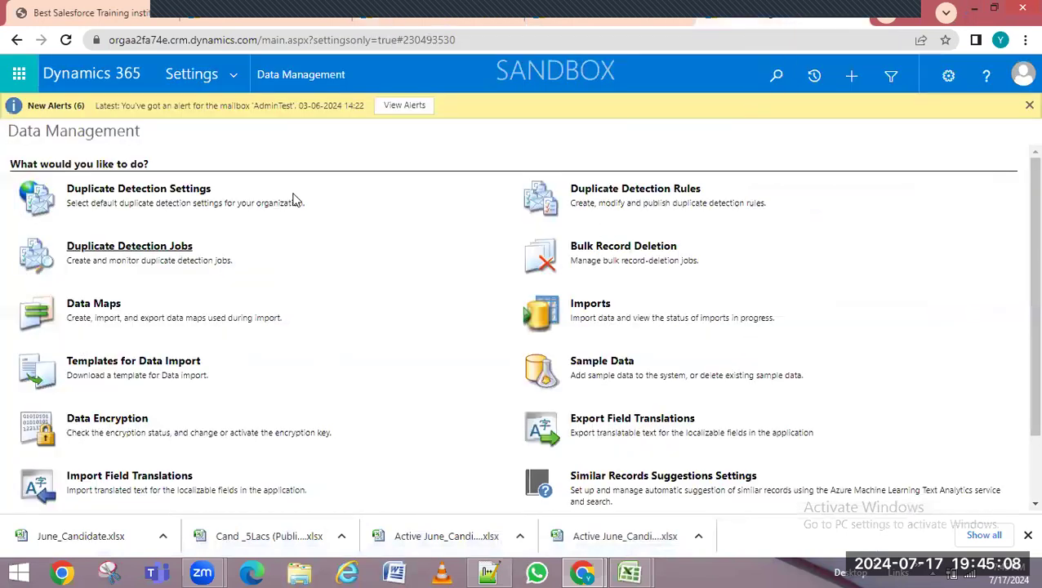
pyautogui.click(235, 75)
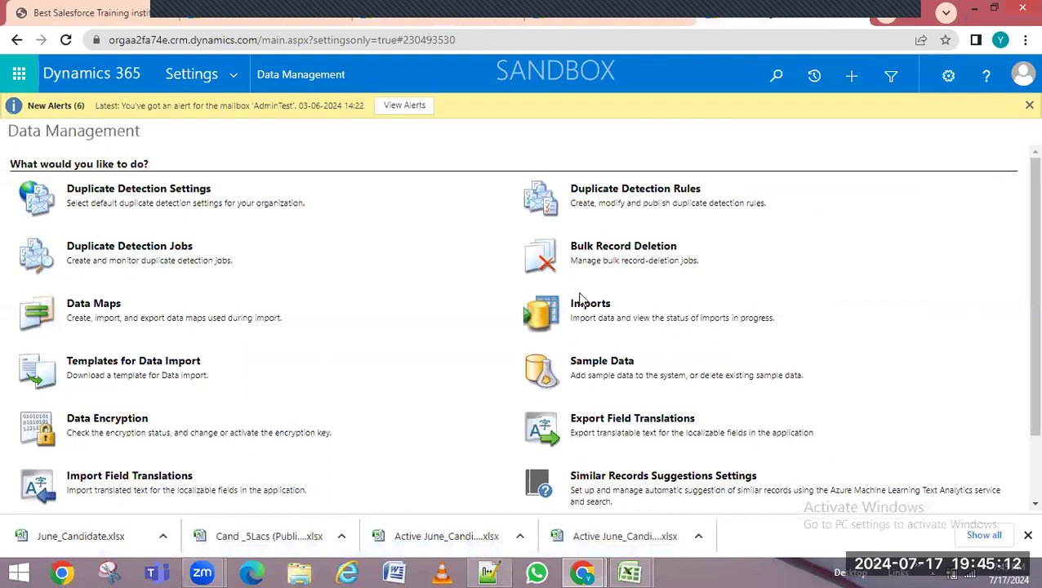
pyautogui.click(580, 313)
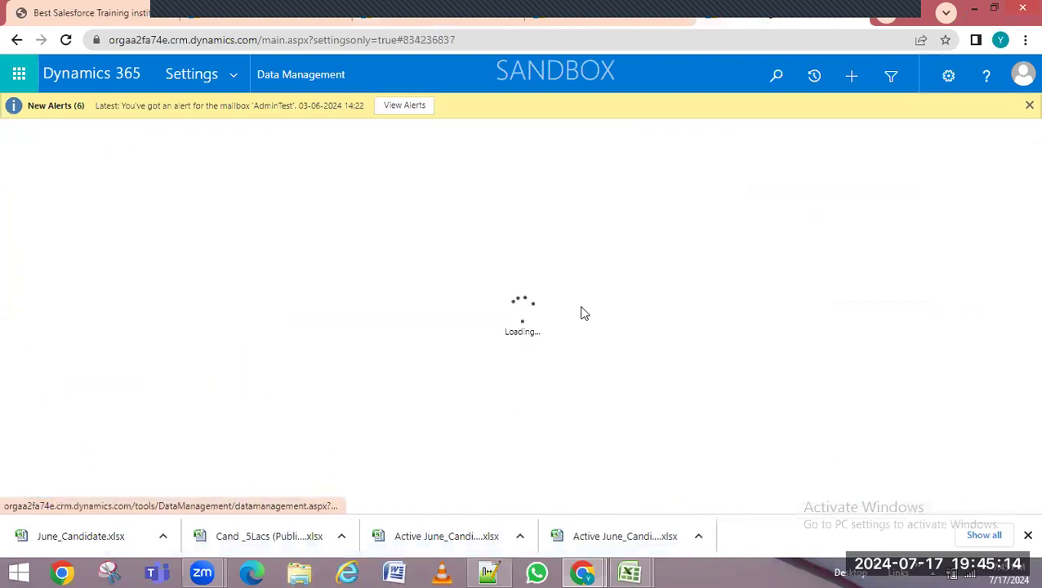
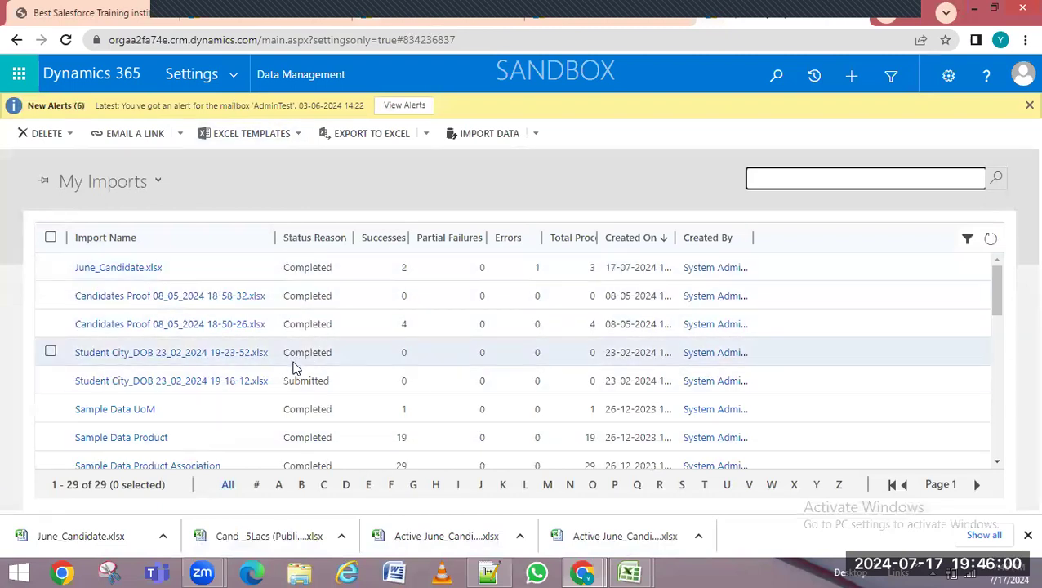
# Open aka.ms/ppac in a new tab and go to the 'test' sandbox environment's details
pyautogui.scroll(-3, 481, 315)
pyautogui.scroll(-5, 483, 316)
pyautogui.scroll(7, 504, 358)
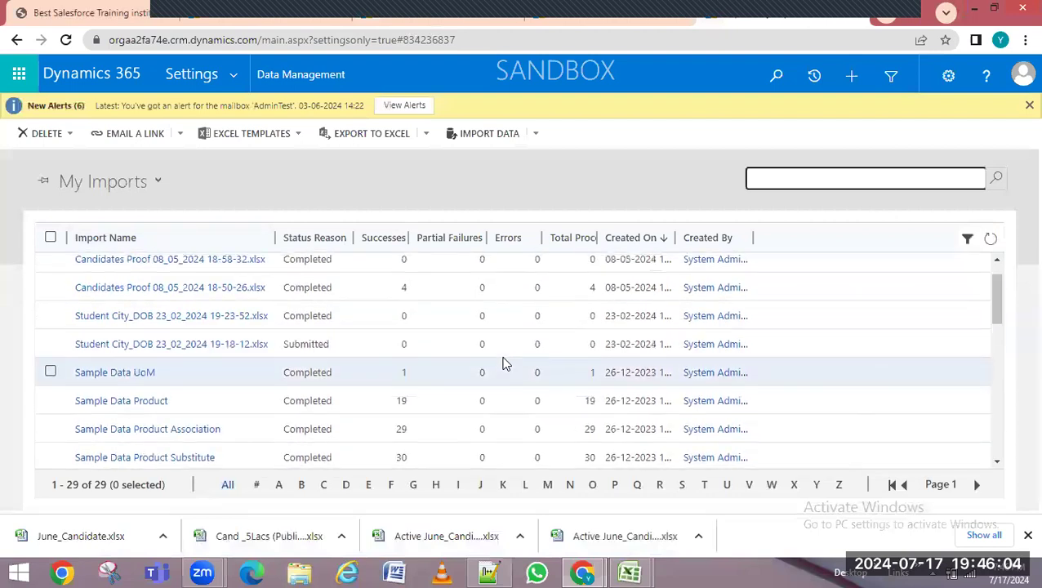
pyautogui.scroll(1, 503, 364)
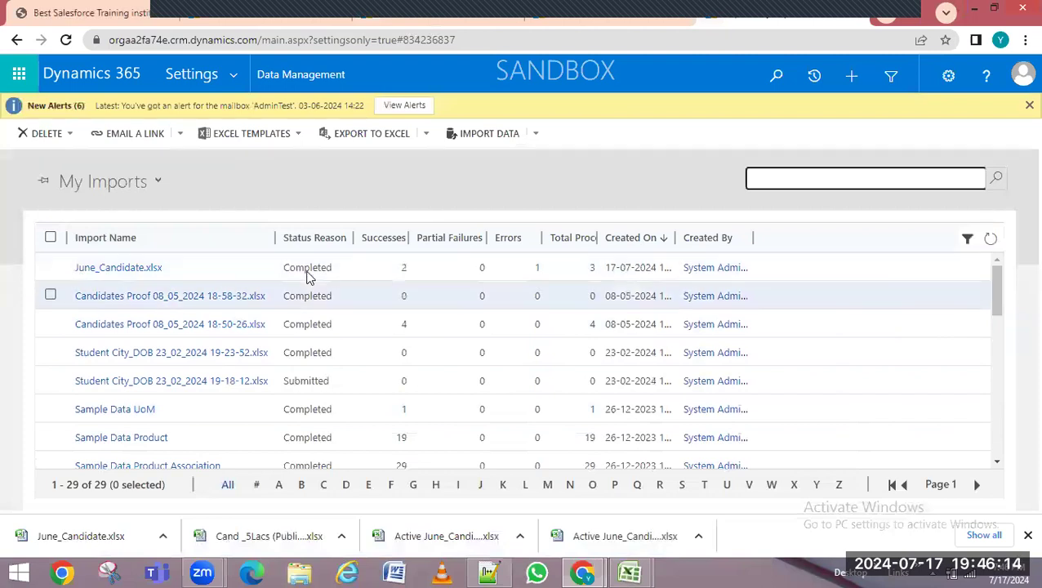
pyautogui.scroll(-10, 309, 279)
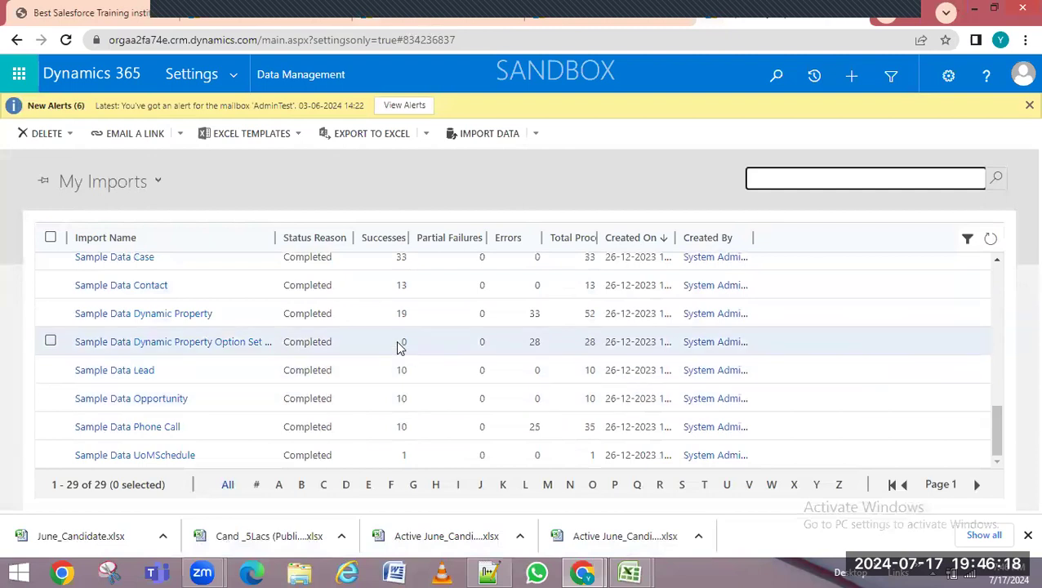
pyautogui.scroll(10, 281, 315)
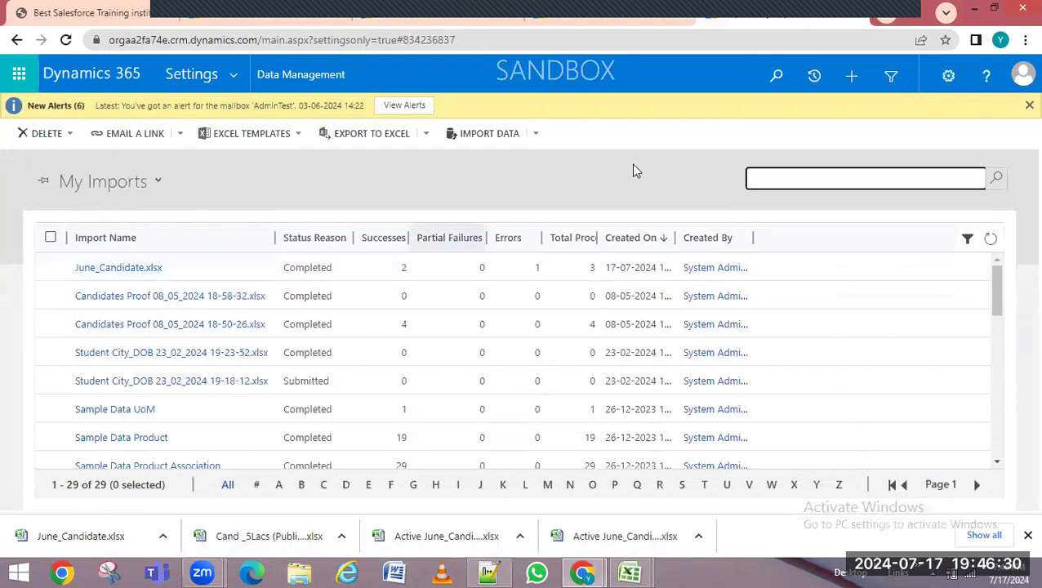
pyautogui.click(889, 17)
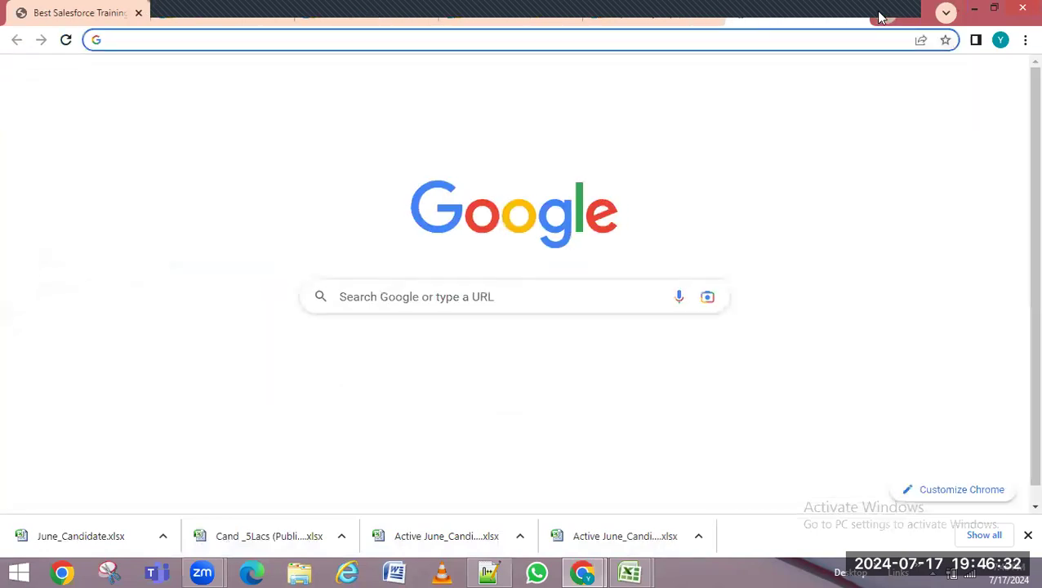
pyautogui.write('aka')
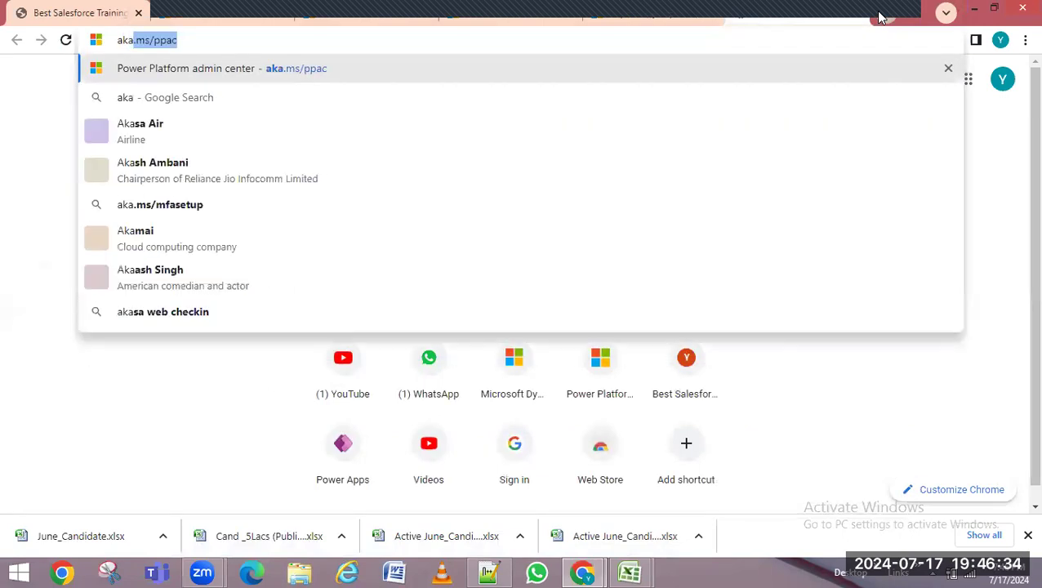
pyautogui.write('.ms/ppac')
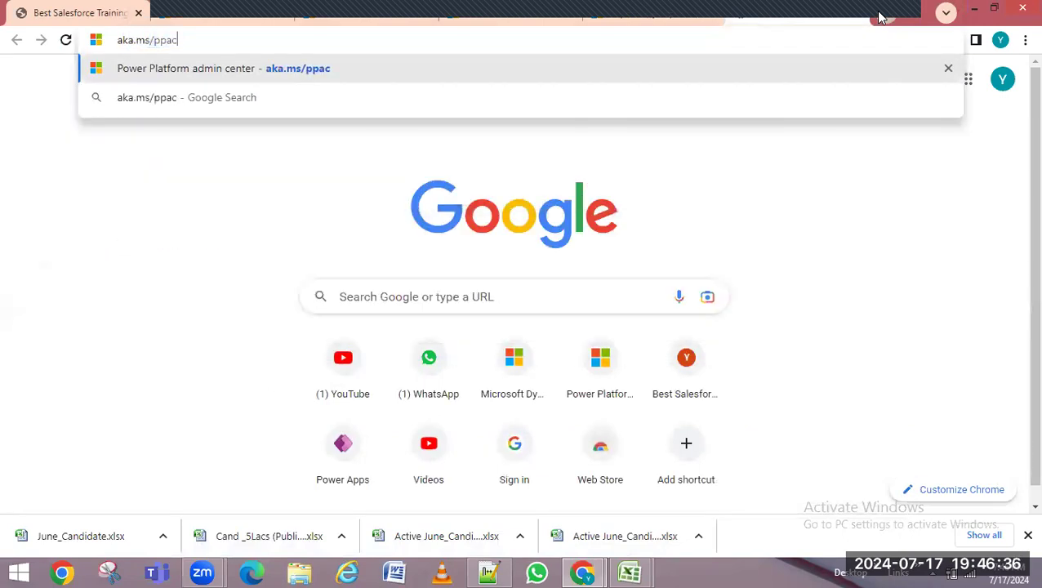
pyautogui.press('Return')
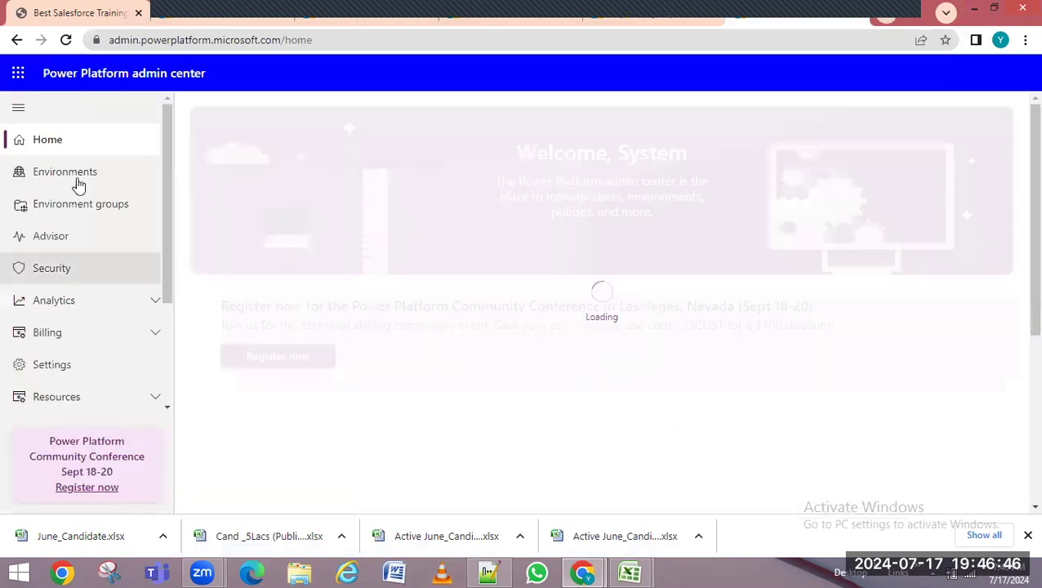
pyautogui.click(79, 183)
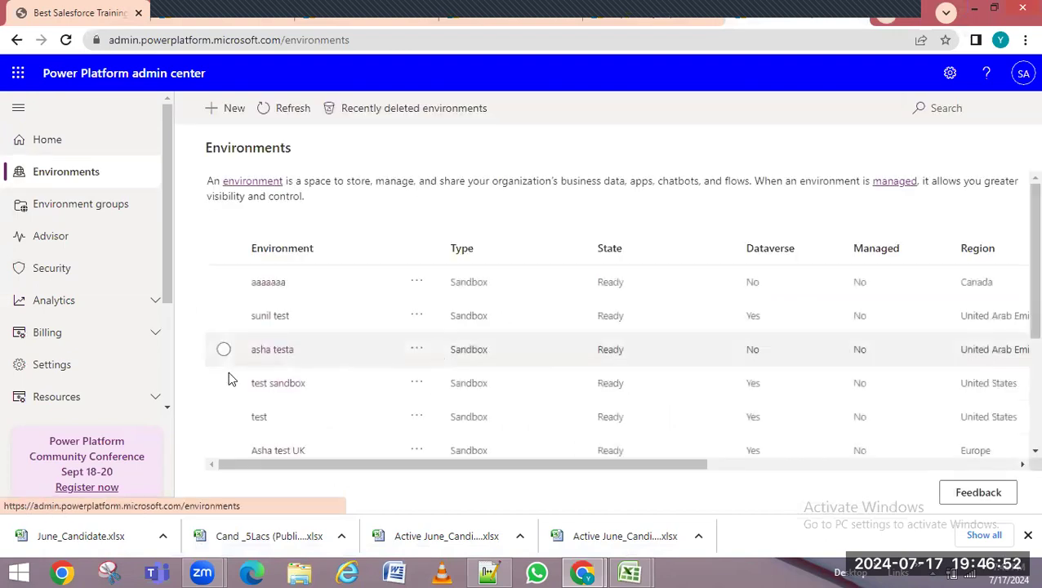
pyautogui.click(258, 420)
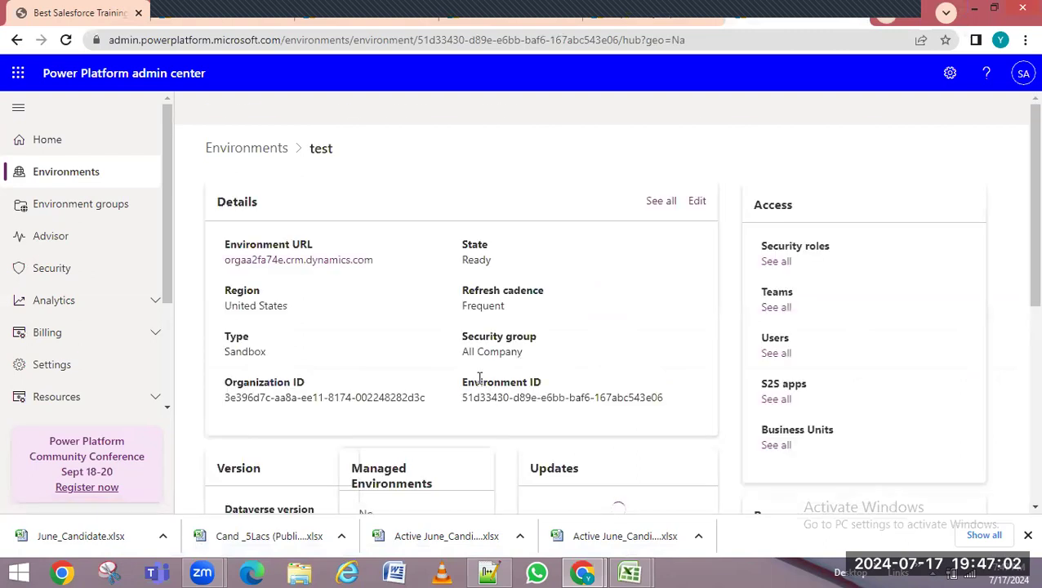
pyautogui.click(698, 205)
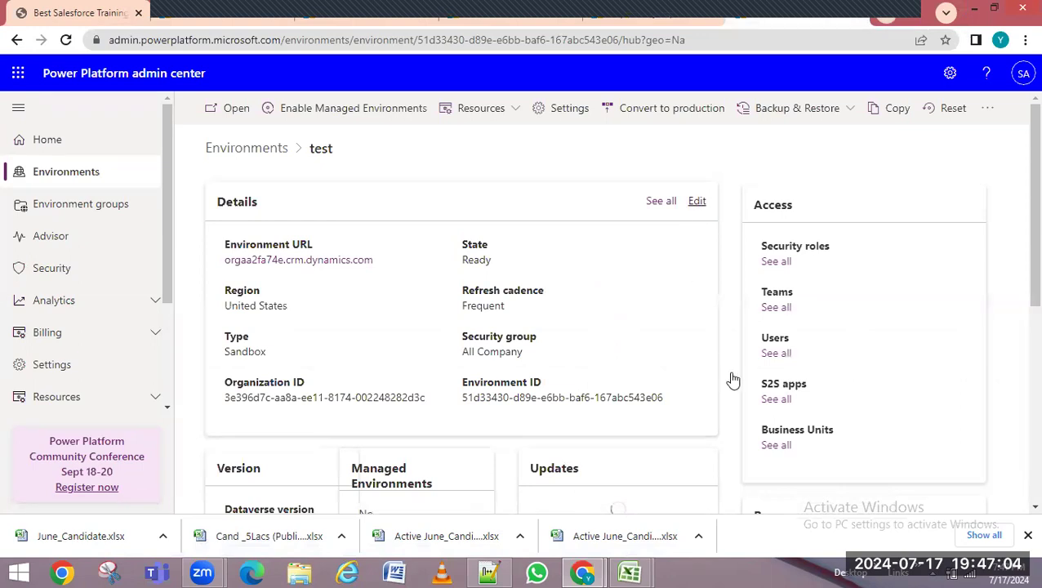
pyautogui.scroll(-3, 998, 360)
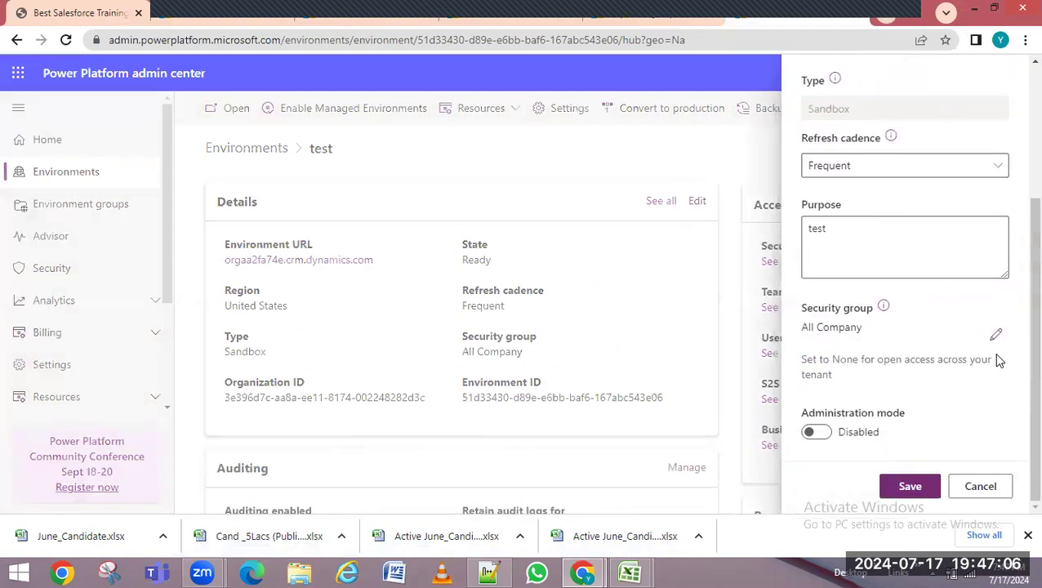
pyautogui.click(814, 438)
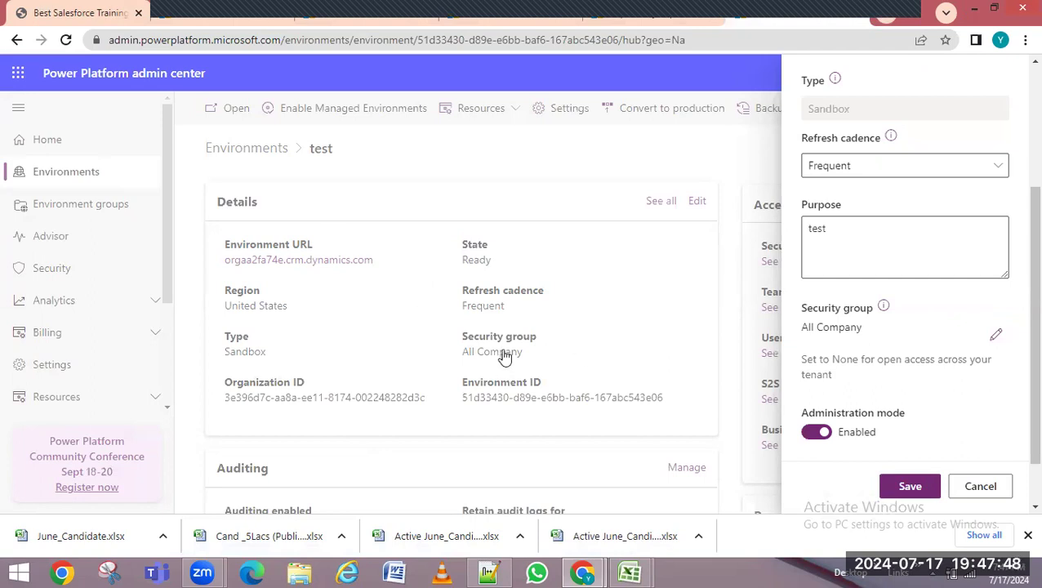
pyautogui.click(680, 24)
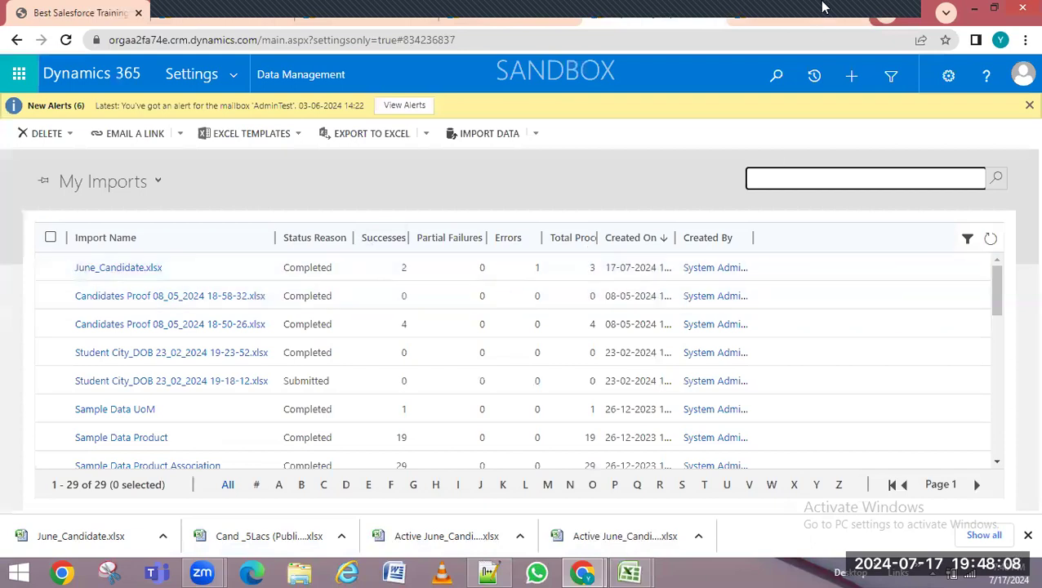
pyautogui.click(783, 22)
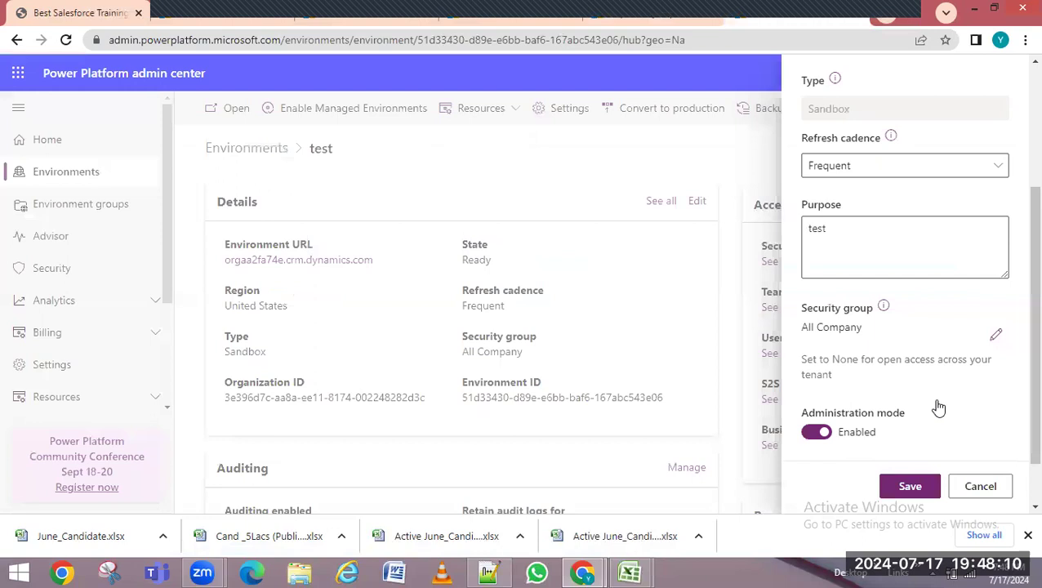
pyautogui.click(816, 432)
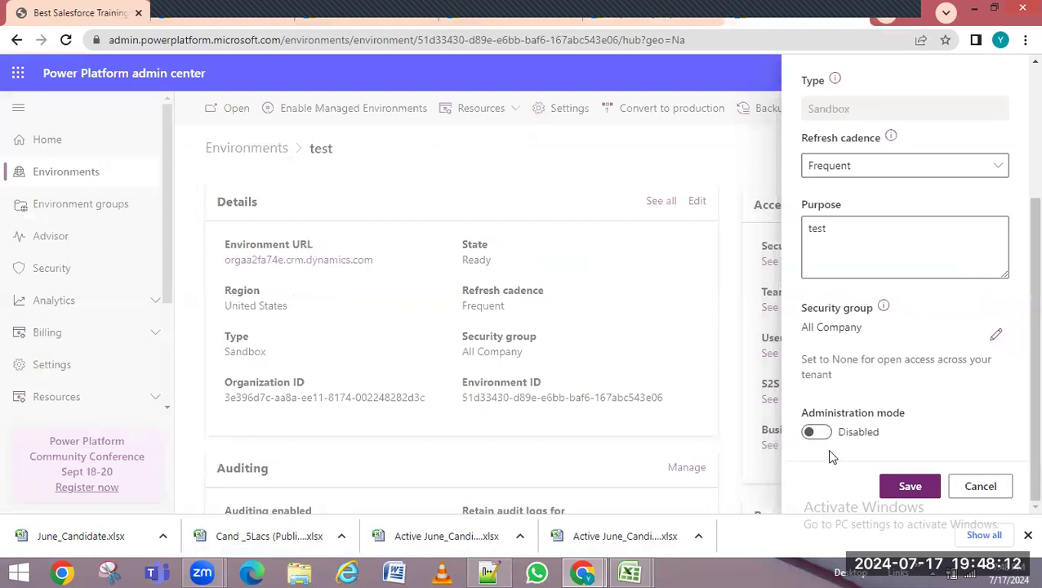
pyautogui.click(980, 487)
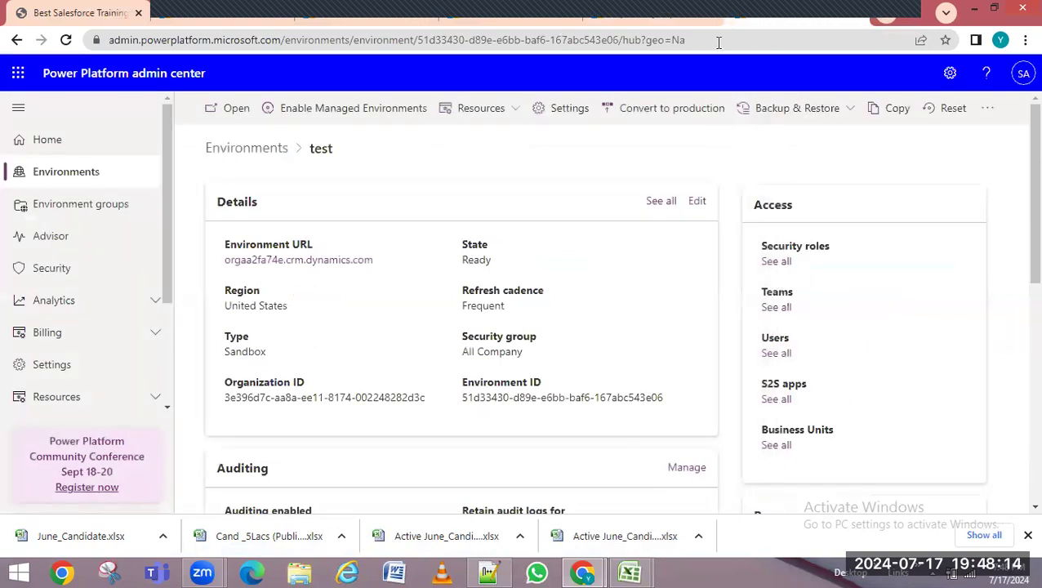
# Return to Dynamics 365 Data Management and reopen Imports, with June_Candidate.xlsx listed first
pyautogui.click(686, 18)
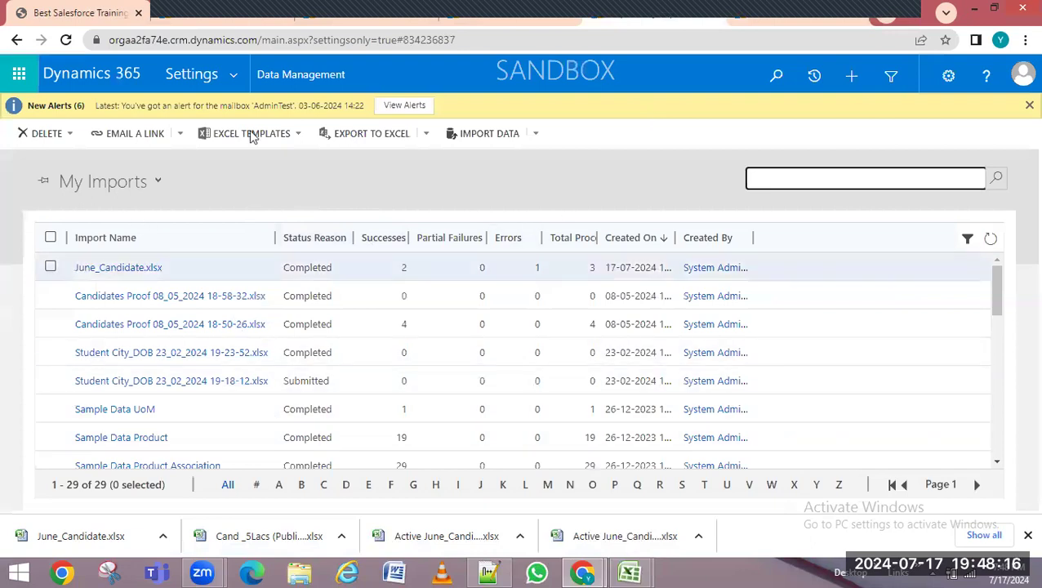
pyautogui.click(297, 73)
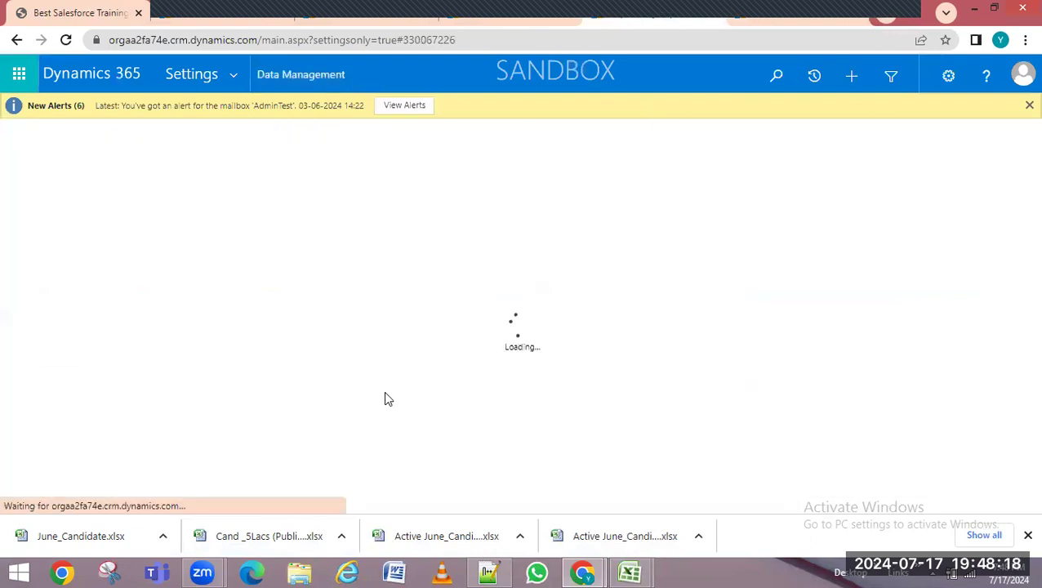
pyautogui.click(493, 21)
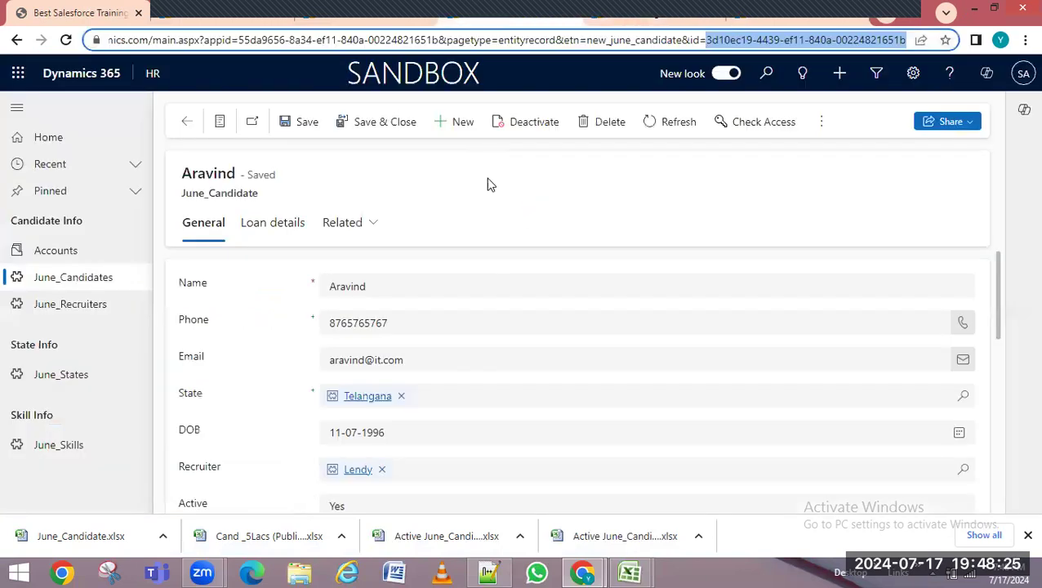
pyautogui.click(773, 13)
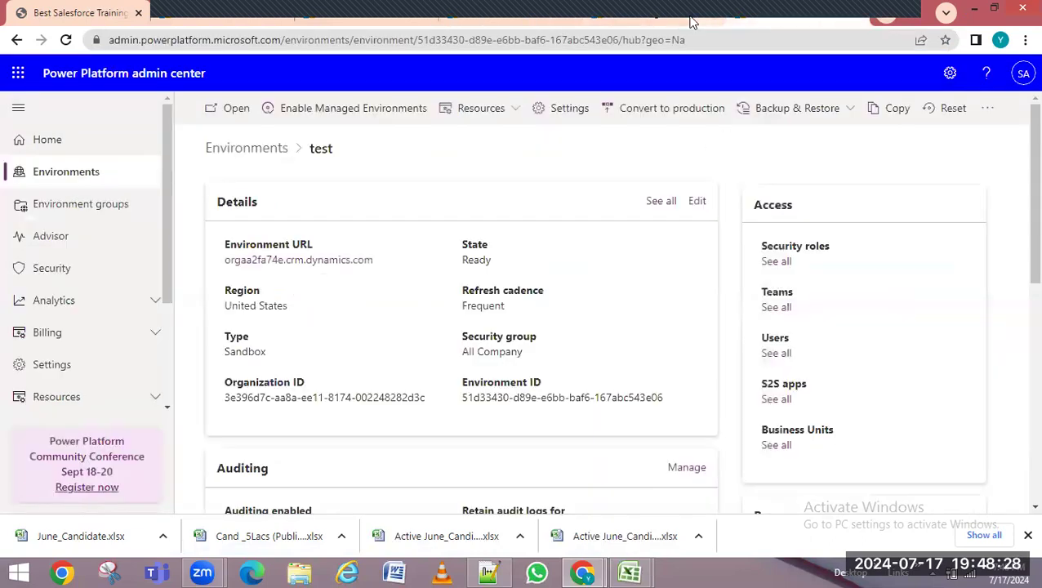
pyautogui.click(637, 18)
pyautogui.click(590, 305)
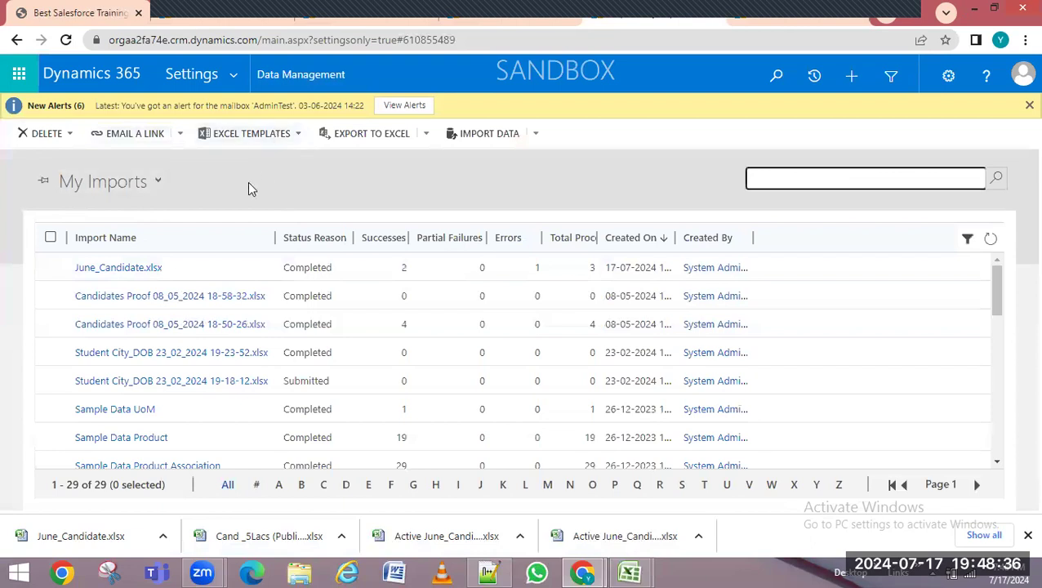
# Re-import June_Candidate.xlsx from the Desktop, keeping Allow Duplicates at No, and submit it
pyautogui.click(486, 138)
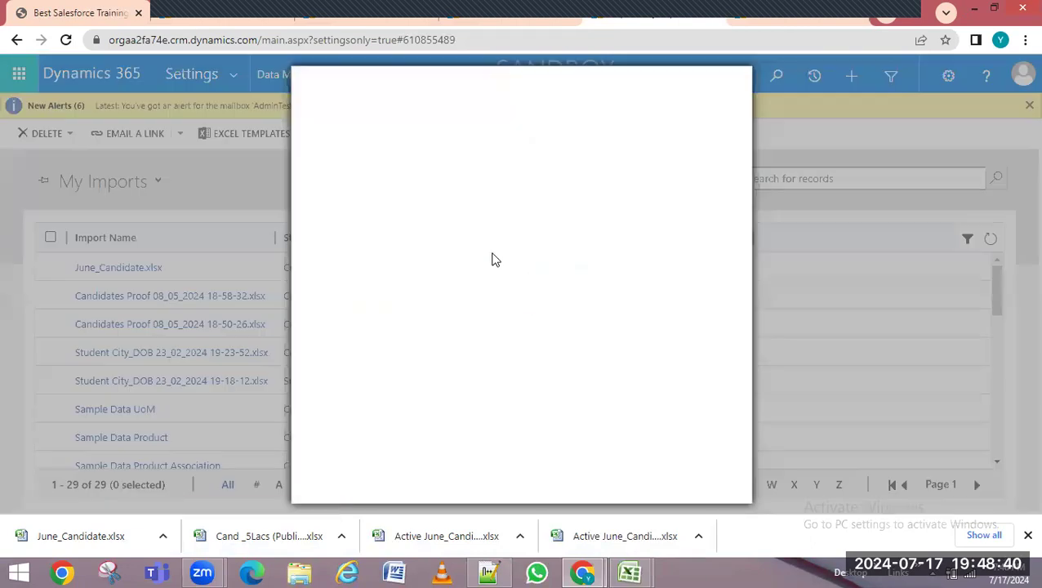
pyautogui.click(350, 196)
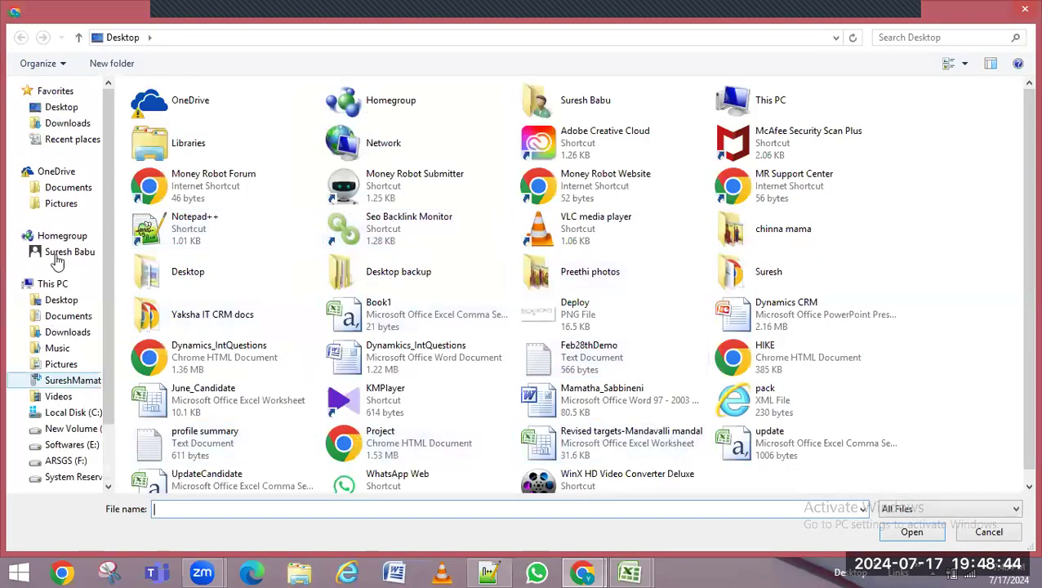
pyautogui.click(57, 108)
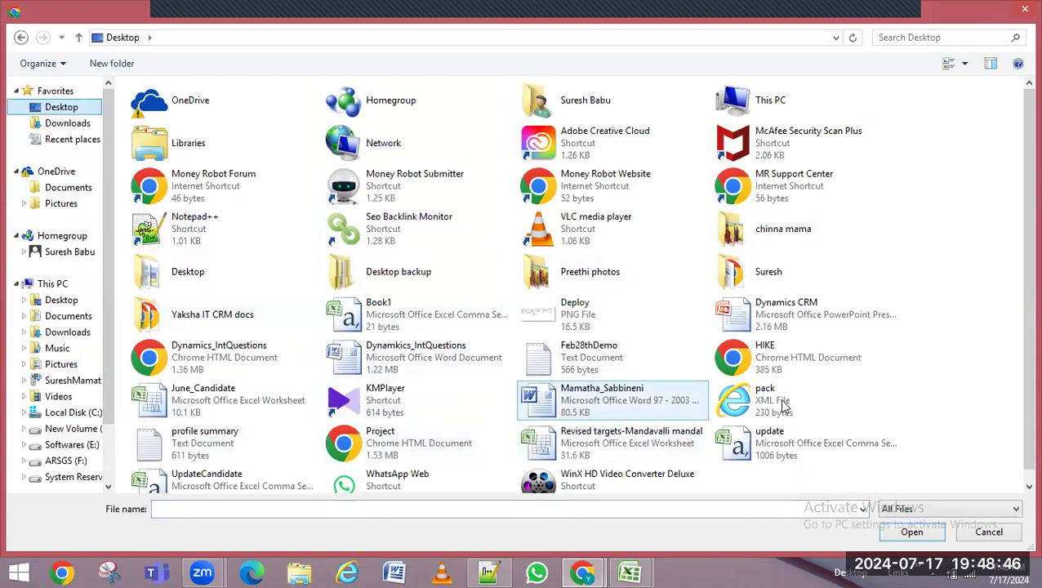
pyautogui.scroll(-2, 826, 433)
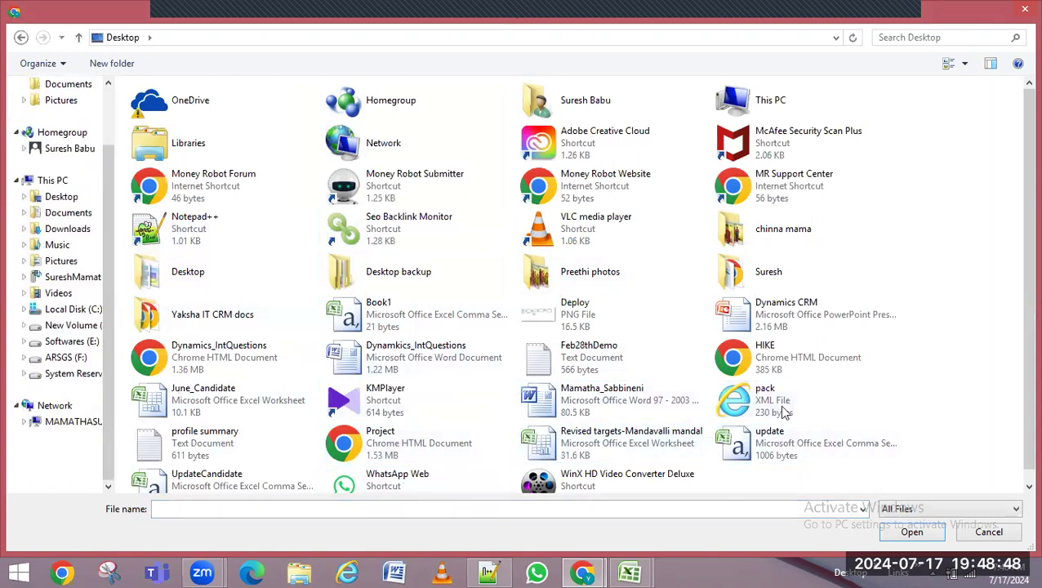
pyautogui.doubleClick(215, 408)
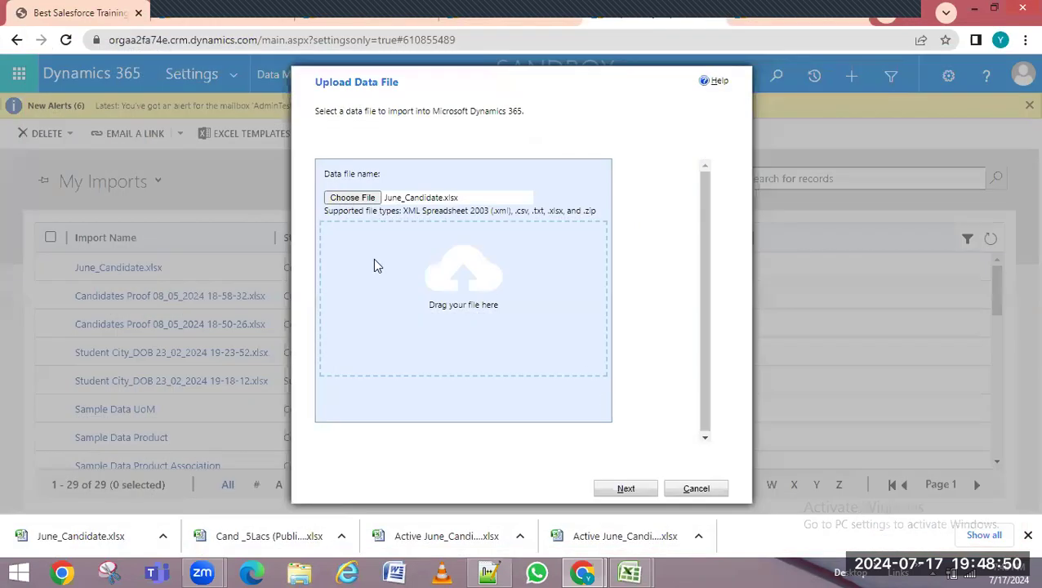
pyautogui.click(629, 490)
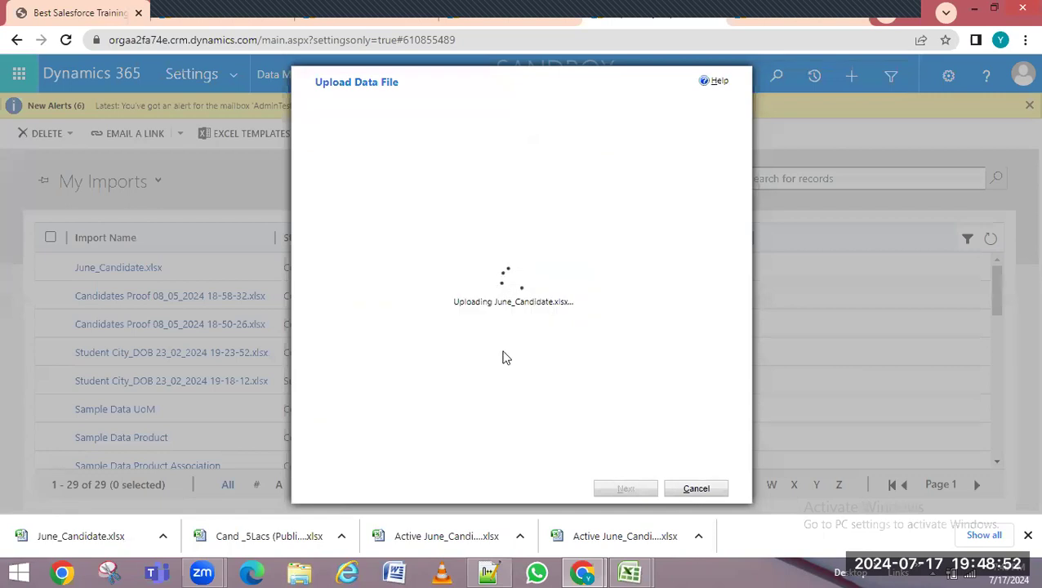
pyautogui.moveTo(319, 169); pyautogui.dragTo(391, 156)
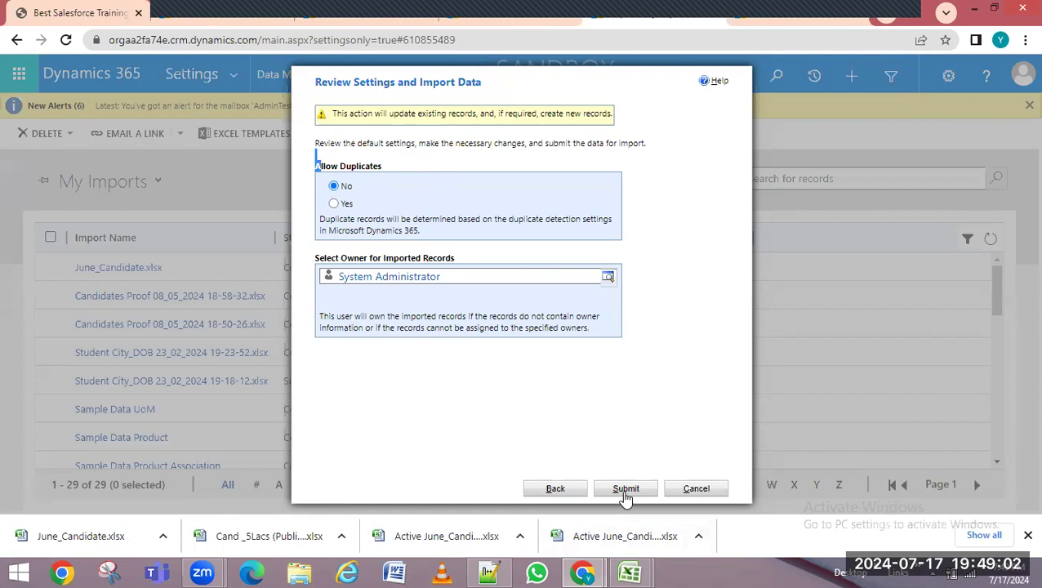
pyautogui.click(626, 488)
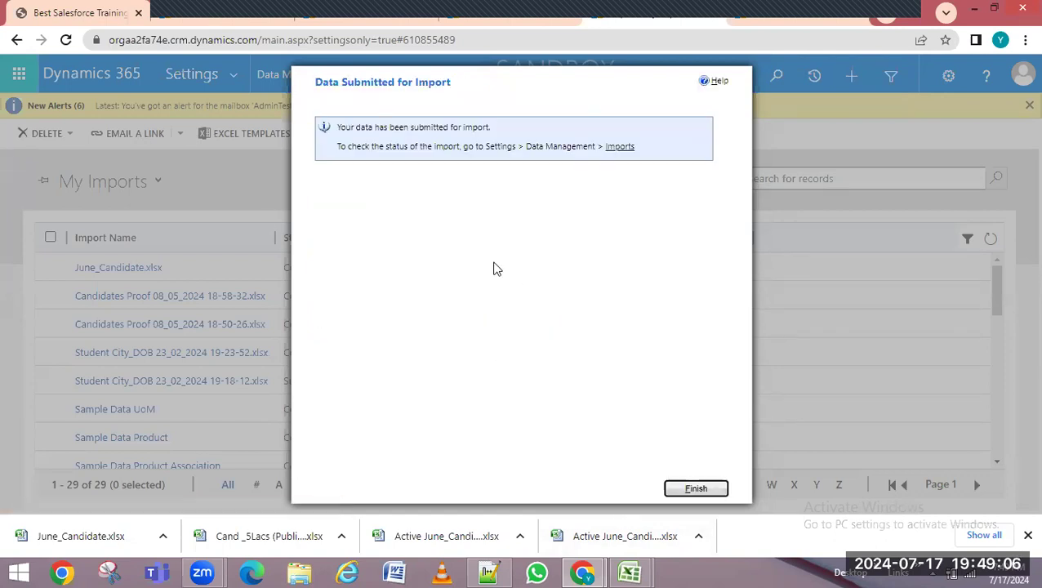
pyautogui.click(696, 489)
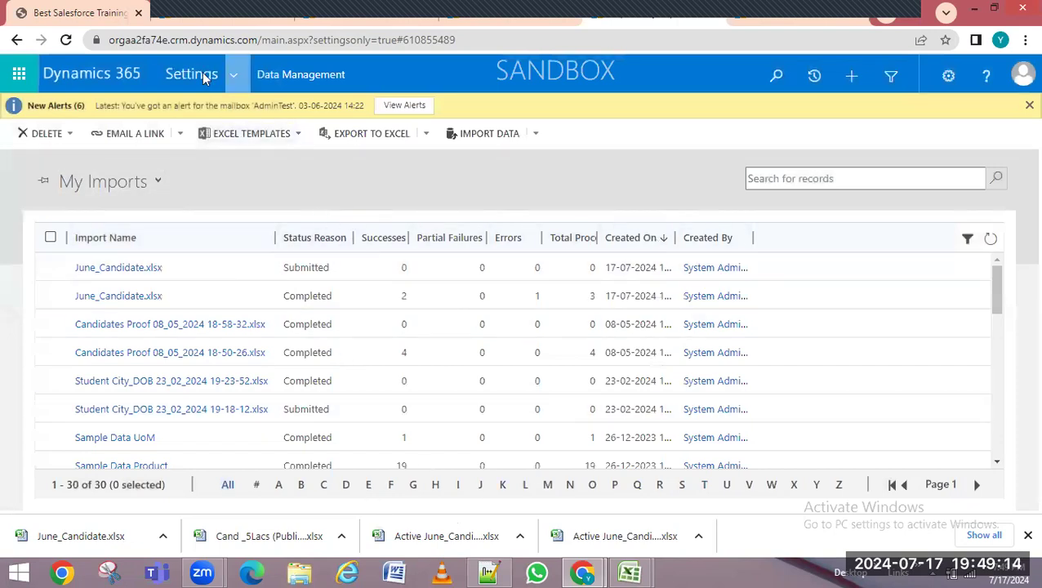
# Reload My Imports to see the new June_Candidate.xlsx import Importing with 1 error of 3
pyautogui.click(68, 42)
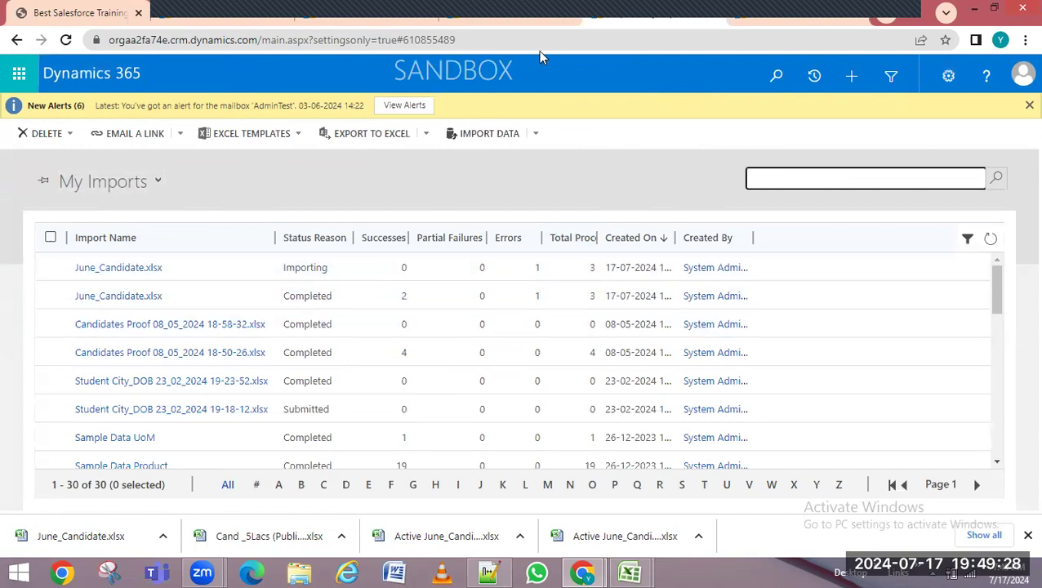
pyautogui.click(462, 24)
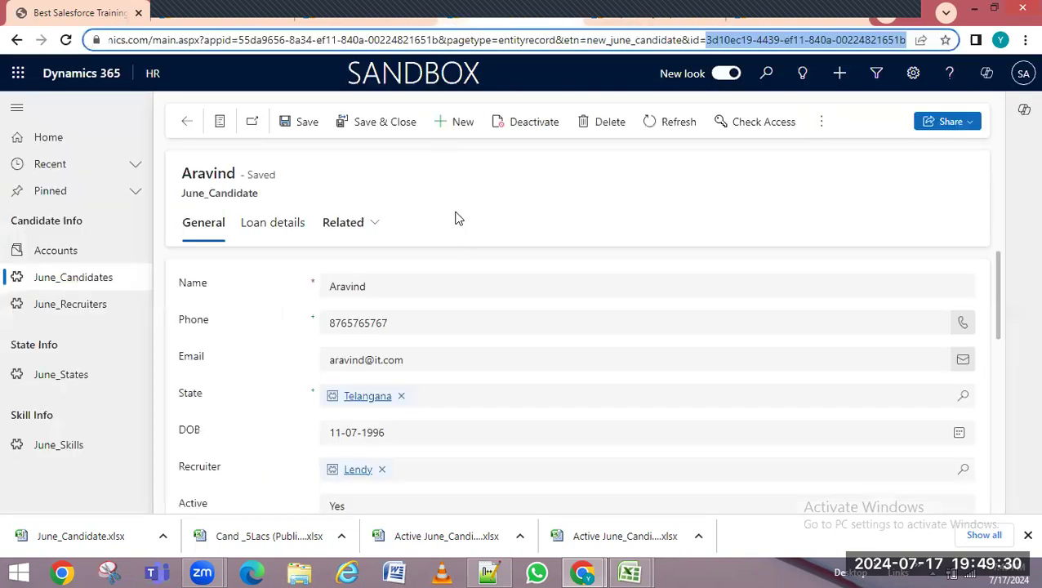
pyautogui.click(682, 18)
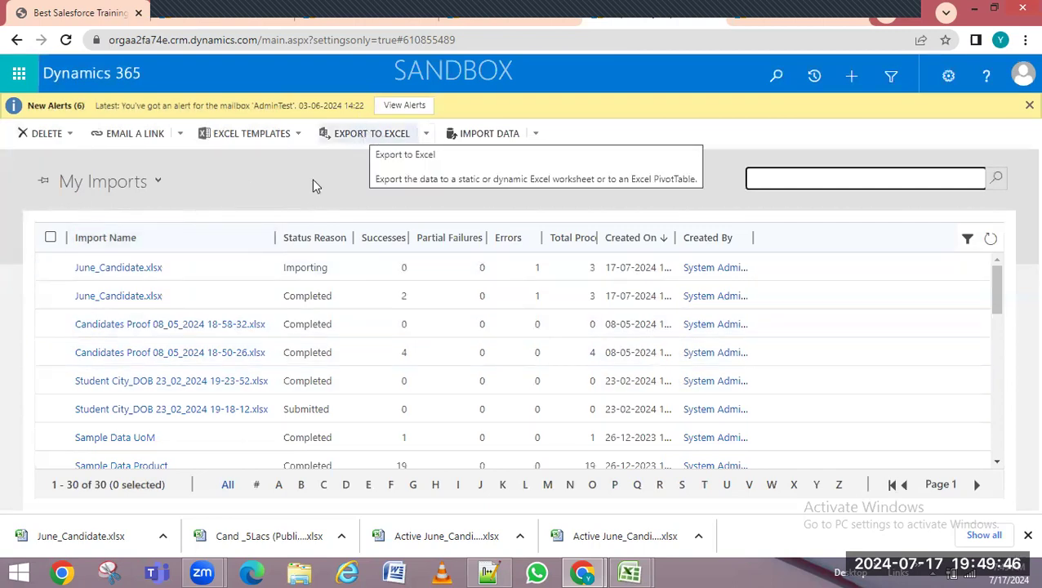
# Export the My Imports list to Excel and dismiss the download options
pyautogui.click(351, 139)
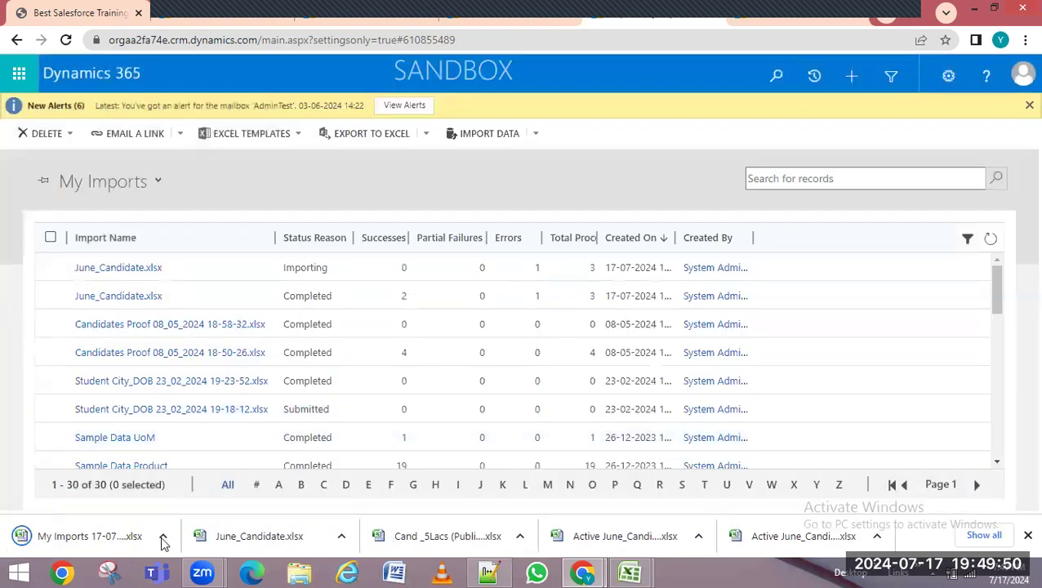
pyautogui.click(162, 536)
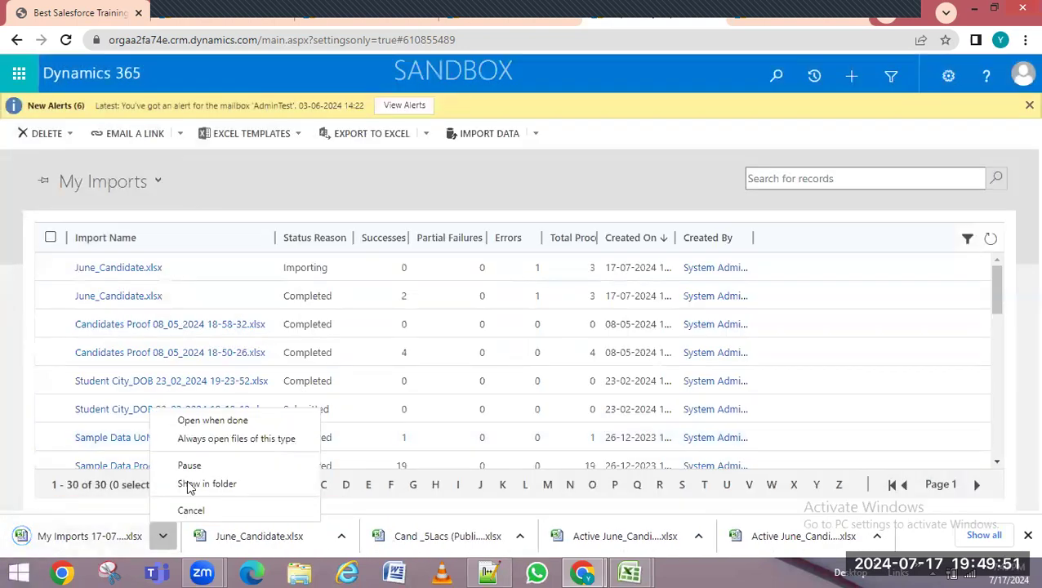
pyautogui.click(425, 184)
# Try a Dynamic Worksheet export, cancel the column editor, and return to the admin center
pyautogui.click(426, 136)
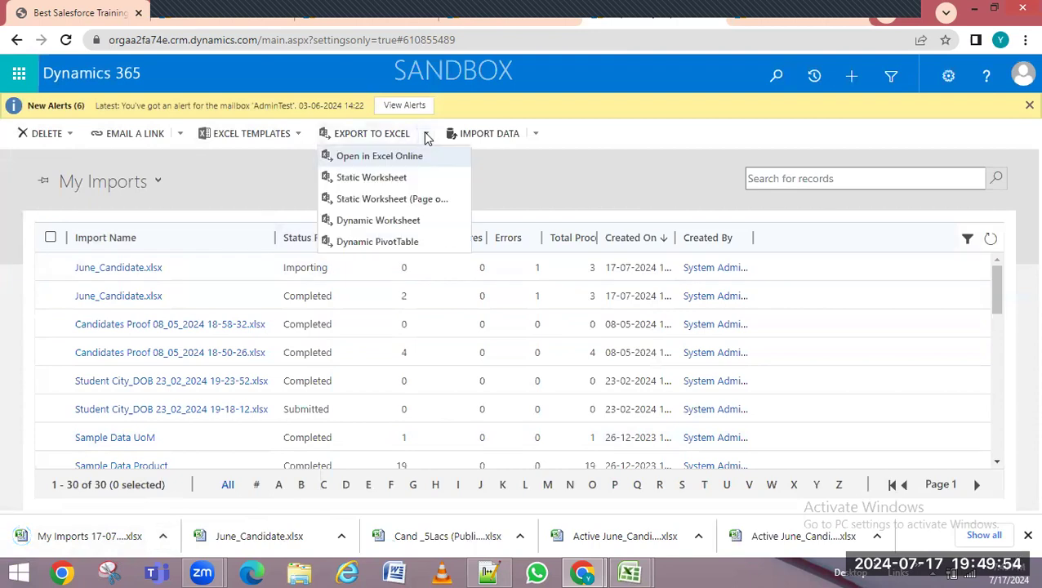
pyautogui.click(386, 222)
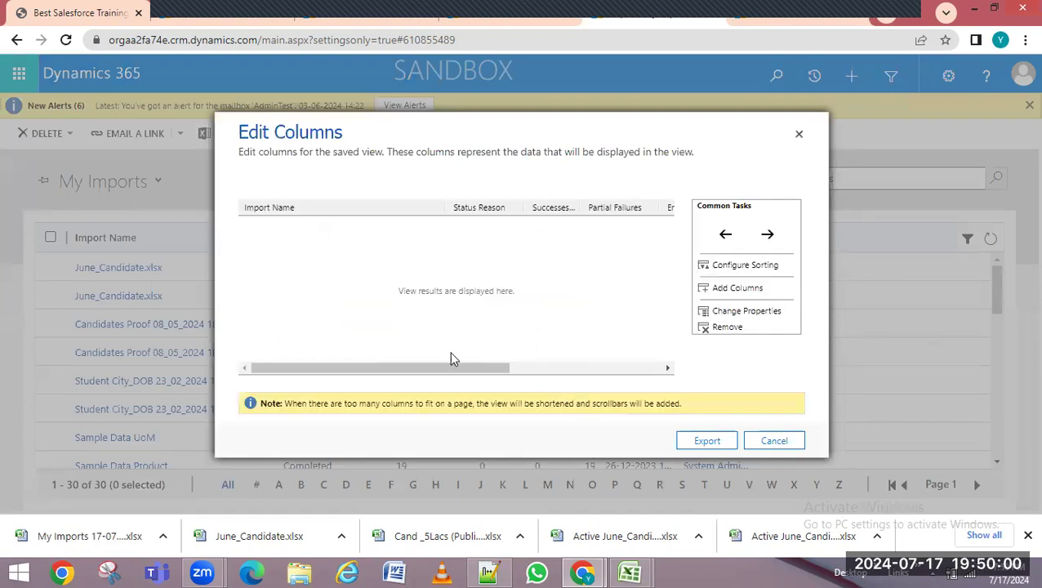
pyautogui.moveTo(452, 366); pyautogui.dragTo(721, 365)
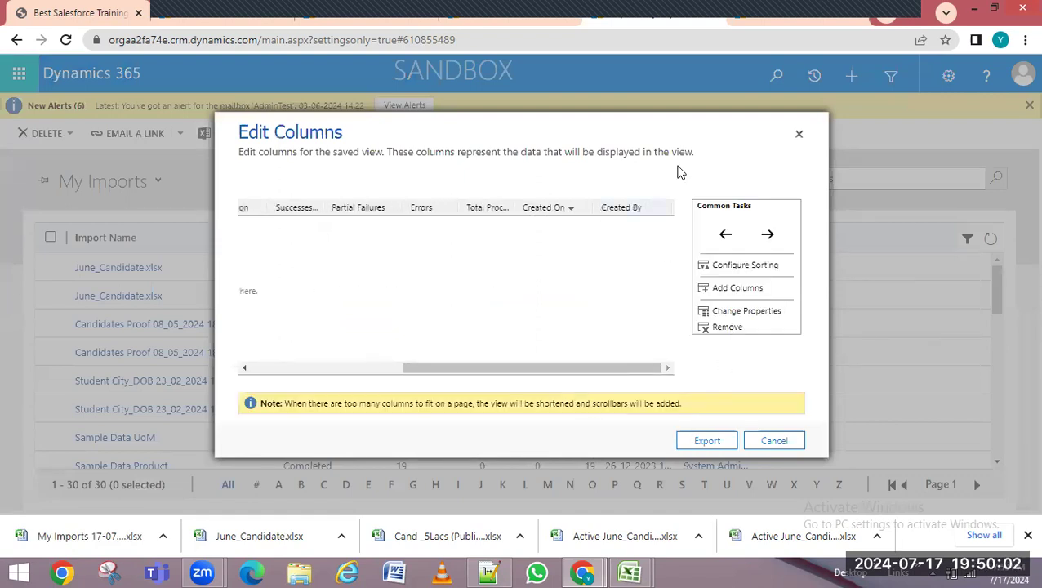
pyautogui.click(800, 136)
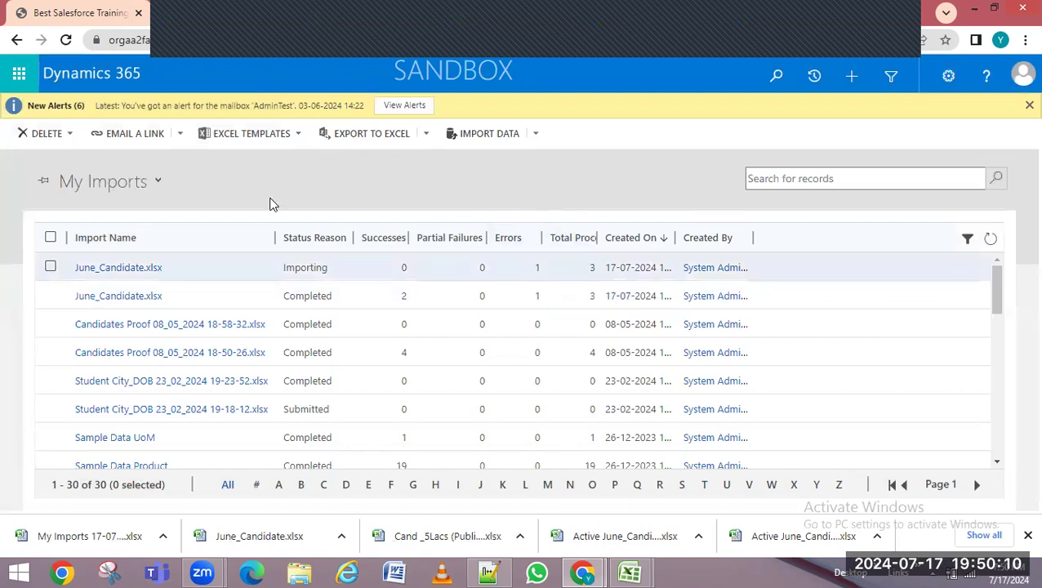
pyautogui.hotkey('ctrl', 'Tab')
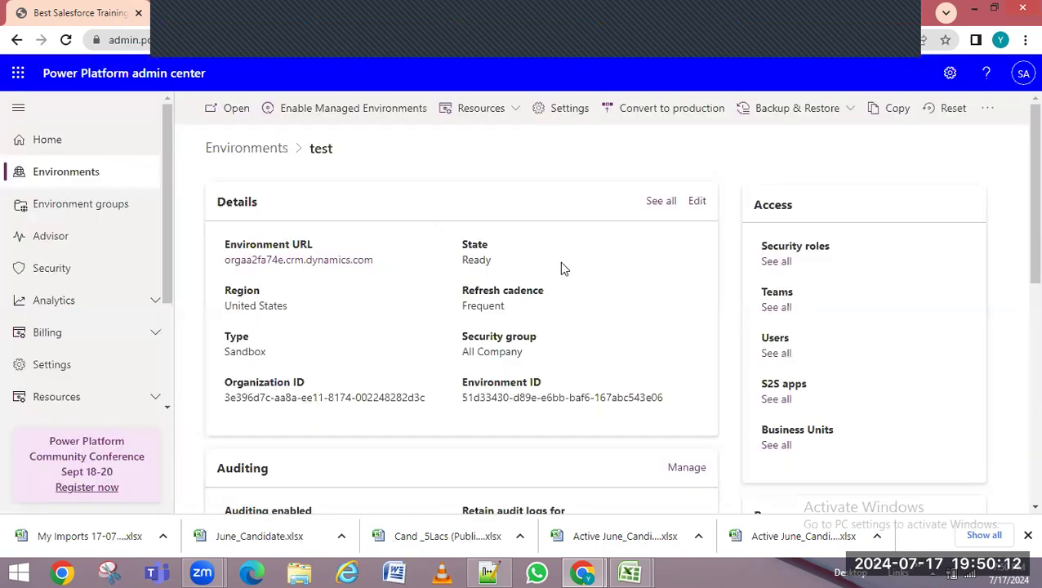
# From the Aravind candidate record, open Advanced Settings
pyautogui.hotkey('ctrl', 'Tab')
pyautogui.hotkey('ctrl', 'Tab')
pyautogui.hotkey('ctrl', 'Tab')
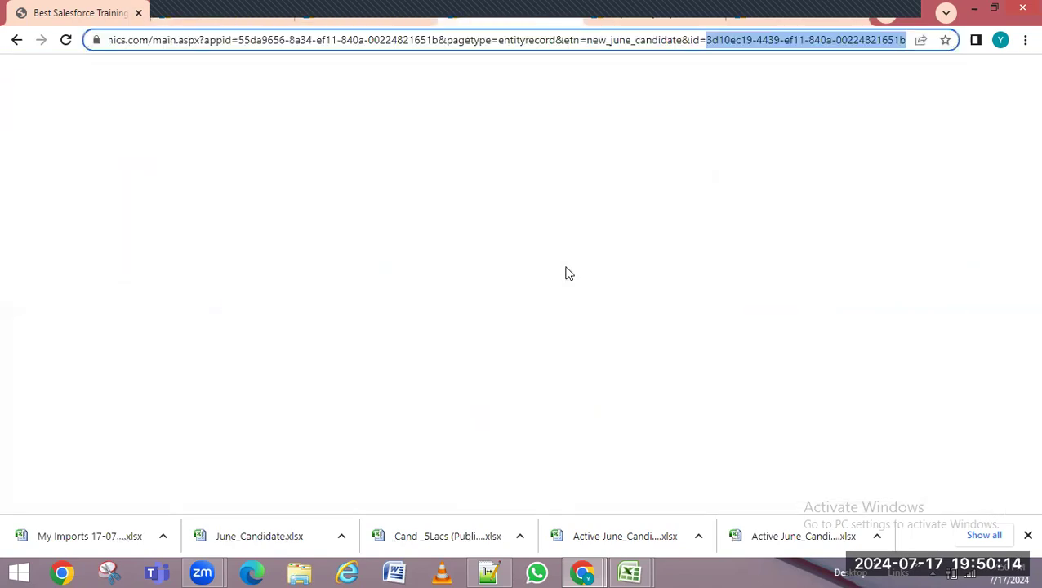
pyautogui.hotkey('ctrl', 'Tab')
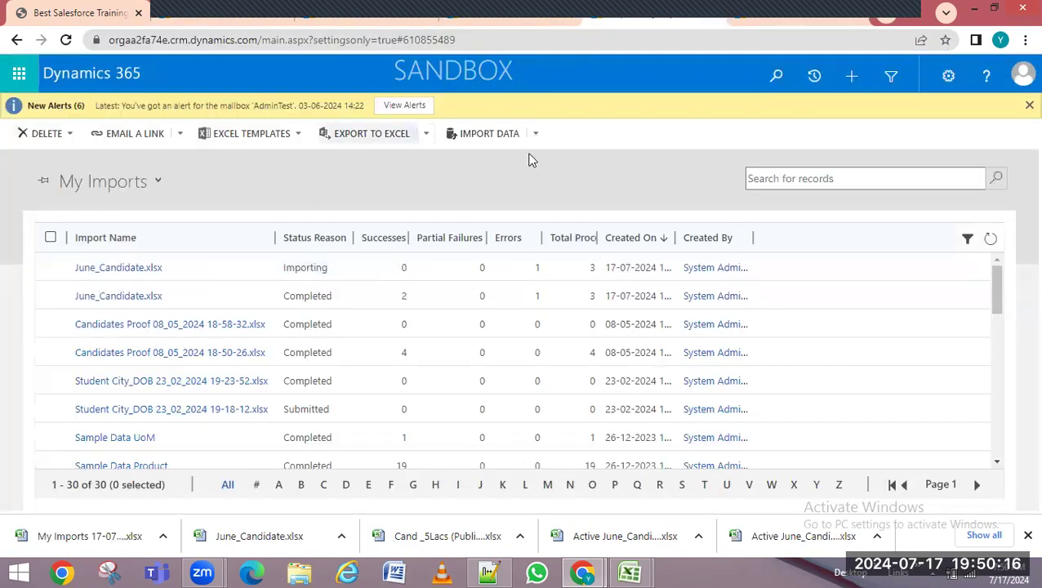
pyautogui.hotkey('ctrl', 'Tab')
pyautogui.hotkey('ctrl', 'Tab')
pyautogui.hotkey('ctrl', 'Tab')
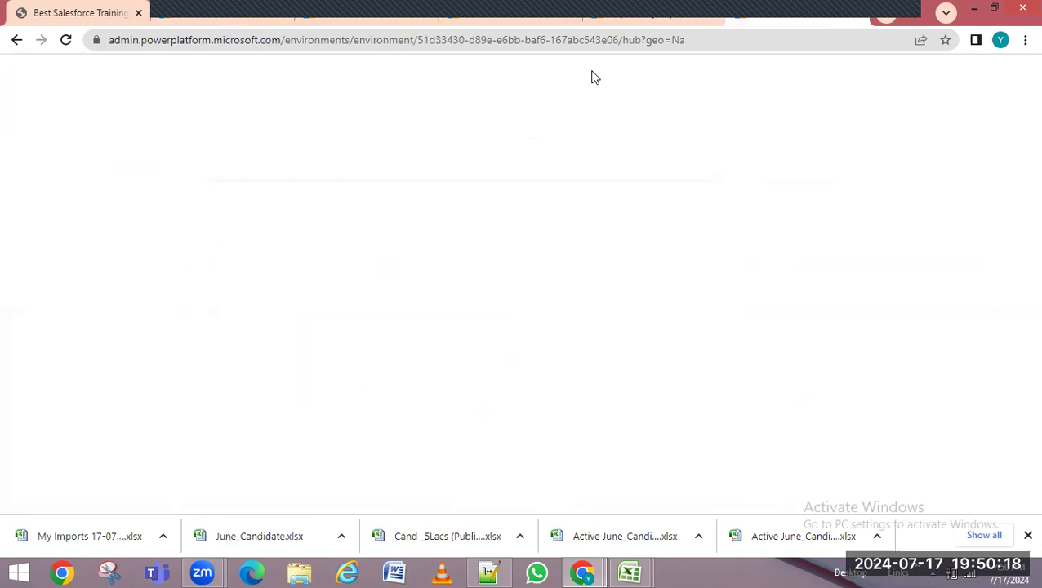
pyautogui.hotkey('ctrl', 'Tab')
pyautogui.hotkey('ctrl', 'Tab')
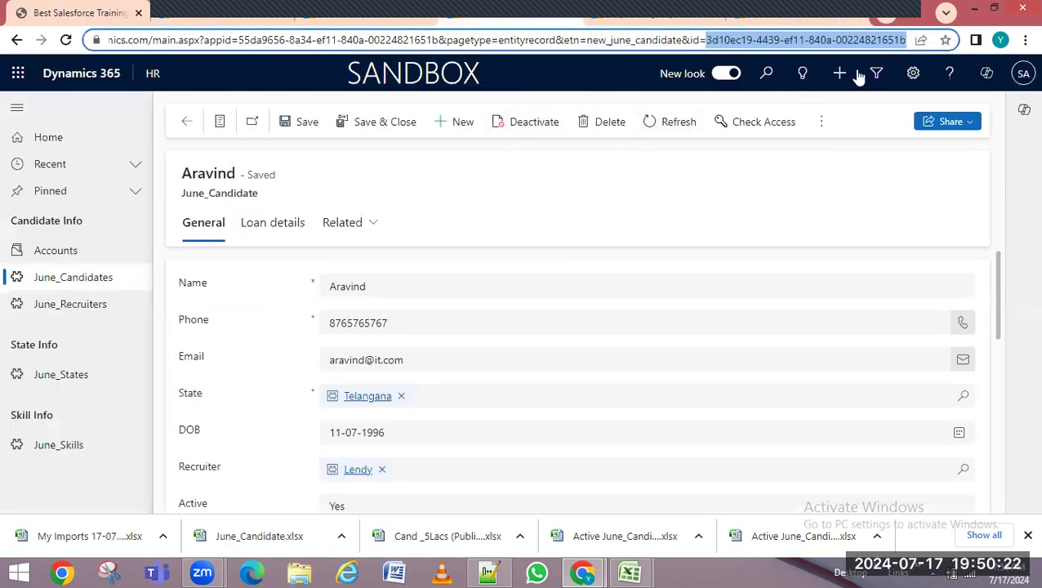
pyautogui.click(914, 74)
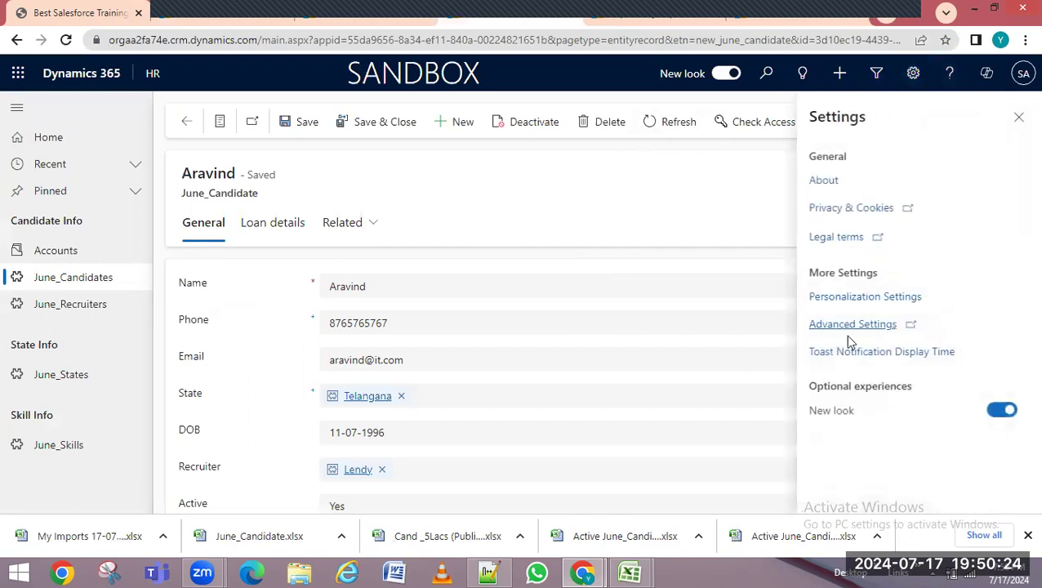
pyautogui.click(847, 331)
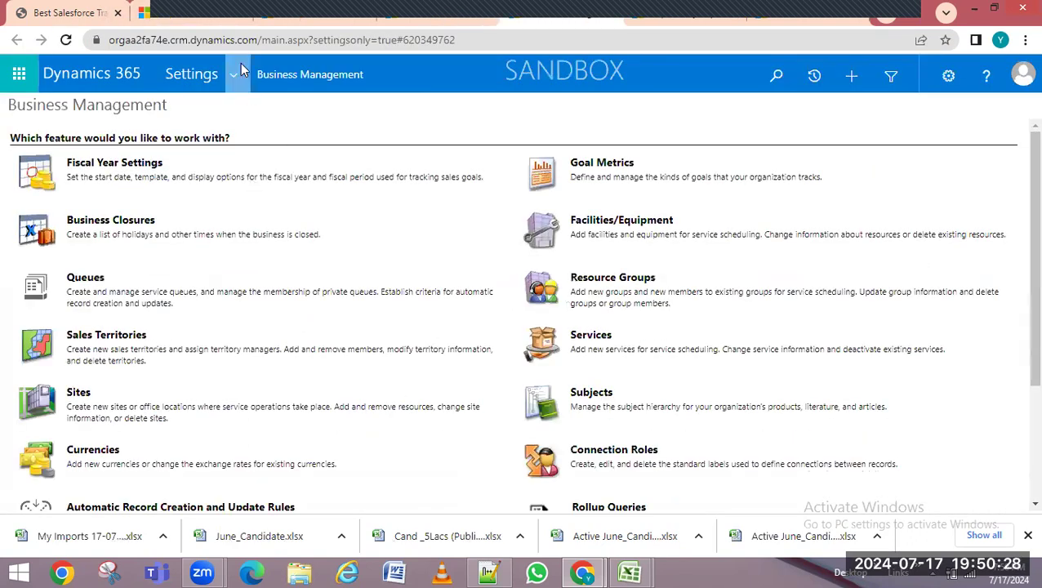
# Go to Data Management settings, then open the System Jobs list
pyautogui.click(233, 74)
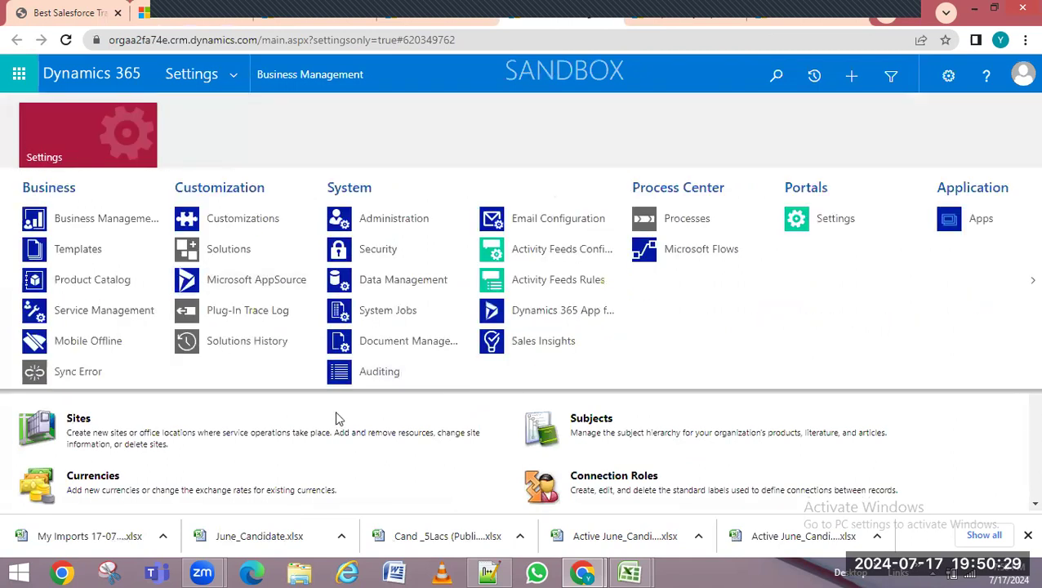
pyautogui.click(391, 282)
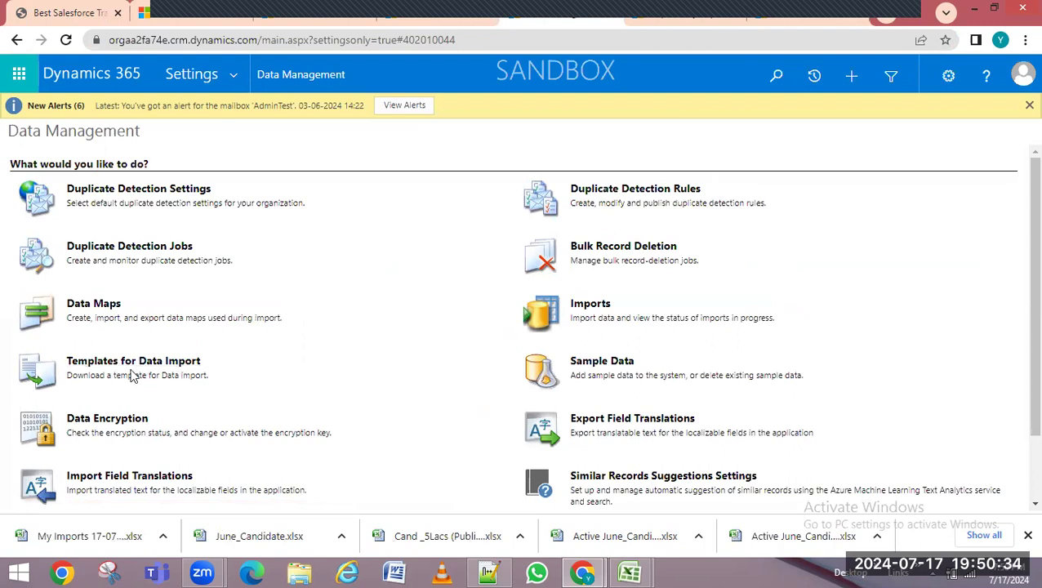
pyautogui.click(235, 77)
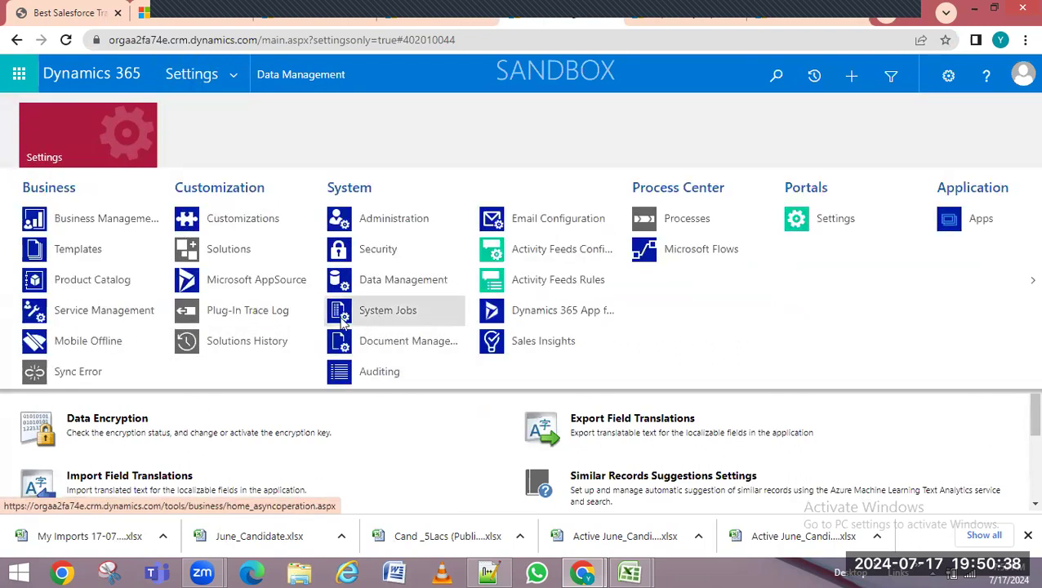
pyautogui.click(387, 314)
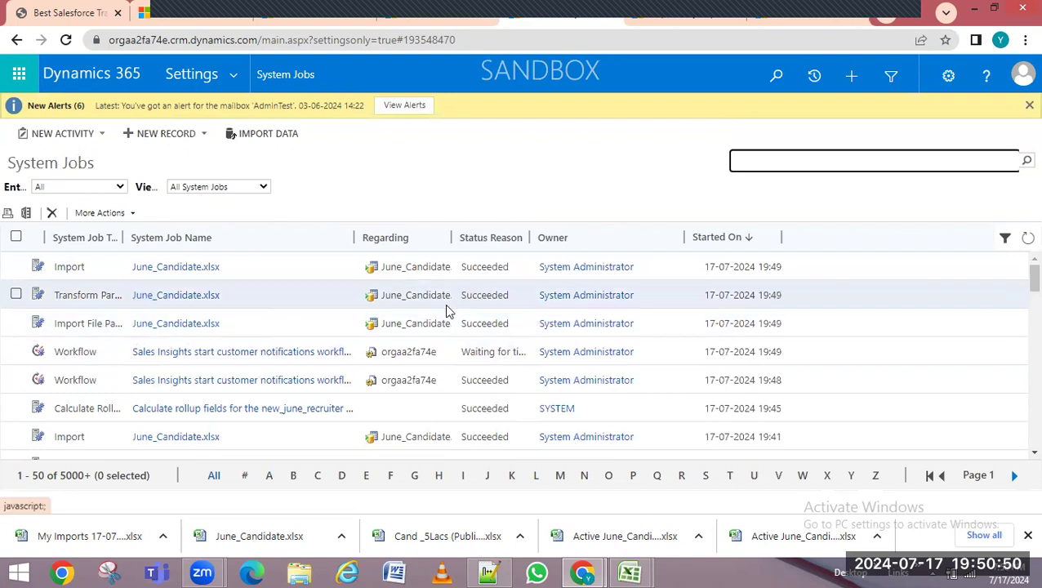
# Select the Import File Parse job and scroll System Jobs to check the job statuses
pyautogui.moveTo(759, 330); pyautogui.dragTo(786, 329)
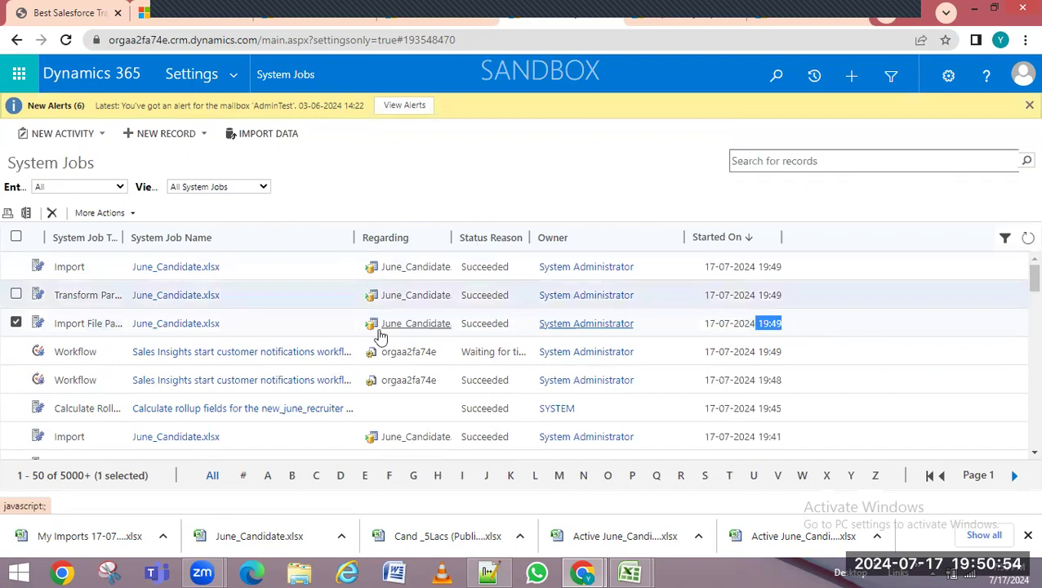
pyautogui.scroll(-5, 446, 355)
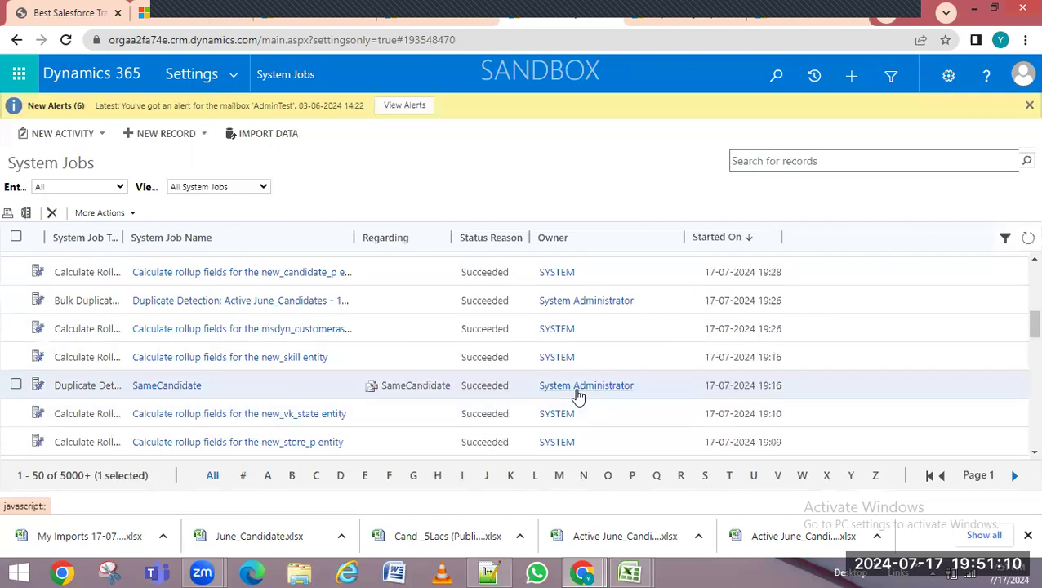
pyautogui.scroll(10, 579, 397)
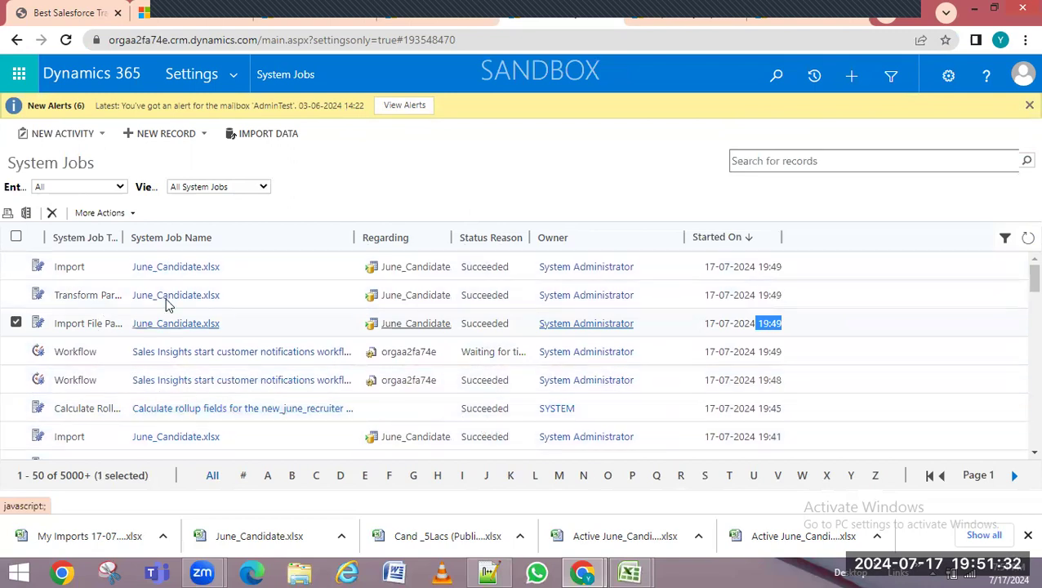
pyautogui.click(101, 191)
pyautogui.write('ju')
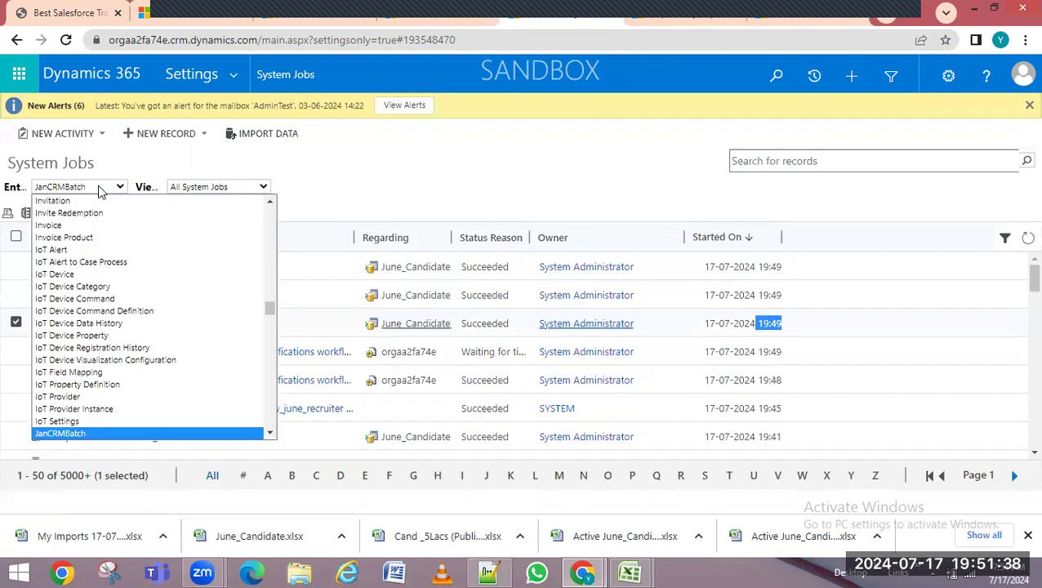
pyautogui.press('Return')
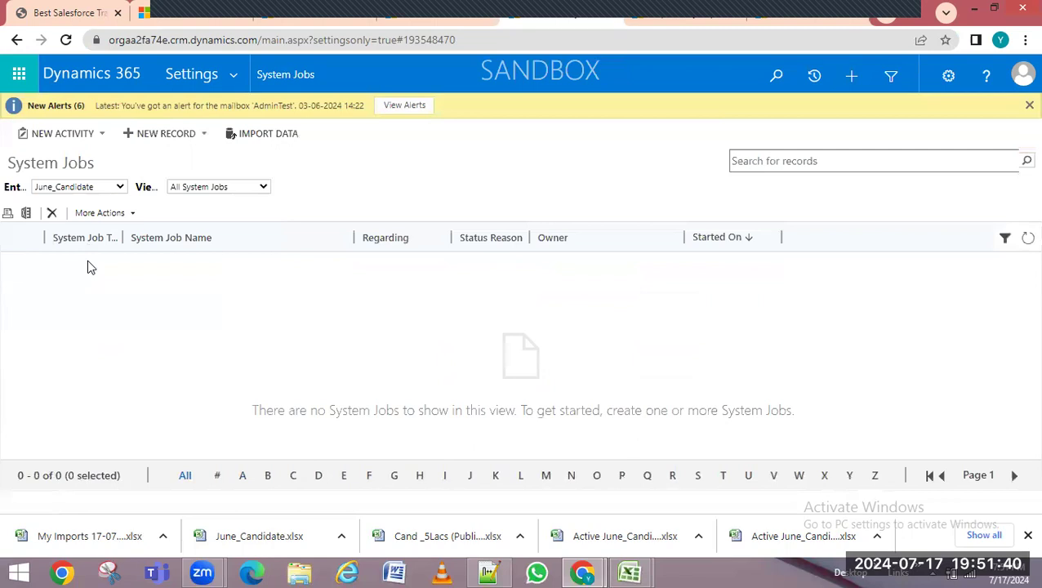
pyautogui.click(199, 190)
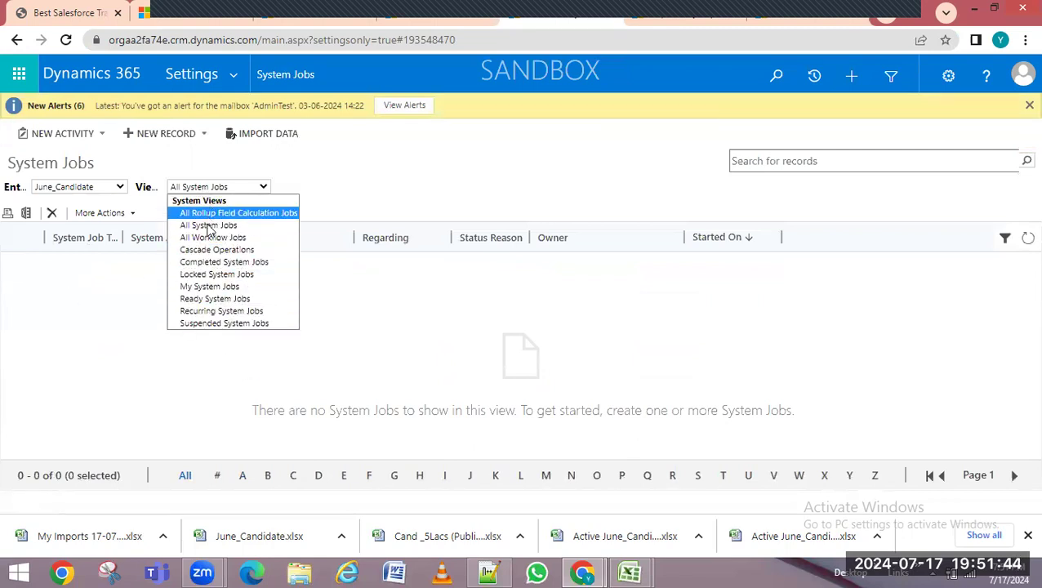
pyautogui.click(209, 226)
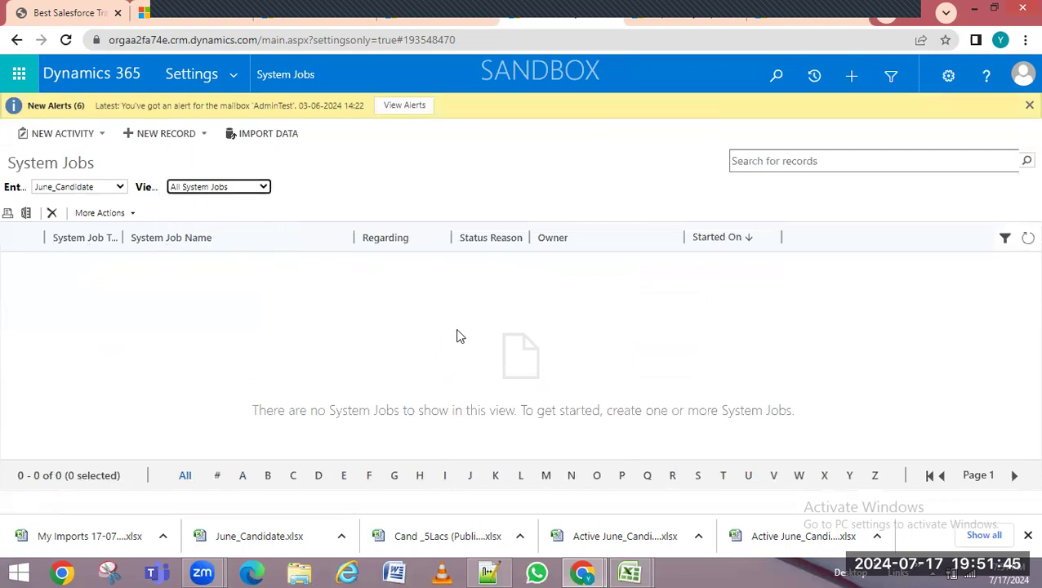
pyautogui.click(90, 187)
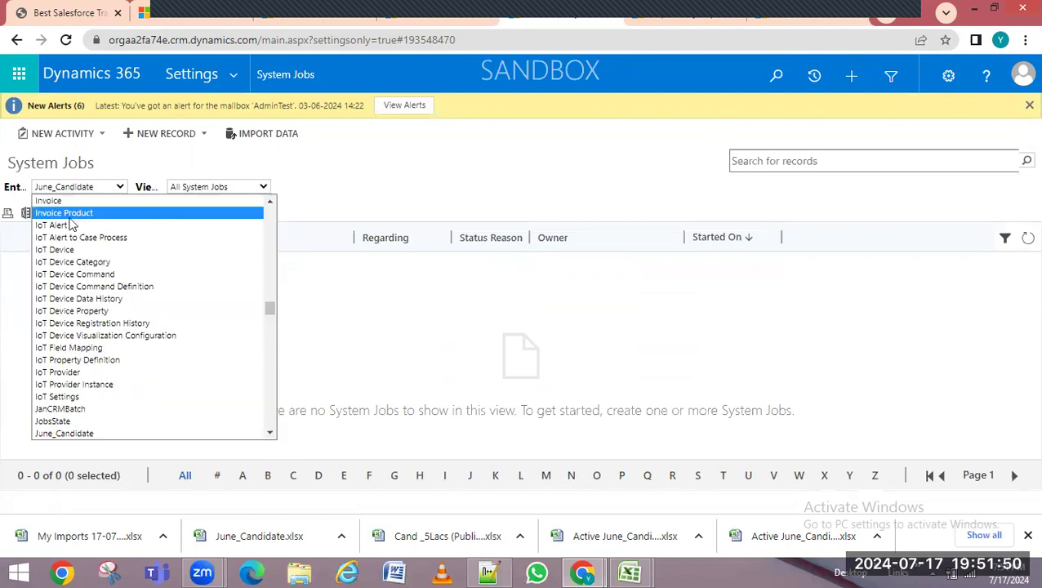
pyautogui.scroll(20, 75, 231)
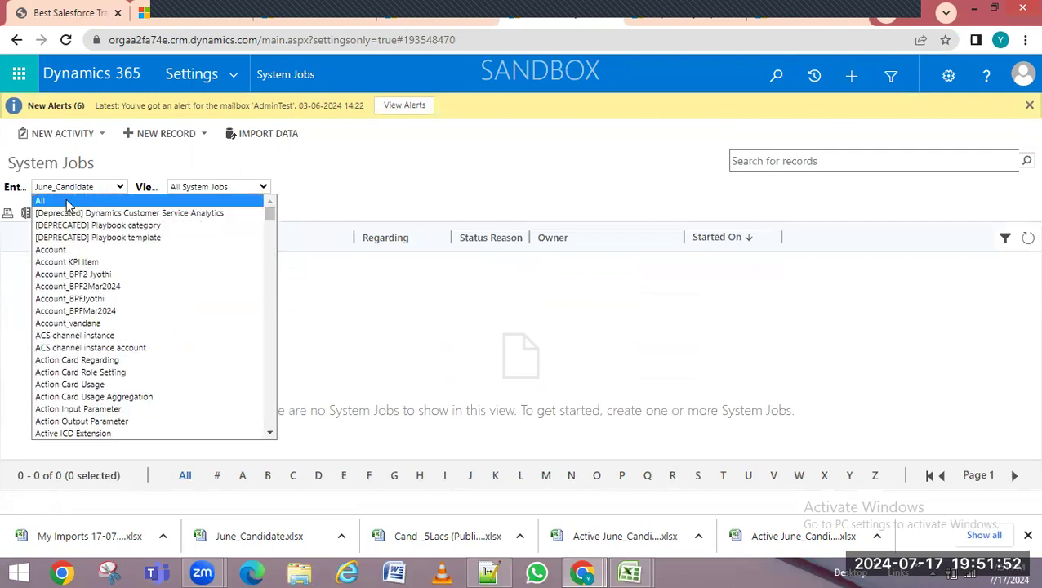
pyautogui.click(72, 202)
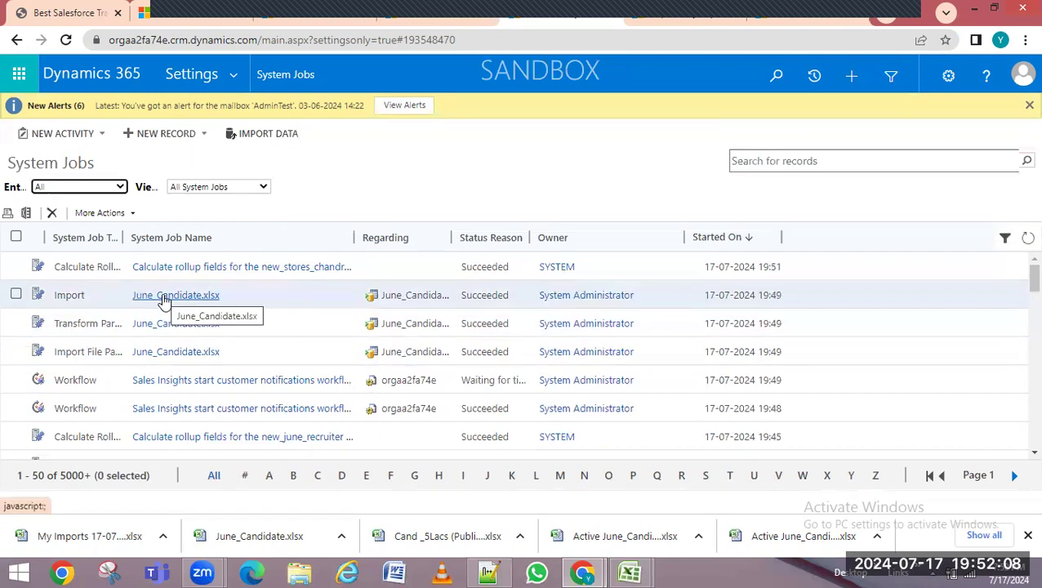
# Open the June_Candidate.xlsx Import job and expand its details to check the message
pyautogui.click(163, 297)
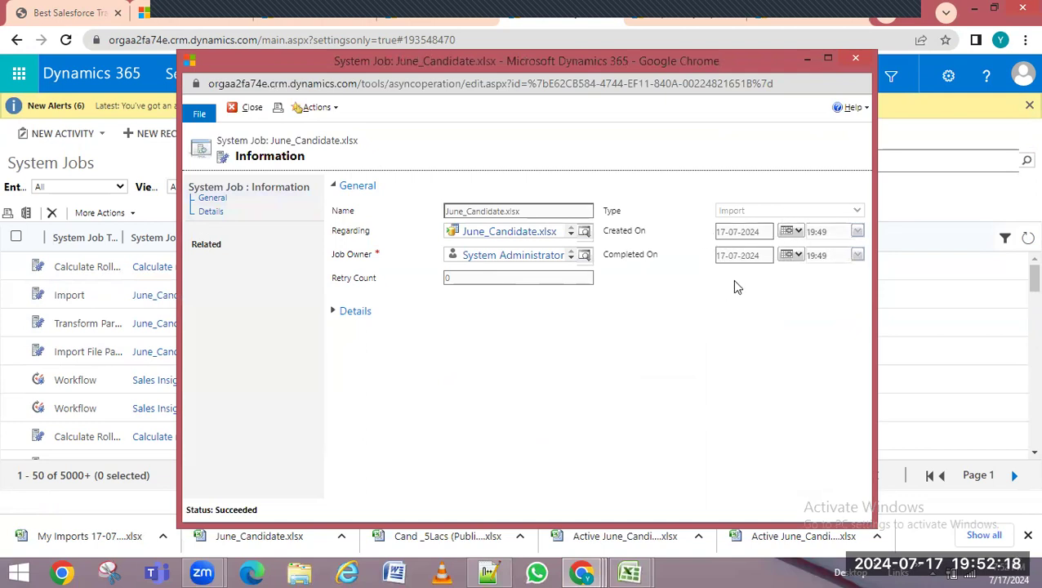
pyautogui.click(334, 313)
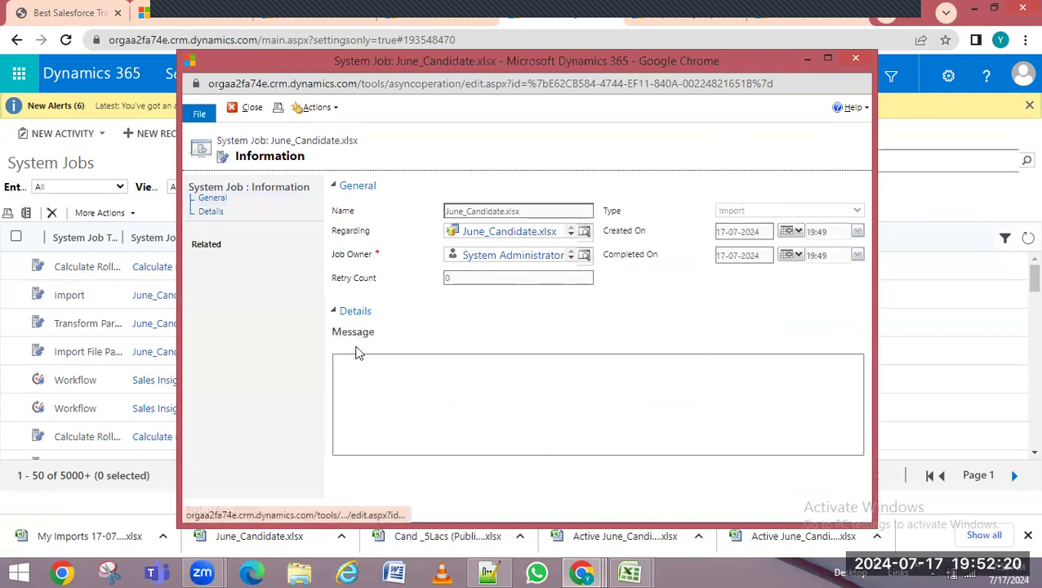
pyautogui.click(500, 361)
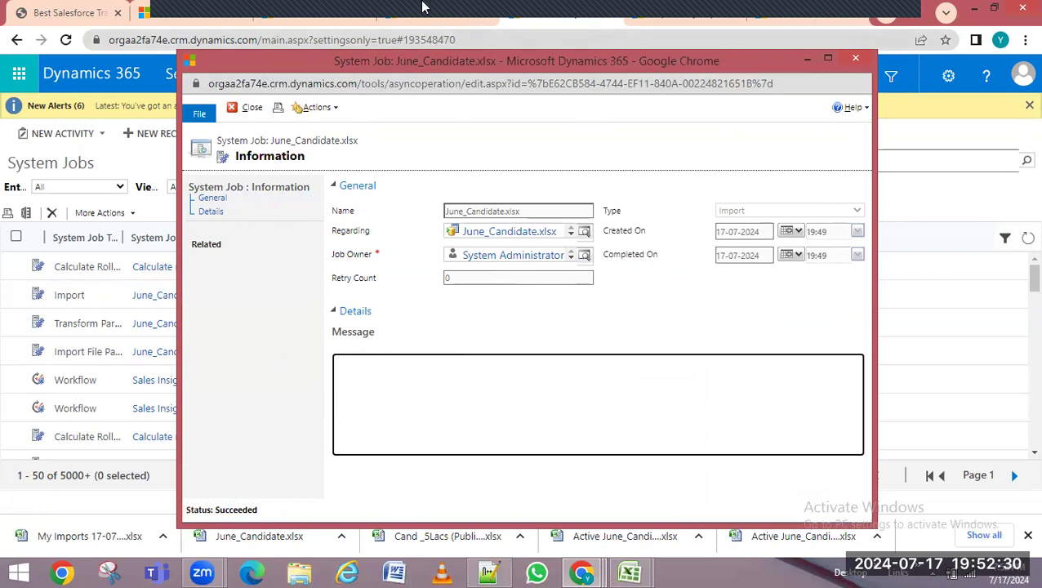
# Close the job record, switch to My Imports, then bring up the Notepad++ notes
pyautogui.click(171, 15)
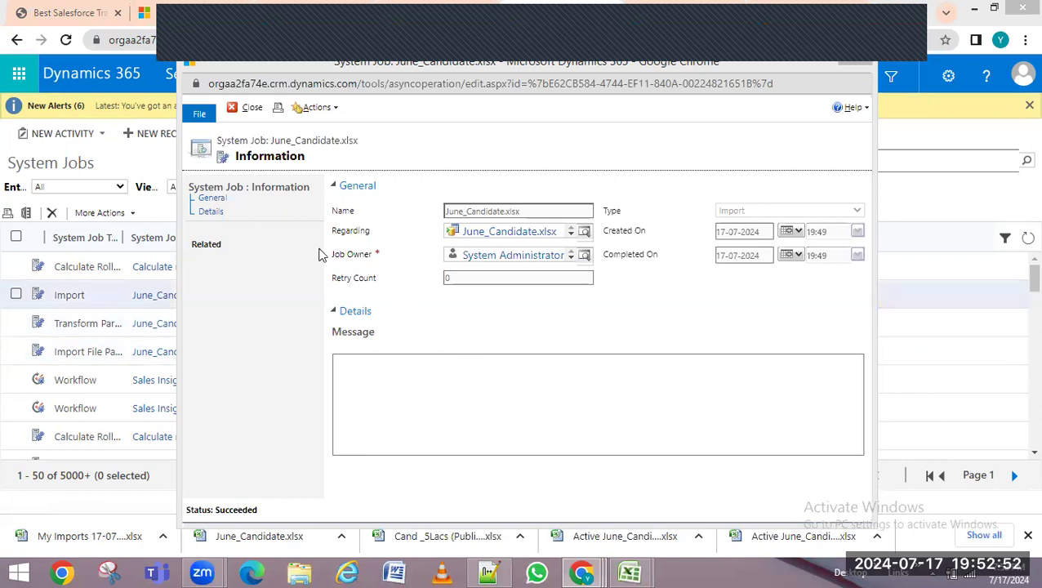
pyautogui.click(855, 63)
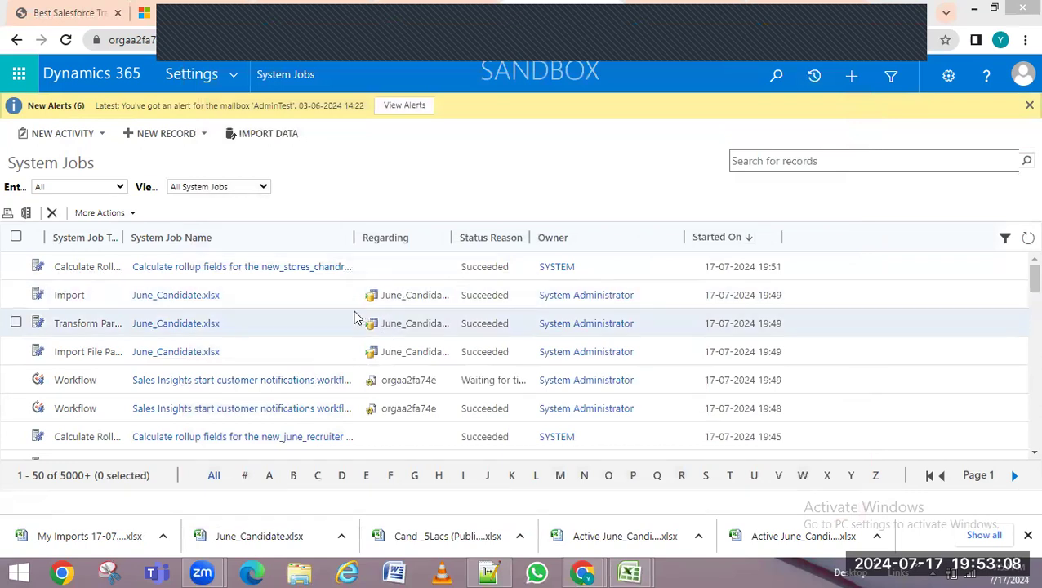
pyautogui.click(673, 7)
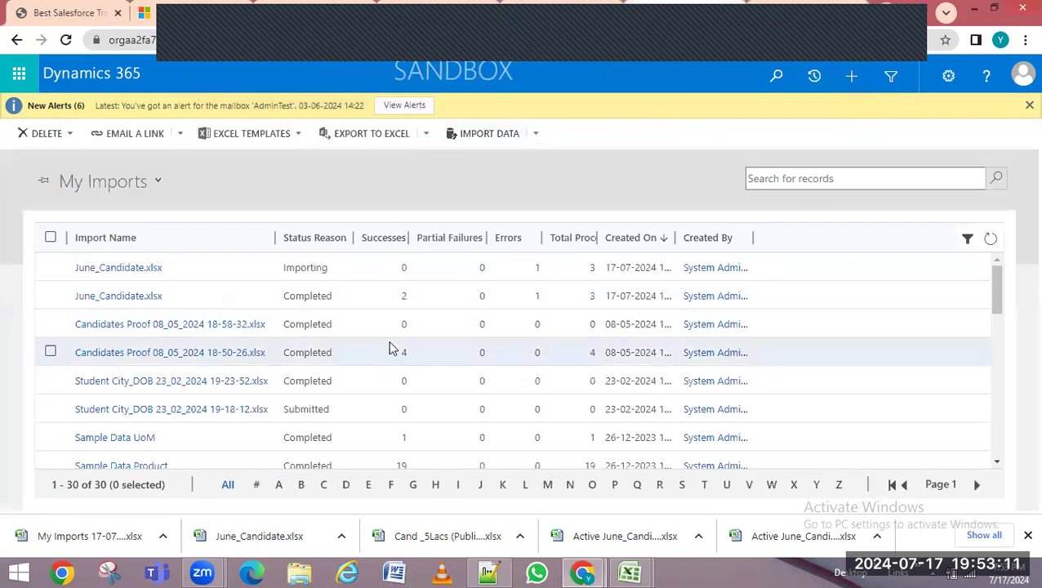
pyautogui.click(488, 573)
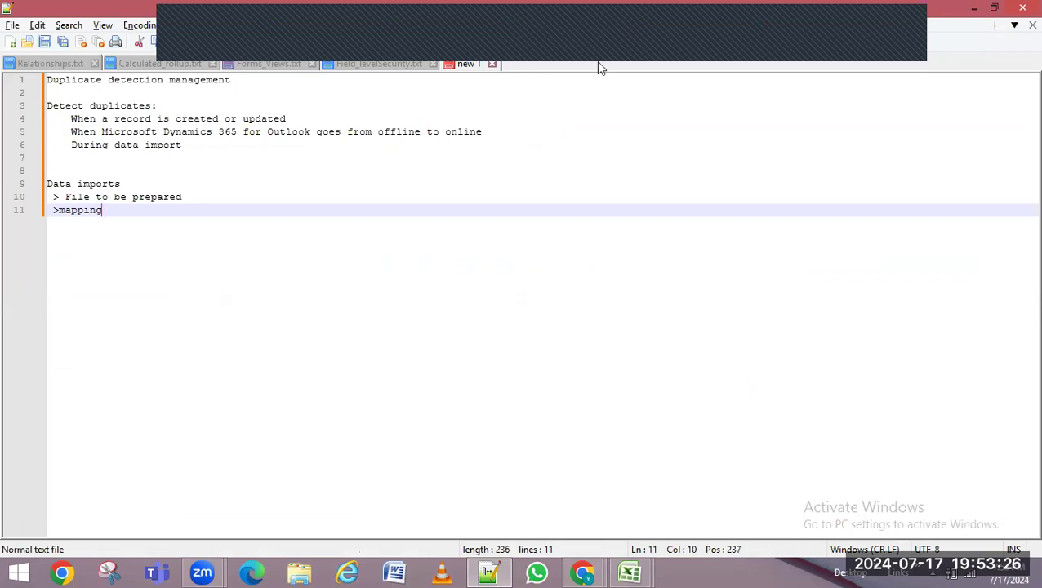
# Close the leftover Templates for Data Import window and return to the My Imports page
pyautogui.click(196, 25)
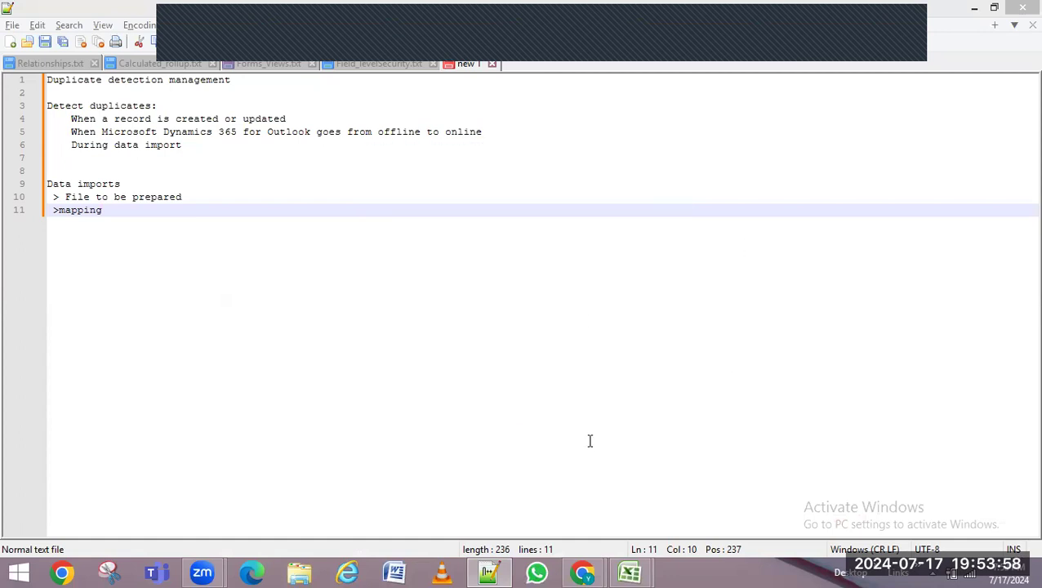
pyautogui.moveTo(578, 572)
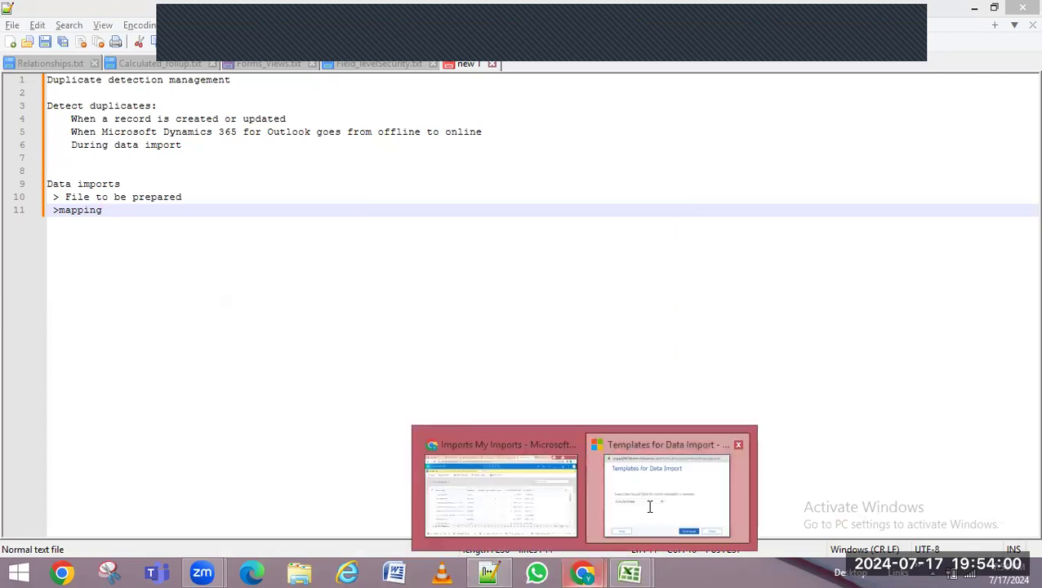
pyautogui.click(650, 441)
pyautogui.click(666, 408)
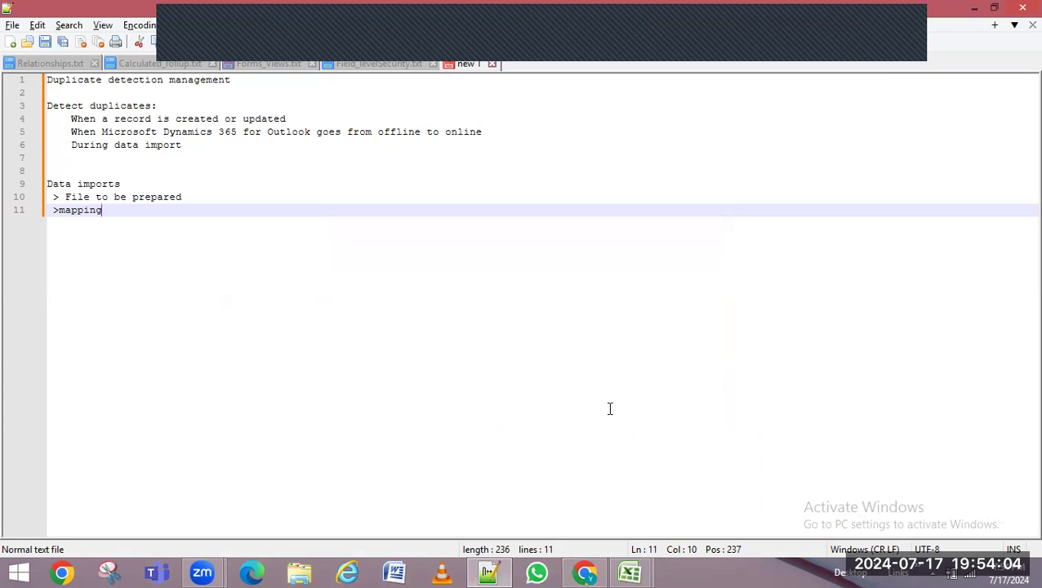
pyautogui.hotkey('alt', 'Tab')
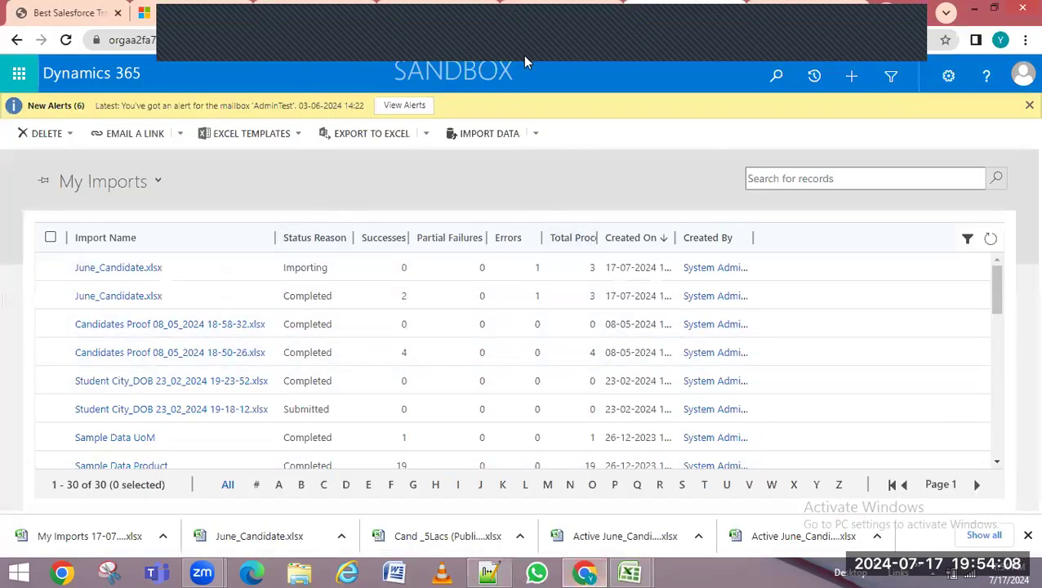
# Close the blank admin page and return to the System Jobs page
pyautogui.click(736, 22)
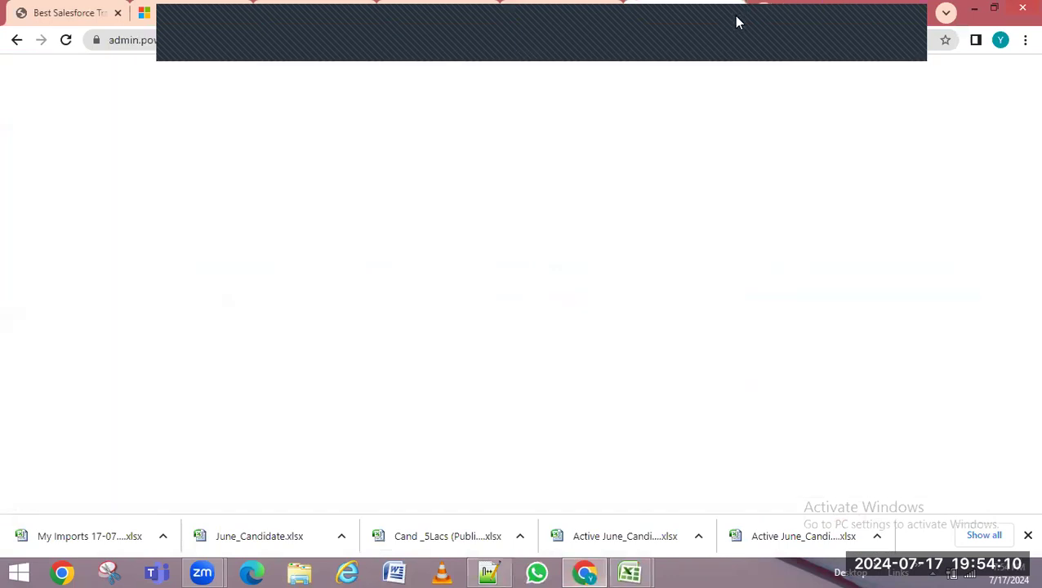
pyautogui.click(737, 17)
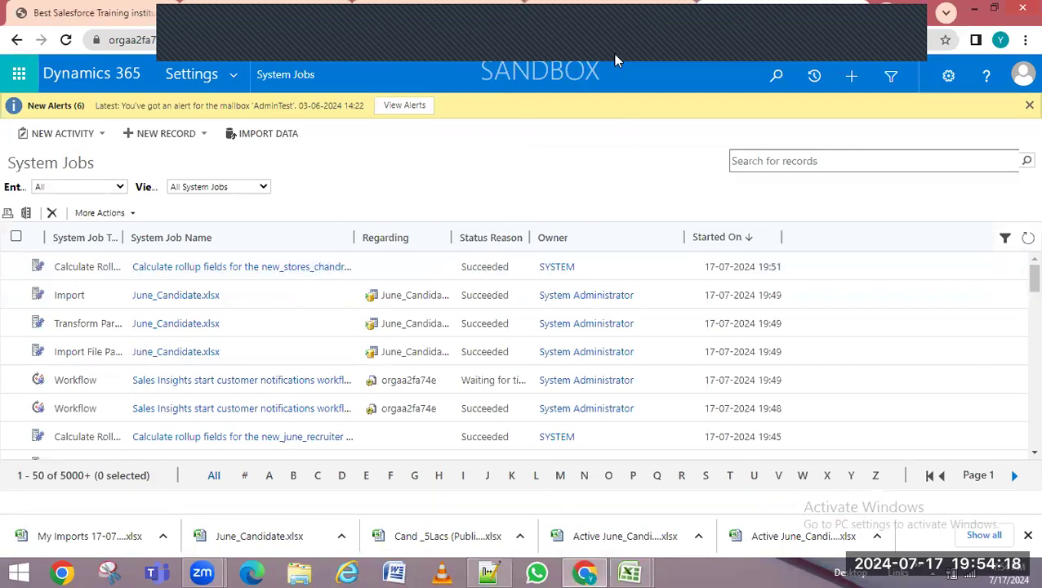
pyautogui.click(587, 14)
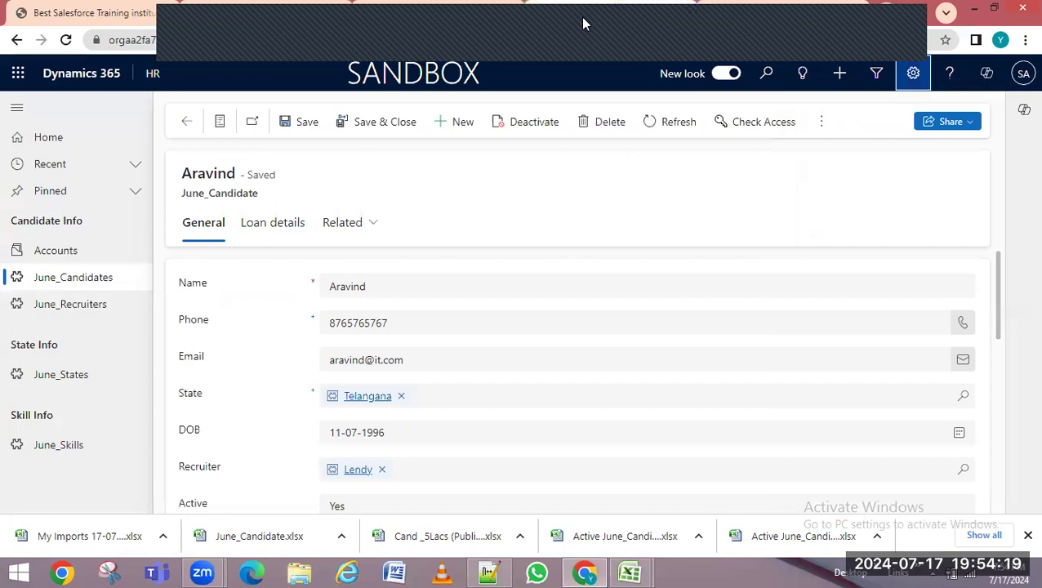
pyautogui.click(778, 25)
# Go to Data Management's Duplicate Detection Rules and start a new rule
pyautogui.click(234, 75)
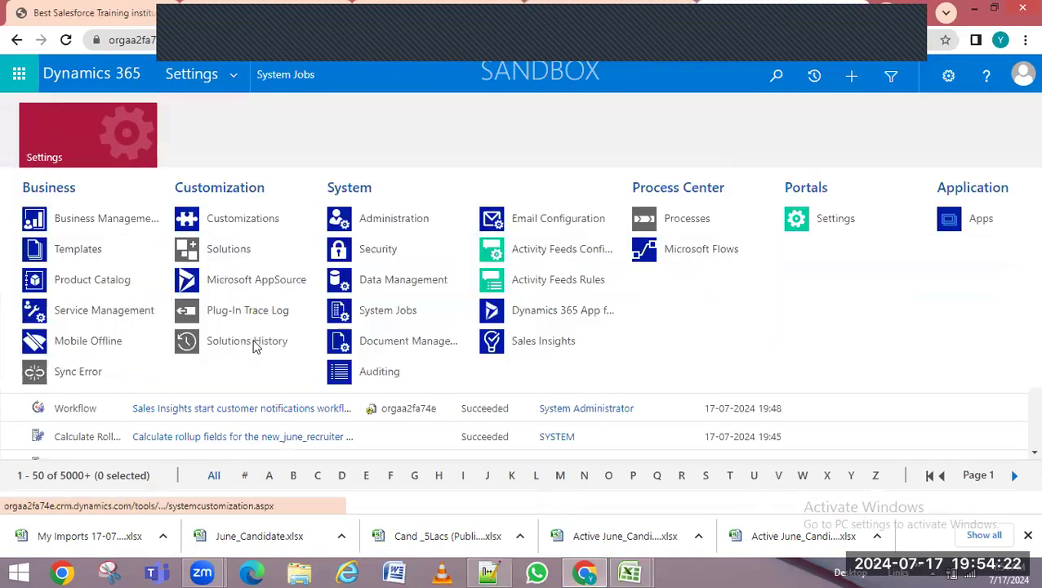
pyautogui.click(437, 294)
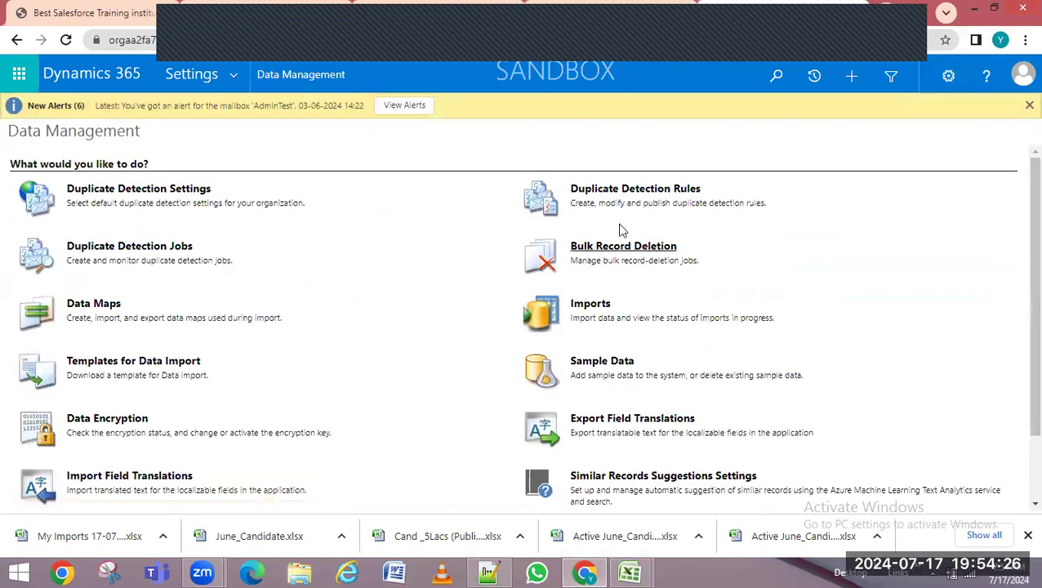
pyautogui.click(617, 190)
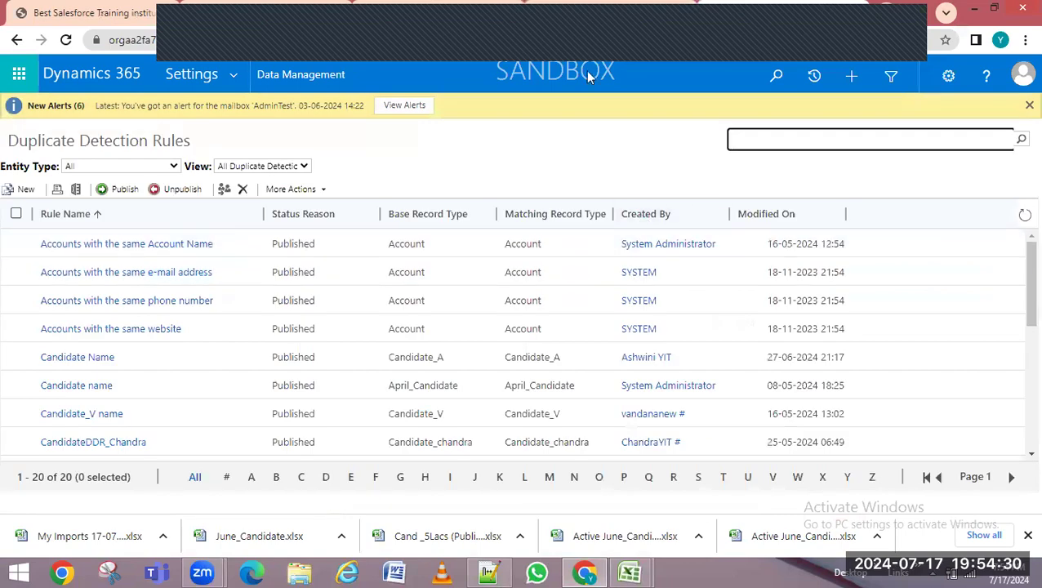
pyautogui.click(21, 189)
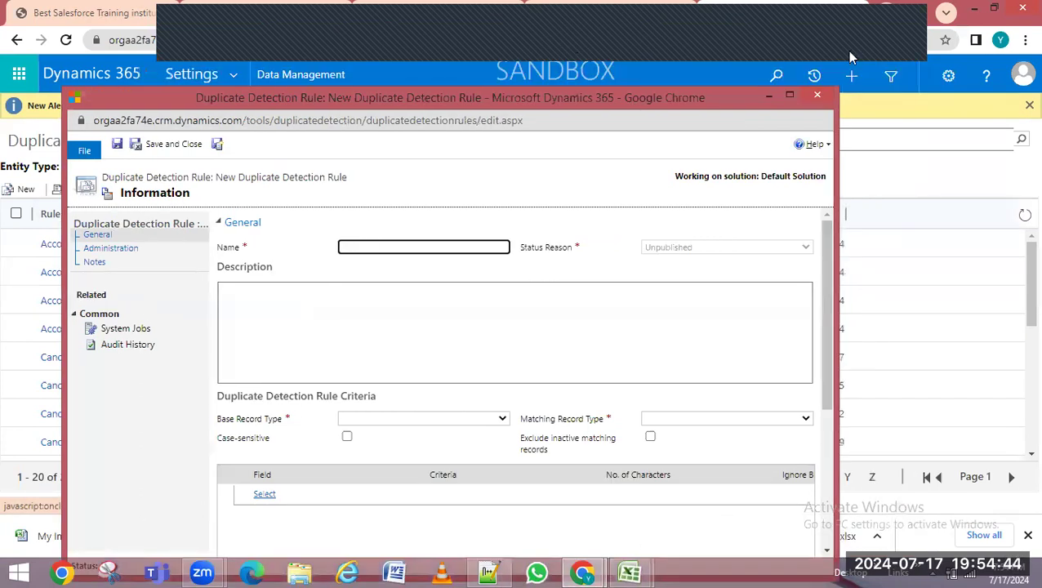
pyautogui.click(890, 30)
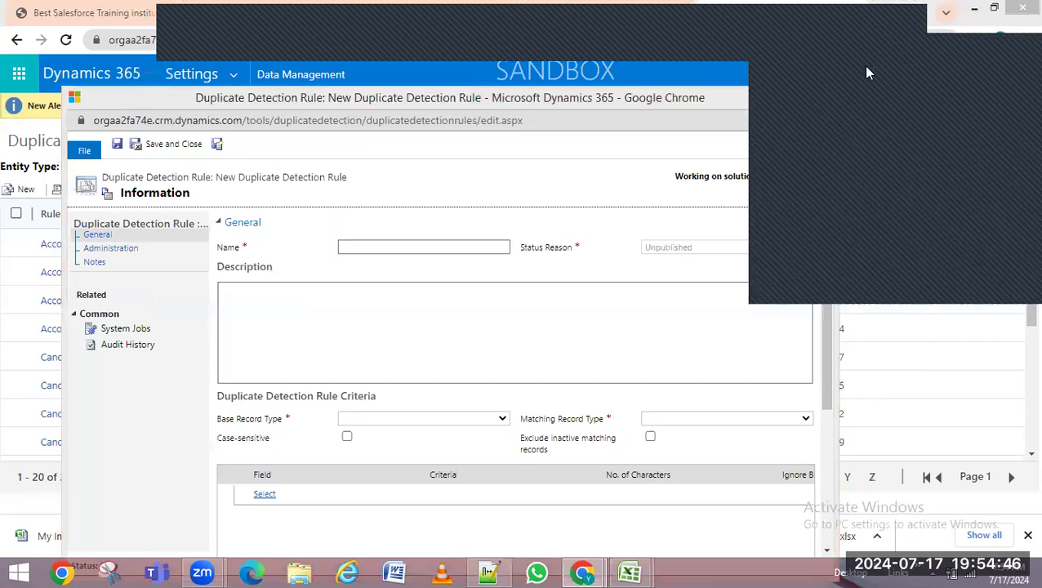